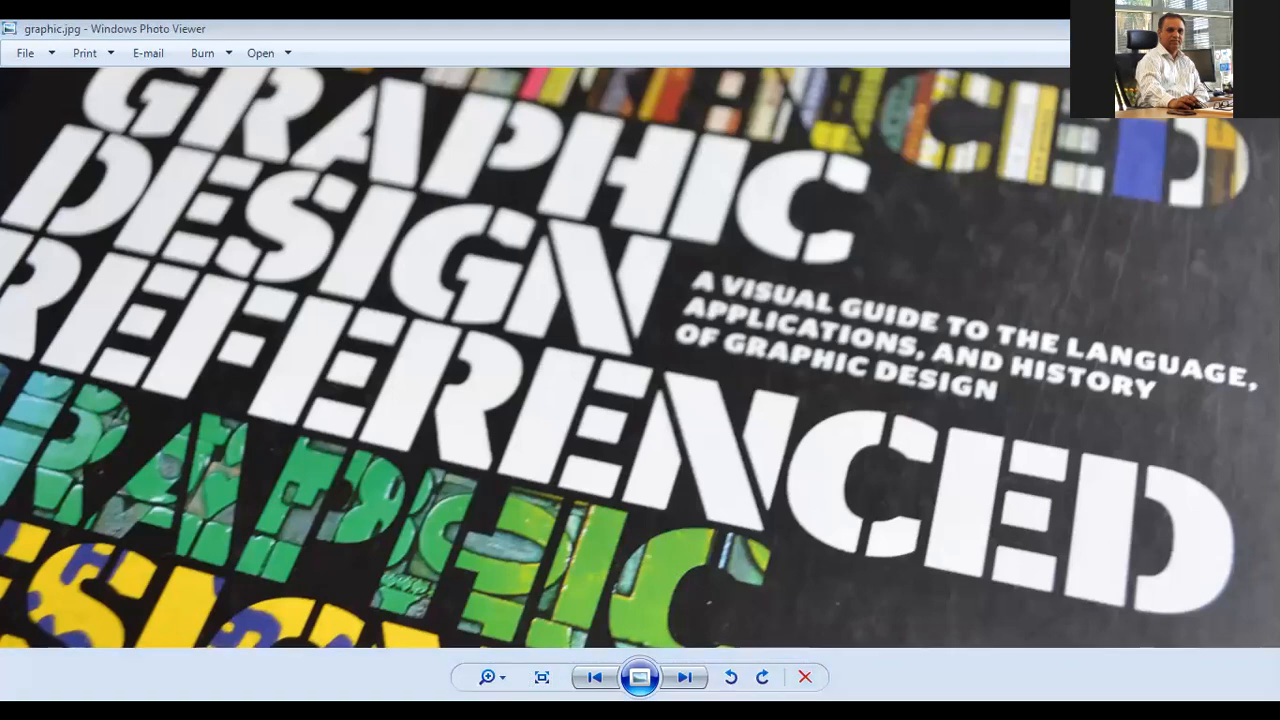
# Close the open picture, switch to Photoshop and close the Untitled-1 document without saving it.
pyautogui.hotkey('alt', 'F4')
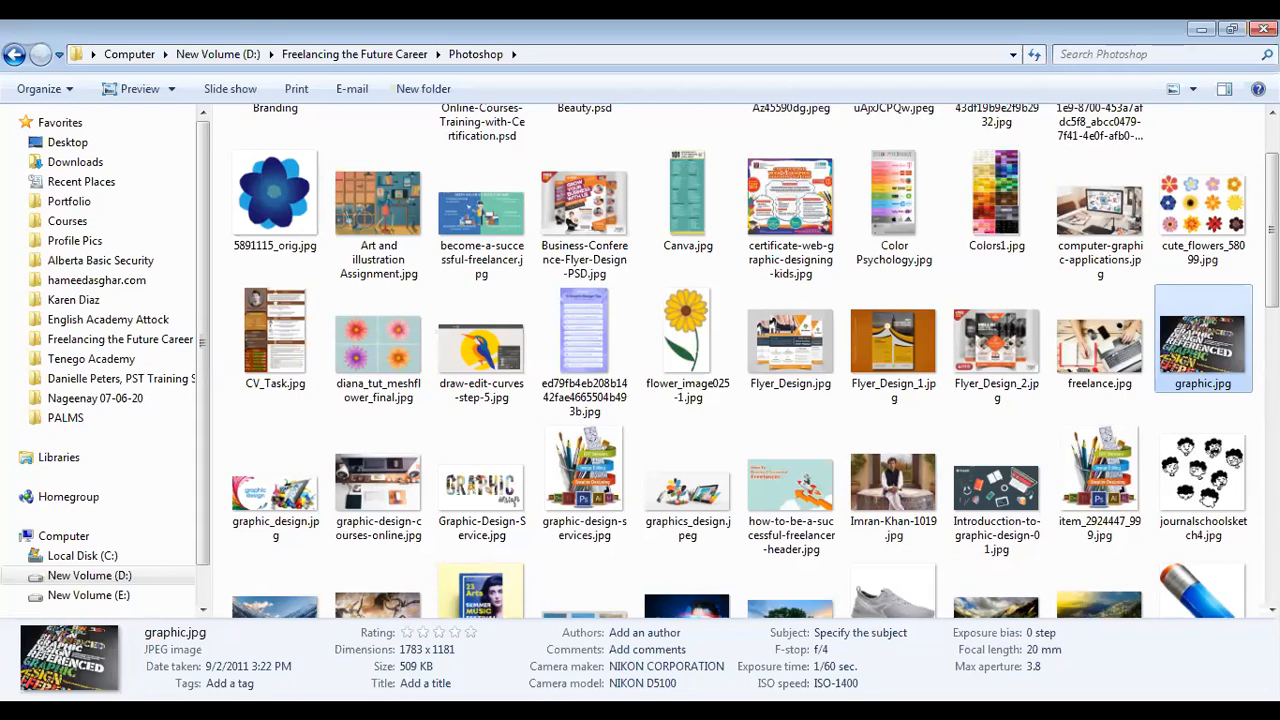
pyautogui.click(1200, 28)
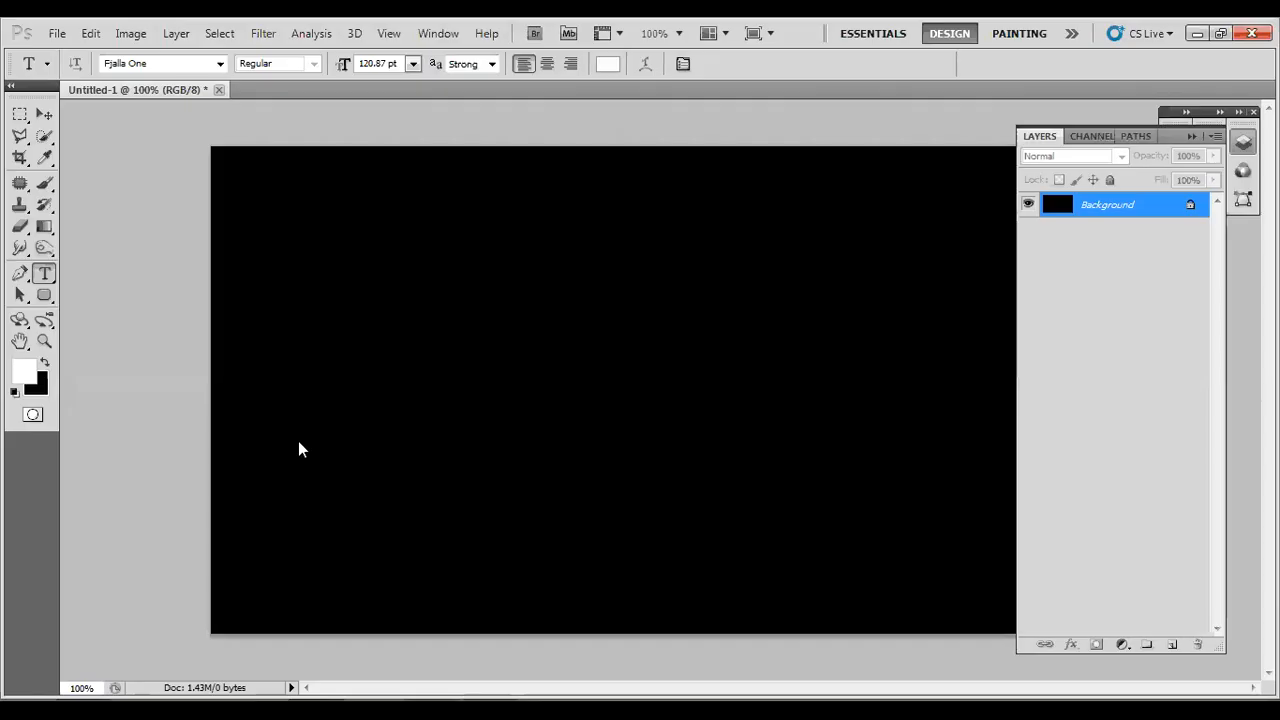
pyautogui.click(219, 89)
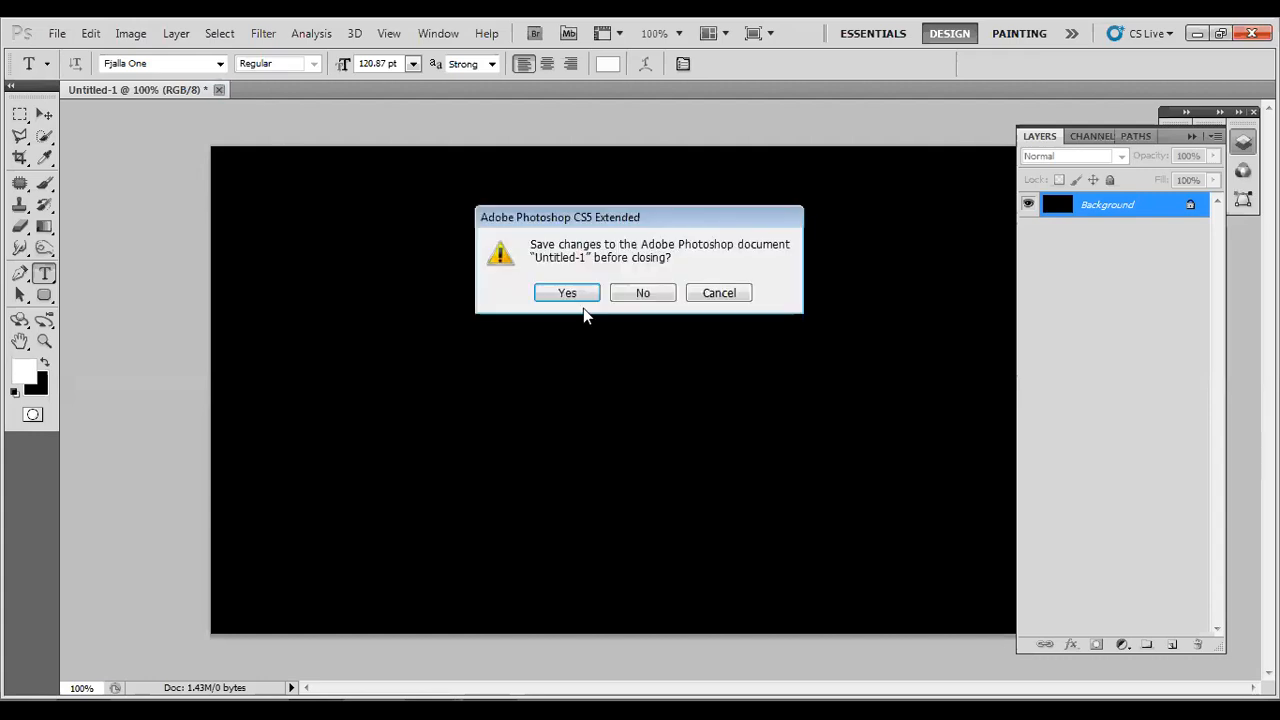
pyautogui.click(642, 293)
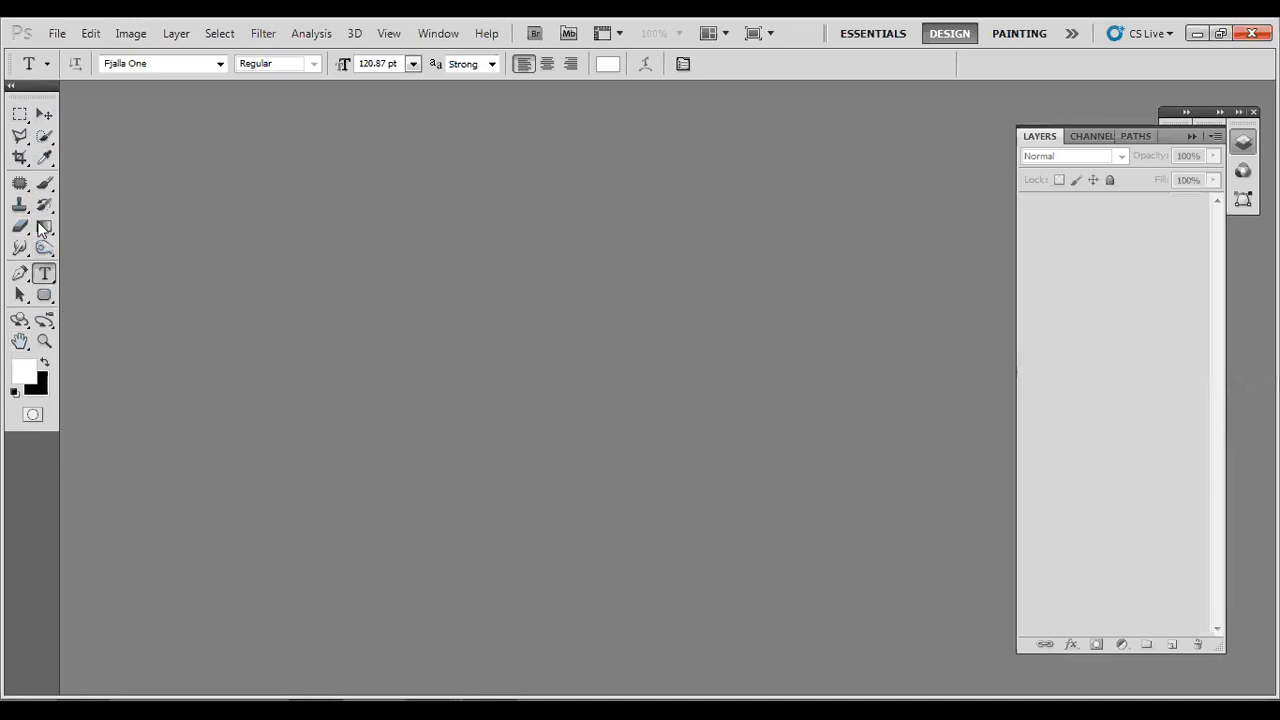
pyautogui.click(11, 88)
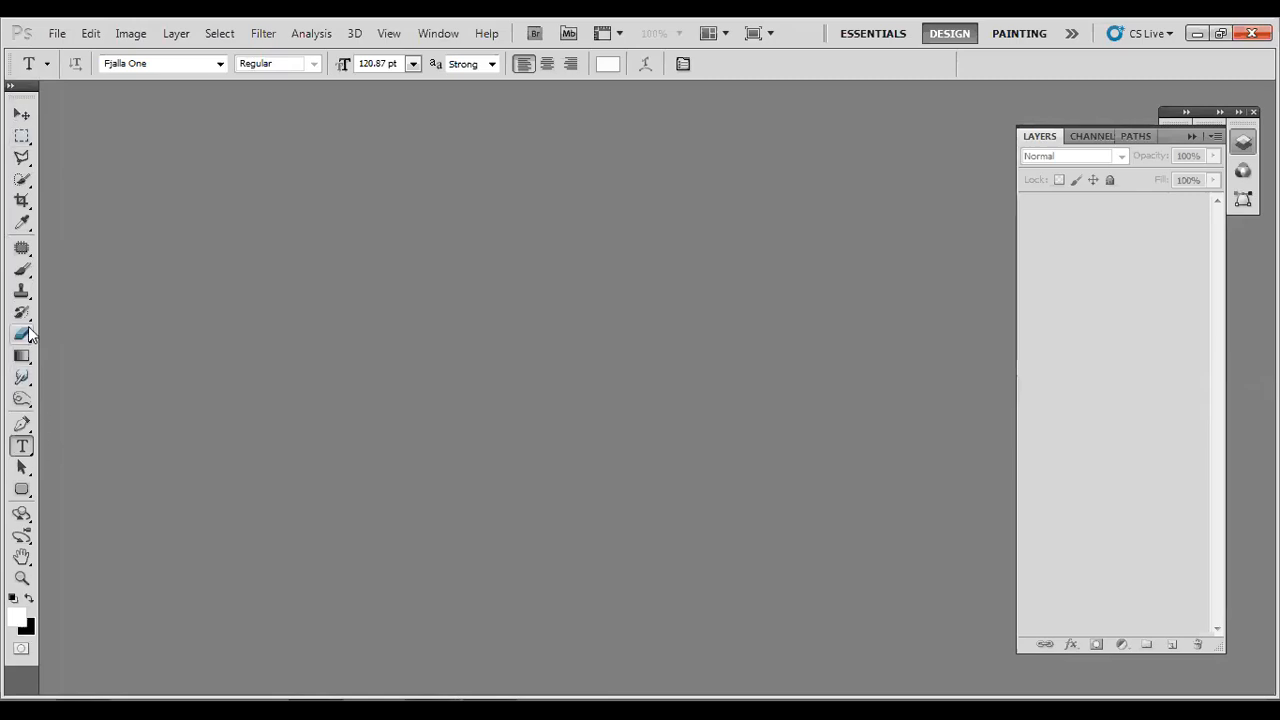
pyautogui.click(11, 87)
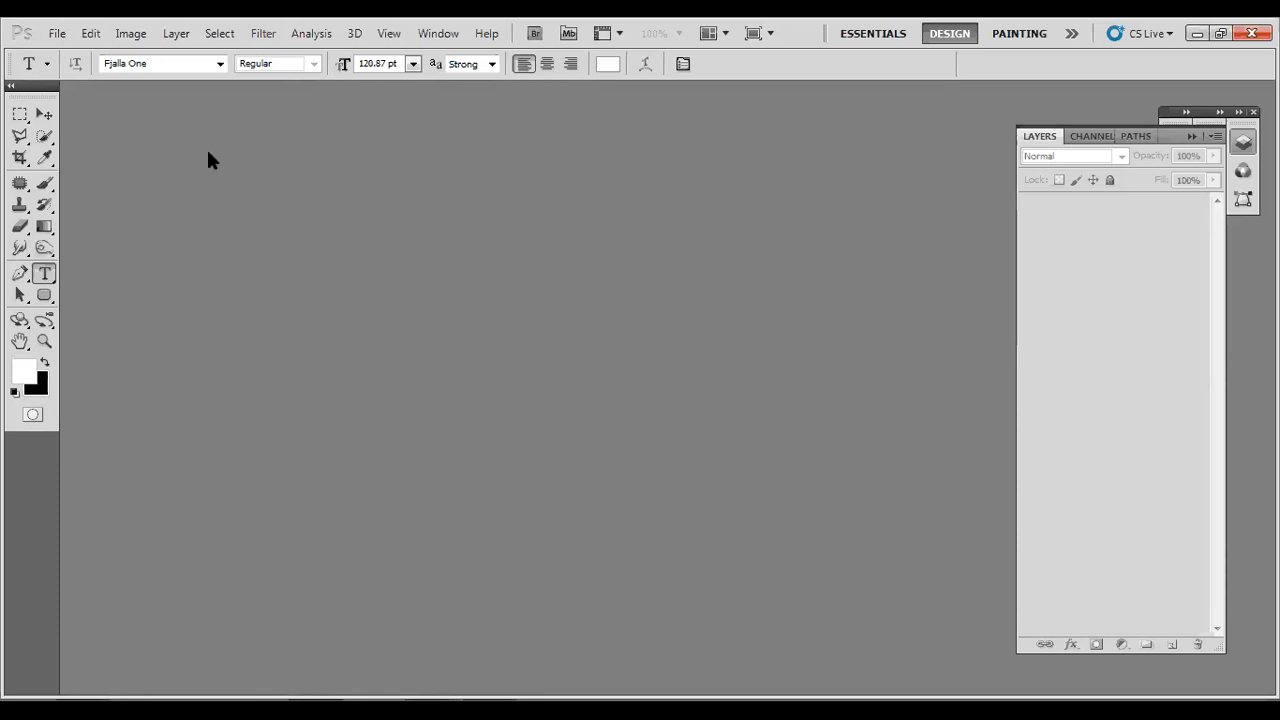
pyautogui.click(58, 34)
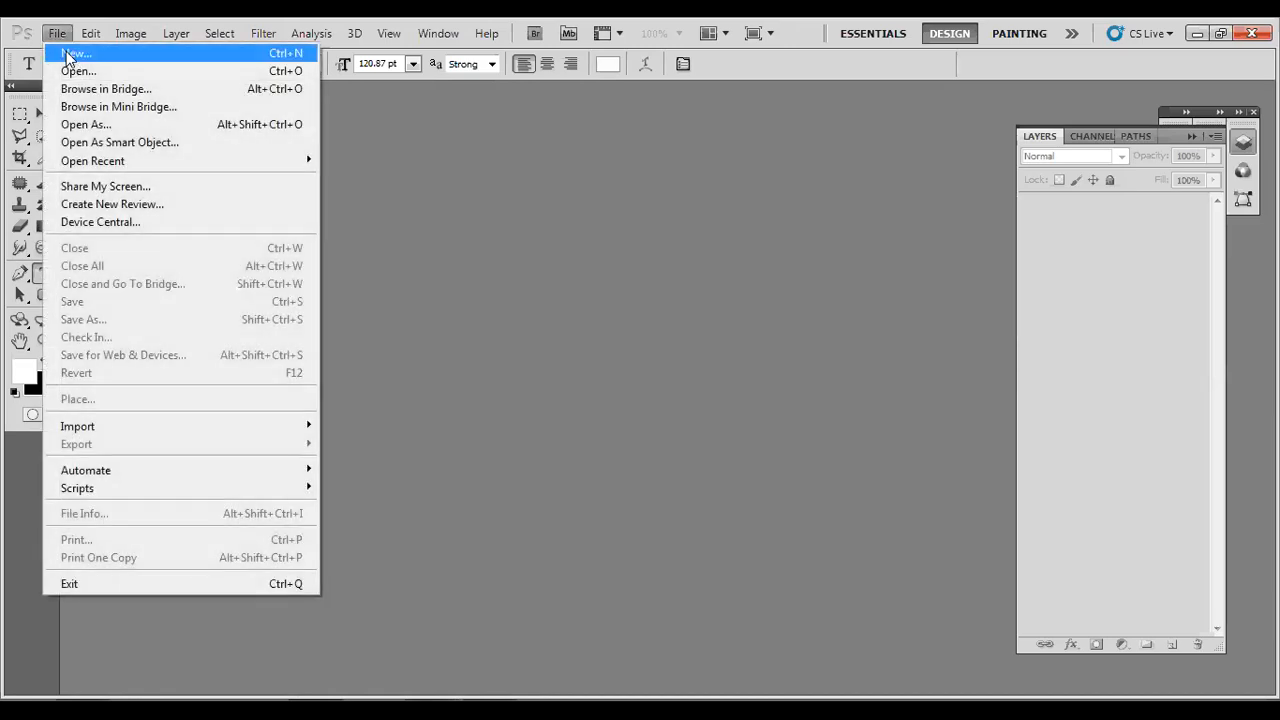
pyautogui.click(67, 55)
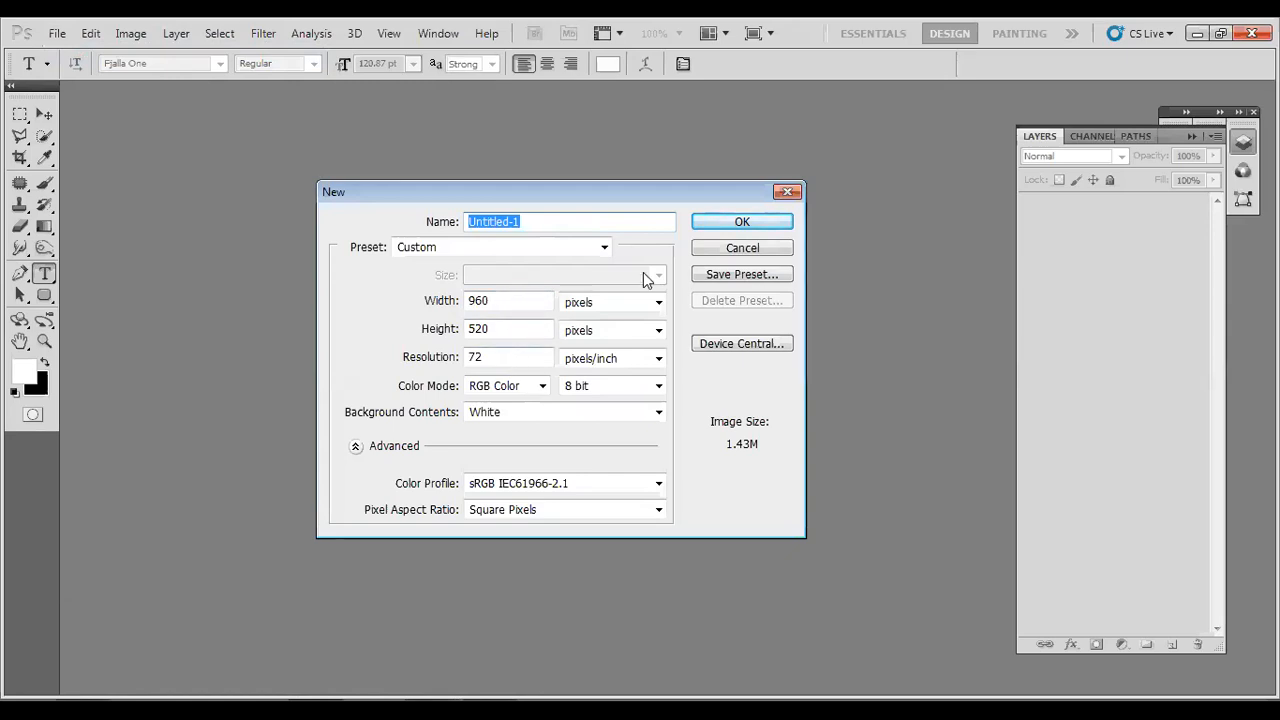
pyautogui.click(731, 252)
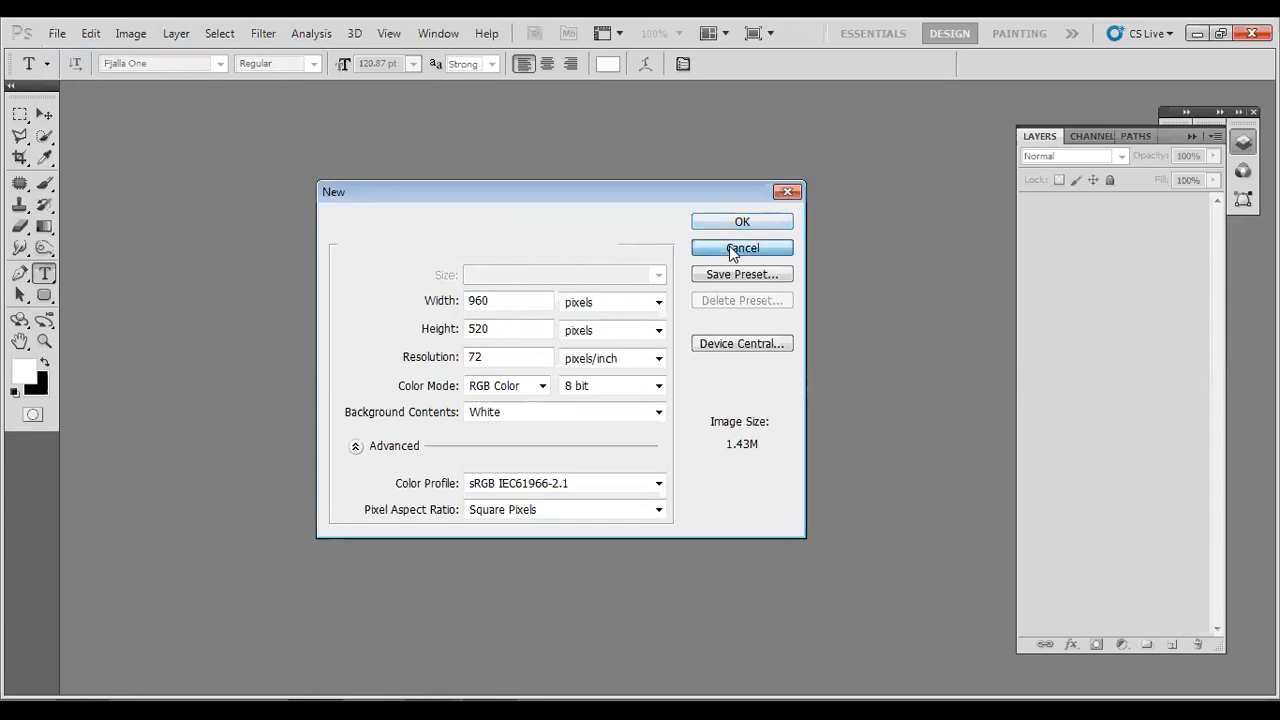
# Create a new 960 by 520 pixel RGB document at 72 pixels/inch with a white background and activate the Move tool.
pyautogui.click(57, 33)
pyautogui.click(62, 51)
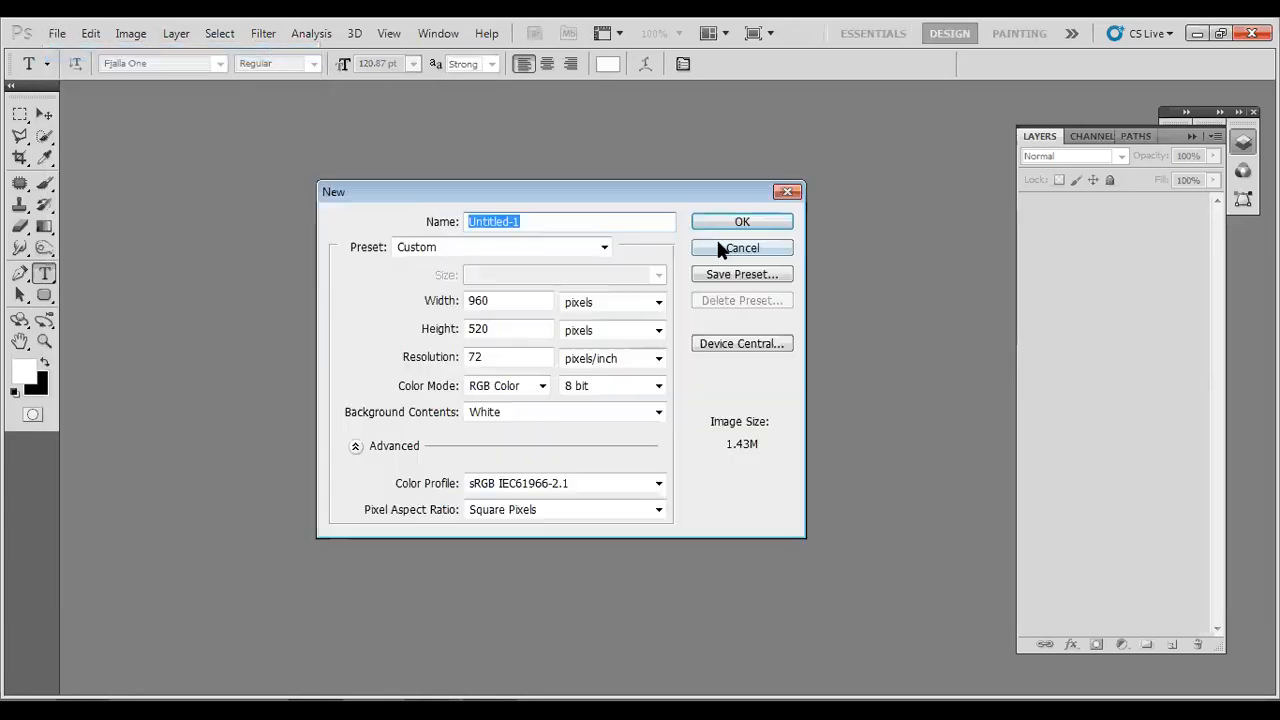
pyautogui.click(735, 222)
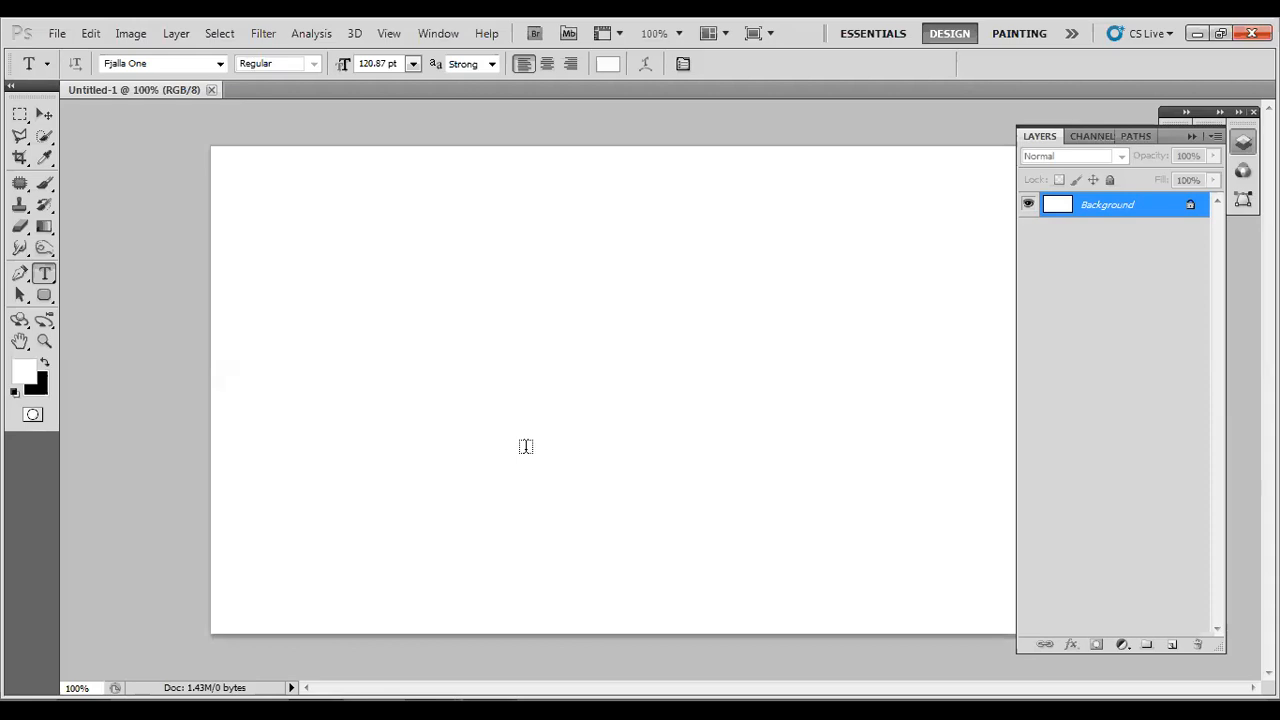
pyautogui.press('v')
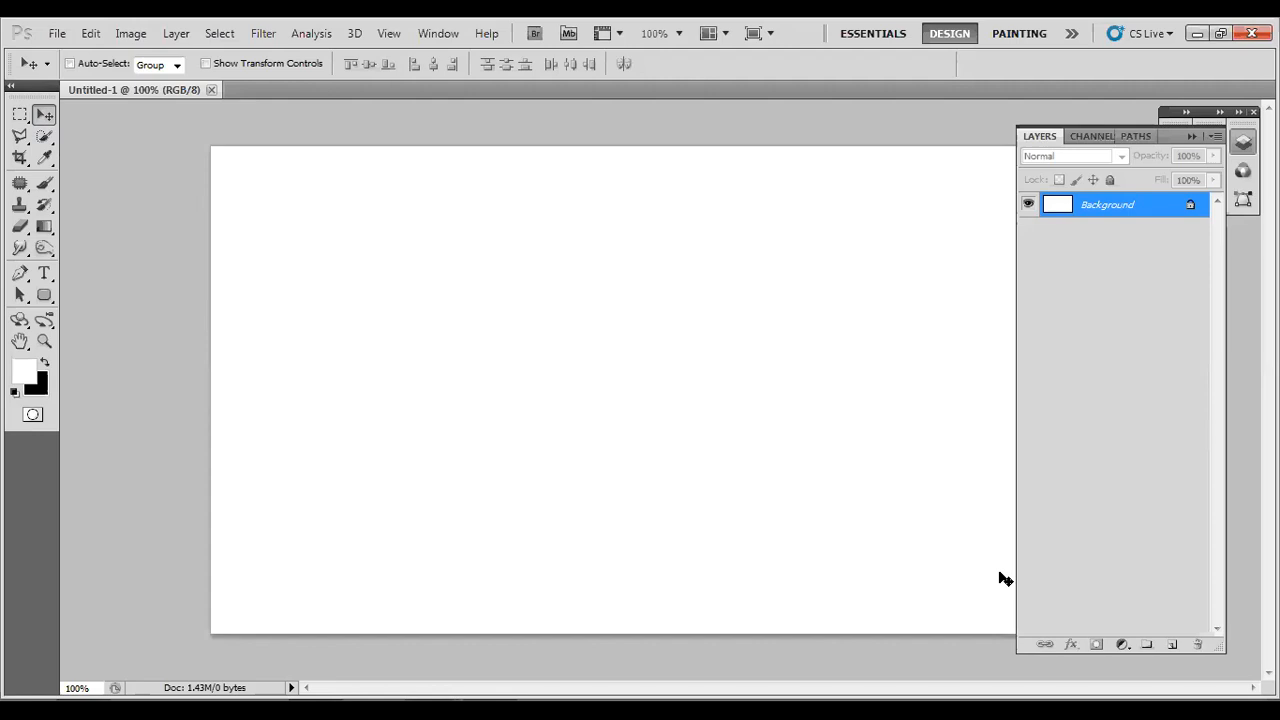
# Hide the layer list and make a large rectangular selection over the left half of the white canvas.
pyautogui.click(1191, 136)
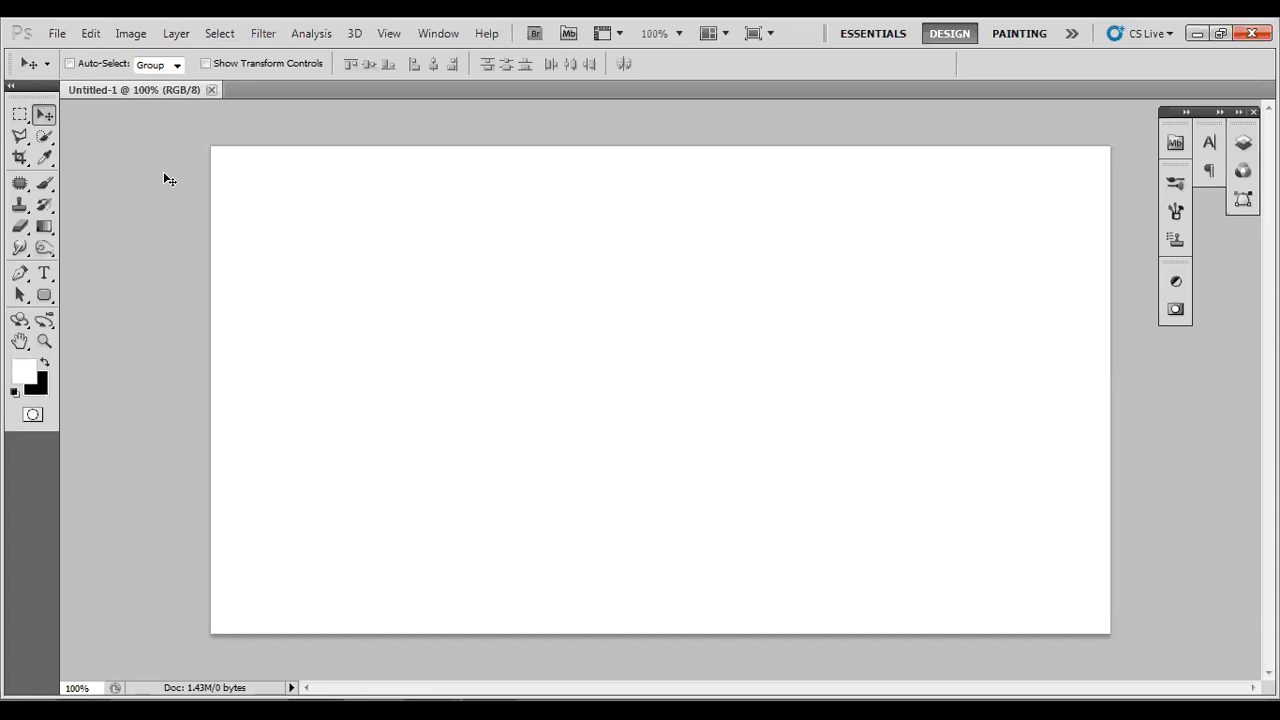
pyautogui.click(22, 115)
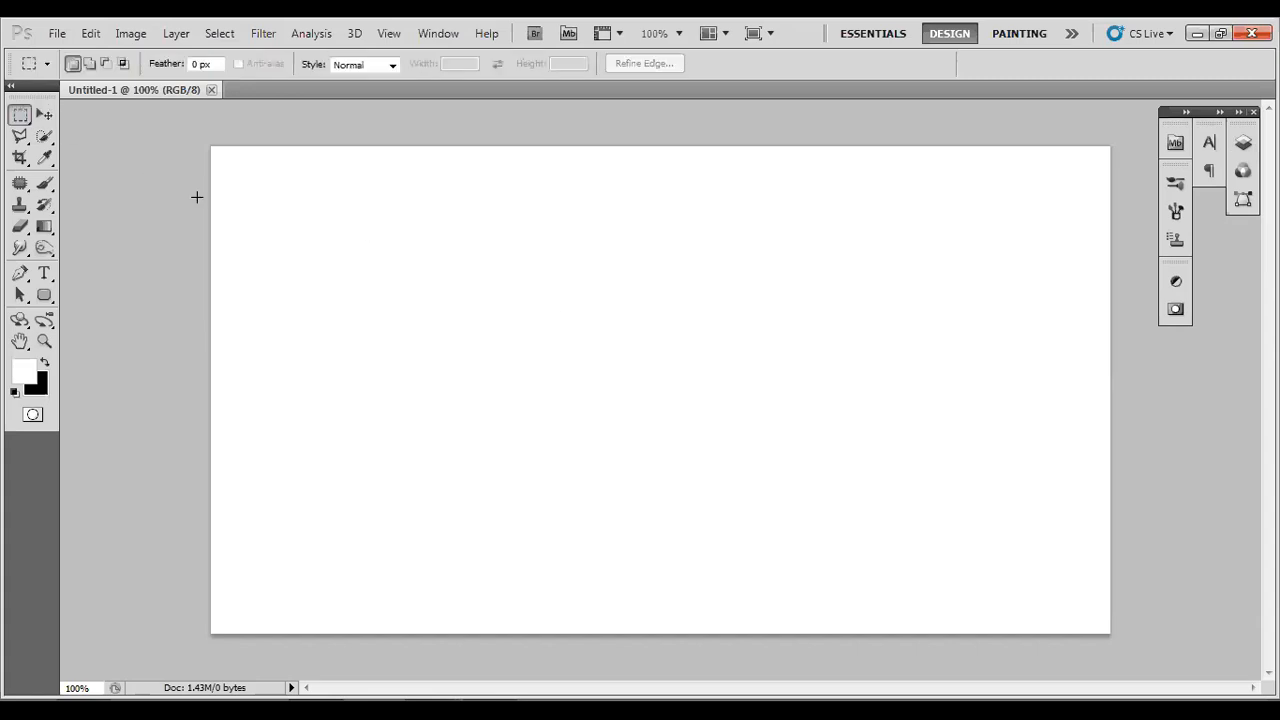
pyautogui.moveTo(564, 407); pyautogui.dragTo(705, 566)
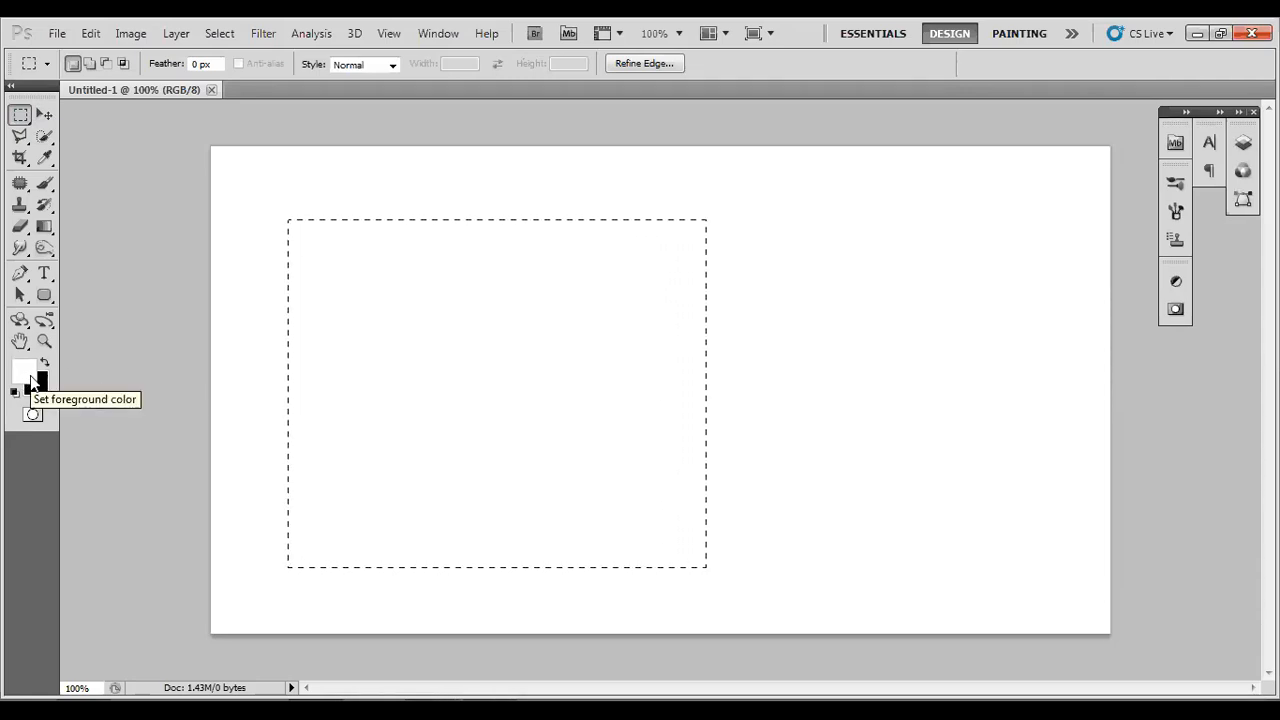
# Try out grey and black shades in the foreground colour picker and set the foreground colour to pure red, ff0000.
pyautogui.click(30, 380)
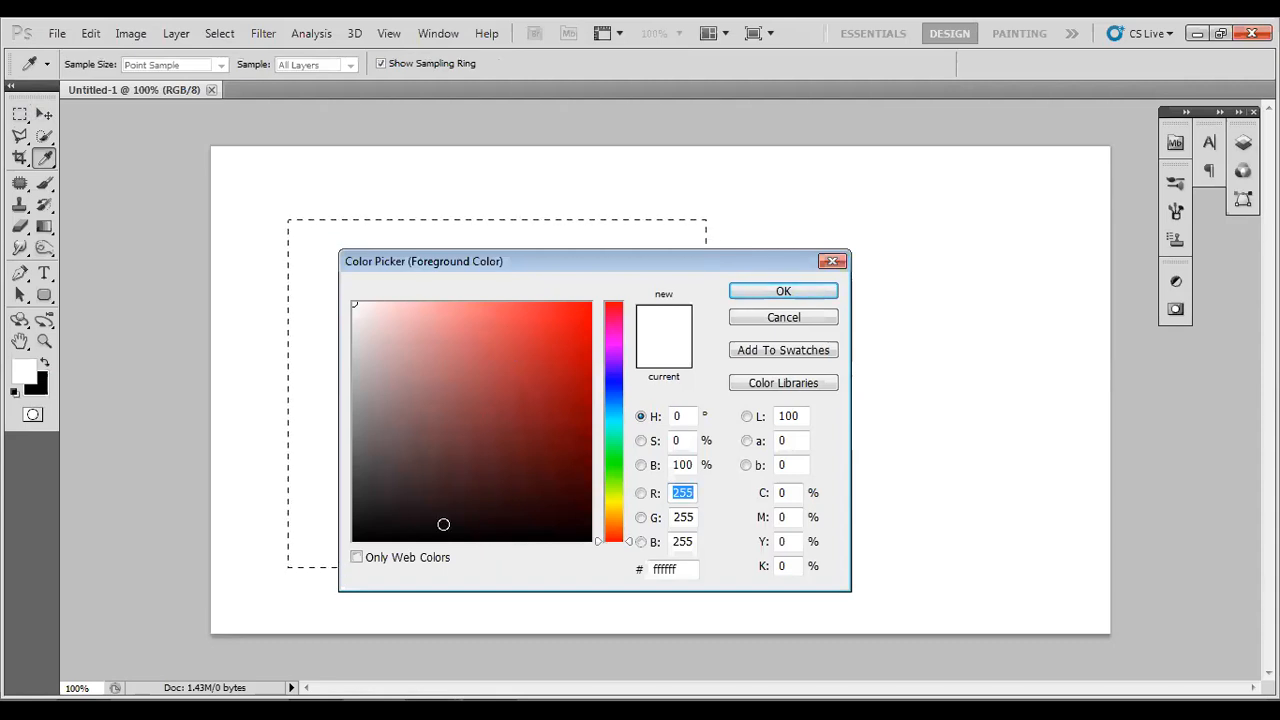
pyautogui.click(353, 301)
pyautogui.moveTo(353, 301); pyautogui.dragTo(353, 386)
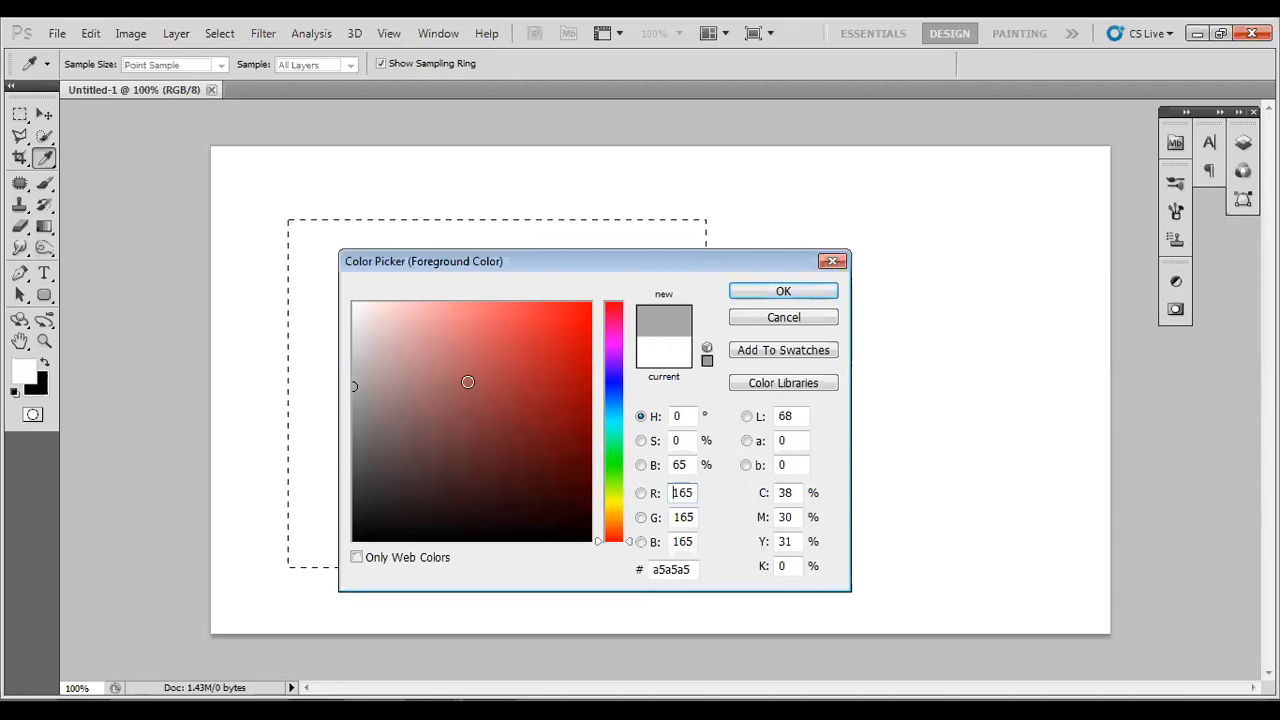
pyautogui.click(355, 477)
pyautogui.moveTo(355, 477); pyautogui.dragTo(353, 540)
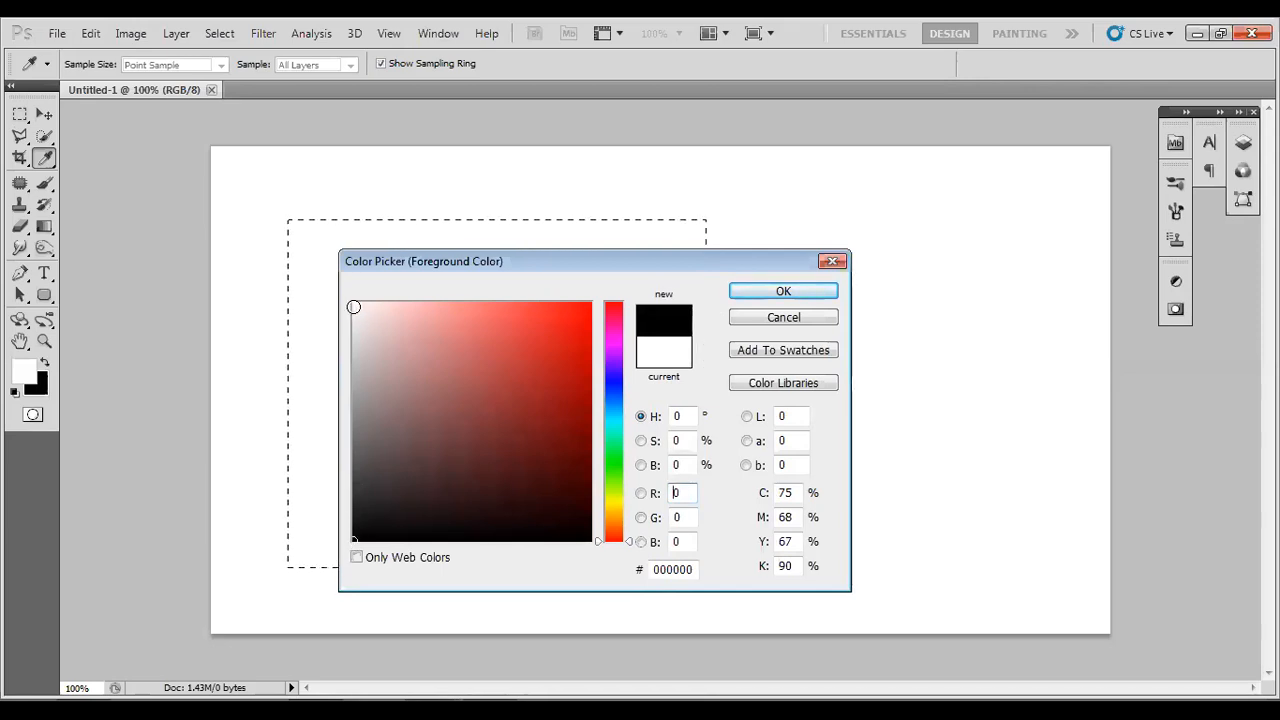
pyautogui.click(355, 303)
pyautogui.moveTo(355, 303); pyautogui.dragTo(593, 281)
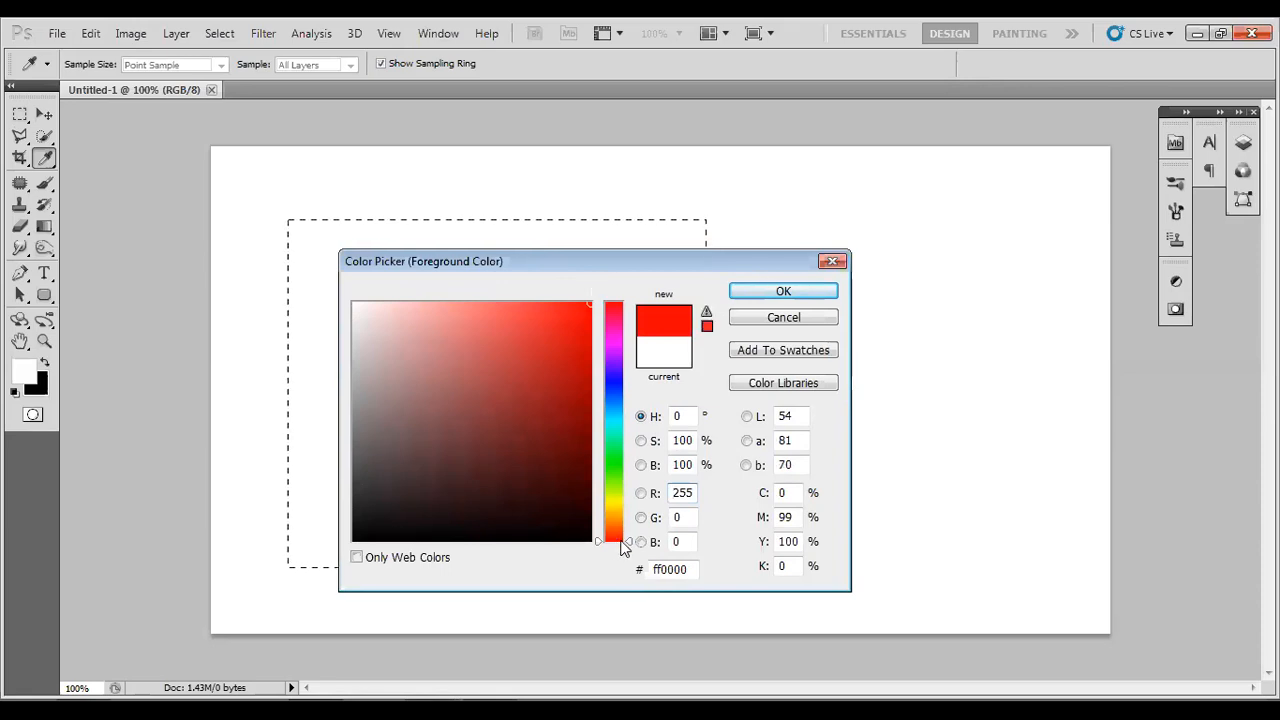
pyautogui.moveTo(631, 541); pyautogui.dragTo(630, 305)
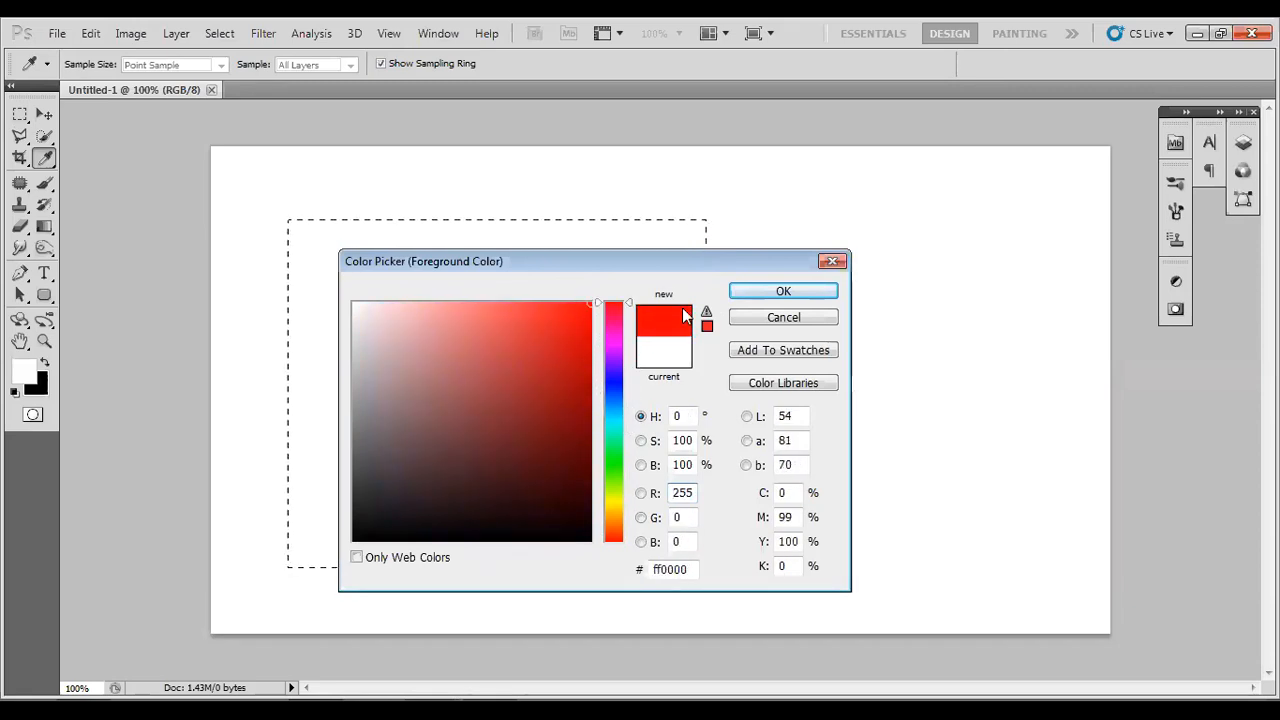
pyautogui.click(744, 289)
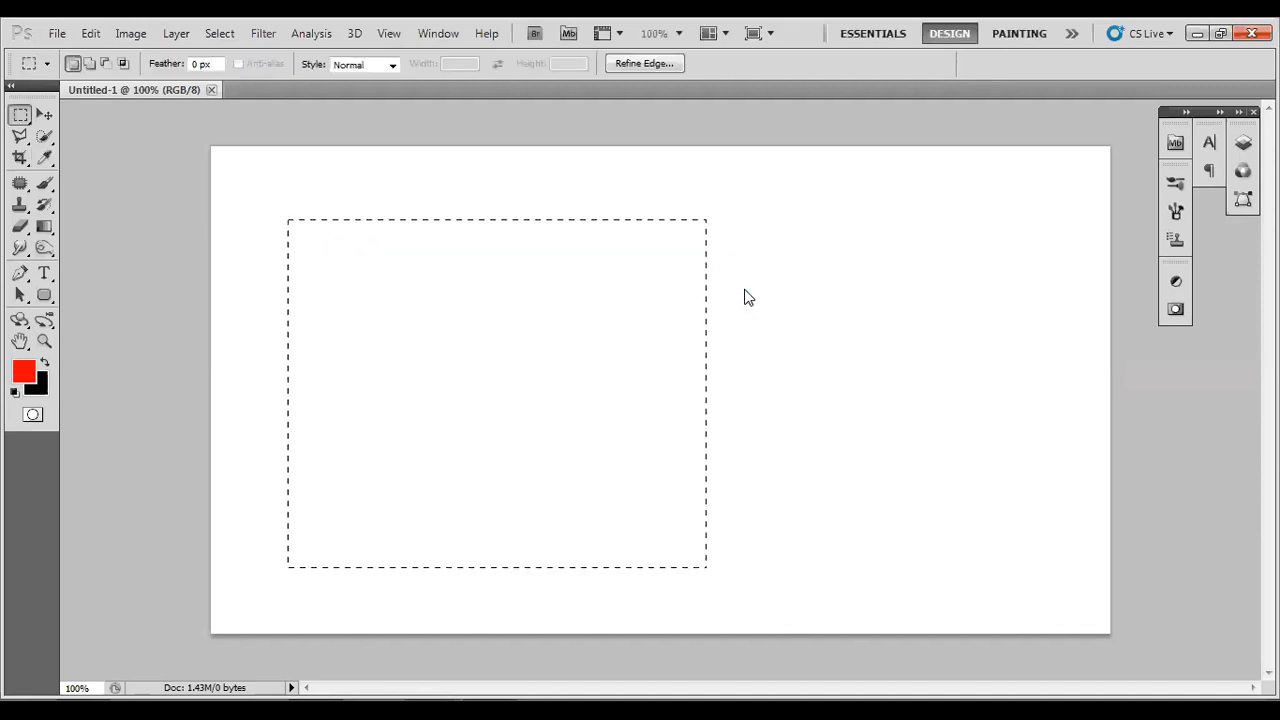
# Fill the rectangular selection with the red foreground colour using the Paint Bucket tool and deselect it.
pyautogui.click(47, 236)
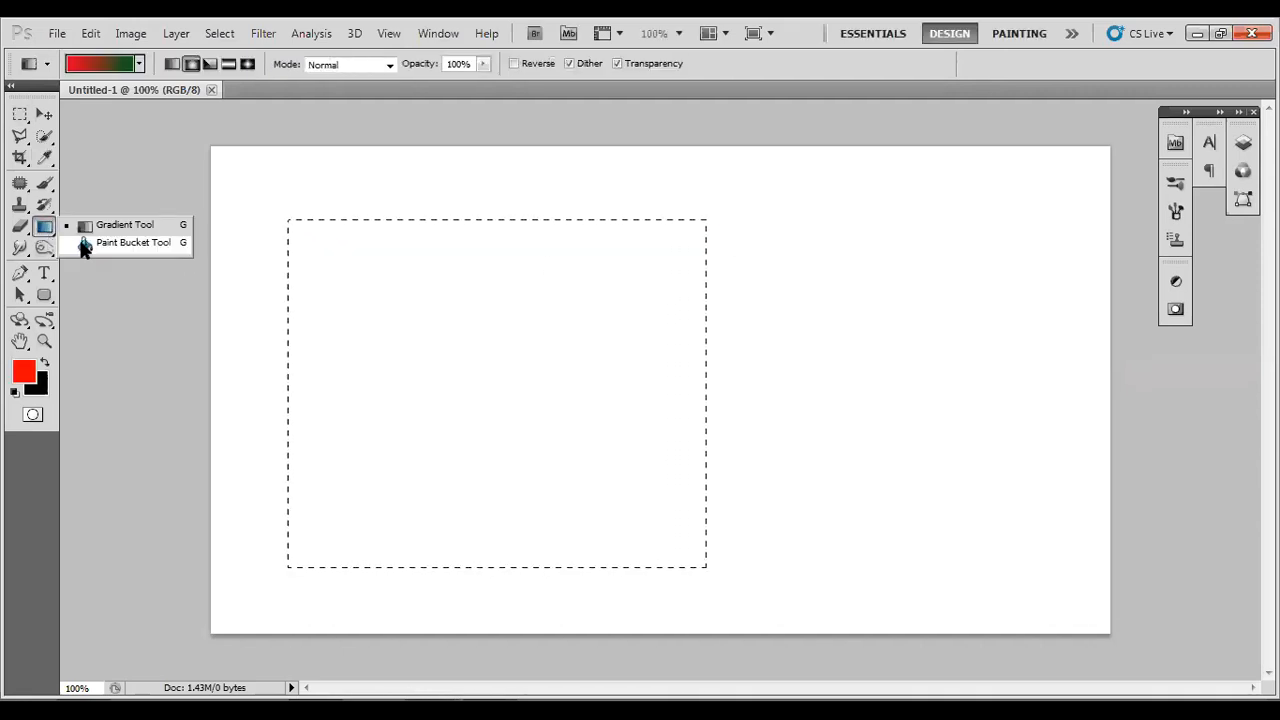
pyautogui.click(84, 244)
pyautogui.click(391, 361)
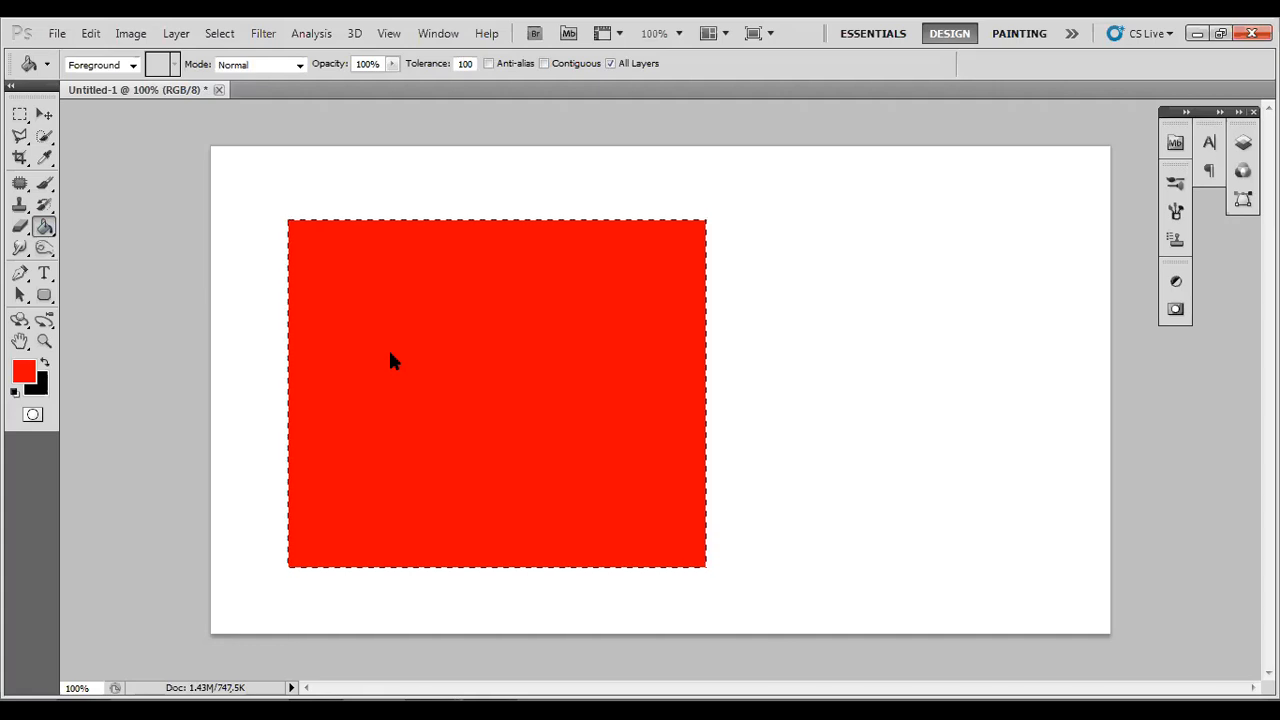
pyautogui.hotkey('ctrl', 'd')
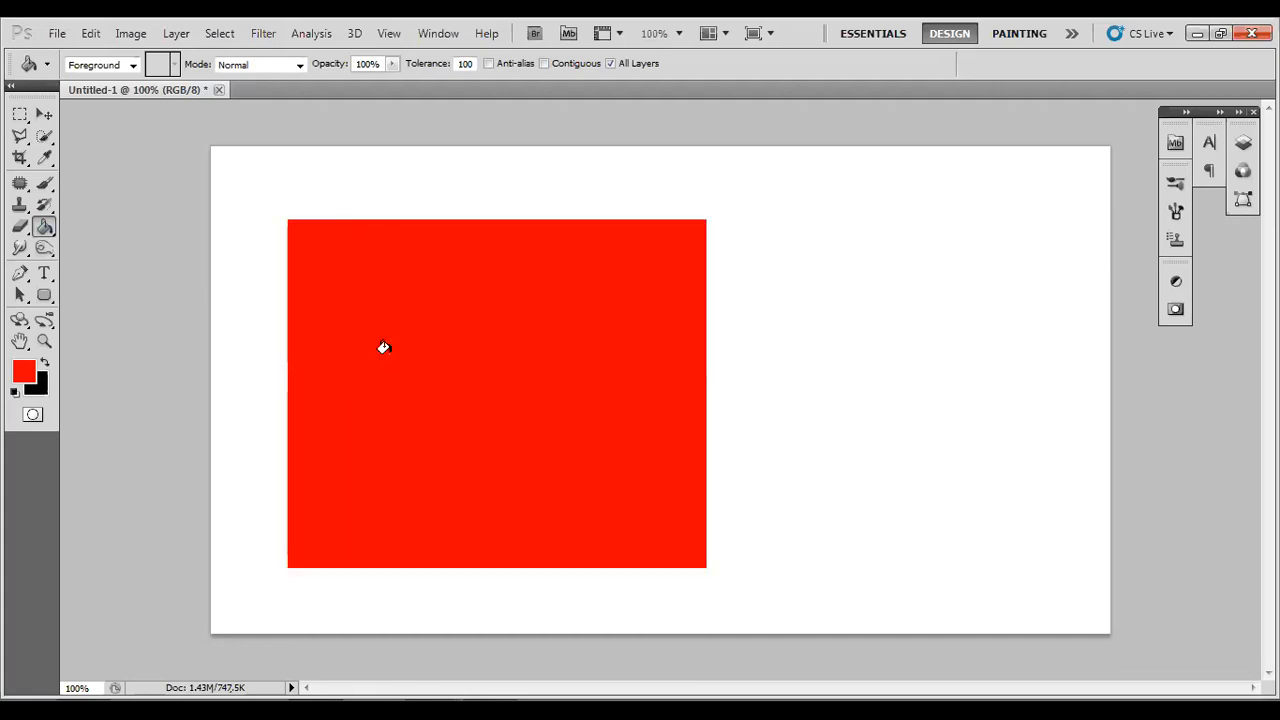
# Show the layer list and try to grab the red rectangle with the Move tool.
pyautogui.press('v')
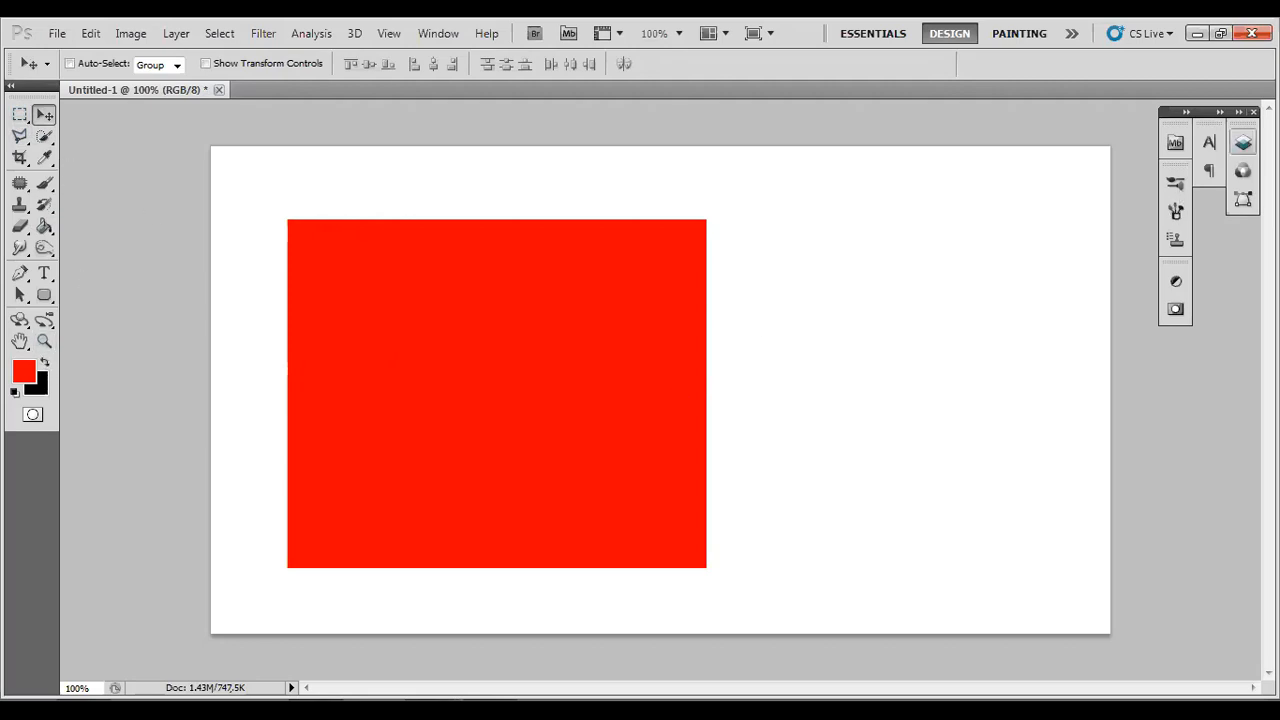
pyautogui.click(1243, 142)
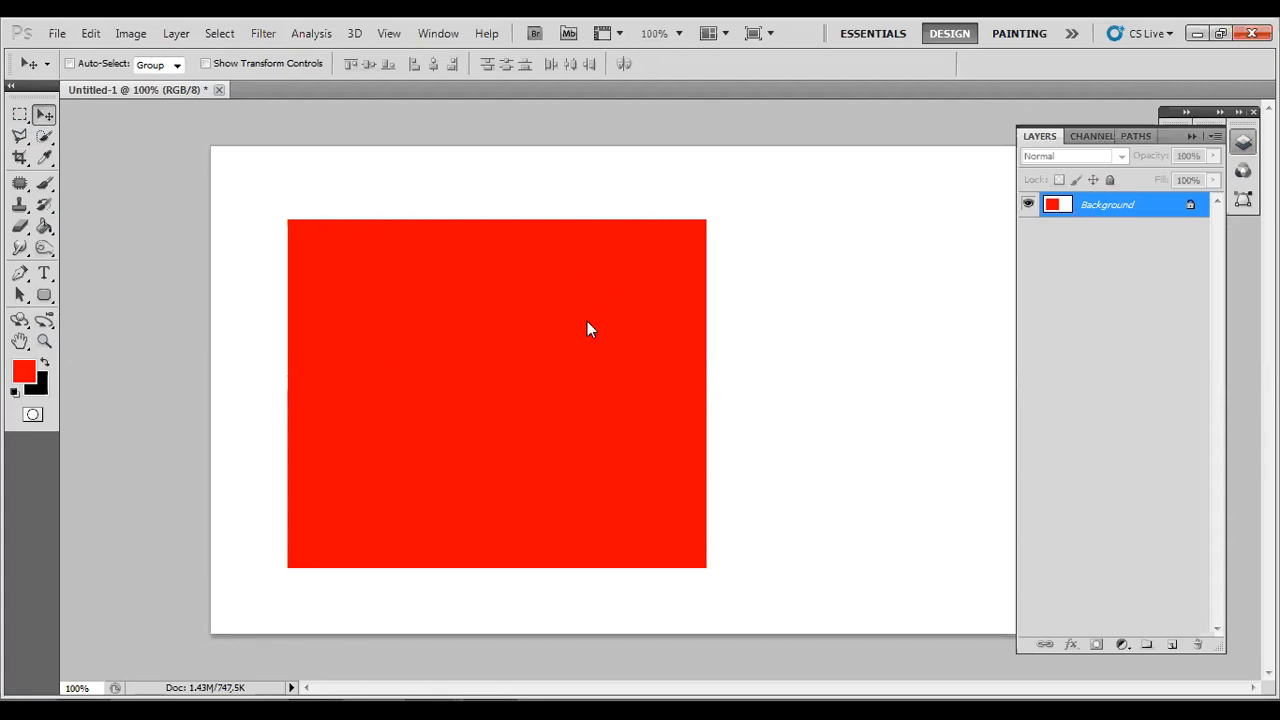
pyautogui.click(631, 296)
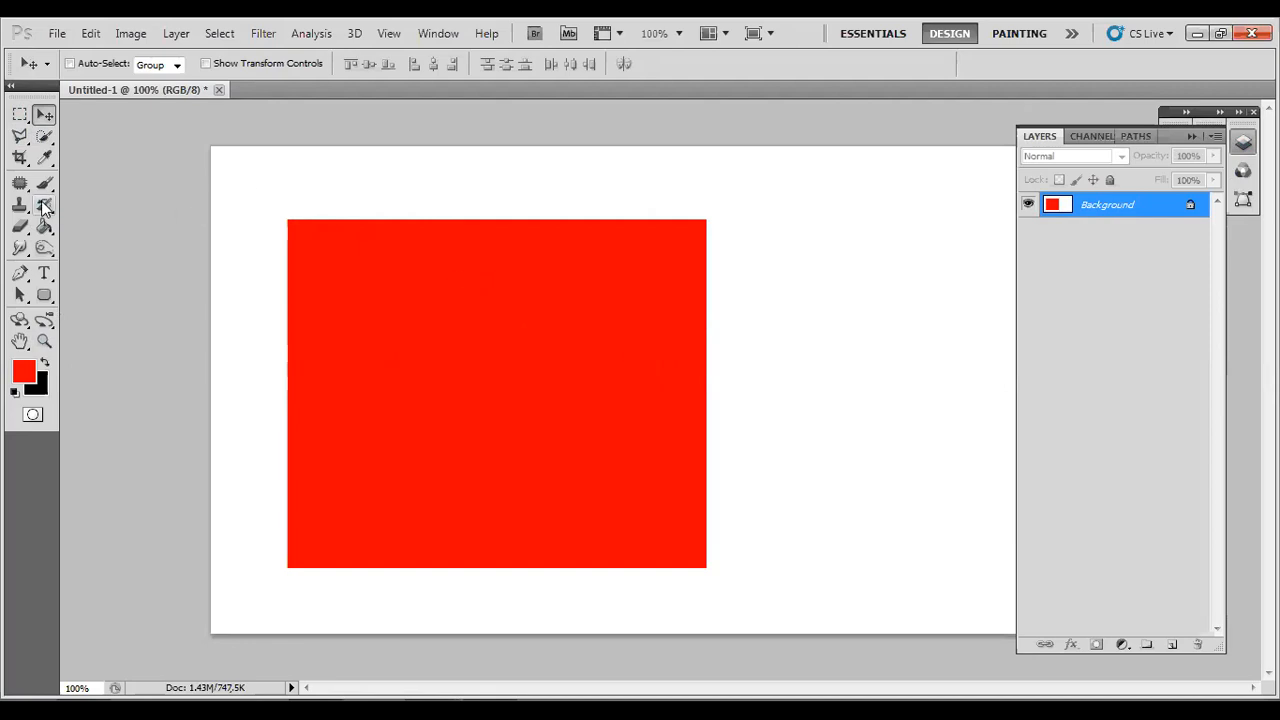
# Make a tall elliptical selection over the middle of the red rectangle, reaching slightly above its upper edge.
pyautogui.click(21, 117)
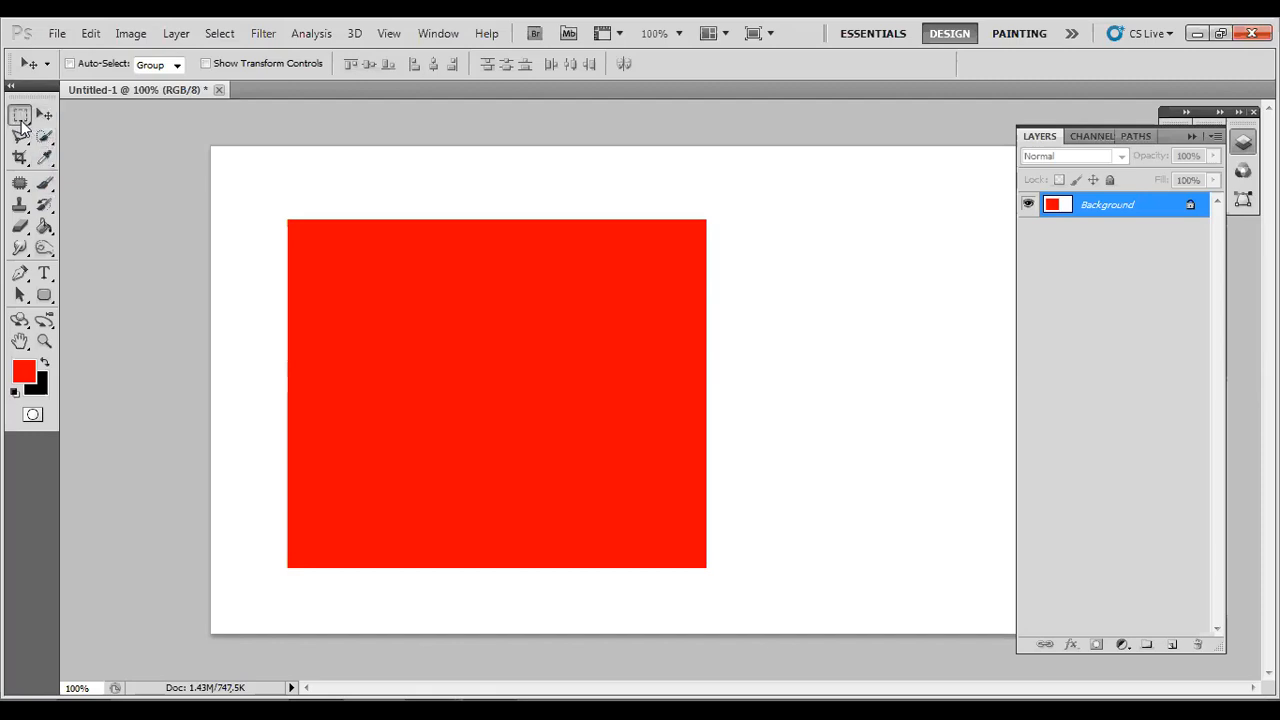
pyautogui.click(90, 135)
pyautogui.moveTo(486, 368); pyautogui.dragTo(636, 537)
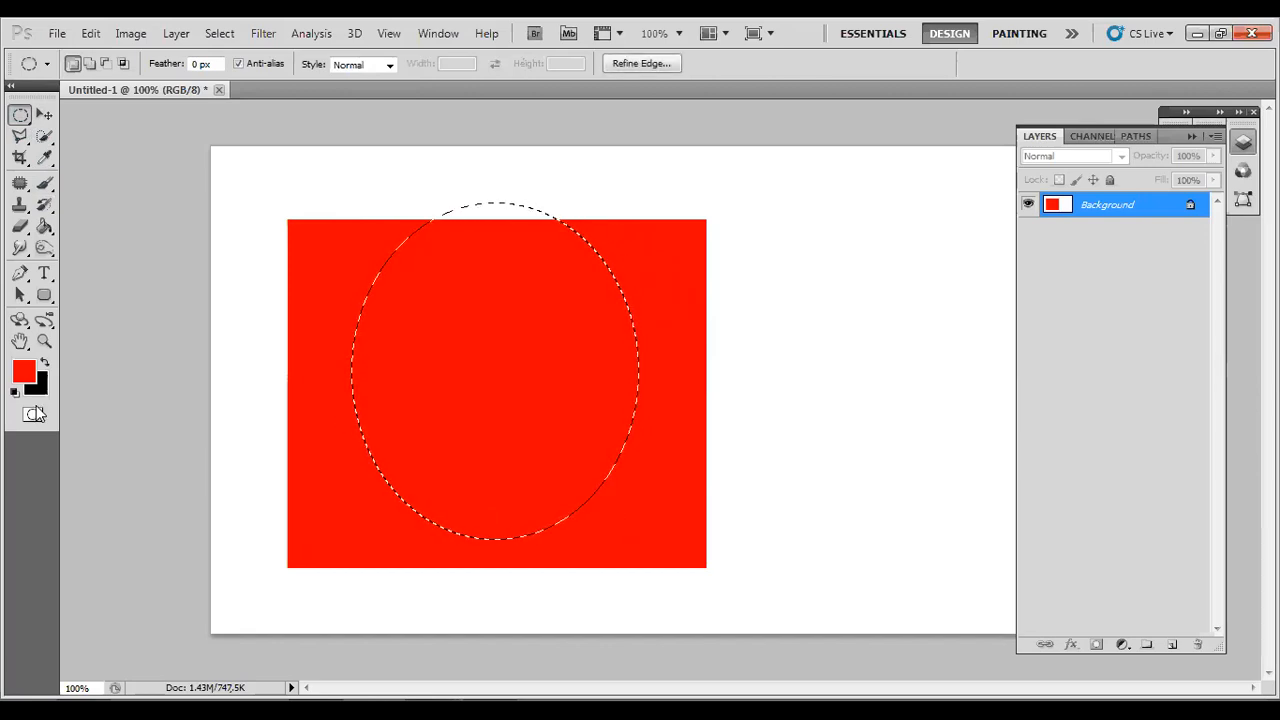
# Set the foreground colour to dark red, af0c0c.
pyautogui.click(24, 372)
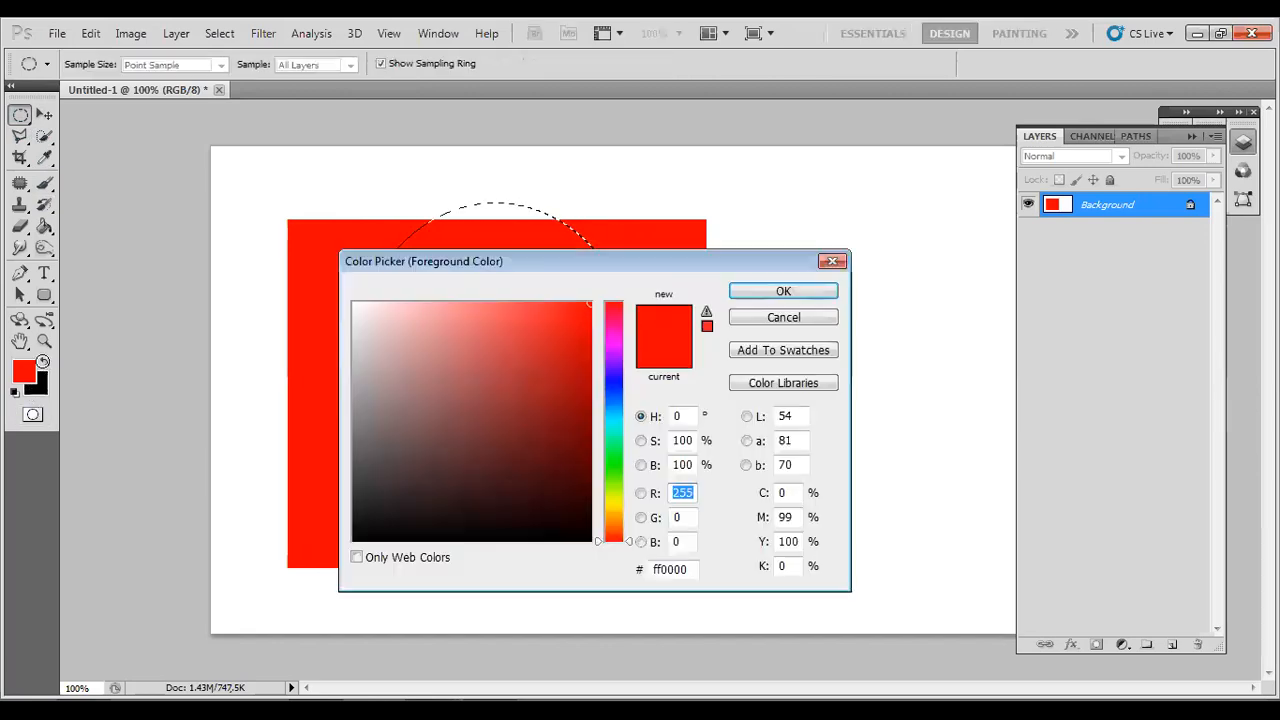
pyautogui.click(575, 377)
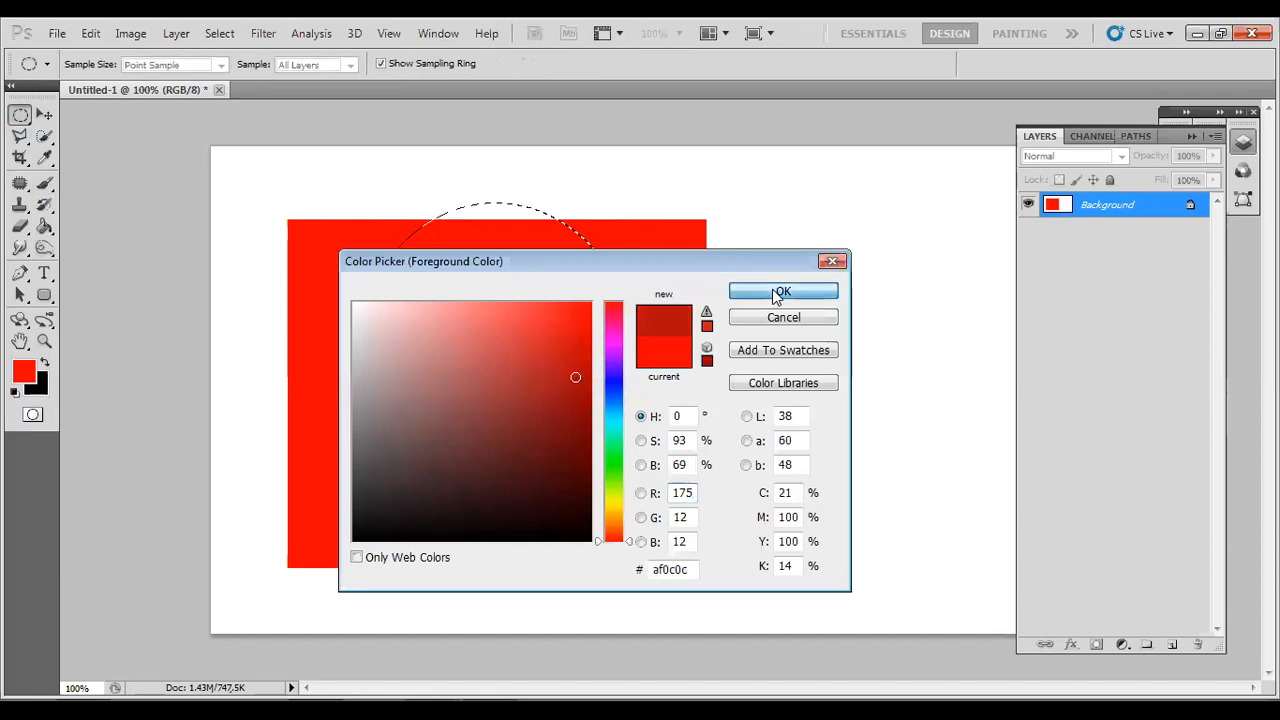
pyautogui.click(779, 291)
# Fill the elliptical selection with the foreground colour, deselect it and try to move the filled ellipse.
pyautogui.hotkey('alt', 'BackSpace')
pyautogui.hotkey('ctrl', 'd')
pyautogui.press('v')
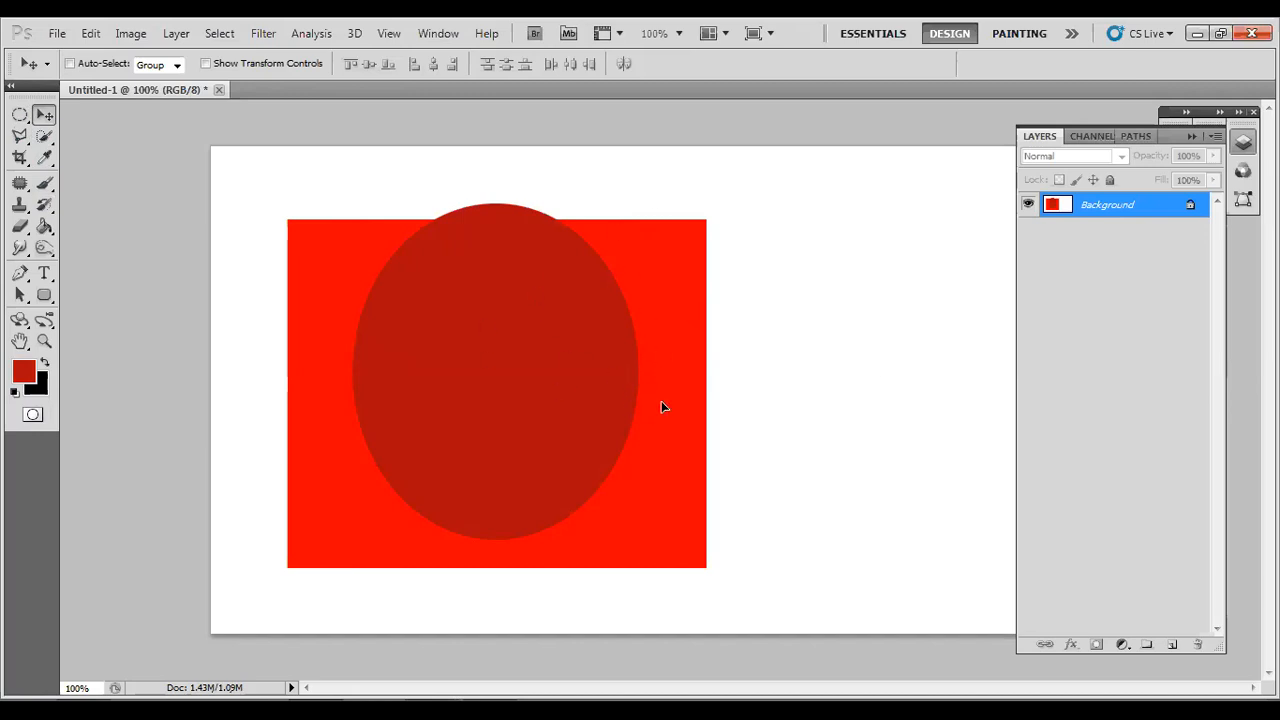
pyautogui.click(706, 229)
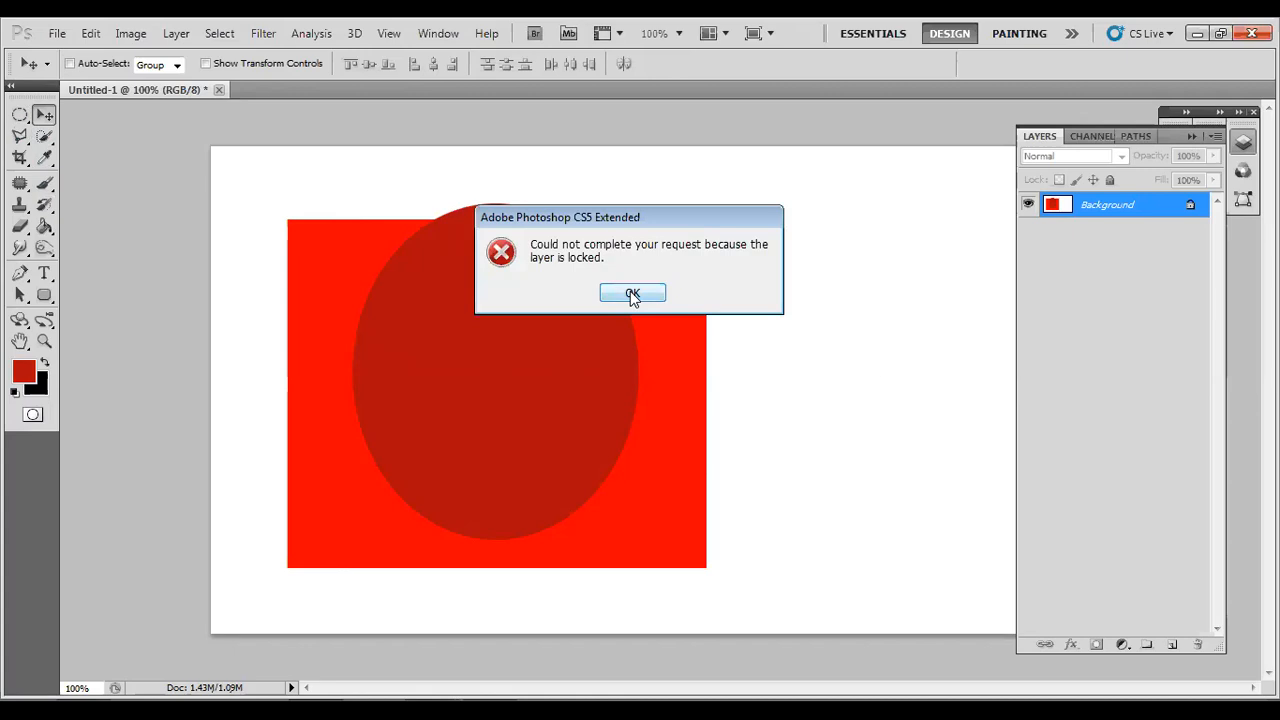
pyautogui.click(632, 294)
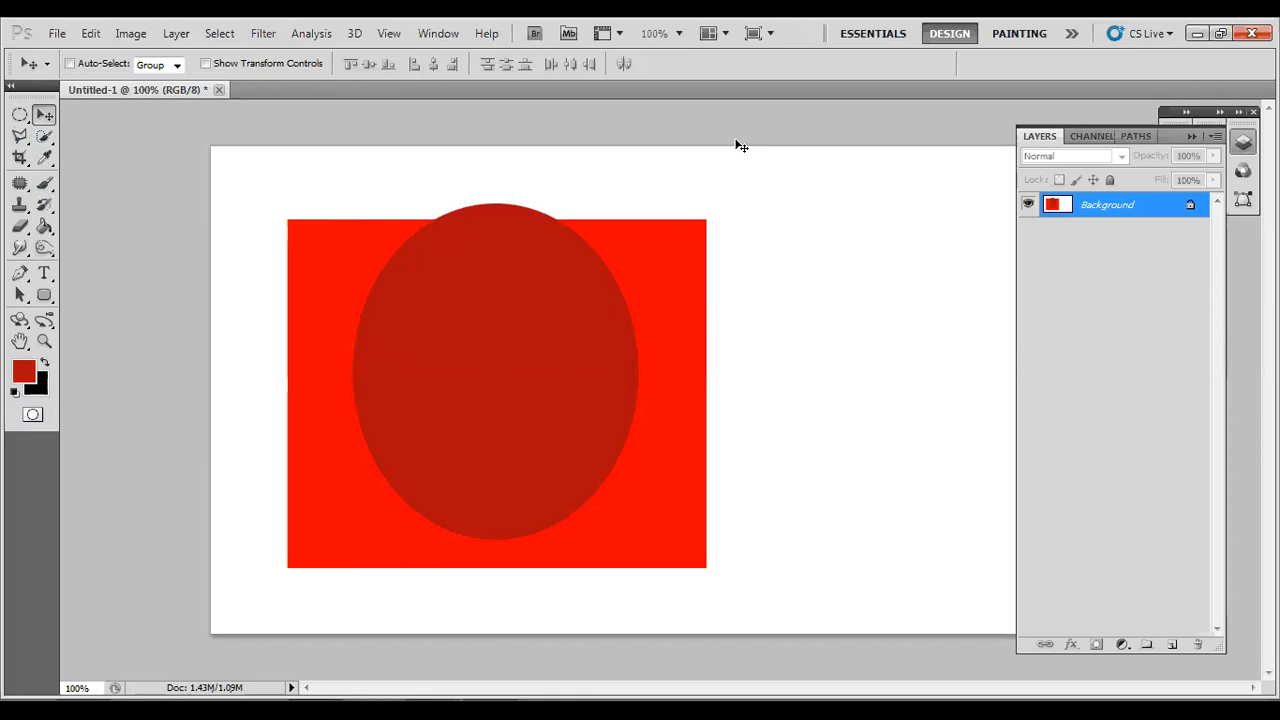
# Undo the ellipse and rectangle fills and their selections back to the blank white canvas.
pyautogui.hotkey('ctrl', 'alt', 'z')
pyautogui.hotkey('ctrl', 'alt', 'z')
pyautogui.hotkey('ctrl', 'alt', 'z')
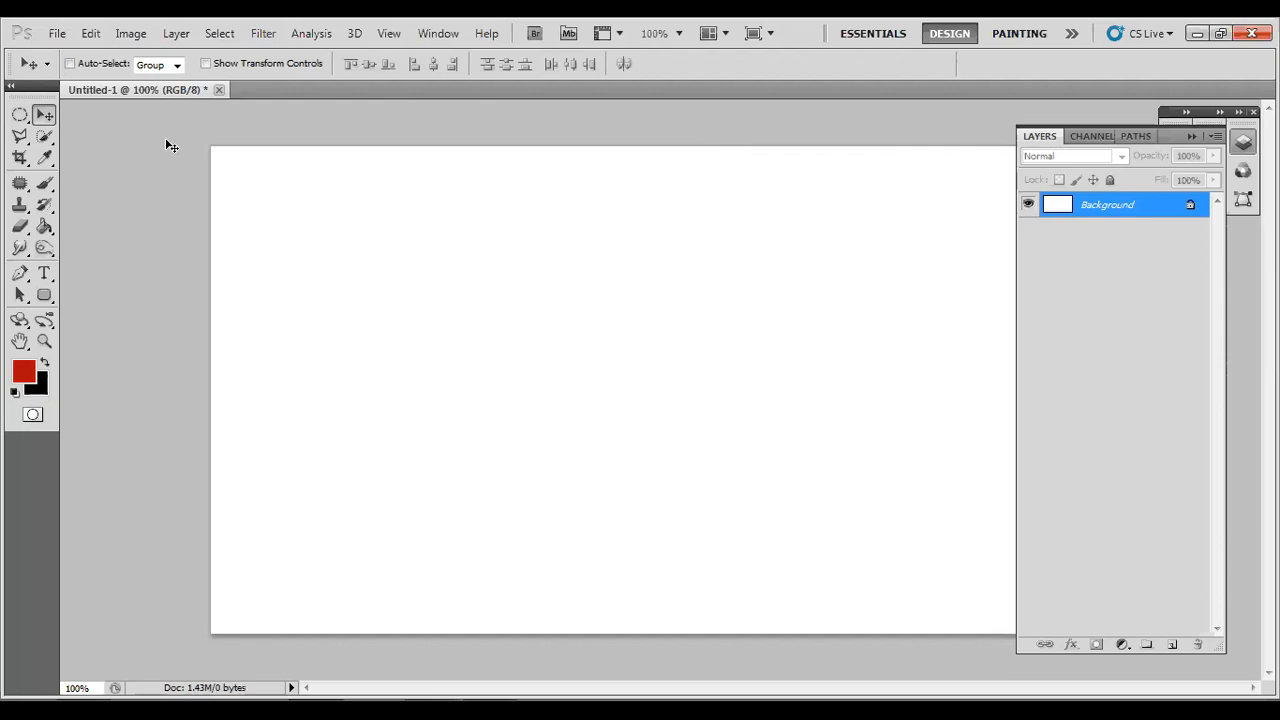
# Add a new layer and fill a nearly square rectangular marquee selection, left of the canvas centre, with the red foreground colour.
pyautogui.click(18, 116)
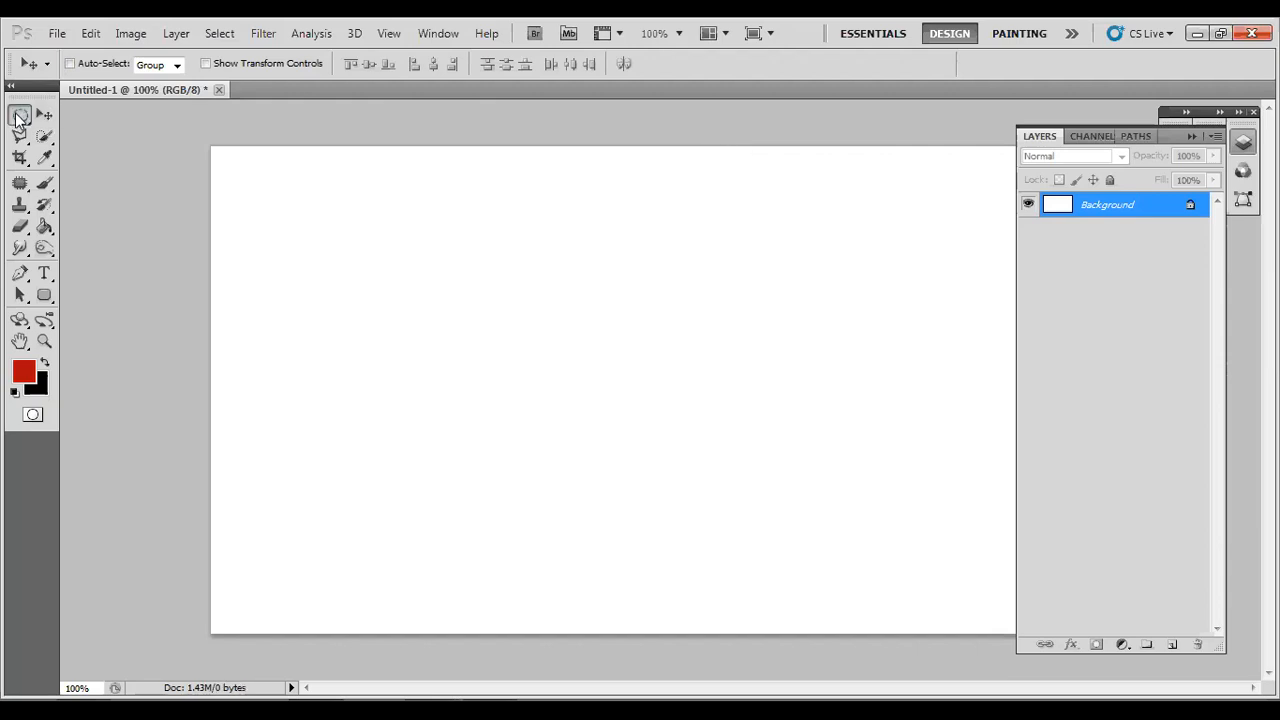
pyautogui.click(62, 114)
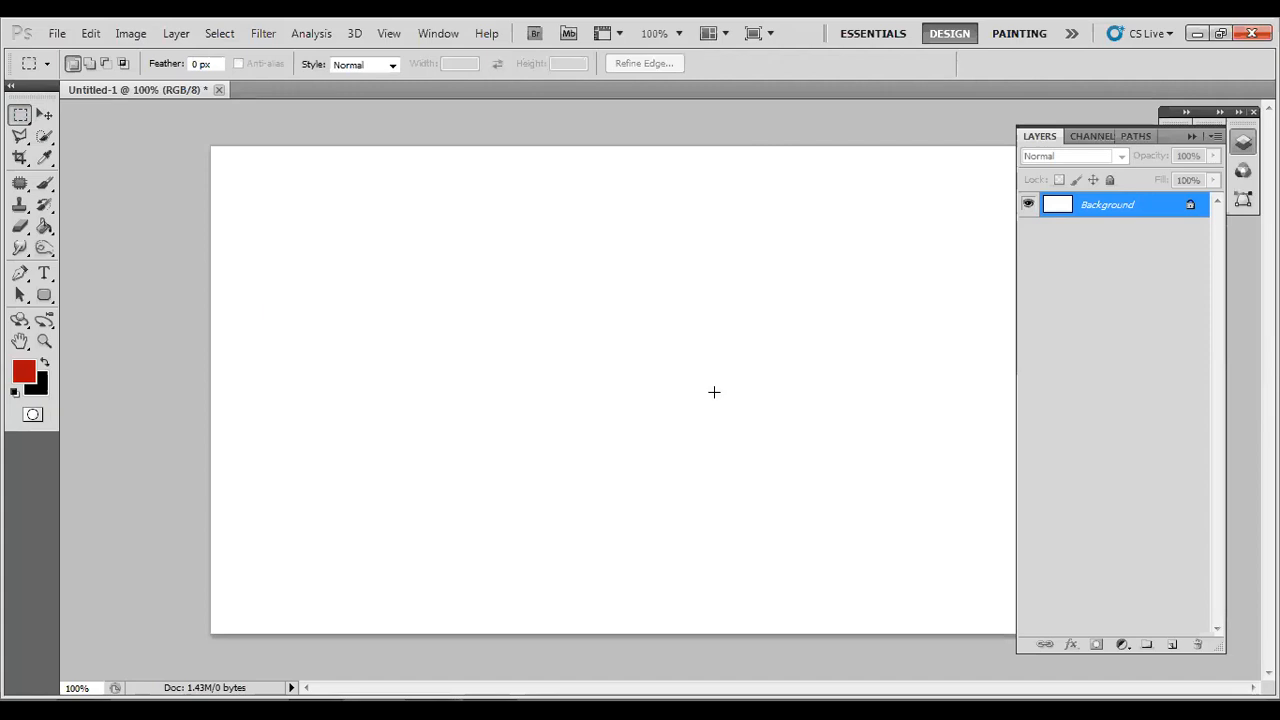
pyautogui.click(1174, 645)
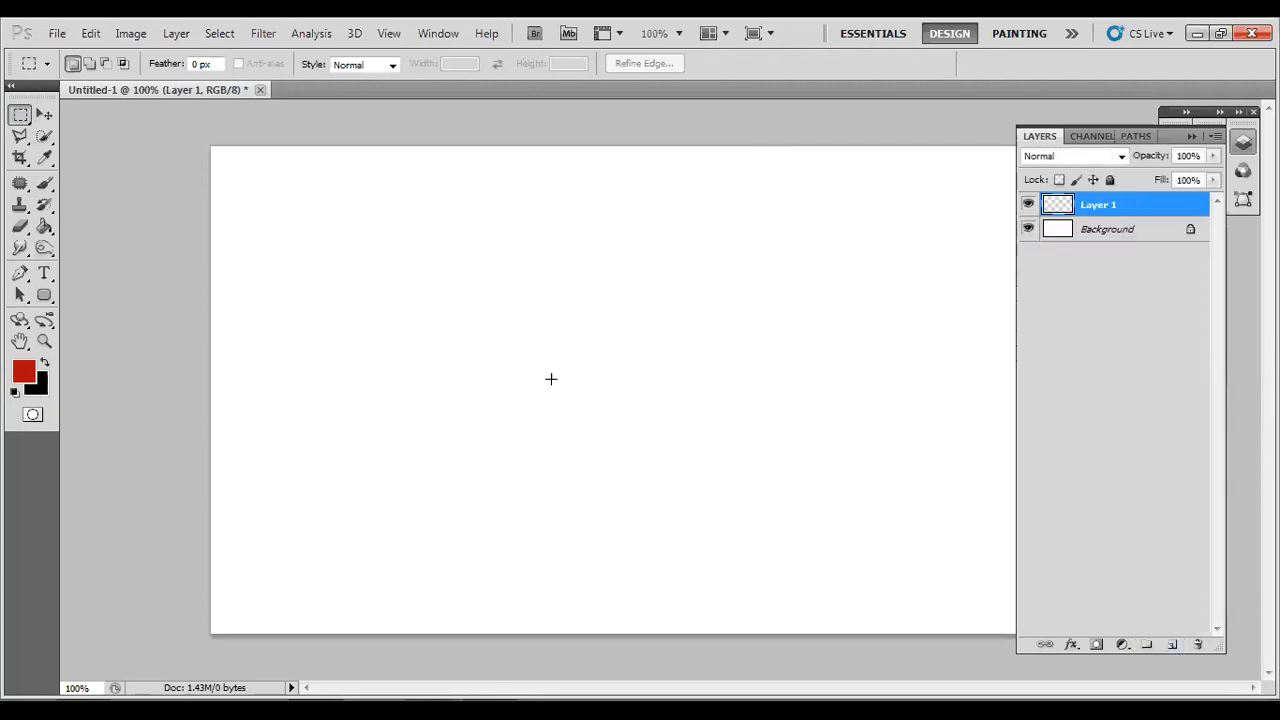
pyautogui.moveTo(407, 265); pyautogui.dragTo(660, 502)
pyautogui.hotkey('alt', 'BackSpace')
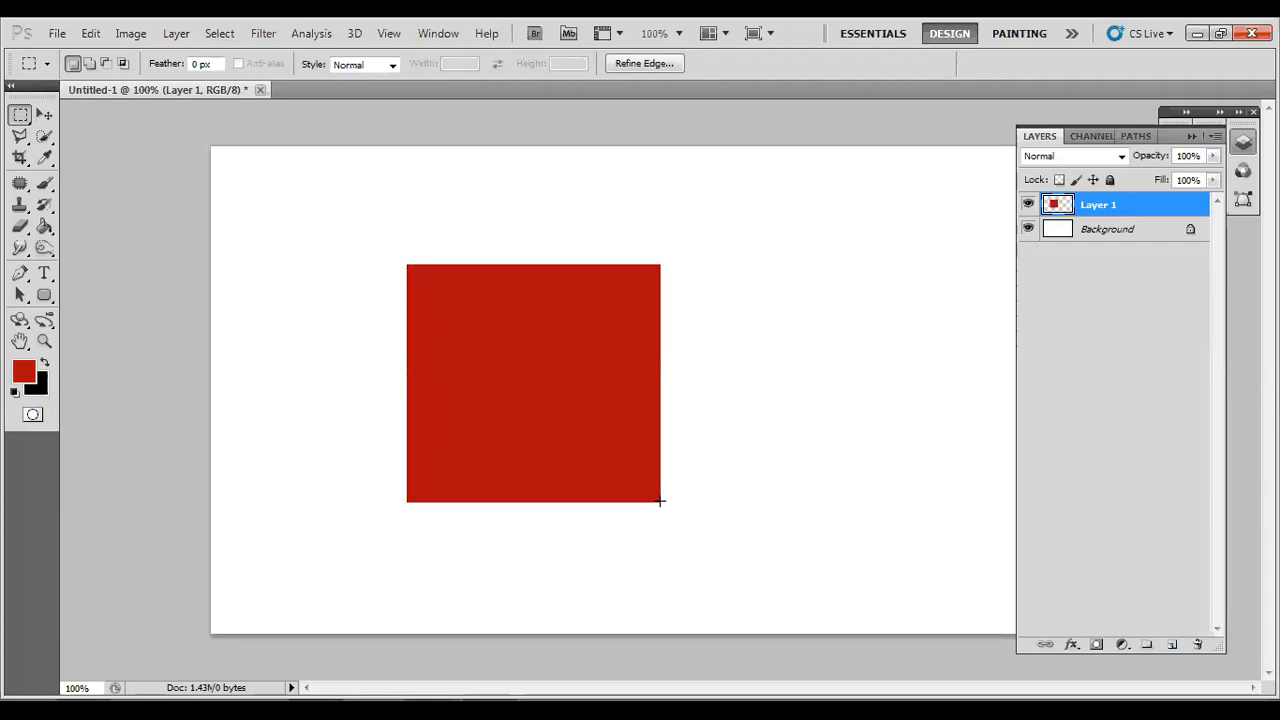
# Deselect the red square and move it to the upper-left area of the canvas.
pyautogui.hotkey('ctrl', 'd')
pyautogui.press('v')
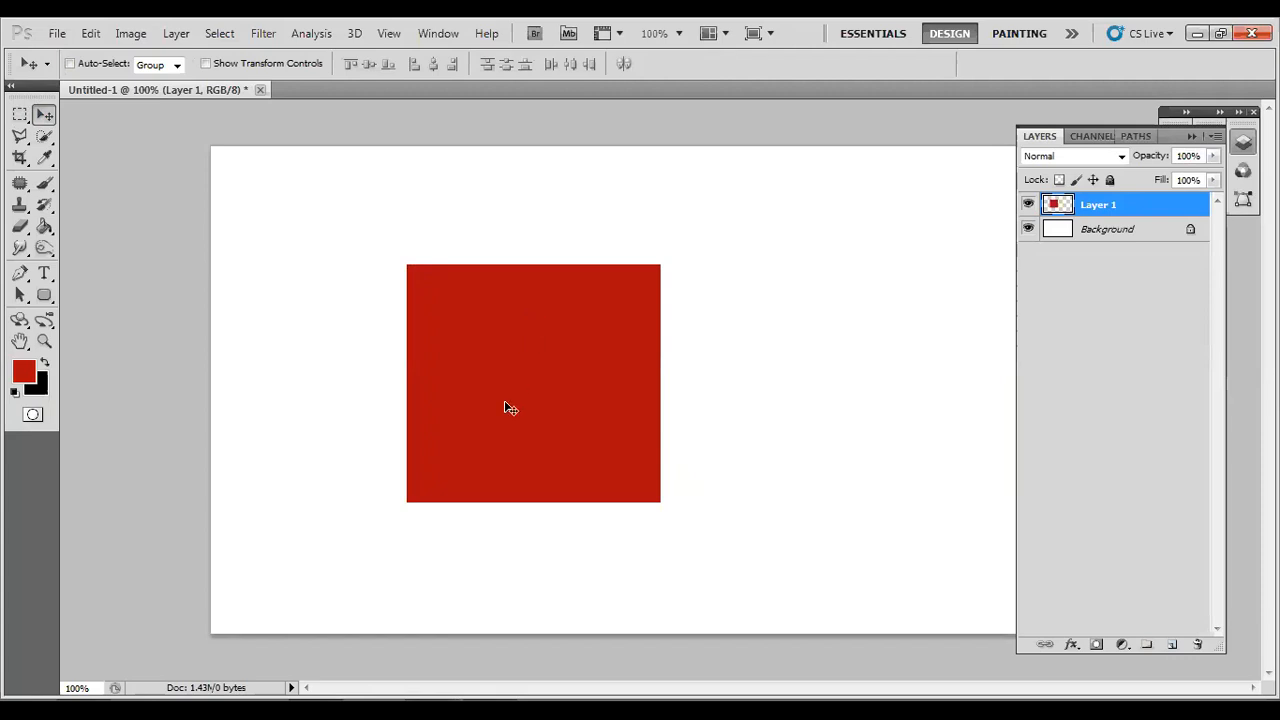
pyautogui.moveTo(506, 403); pyautogui.dragTo(349, 317)
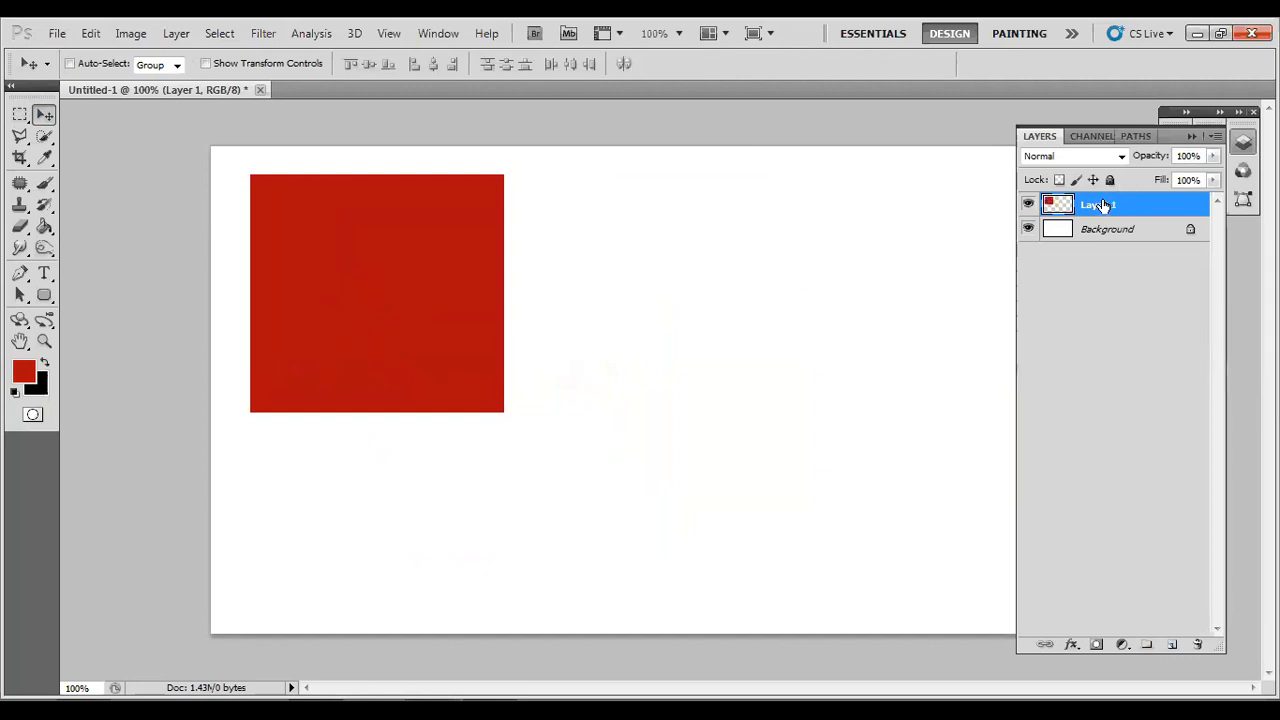
# Create a wide, thin black bar beside the red square on a new layer directly above the Background, filled with the background colour, and deselect.
pyautogui.click(1103, 230)
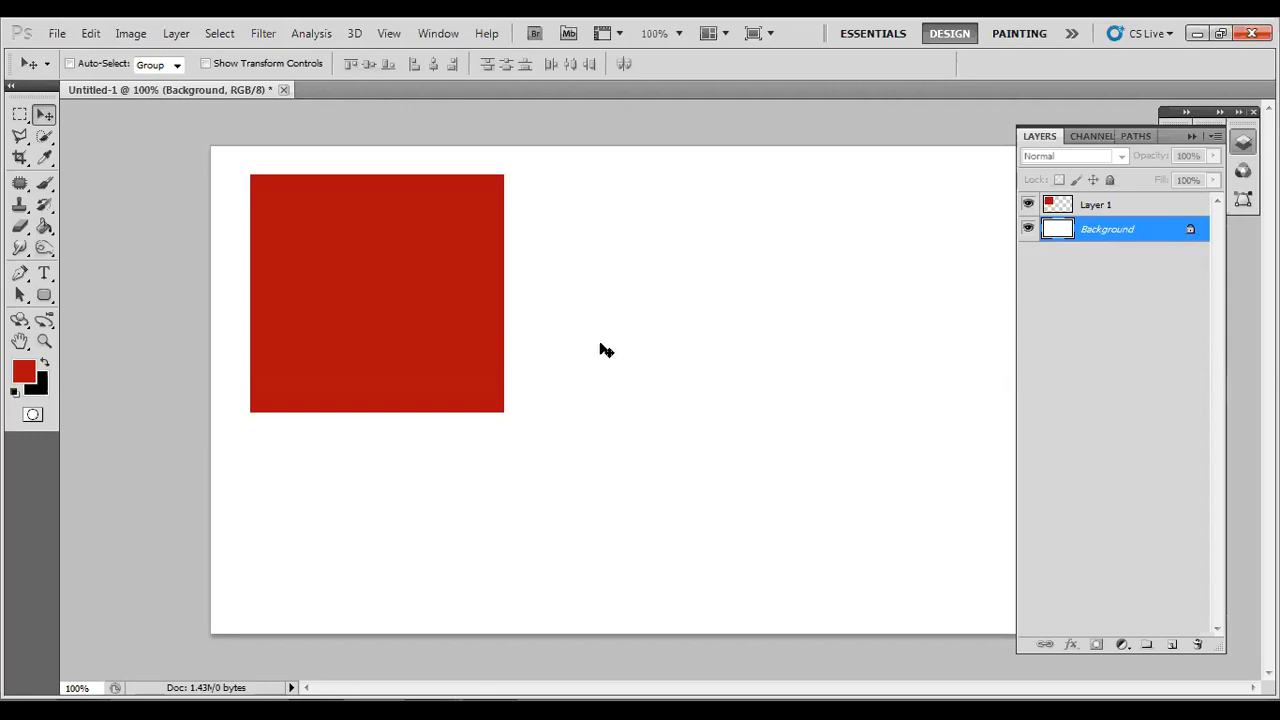
pyautogui.click(20, 116)
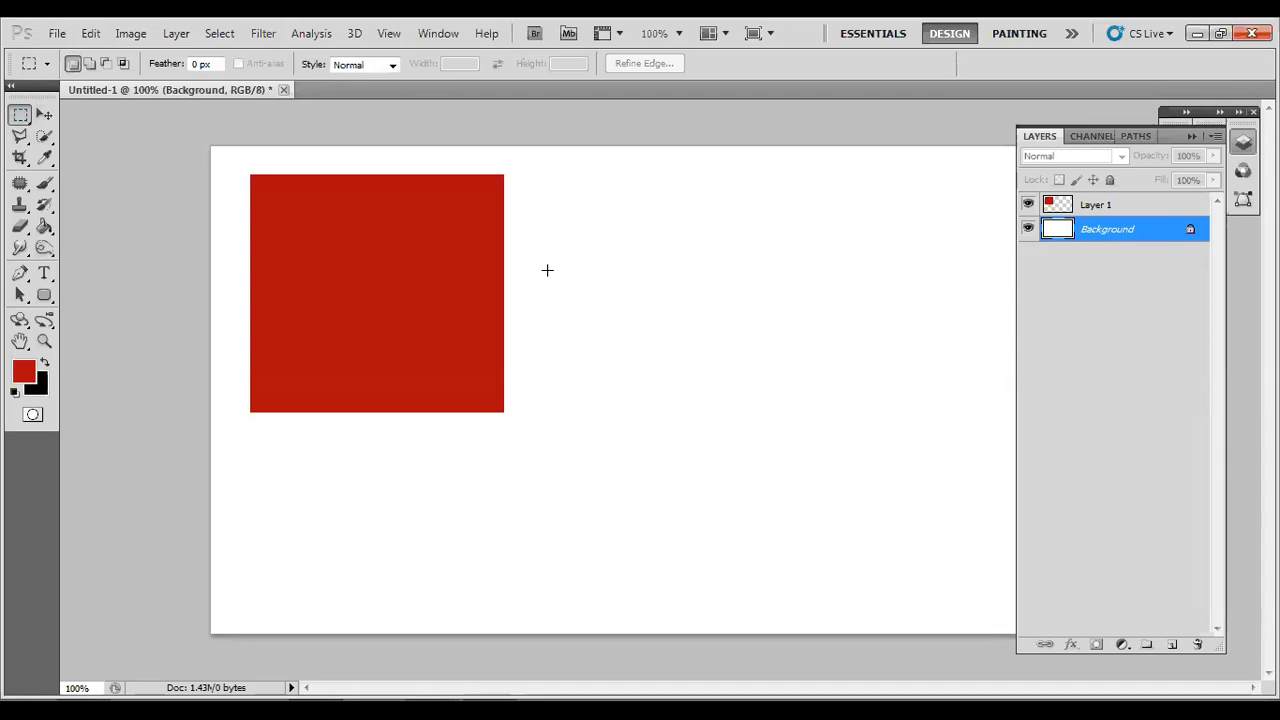
pyautogui.moveTo(528, 253); pyautogui.dragTo(959, 308)
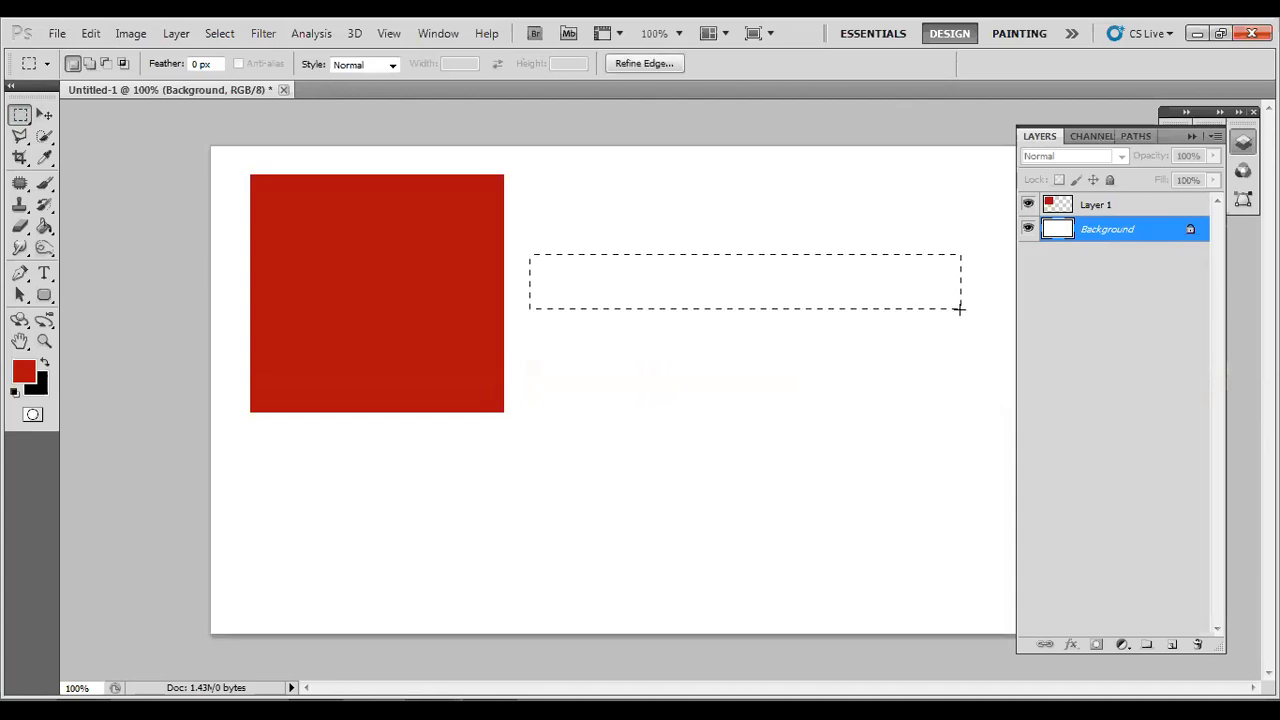
pyautogui.click(1171, 644)
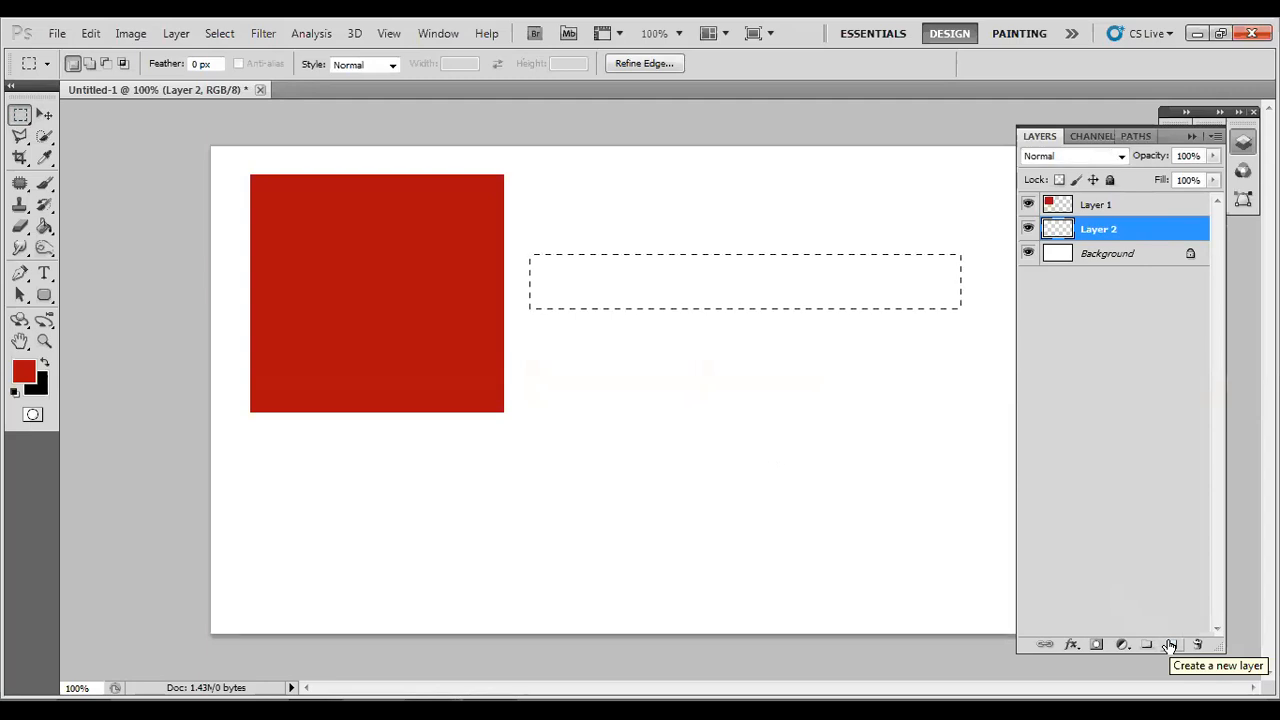
pyautogui.hotkey('ctrl', 'BackSpace')
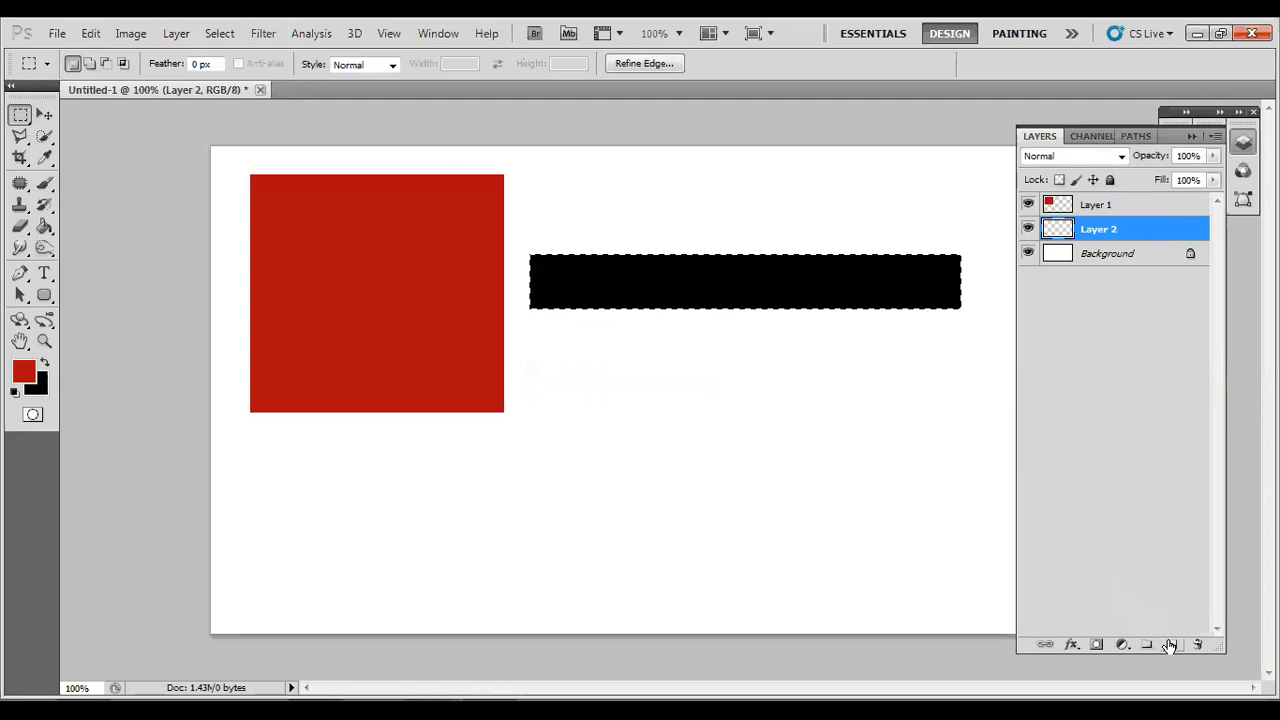
pyautogui.hotkey('ctrl', 'd')
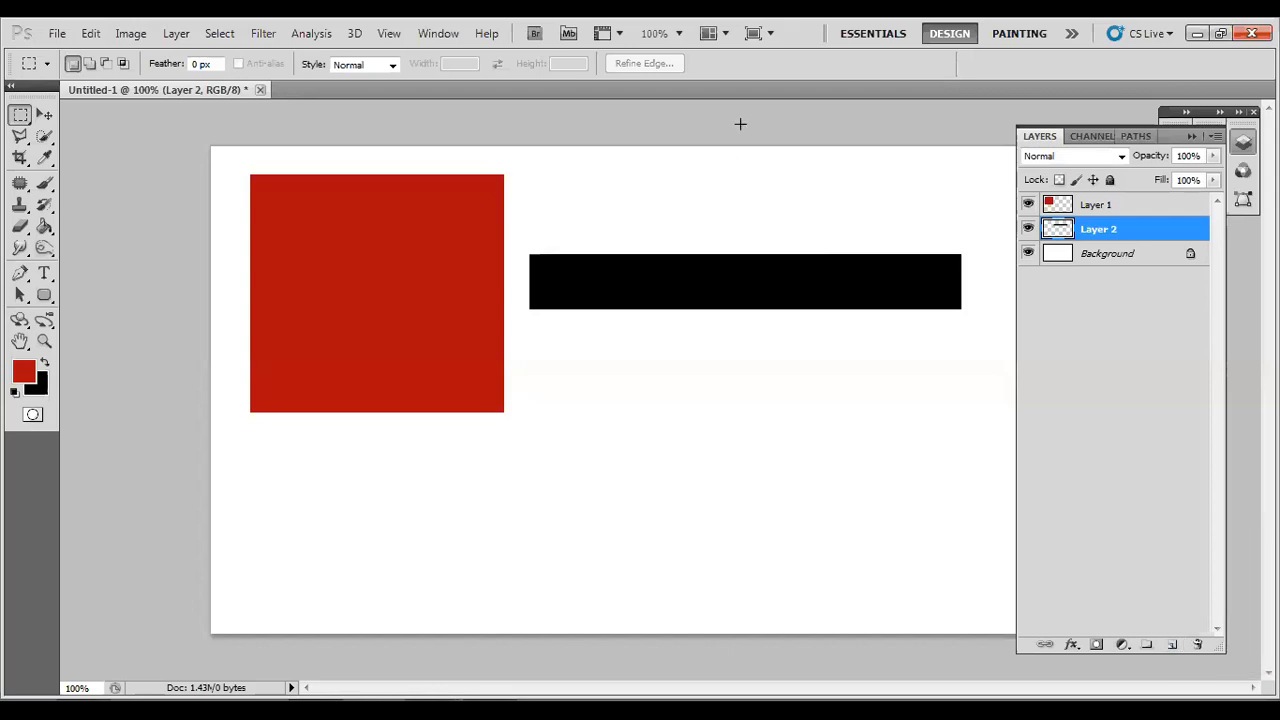
# Move the black bar left across the red square and reorder the layers so Layer 1 sits below Layer 2.
pyautogui.press('v')
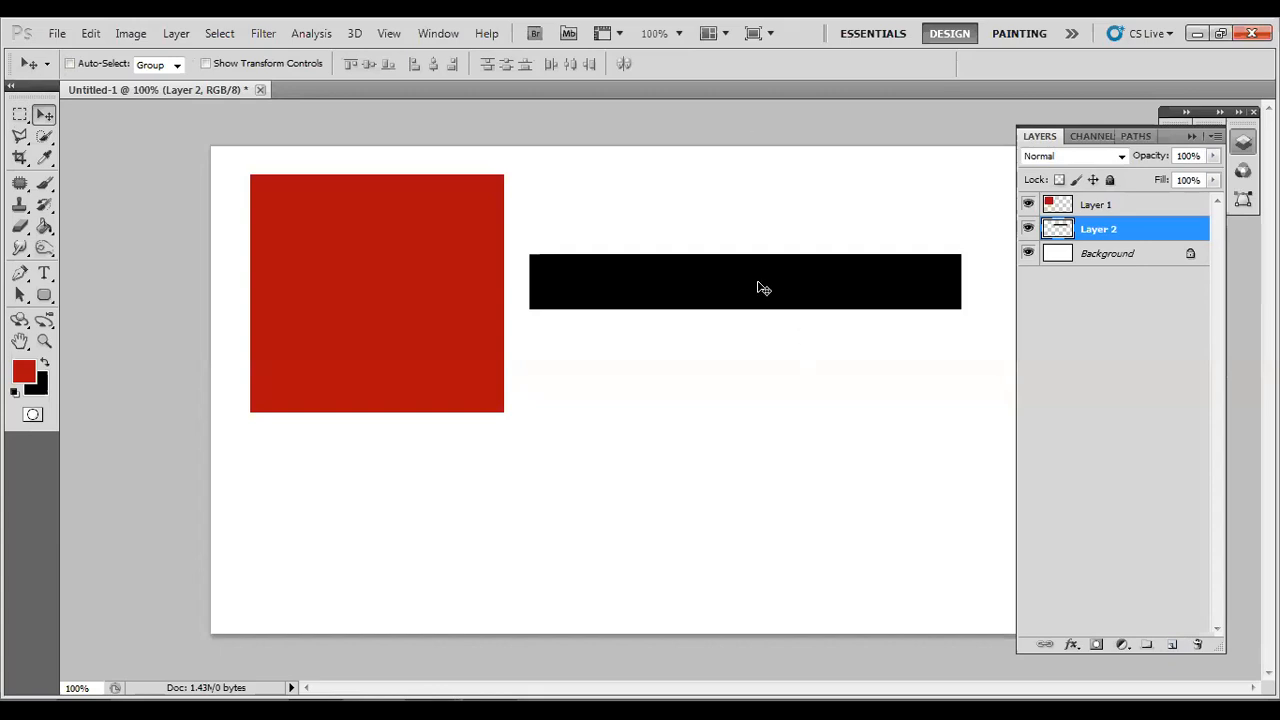
pyautogui.moveTo(757, 288); pyautogui.dragTo(449, 285)
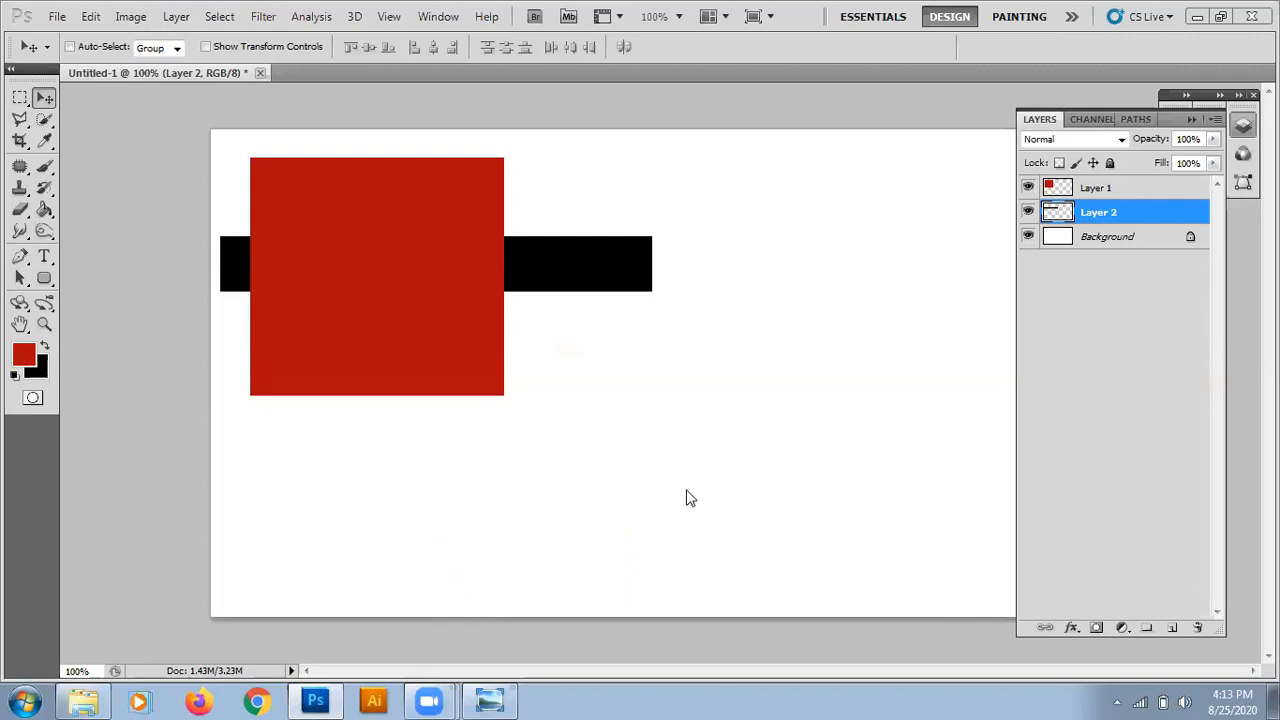
pyautogui.click(1113, 194)
pyautogui.keyDown('shift'); pyautogui.click(1100, 212); pyautogui.keyUp('shift')
pyautogui.moveTo(1100, 212); pyautogui.dragTo(1114, 223)
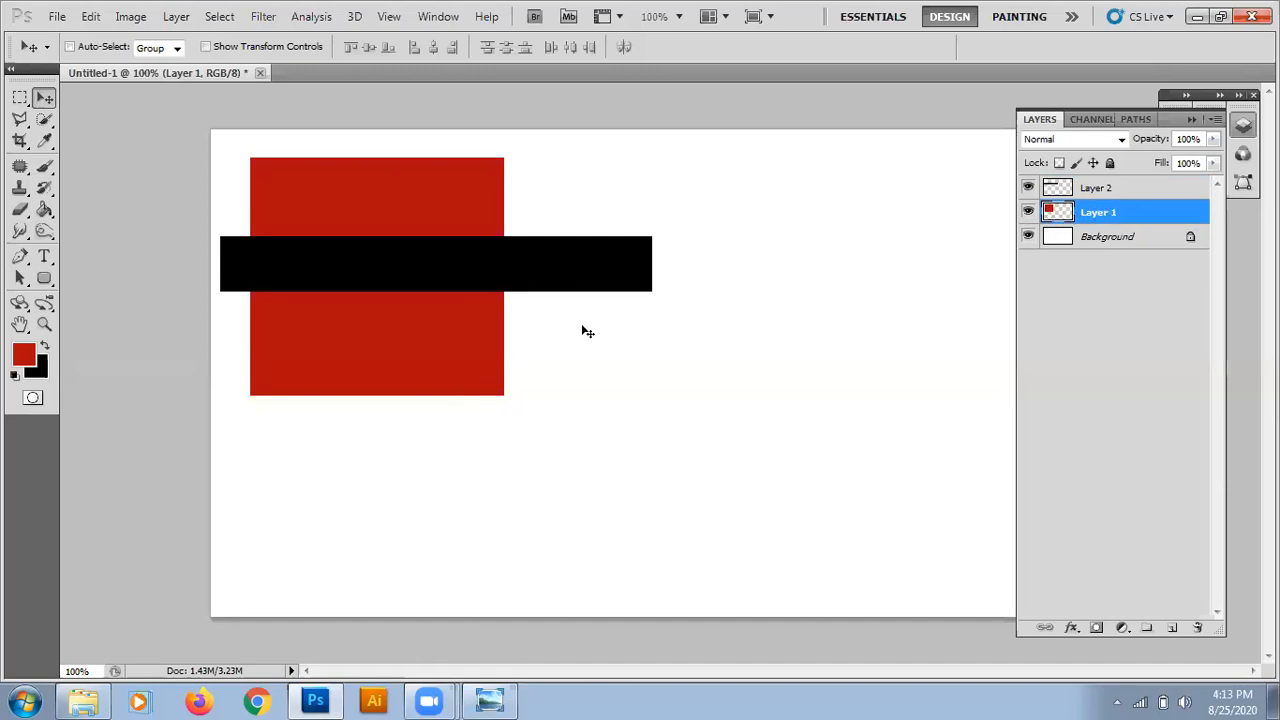
# Move the red square toward the canvas centre and position the black bar horizontally across its middle.
pyautogui.moveTo(600, 265); pyautogui.dragTo(860, 351)
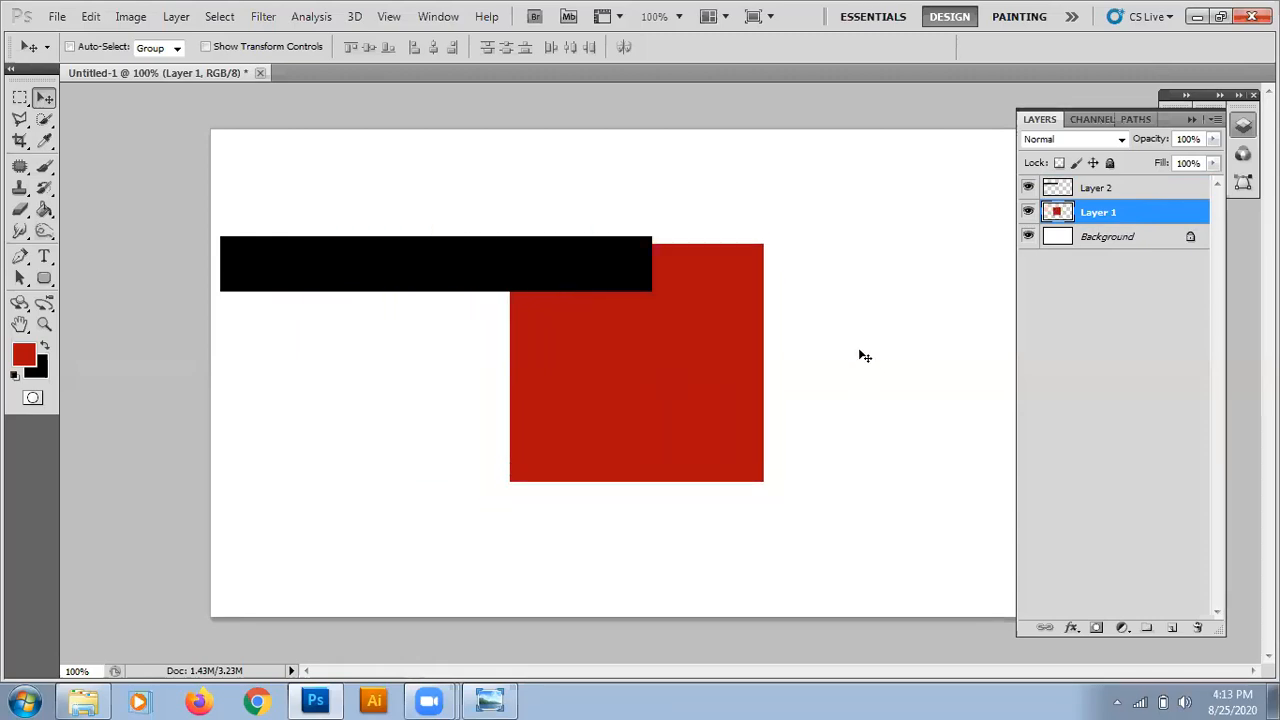
pyautogui.click(1096, 190)
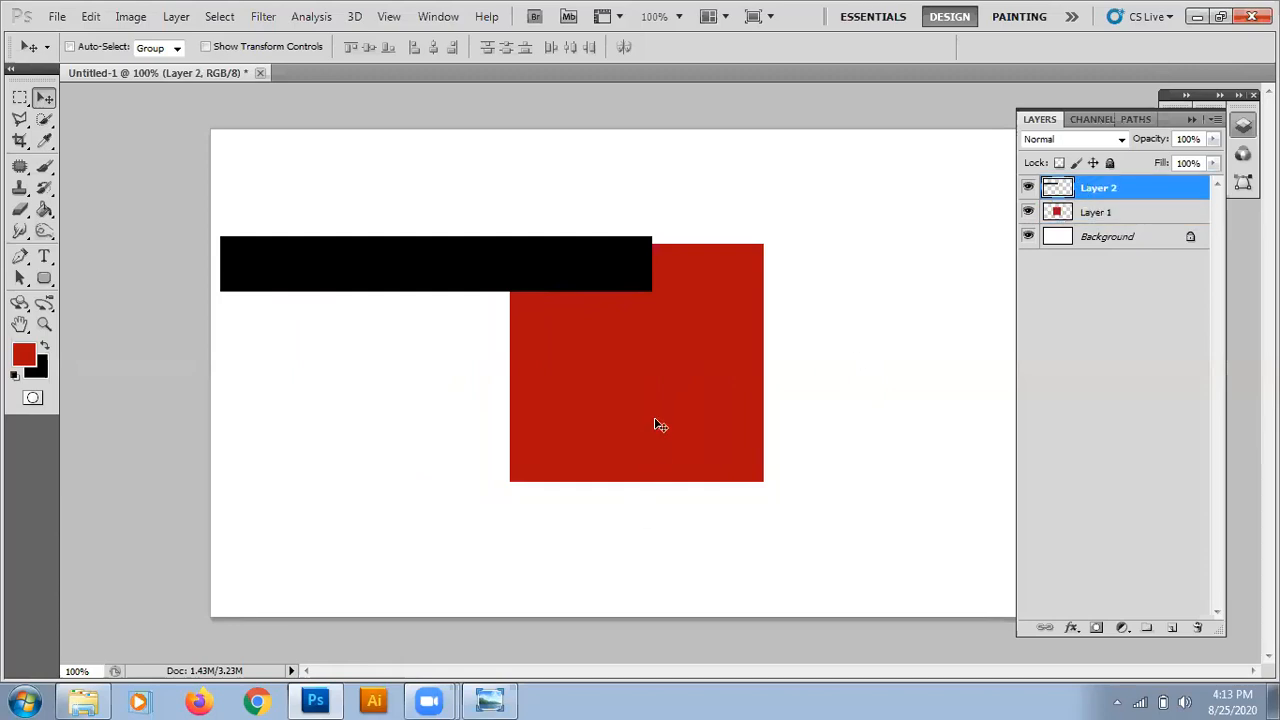
pyautogui.moveTo(723, 457); pyautogui.dragTo(844, 493)
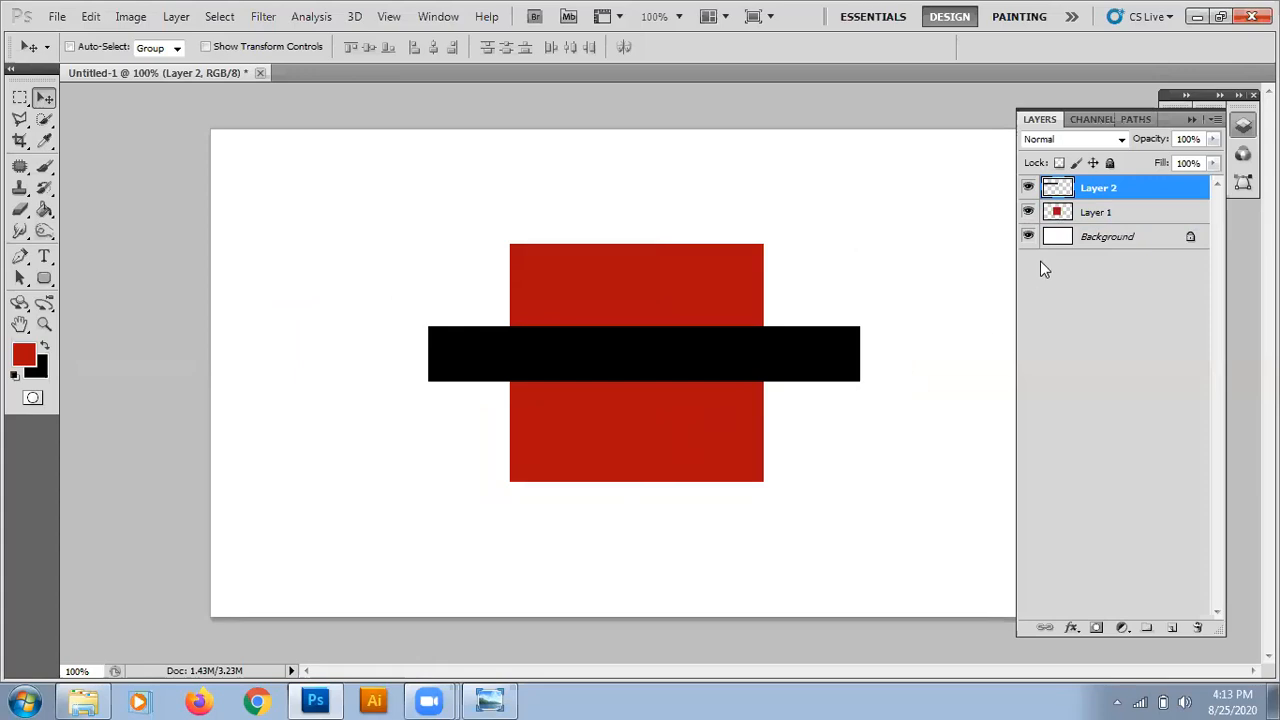
pyautogui.press('Up')
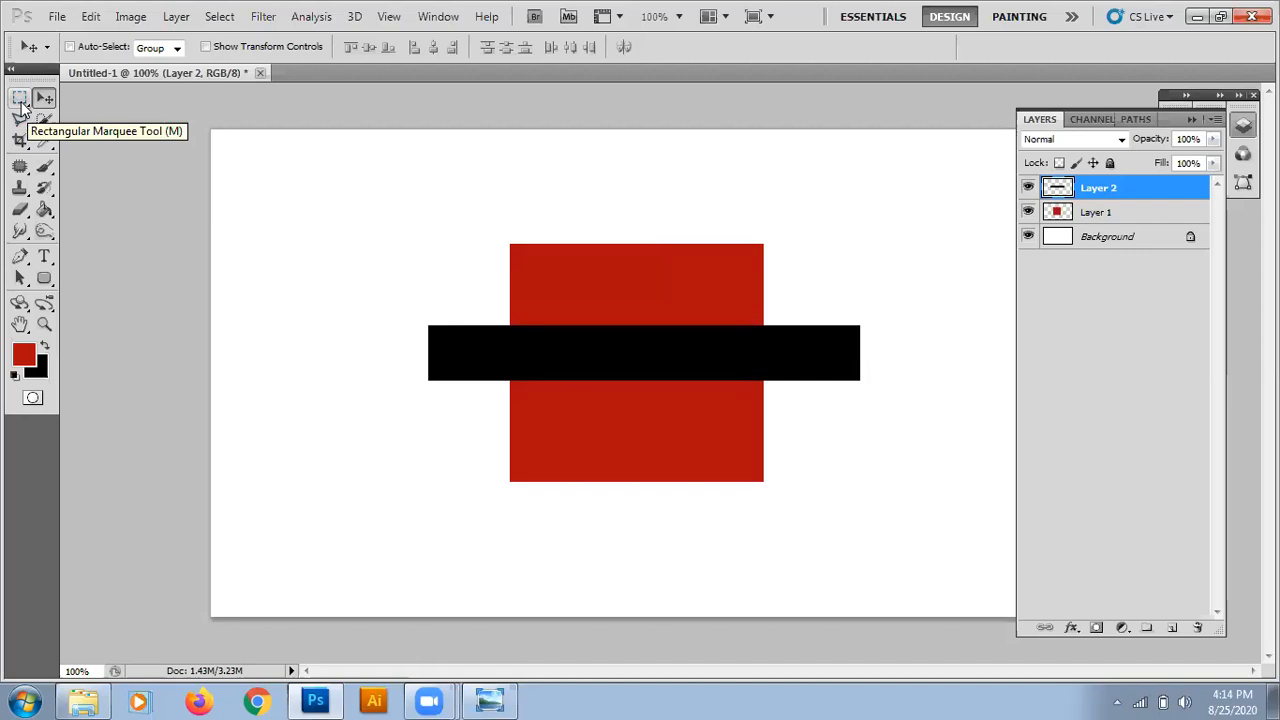
# Make a roughly circular elliptical selection overlapping the left part of the red square and black bar, and add a new top layer.
pyautogui.click(21, 99)
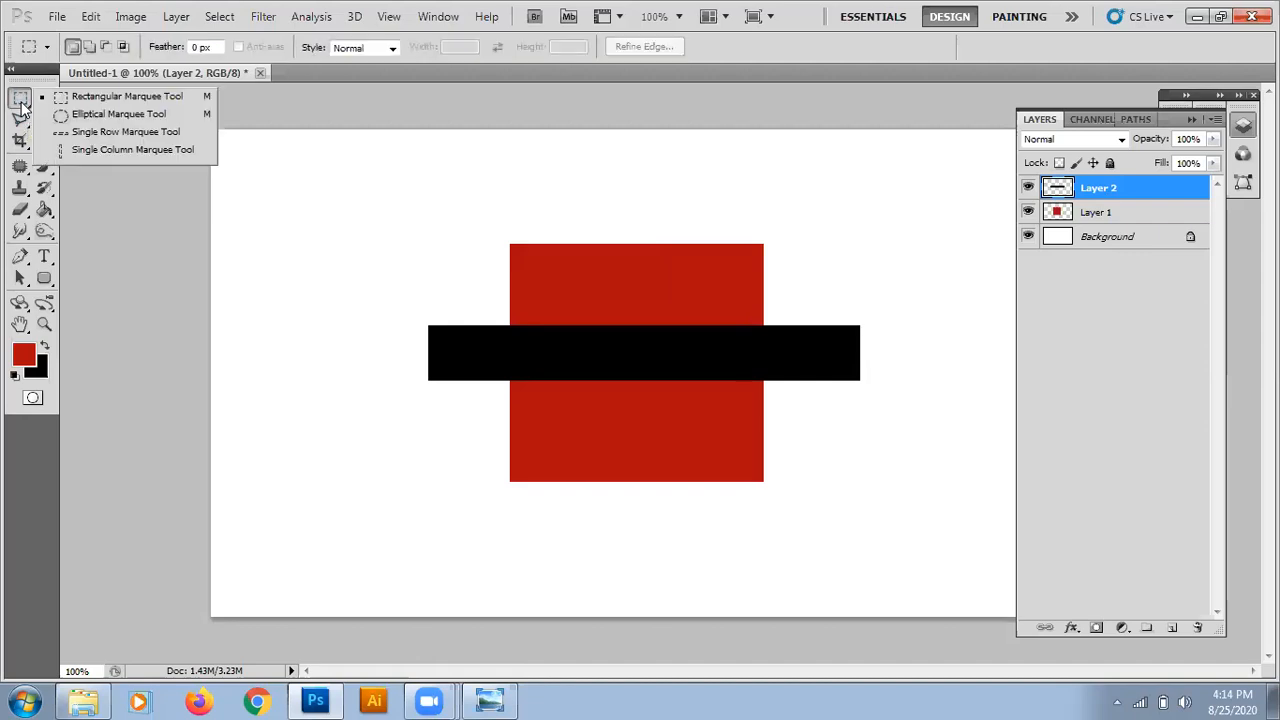
pyautogui.click(89, 112)
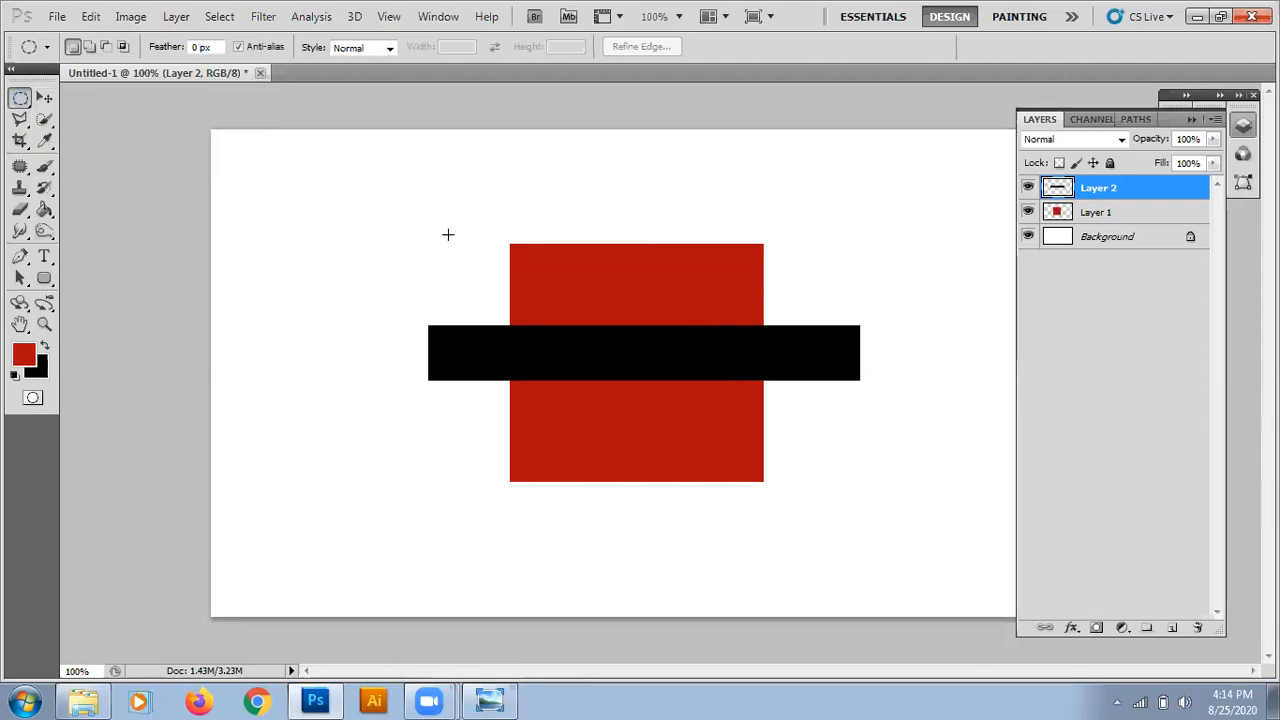
pyautogui.moveTo(449, 236); pyautogui.dragTo(635, 429)
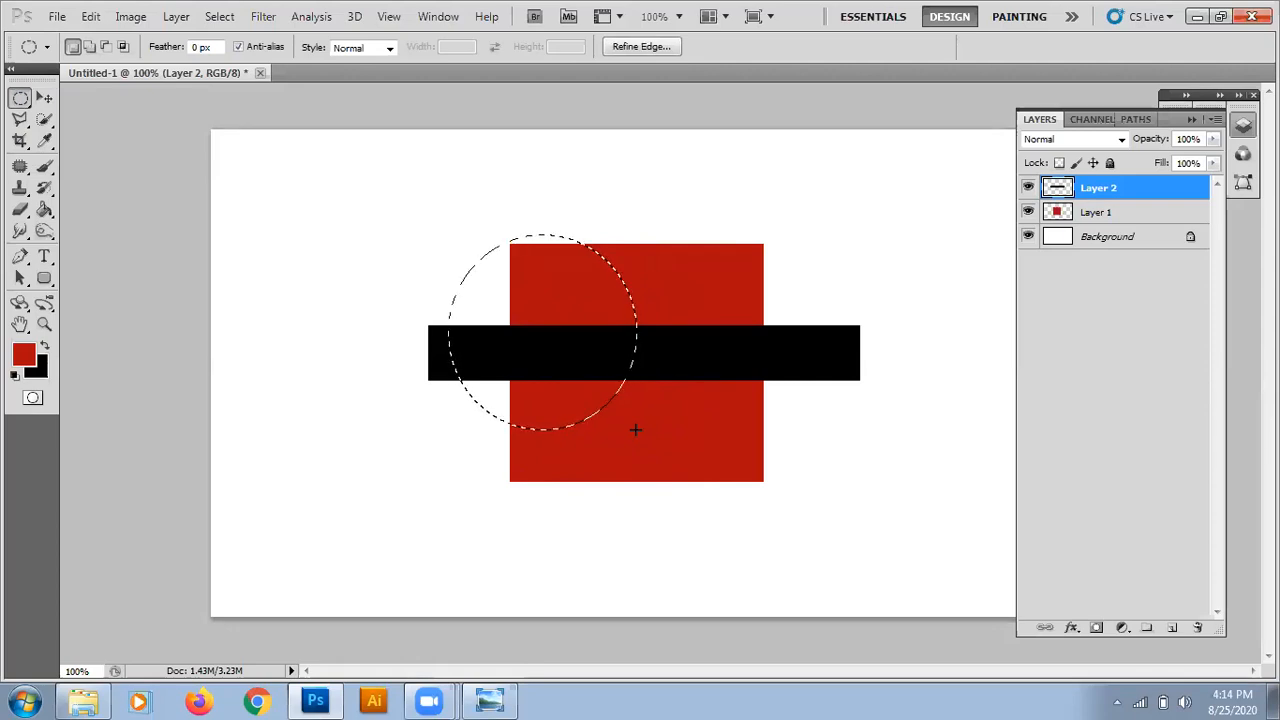
pyautogui.click(1170, 629)
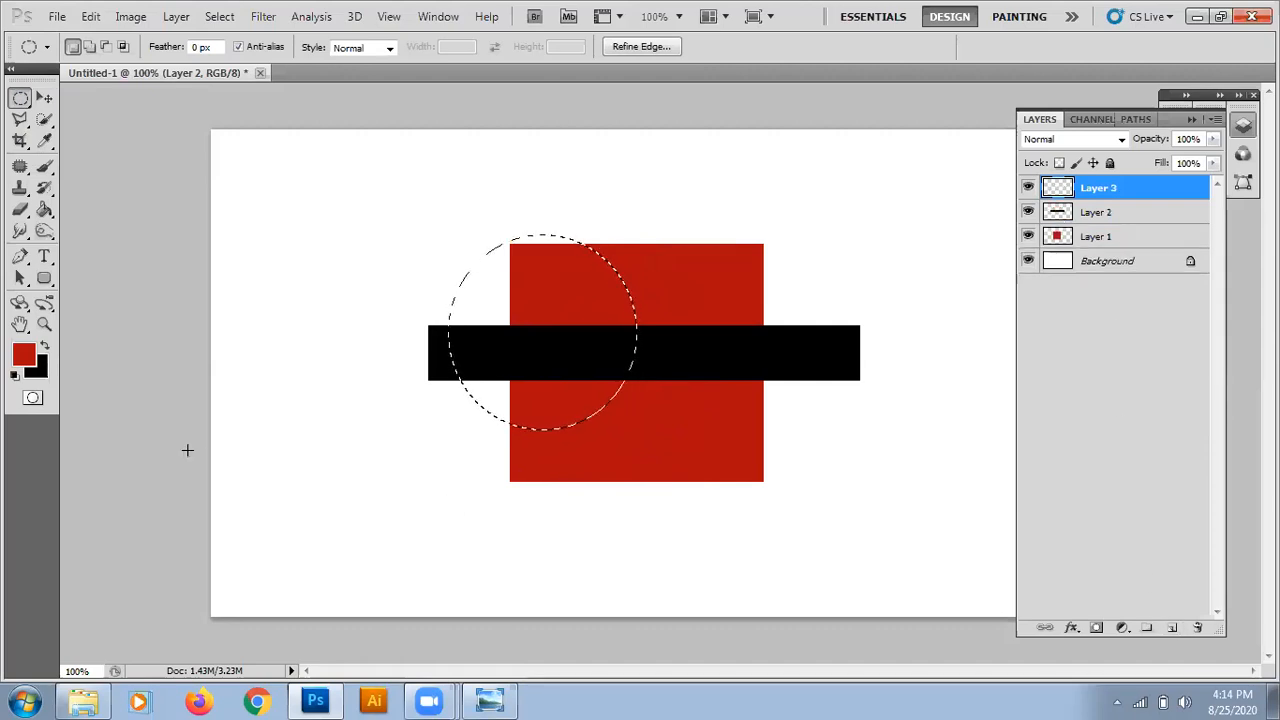
# Set the foreground colour to dark green, 3f6b00.
pyautogui.click(23, 355)
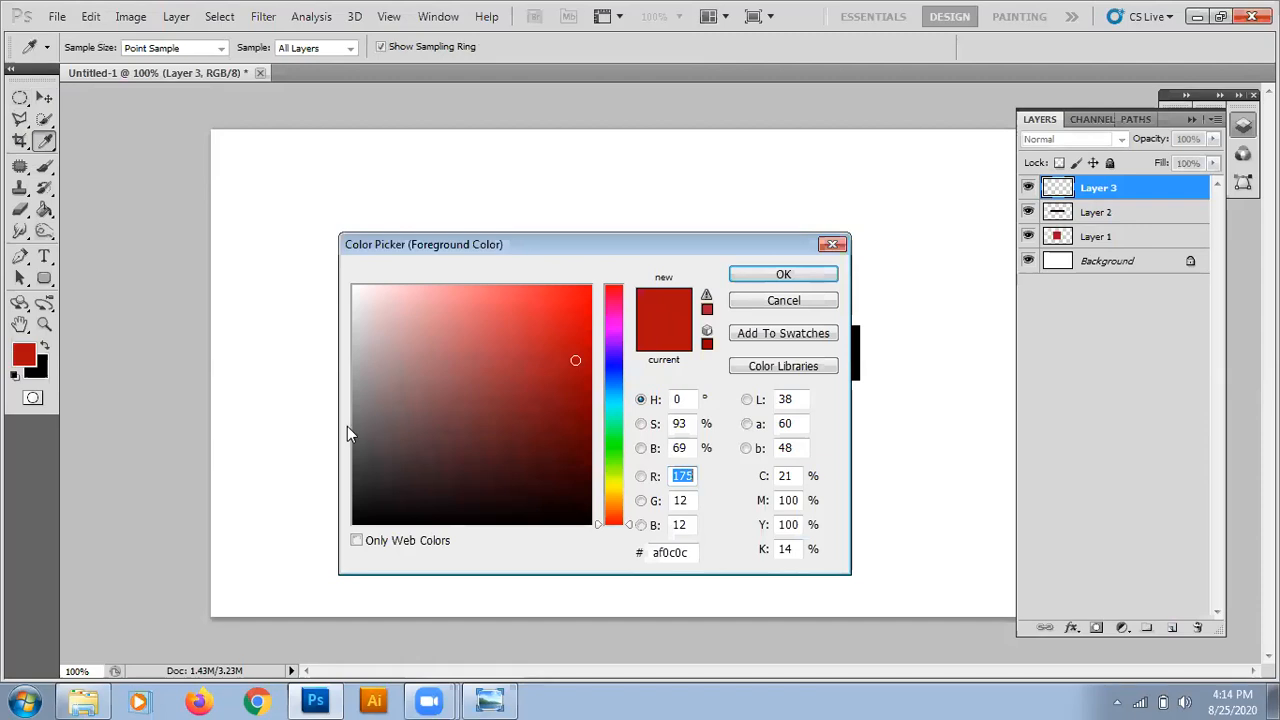
pyautogui.click(613, 468)
pyautogui.moveTo(574, 333)
pyautogui.mouseDown()
pyautogui.moveTo(586, 320)
pyautogui.moveTo(594, 424)
pyautogui.mouseUp()
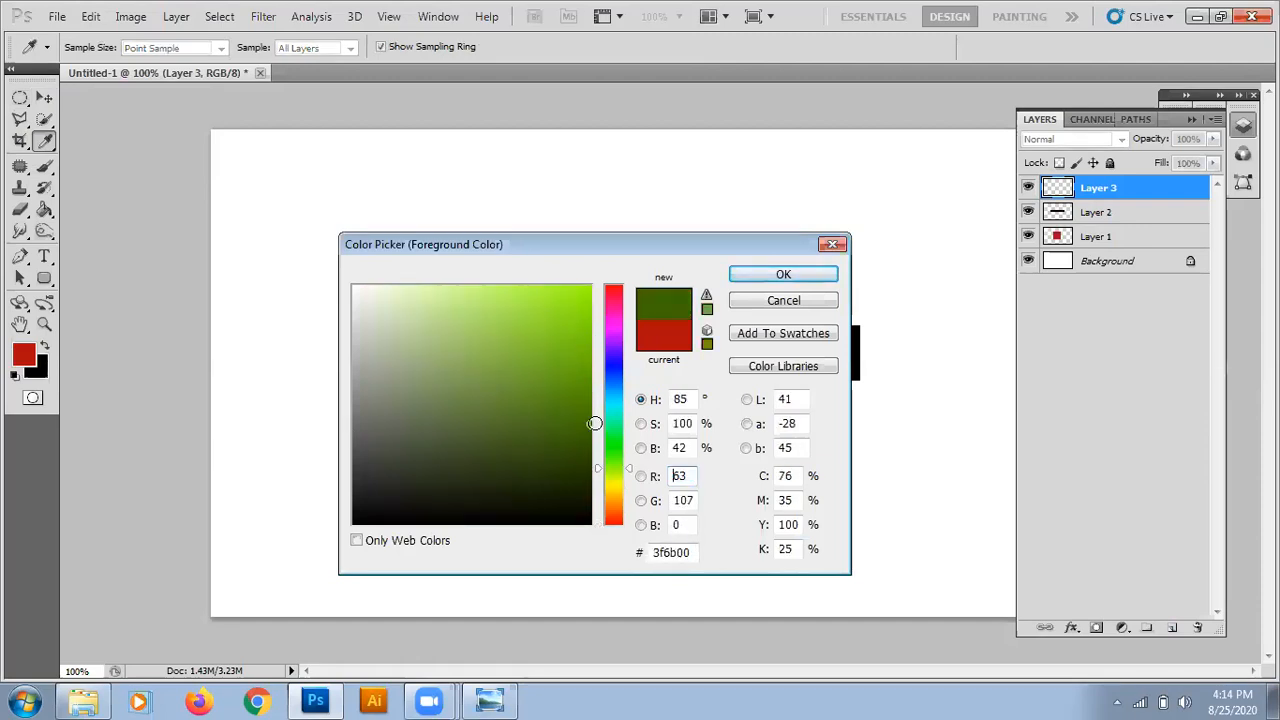
pyautogui.click(783, 275)
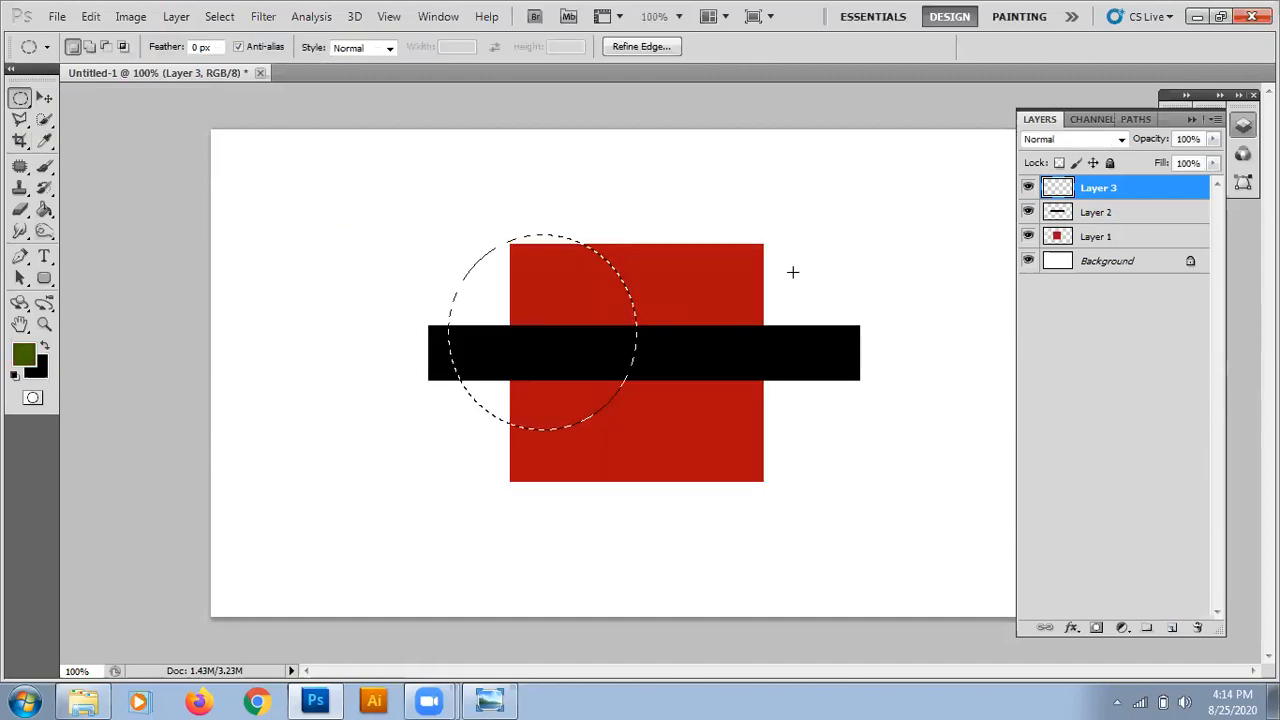
# Fill the circular selection on Layer 3 with the foreground colour and deselect it.
pyautogui.hotkey('alt', 'BackSpace')
pyautogui.press('v')
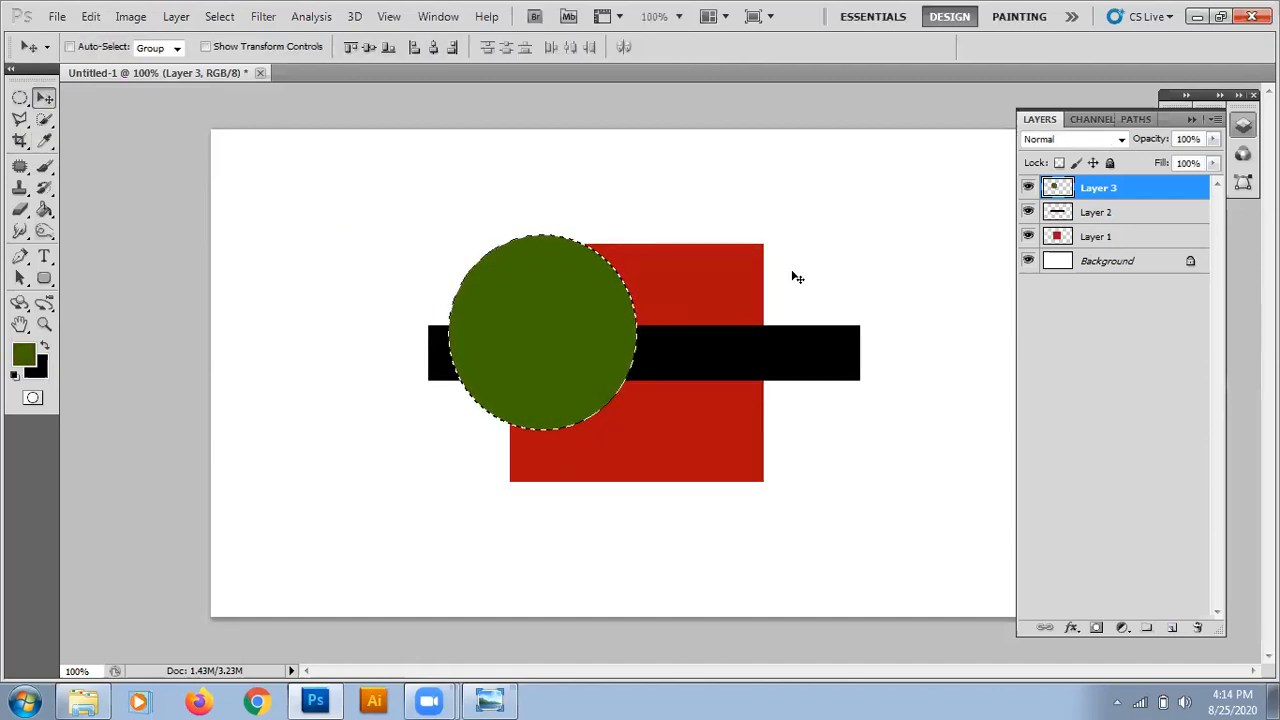
pyautogui.hotkey('ctrl', 'd')
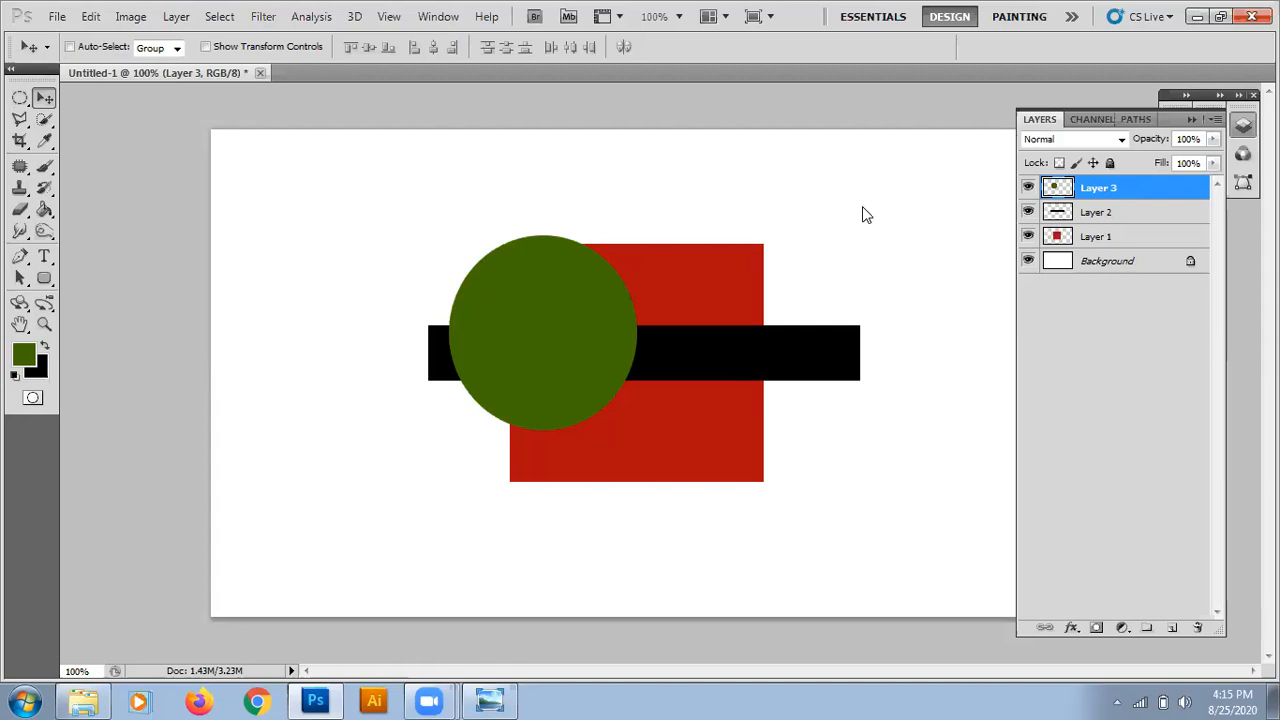
# Raise the computer's speaker volume to 100.
pyautogui.click(1185, 698)
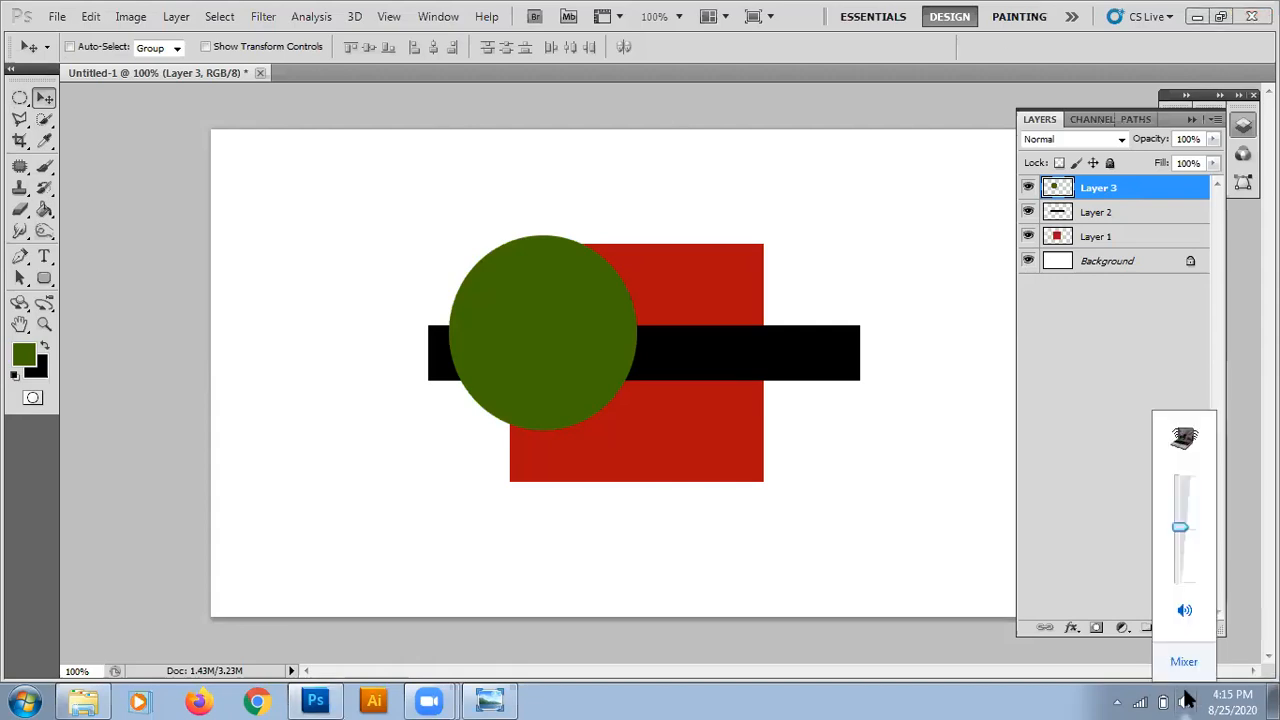
pyautogui.moveTo(1178, 533); pyautogui.dragTo(1183, 331)
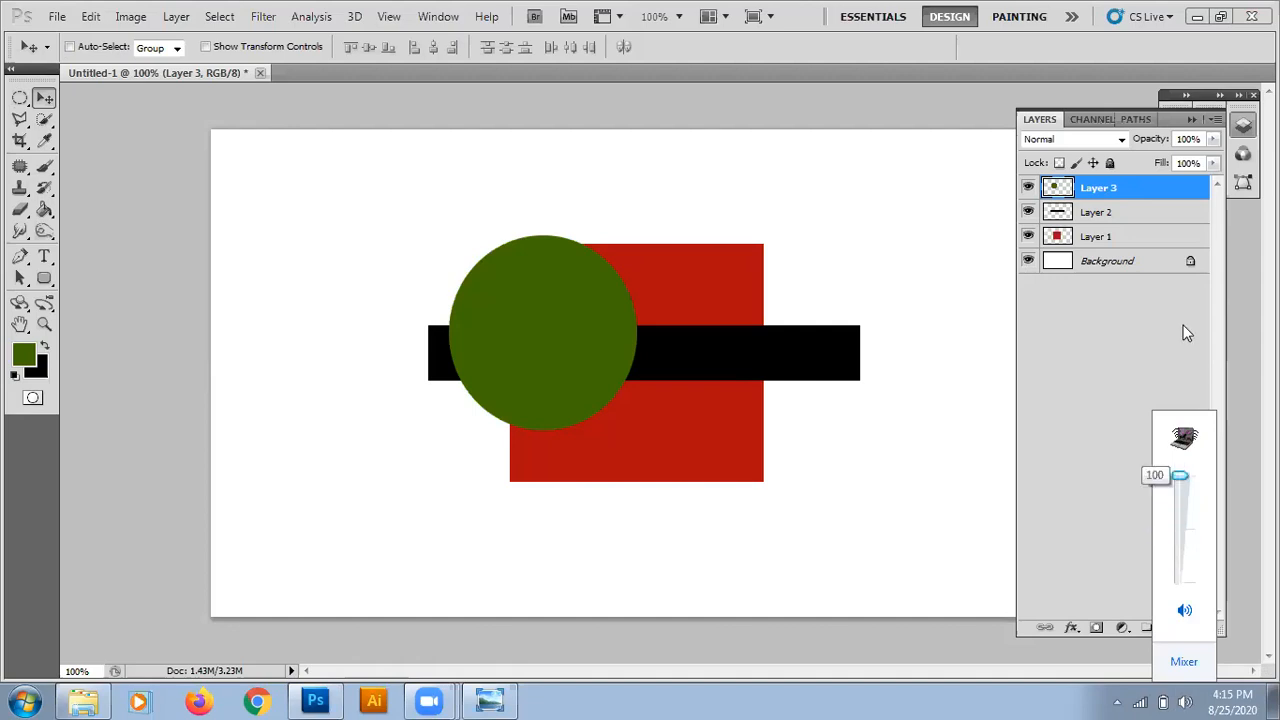
pyautogui.click(1106, 323)
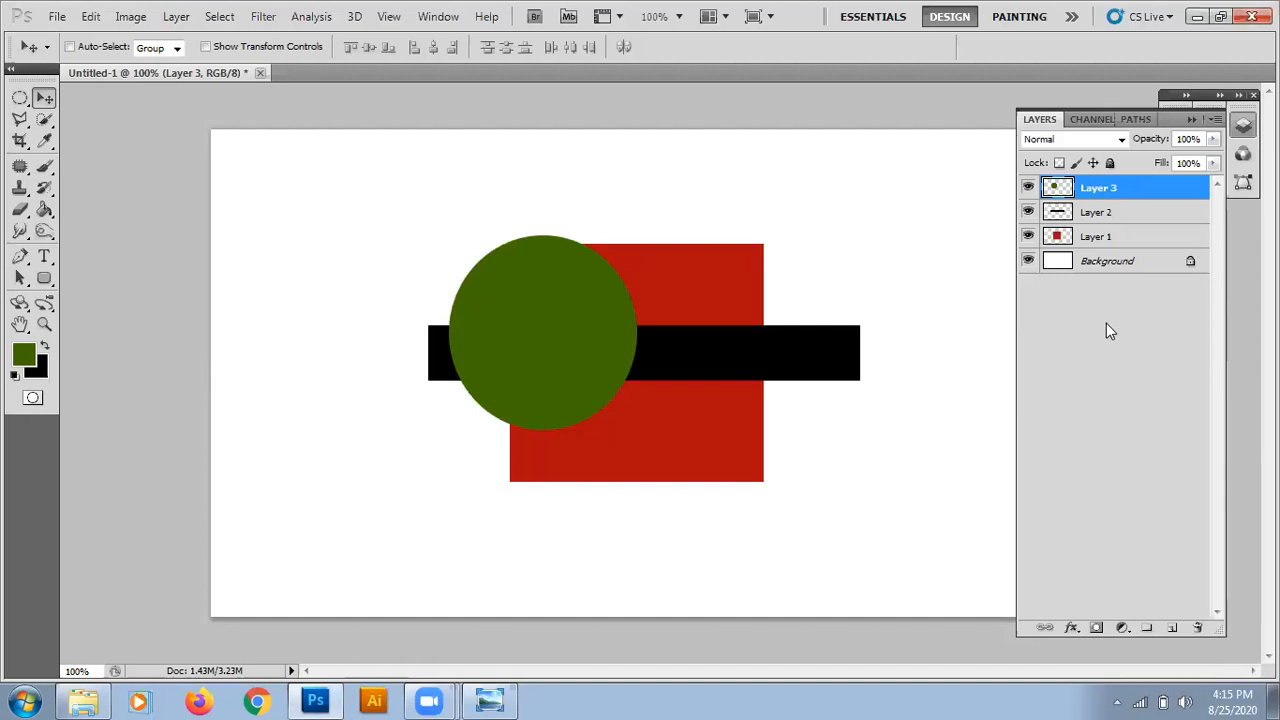
# Move the green circle's layer beneath the black bar's layer, and make the black bar's layer active.
pyautogui.click(1106, 323)
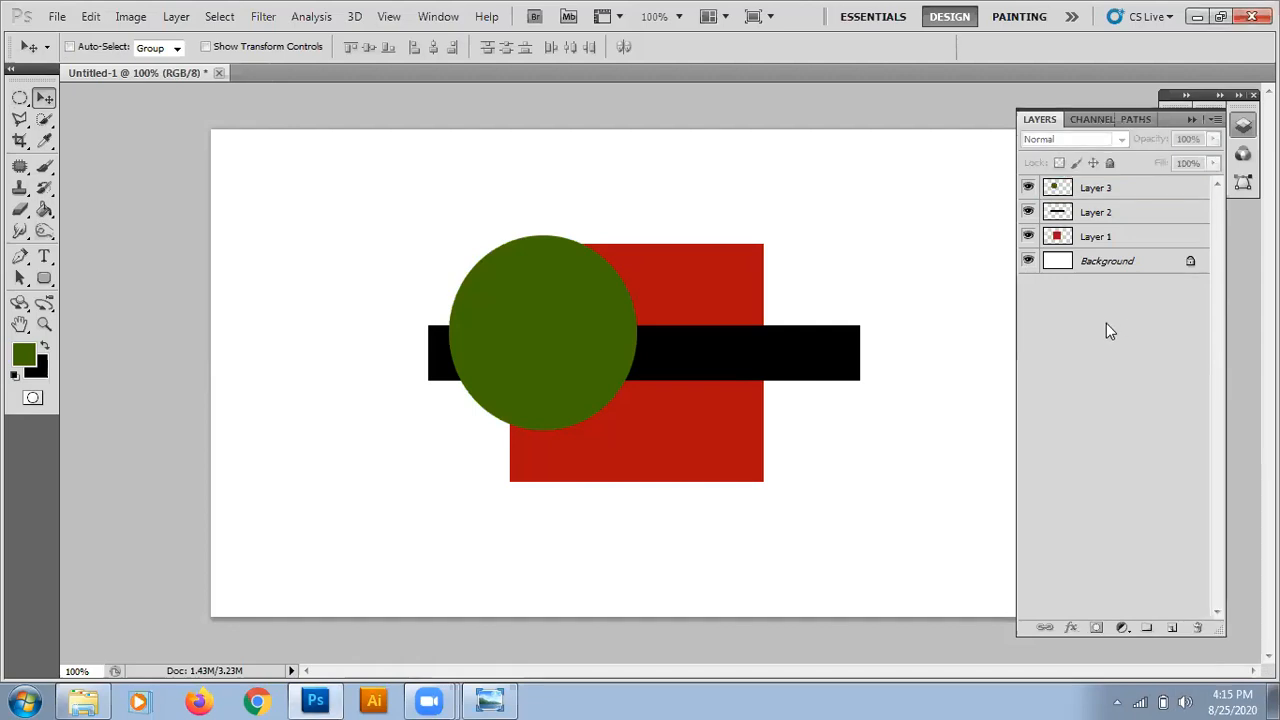
pyautogui.click(1094, 194)
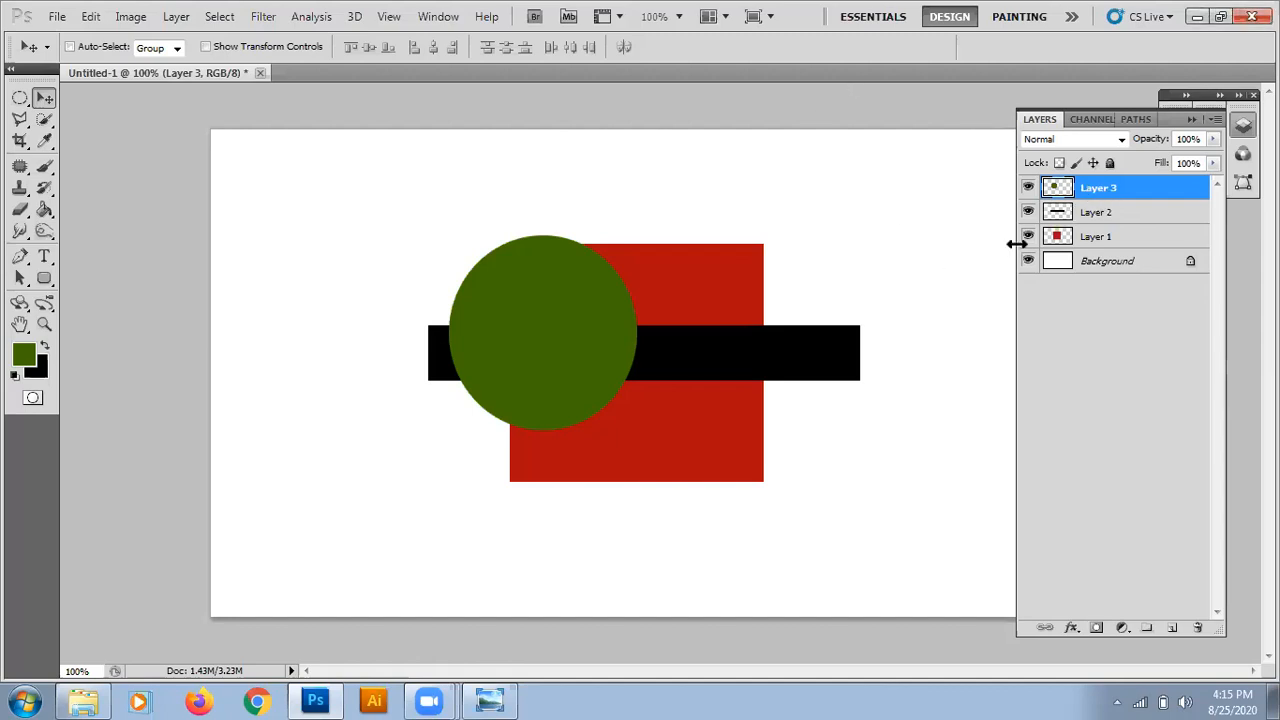
pyautogui.moveTo(1116, 195); pyautogui.dragTo(1119, 220)
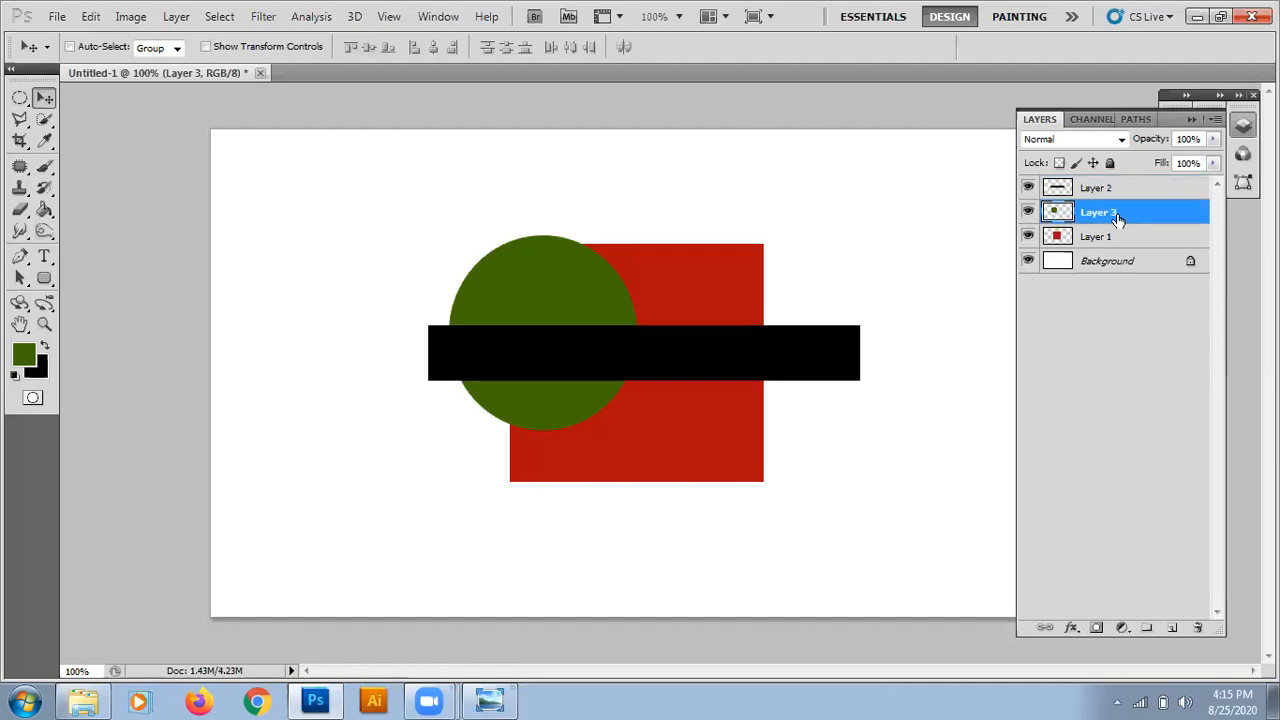
pyautogui.click(1098, 188)
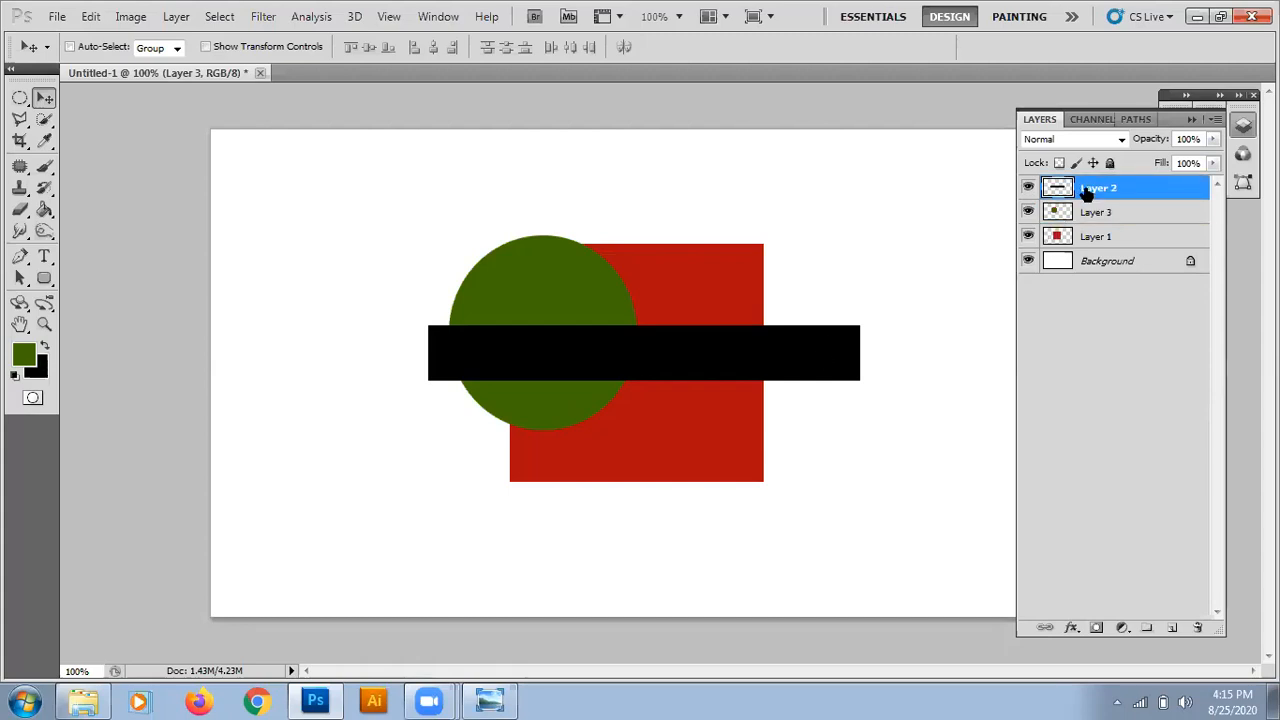
# Move the green circle's layer beneath the red square's layer, and make the red square's layer active.
pyautogui.moveTo(1087, 218); pyautogui.dragTo(1090, 250)
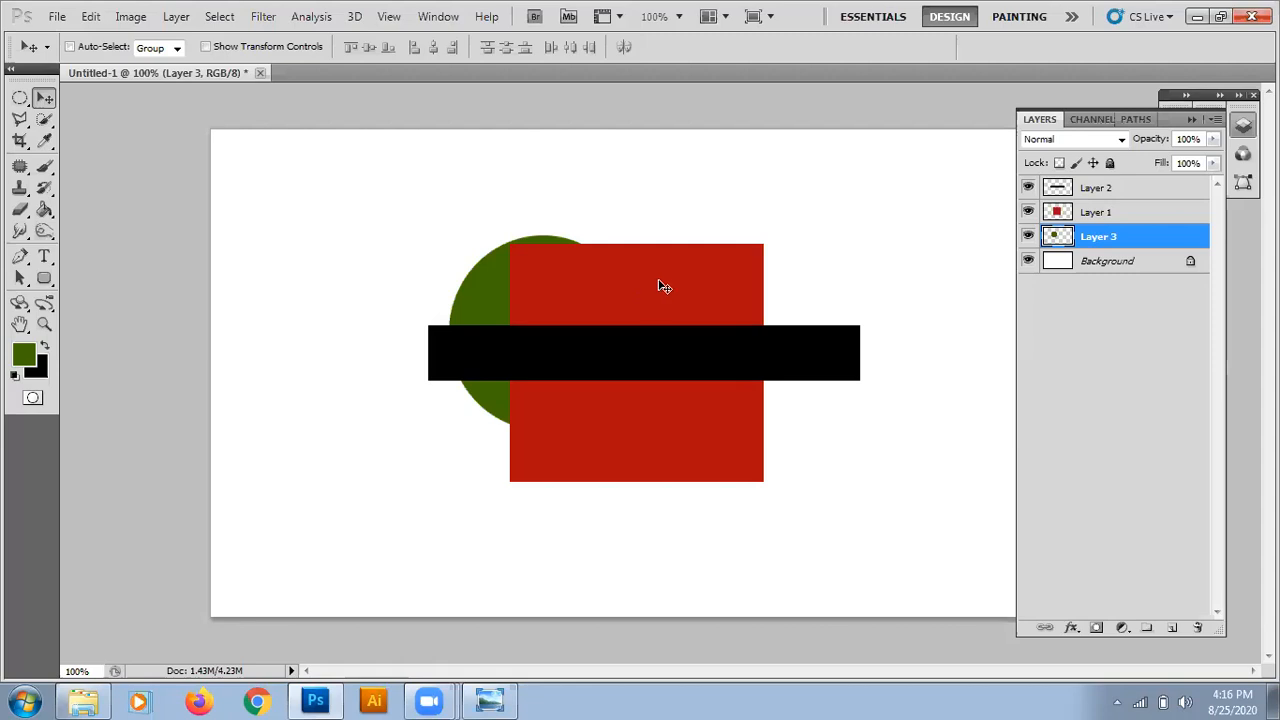
pyautogui.click(1092, 349)
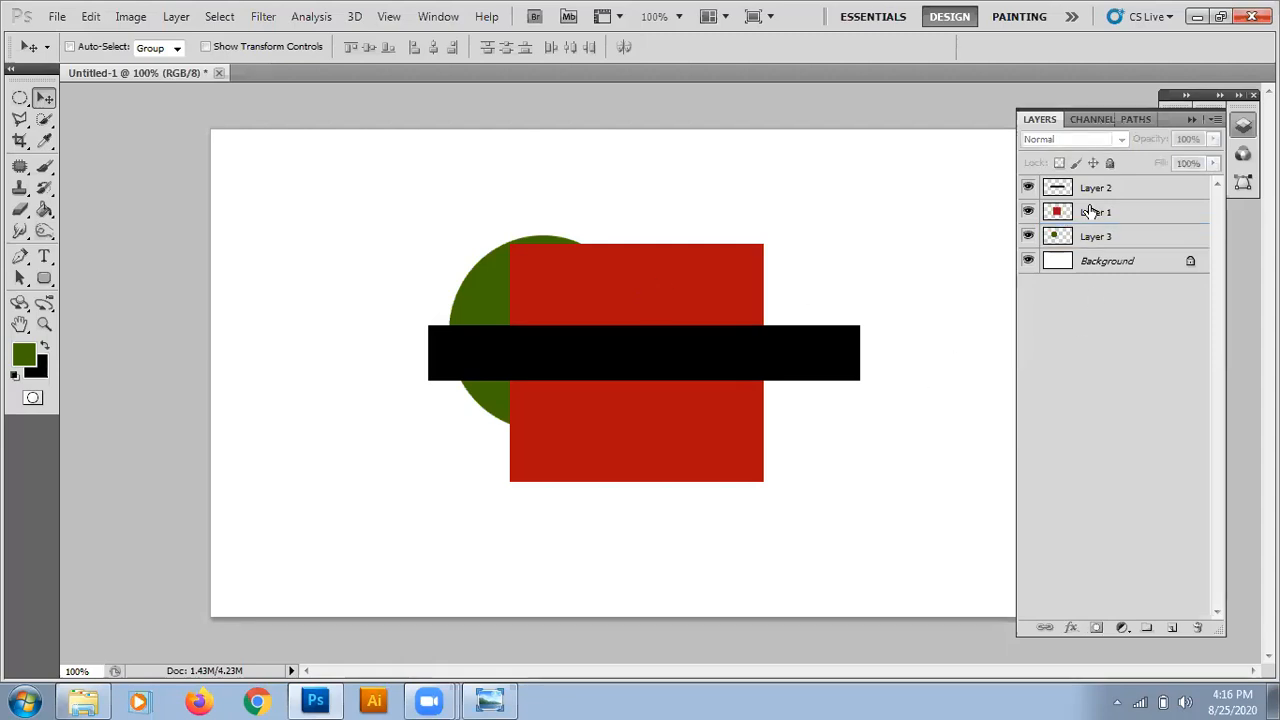
pyautogui.click(1091, 211)
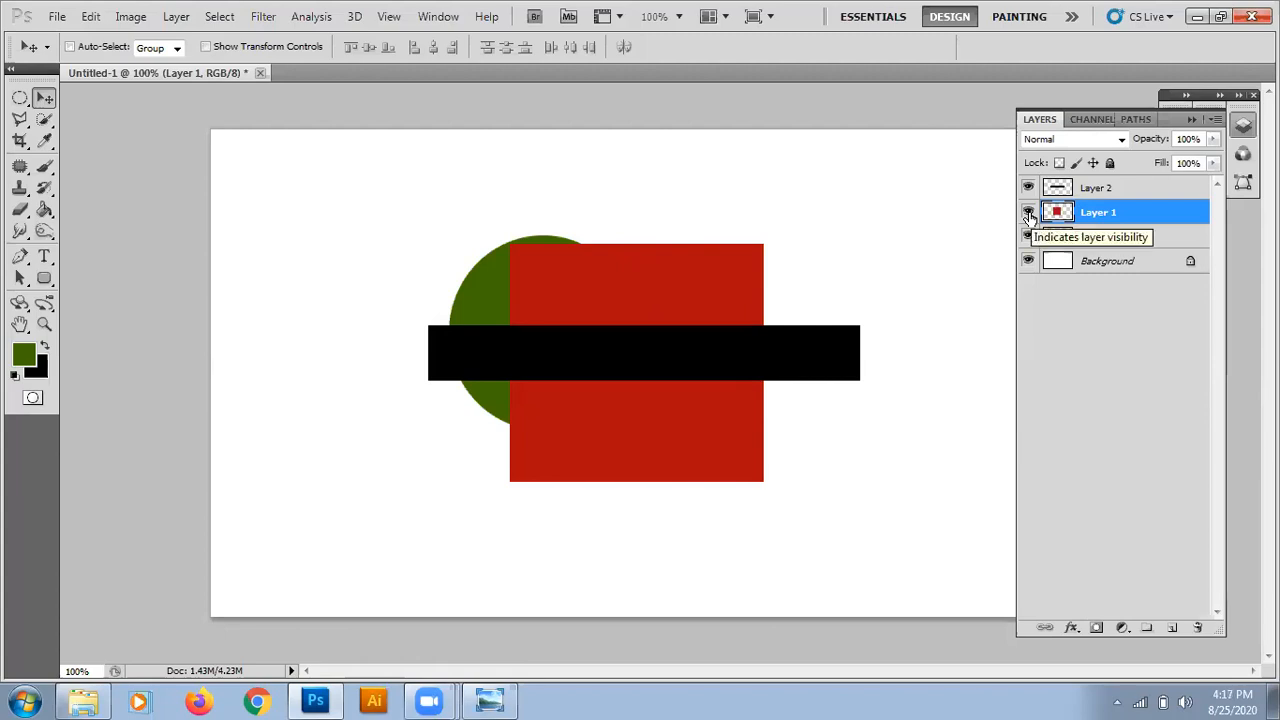
# Hide the red square, black bar and green circle layers, and close the meeting app's audio settings window.
pyautogui.click(1029, 215)
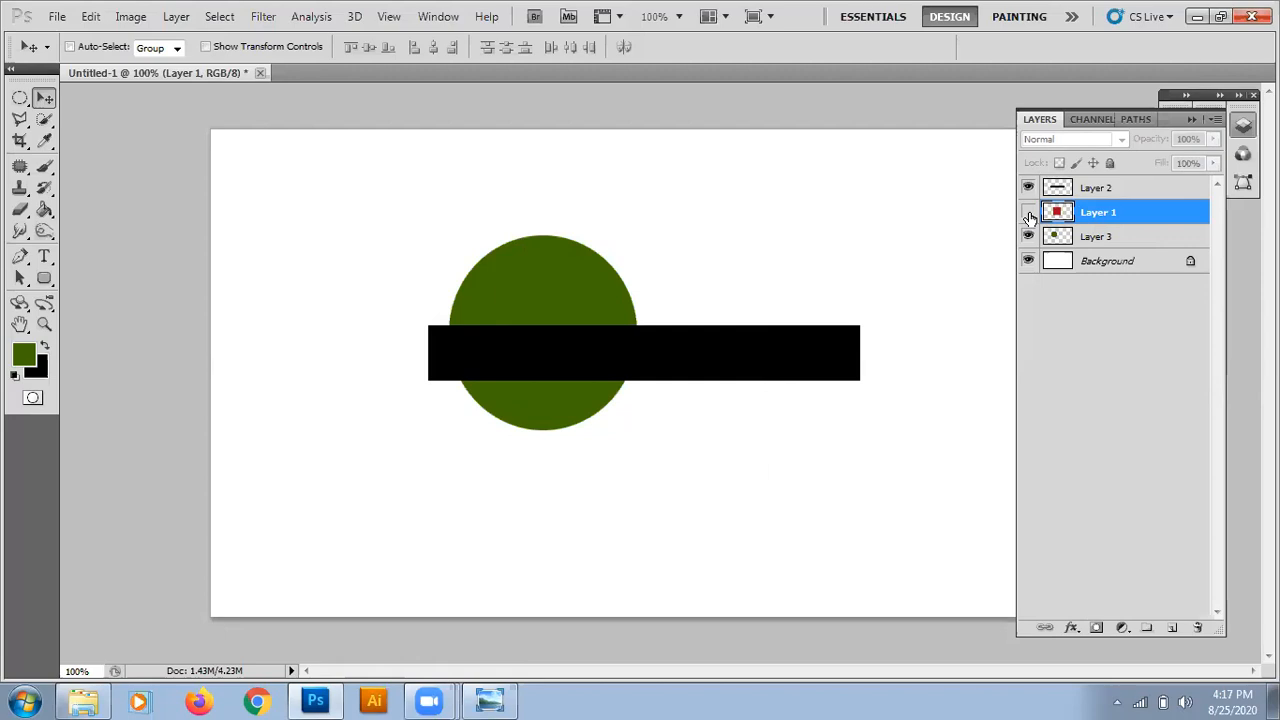
pyautogui.click(1028, 188)
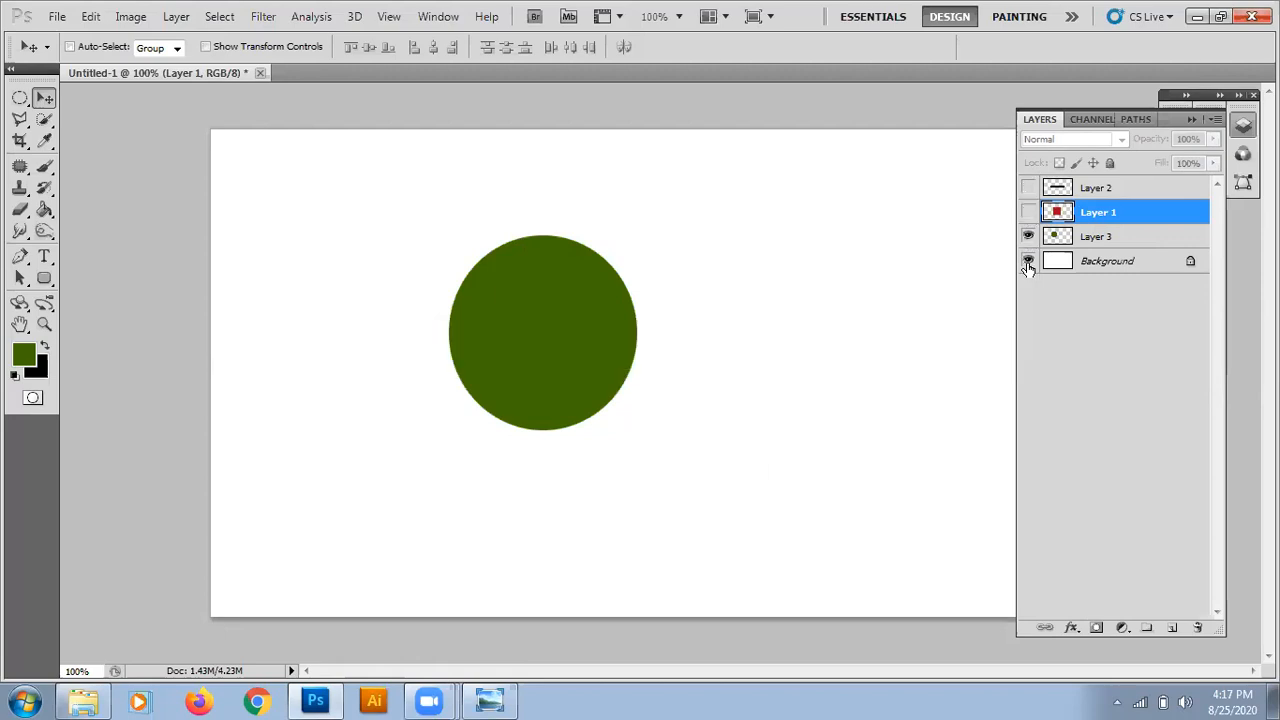
pyautogui.click(1028, 236)
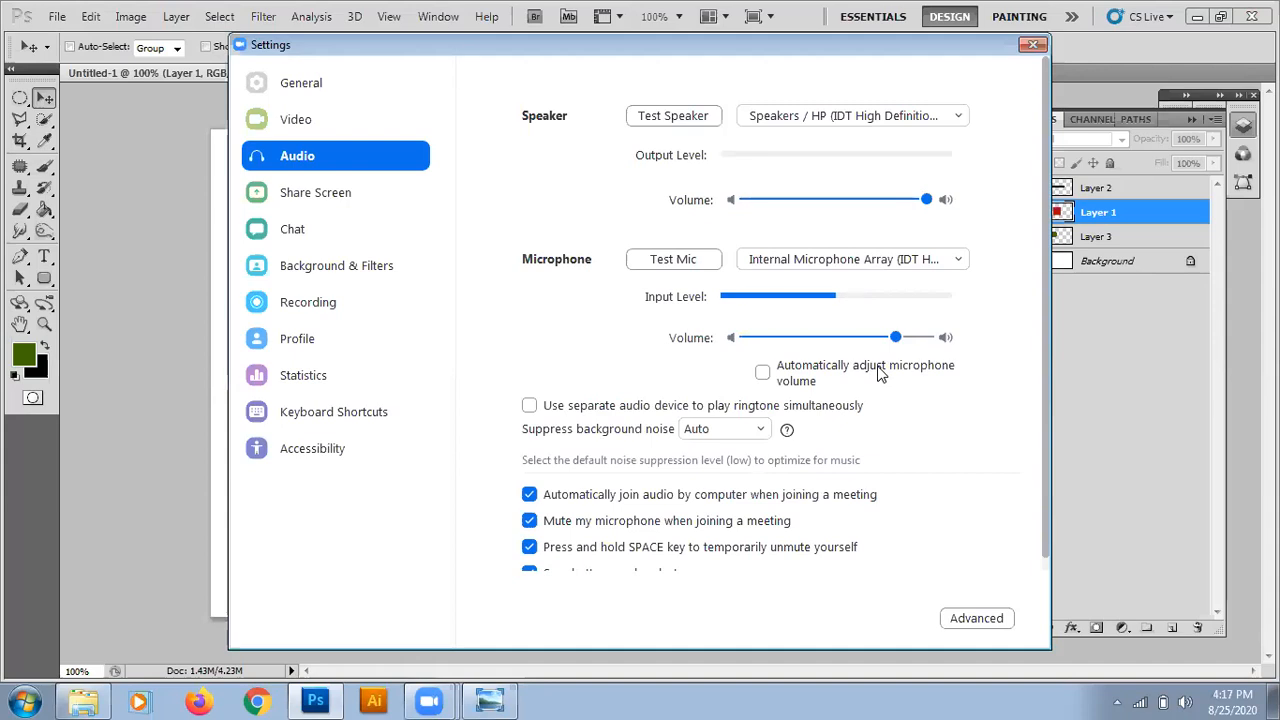
pyautogui.click(1033, 44)
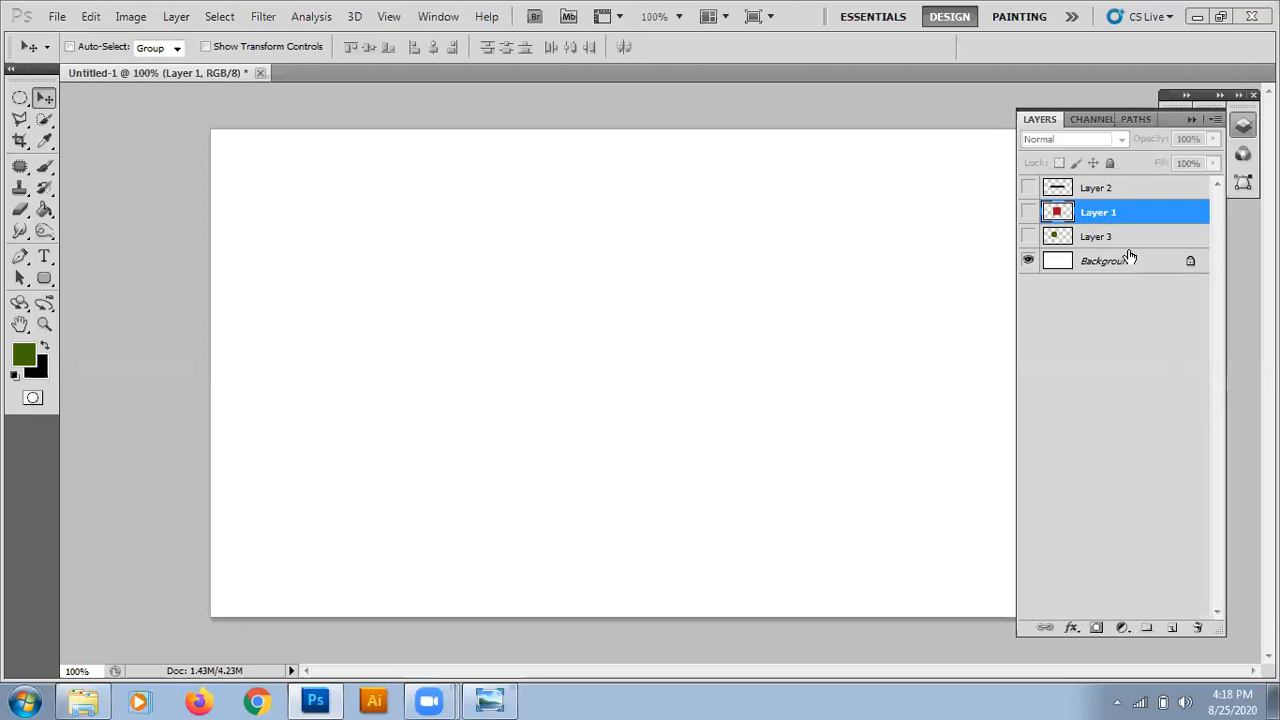
# Add a new empty layer above the black bar's layer, Layer 2.
pyautogui.click(1118, 195)
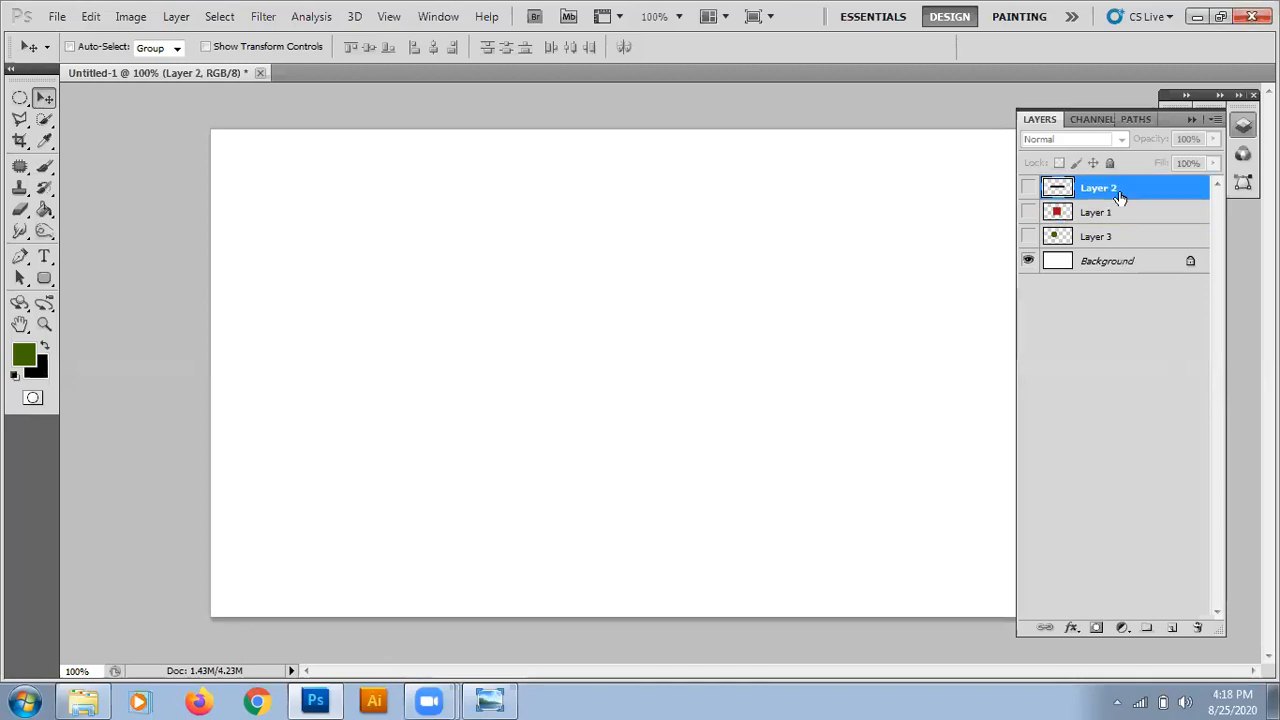
pyautogui.click(1172, 627)
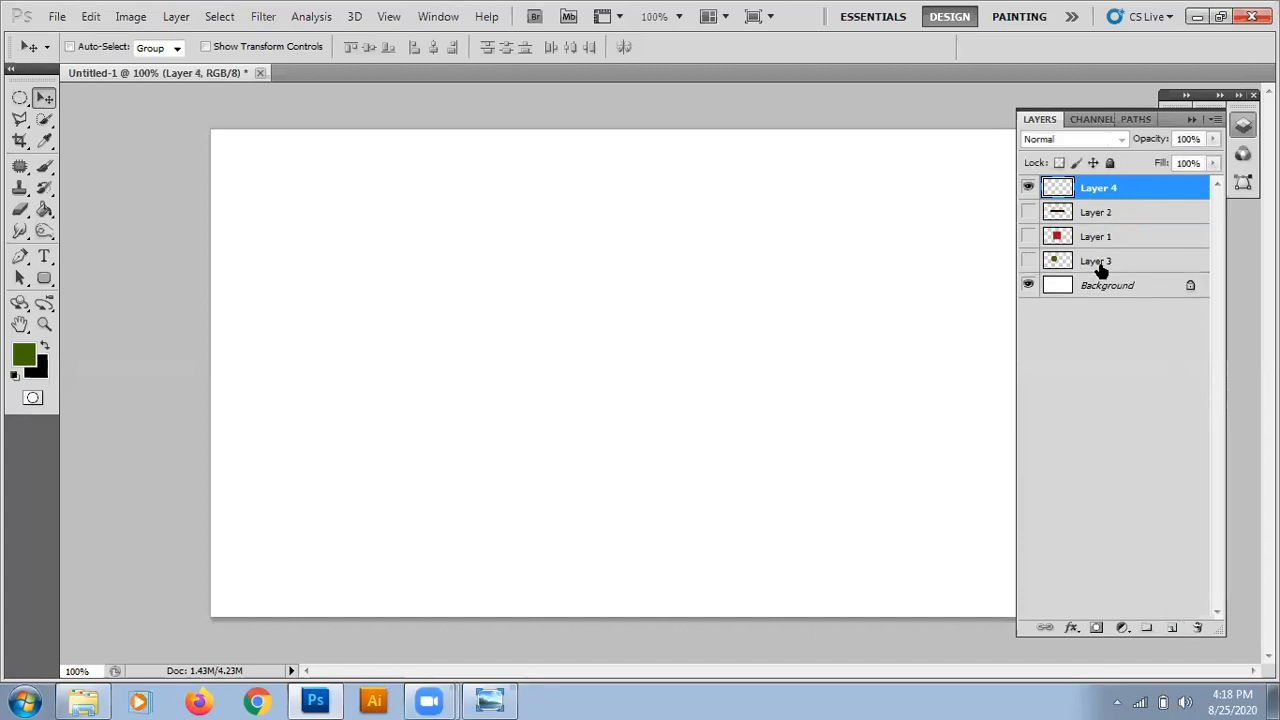
# Add a new layer directly above Layer 3, delete it again, and make the empty Layer 4 active.
pyautogui.click(1100, 265)
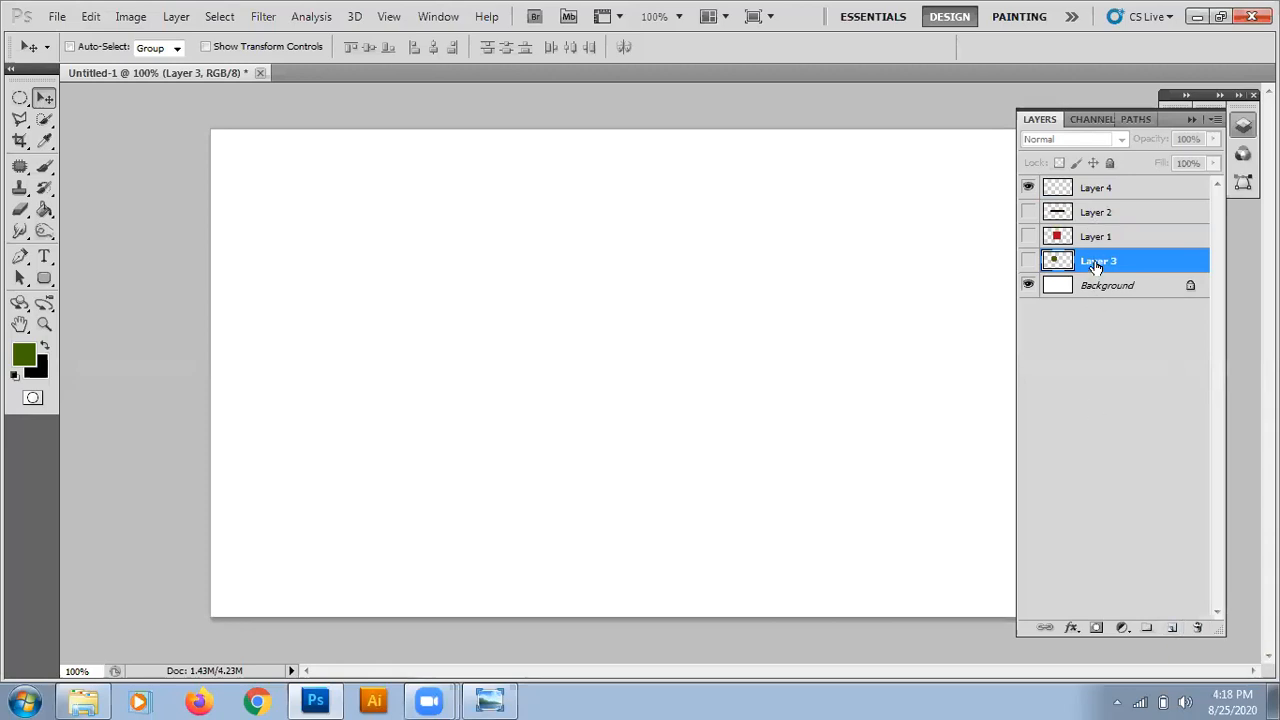
pyautogui.click(1172, 628)
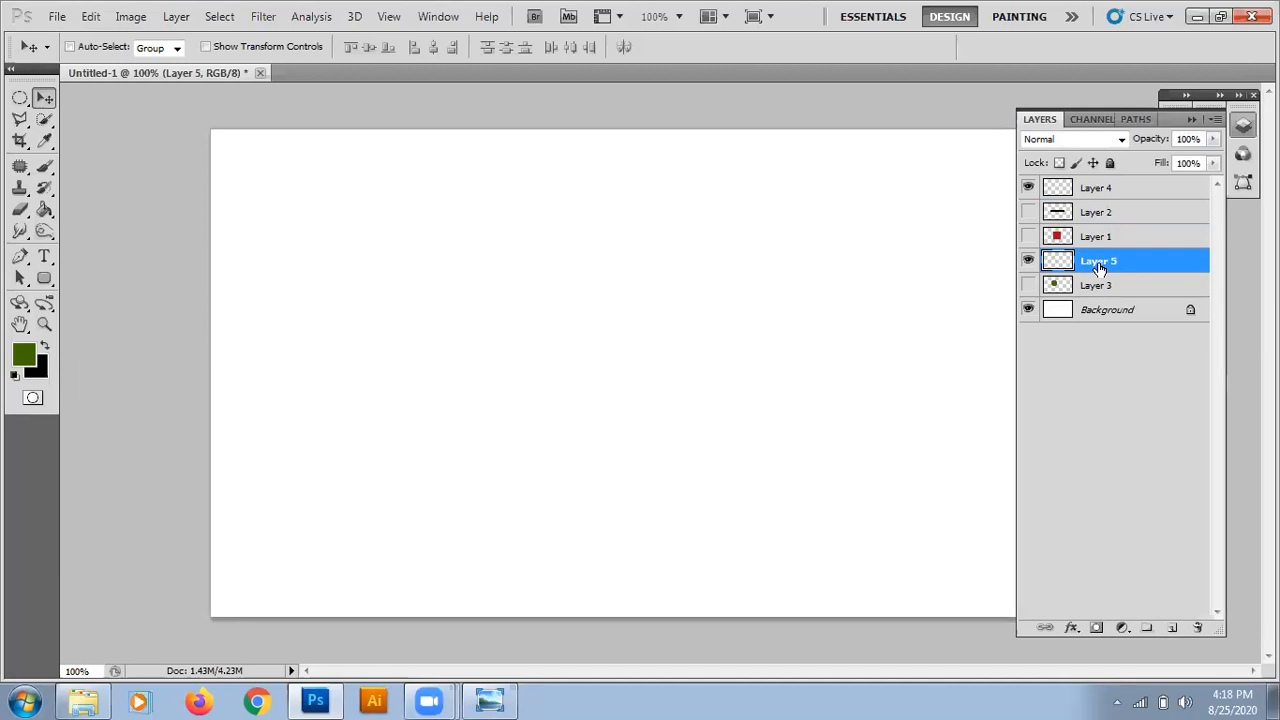
pyautogui.click(1200, 636)
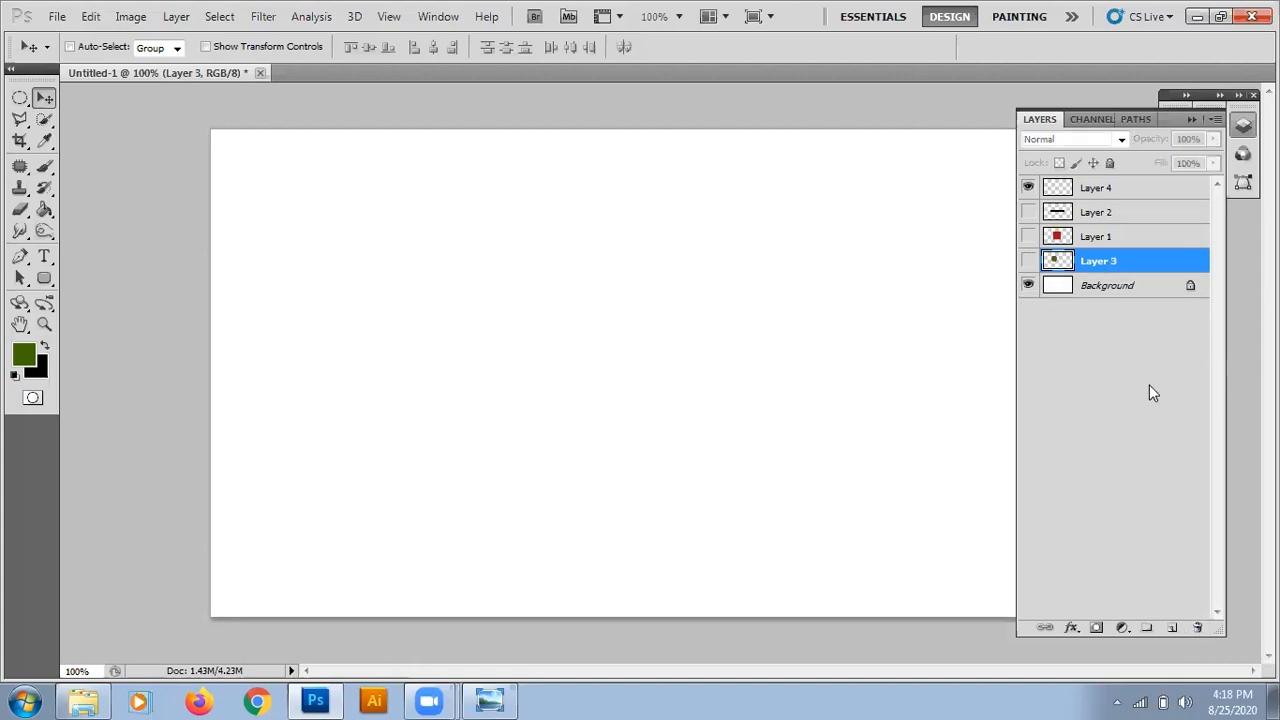
pyautogui.click(1100, 259)
pyautogui.click(1092, 194)
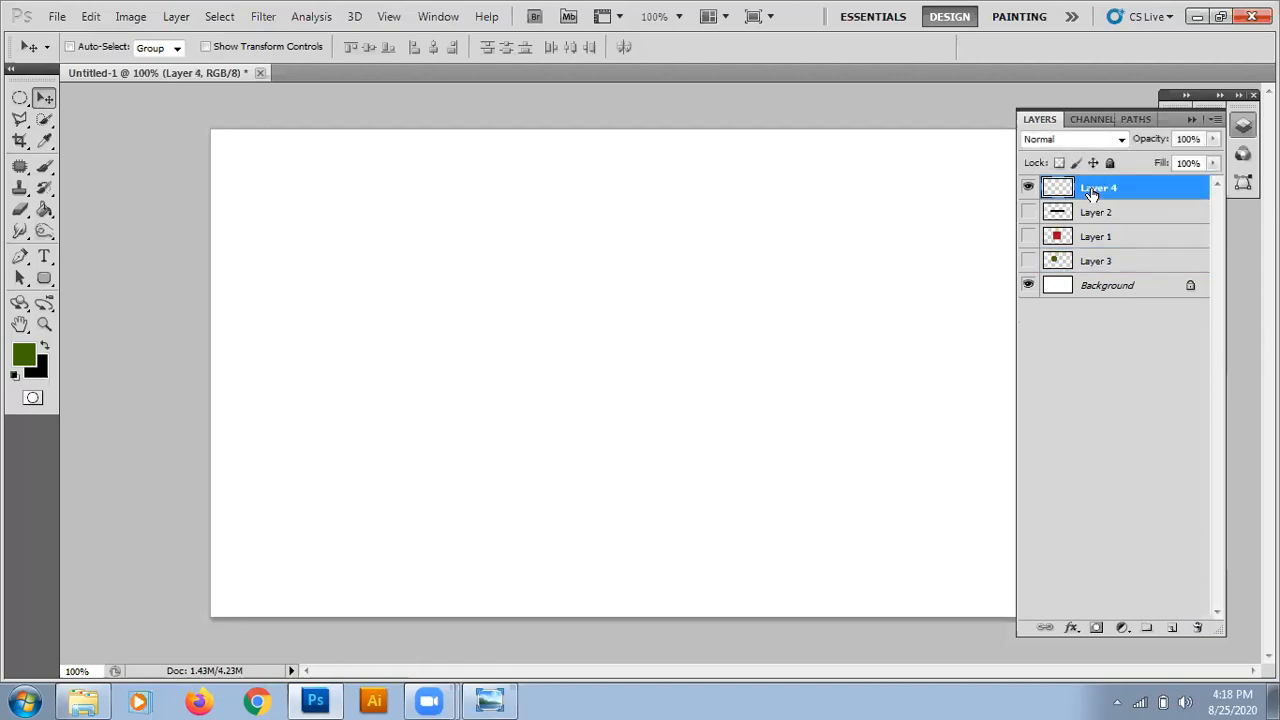
# Try drawing elliptical marquee selections on the empty Layer 4, and clear the selection.
pyautogui.click(20, 97)
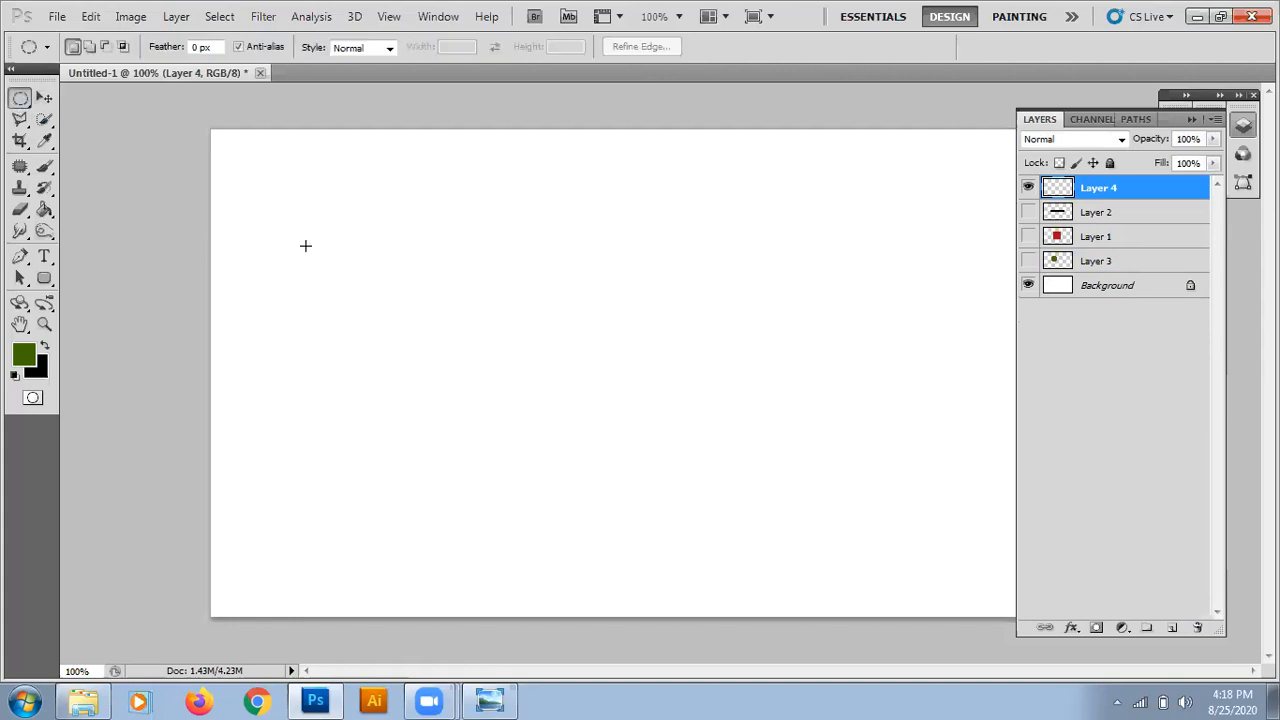
pyautogui.moveTo(454, 226); pyautogui.dragTo(959, 551)
pyautogui.click(959, 551)
pyautogui.moveTo(367, 186); pyautogui.dragTo(721, 536)
pyautogui.moveTo(721, 537); pyautogui.dragTo(721, 537)
pyautogui.hotkey('ctrl', 'd')
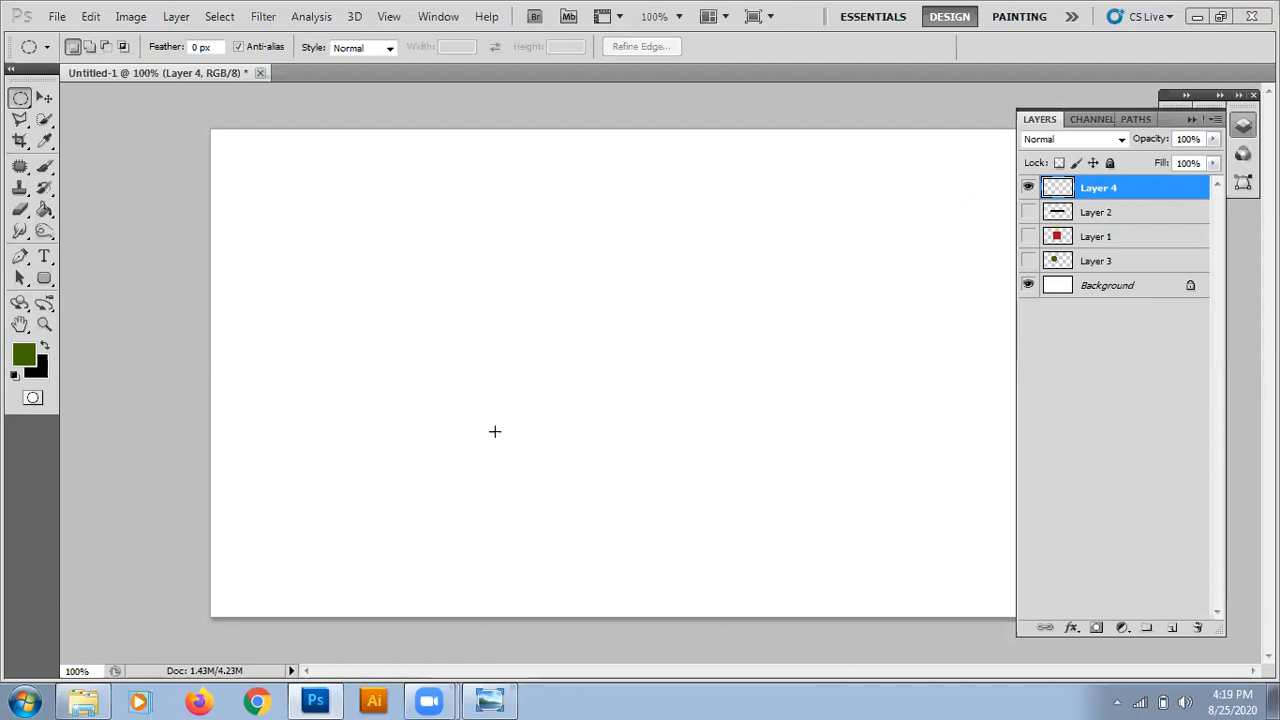
# Draw a circular selection in the left half of the canvas on Layer 4, fill it with the dark green foreground colour and deselect.
pyautogui.moveTo(341, 317); pyautogui.dragTo(796, 375)
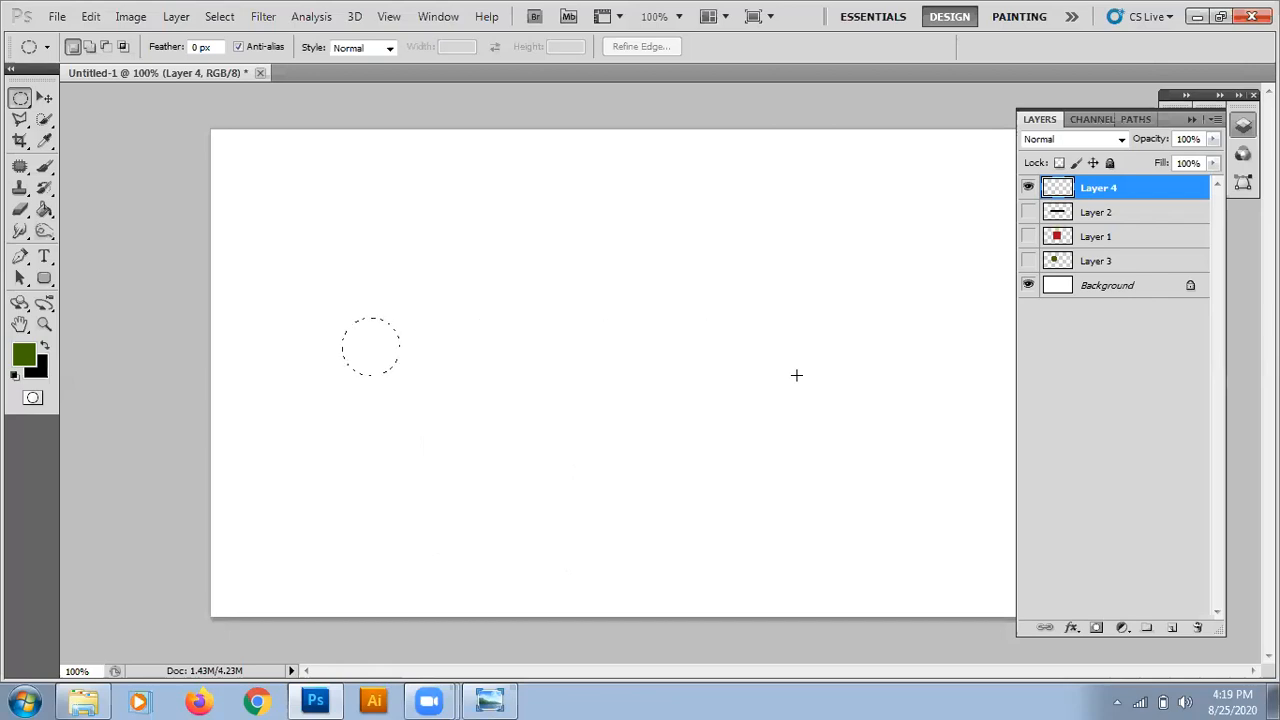
pyautogui.moveTo(796, 375); pyautogui.dragTo(886, 548)
pyautogui.moveTo(886, 547); pyautogui.dragTo(862, 480)
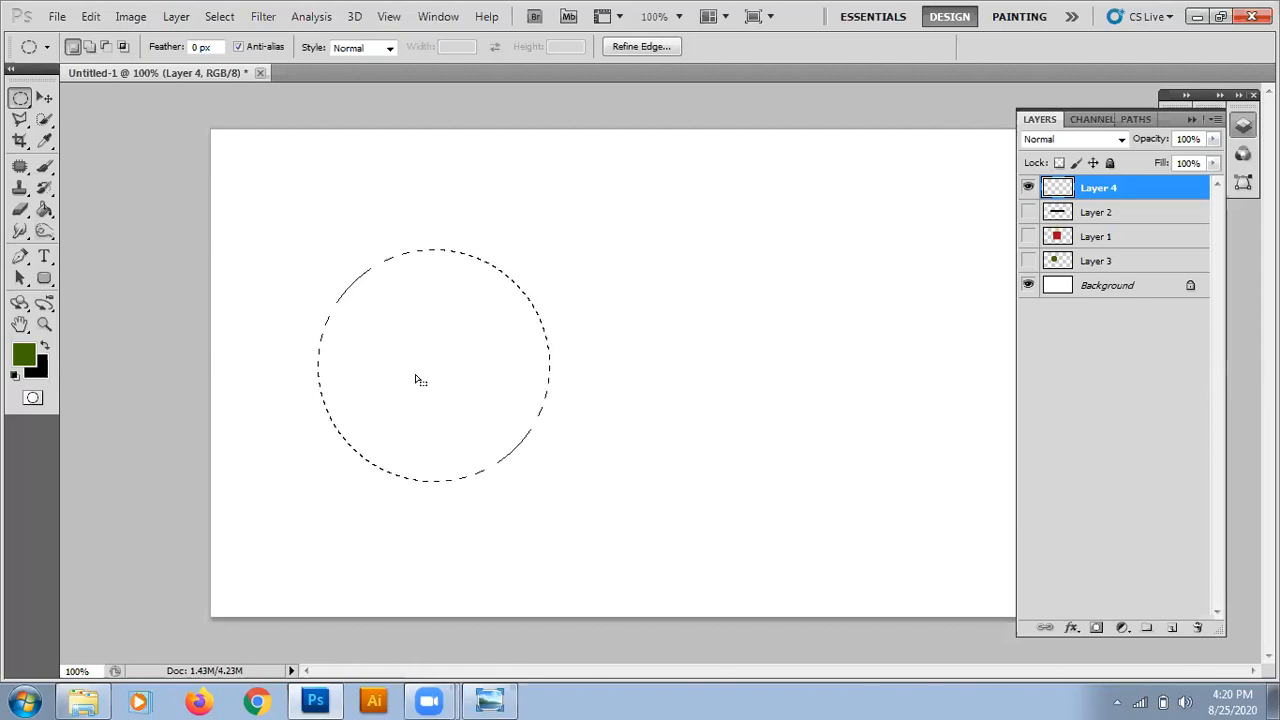
pyautogui.hotkey('alt', 'BackSpace')
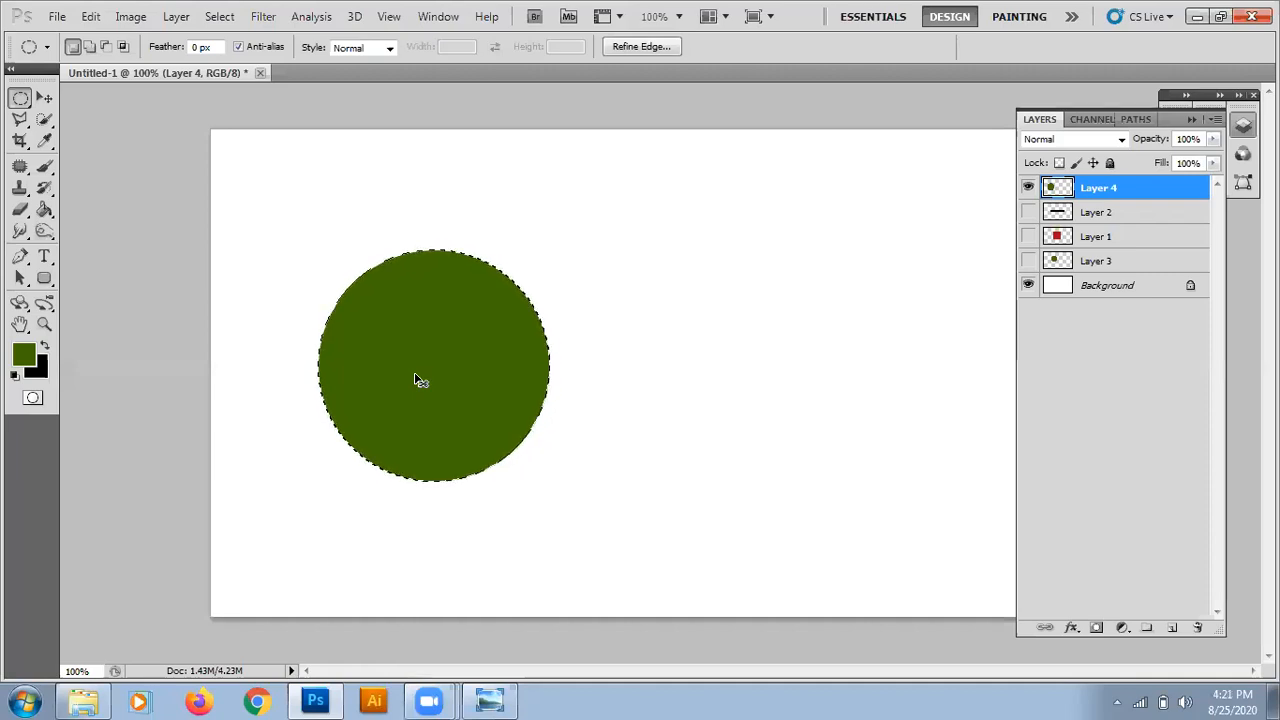
pyautogui.hotkey('ctrl', 'd')
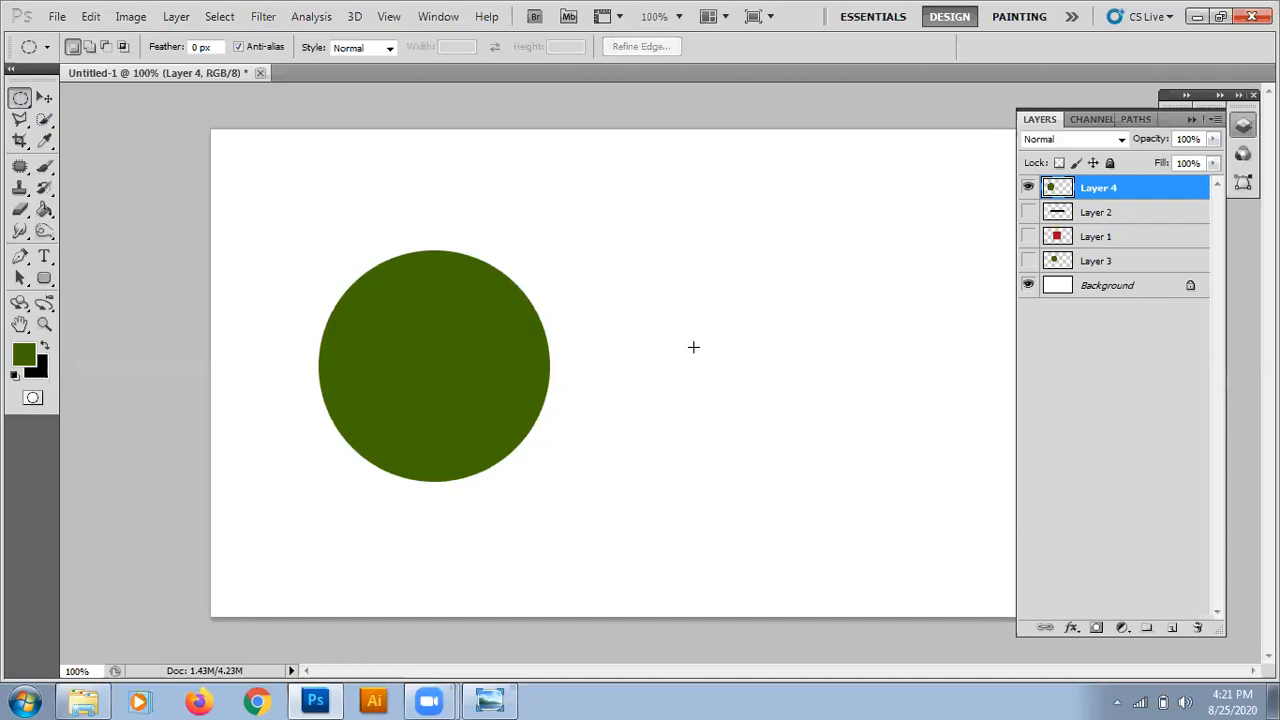
# Draw an equally large circular selection just right of the dark green circle, and add a new layer for it.
pyautogui.moveTo(547, 268); pyautogui.dragTo(688, 470)
pyautogui.moveTo(794, 497); pyautogui.dragTo(801, 493)
pyautogui.moveTo(802, 493); pyautogui.dragTo(803, 494)
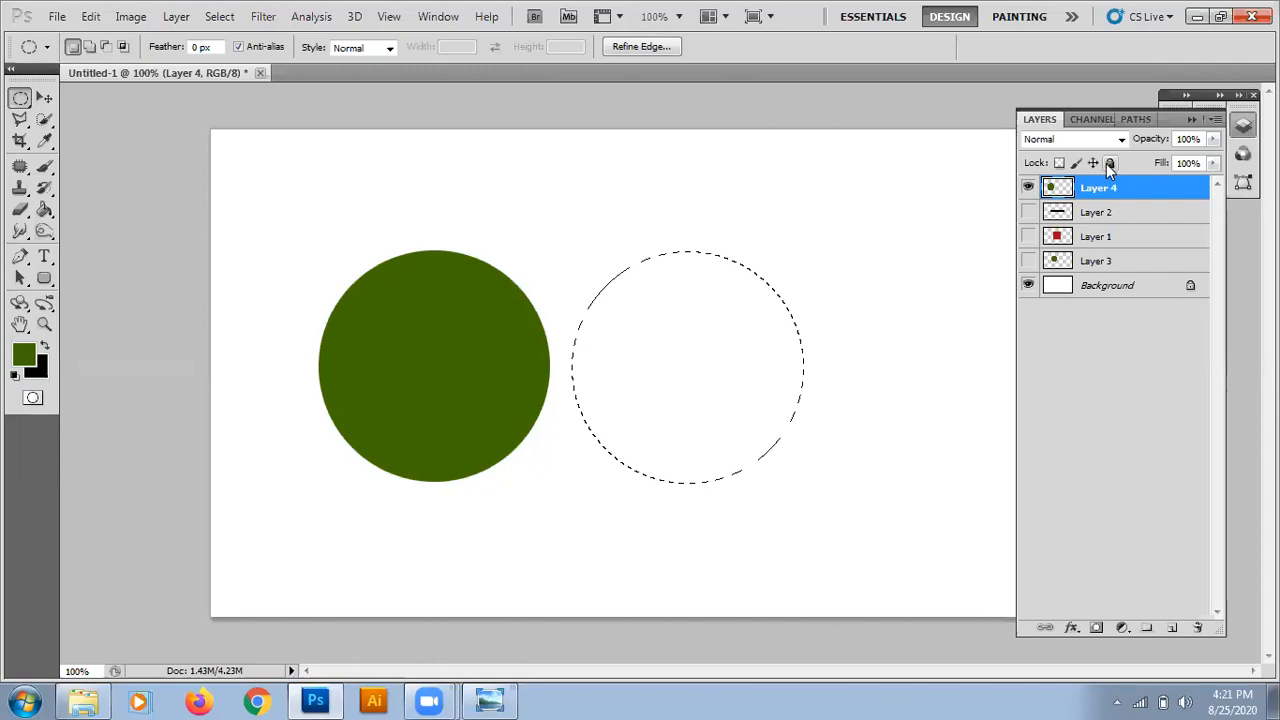
pyautogui.click(1174, 627)
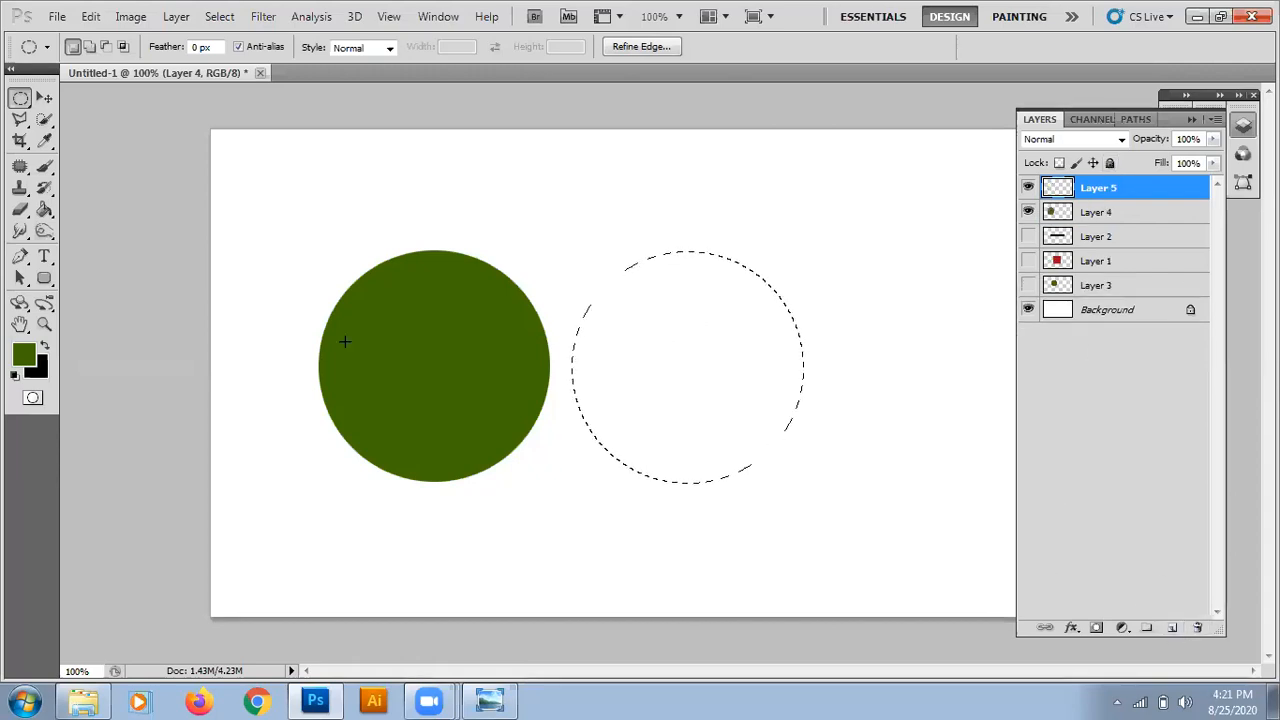
# Set the foreground colour to bright green, 97ff02, fill the circular selection on Layer 5 with it and deselect.
pyautogui.click(23, 355)
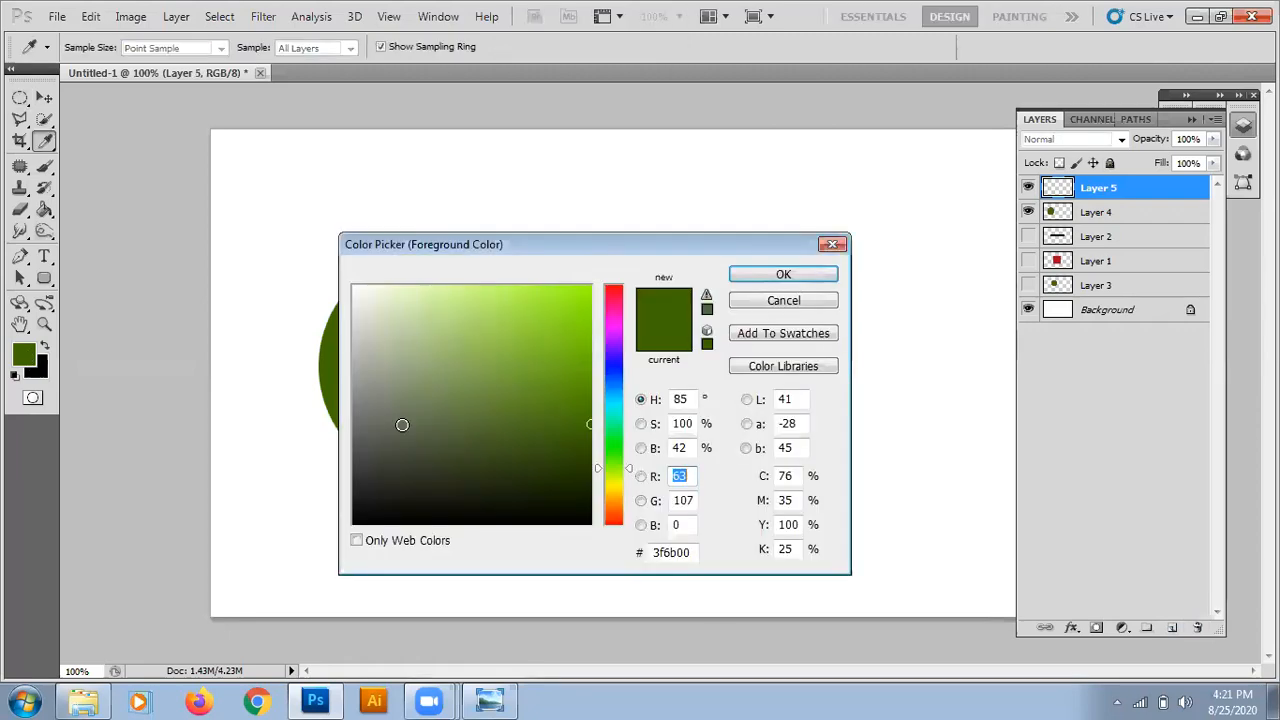
pyautogui.moveTo(587, 290); pyautogui.dragTo(588, 287)
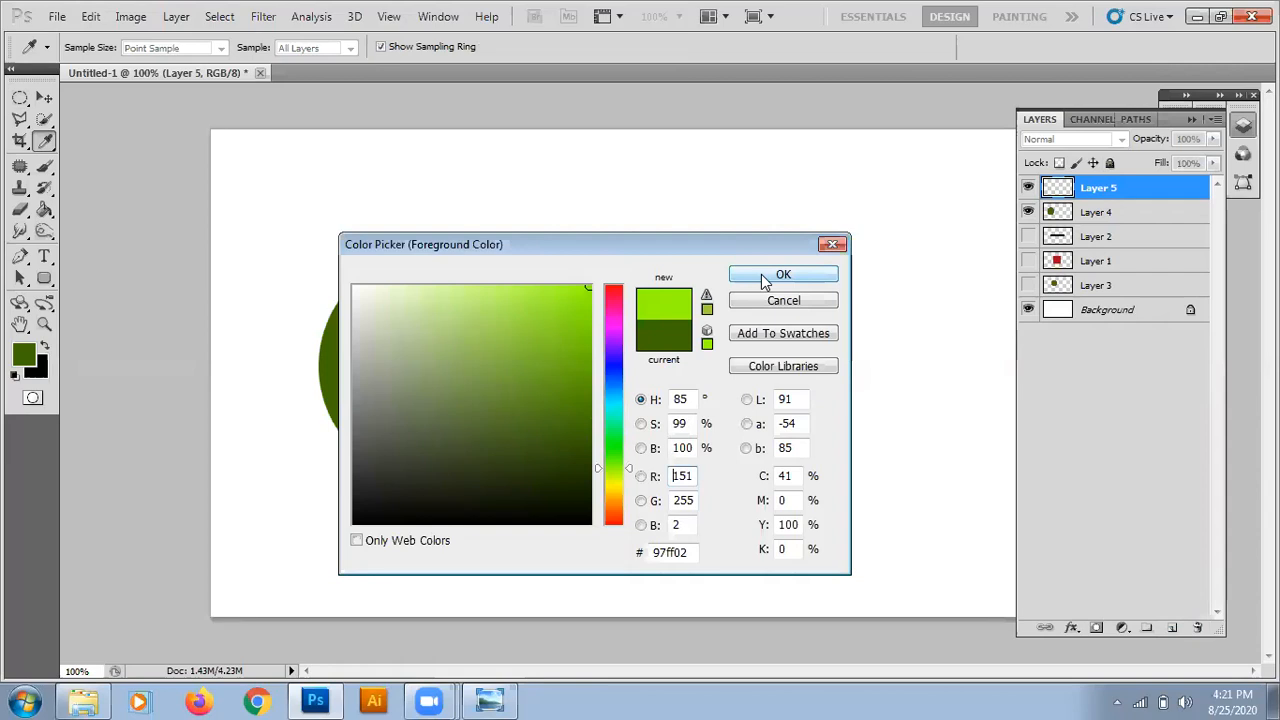
pyautogui.click(782, 275)
pyautogui.hotkey('alt', 'BackSpace')
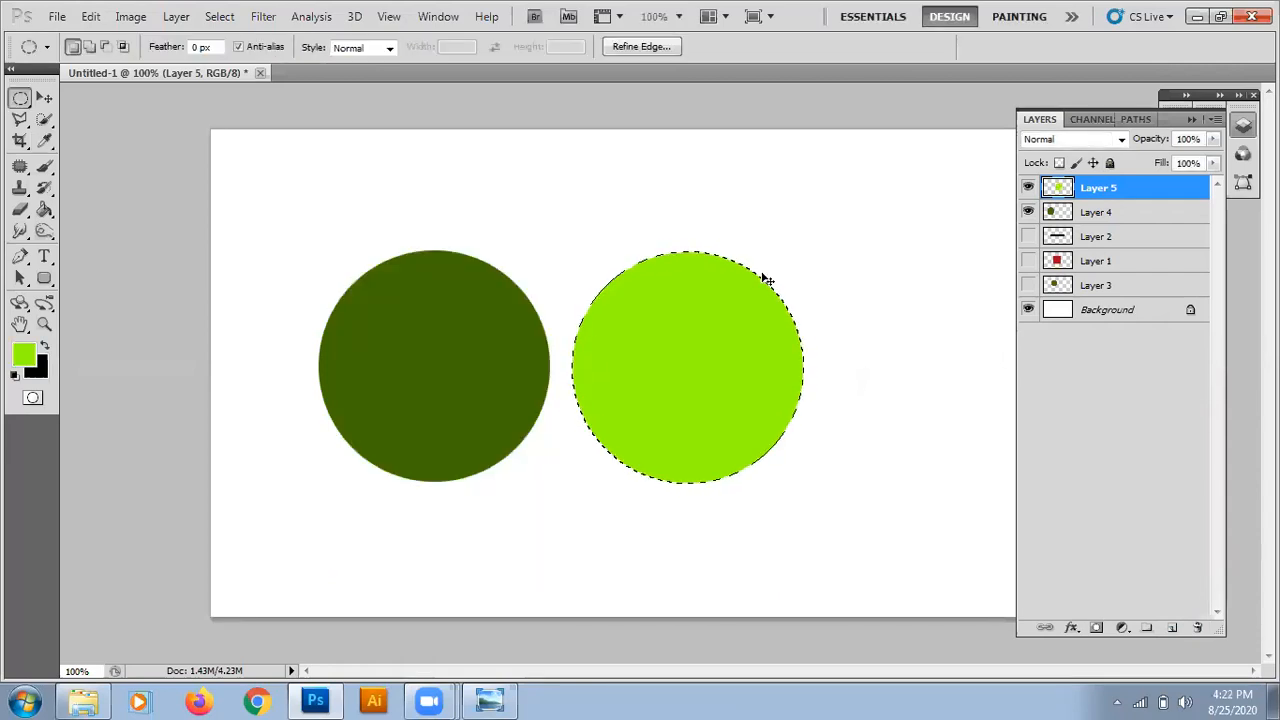
pyautogui.hotkey('ctrl', 'd')
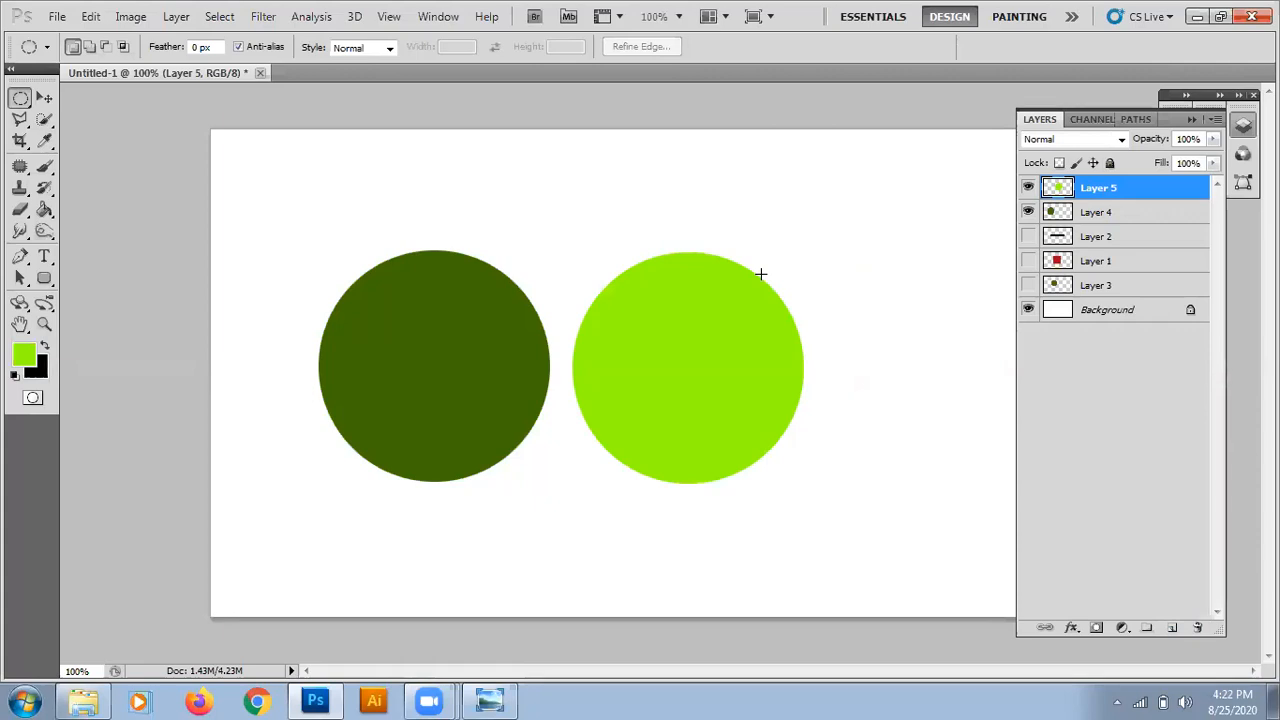
# Add a new layer above Layer 5 and draw a circular selection of similar size right of the bright green circle.
pyautogui.click(1172, 628)
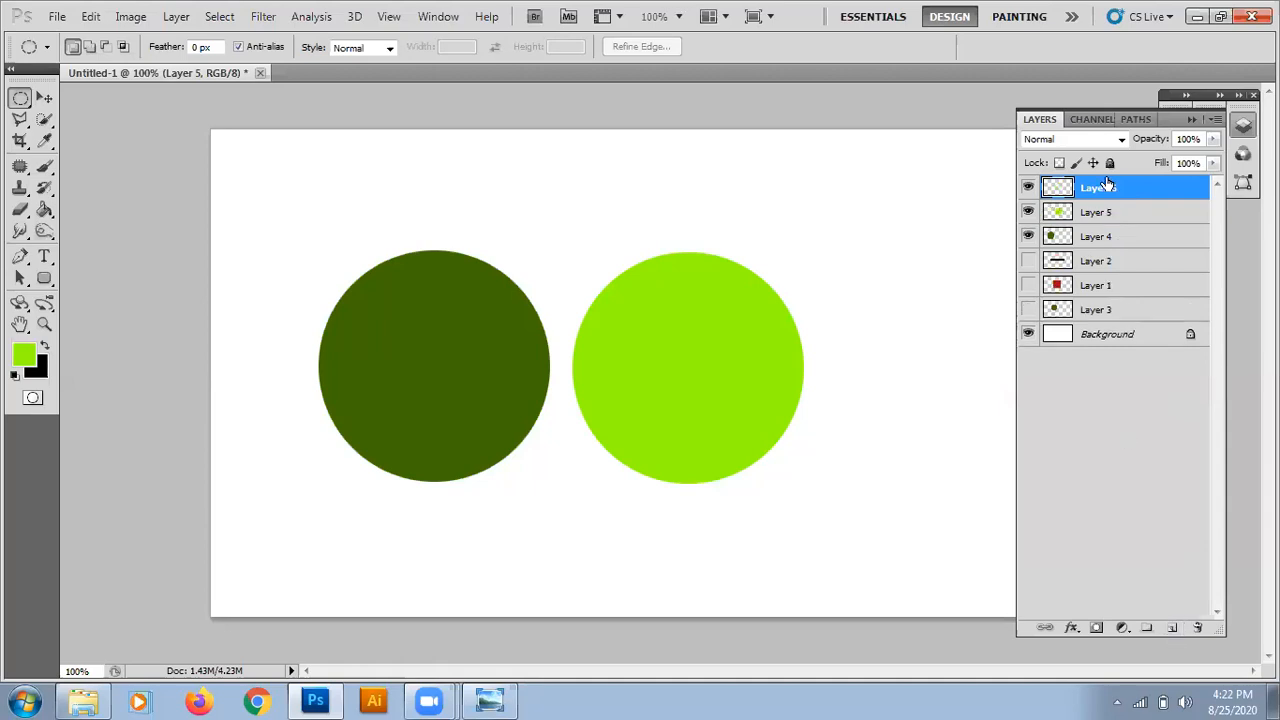
pyautogui.click(1192, 119)
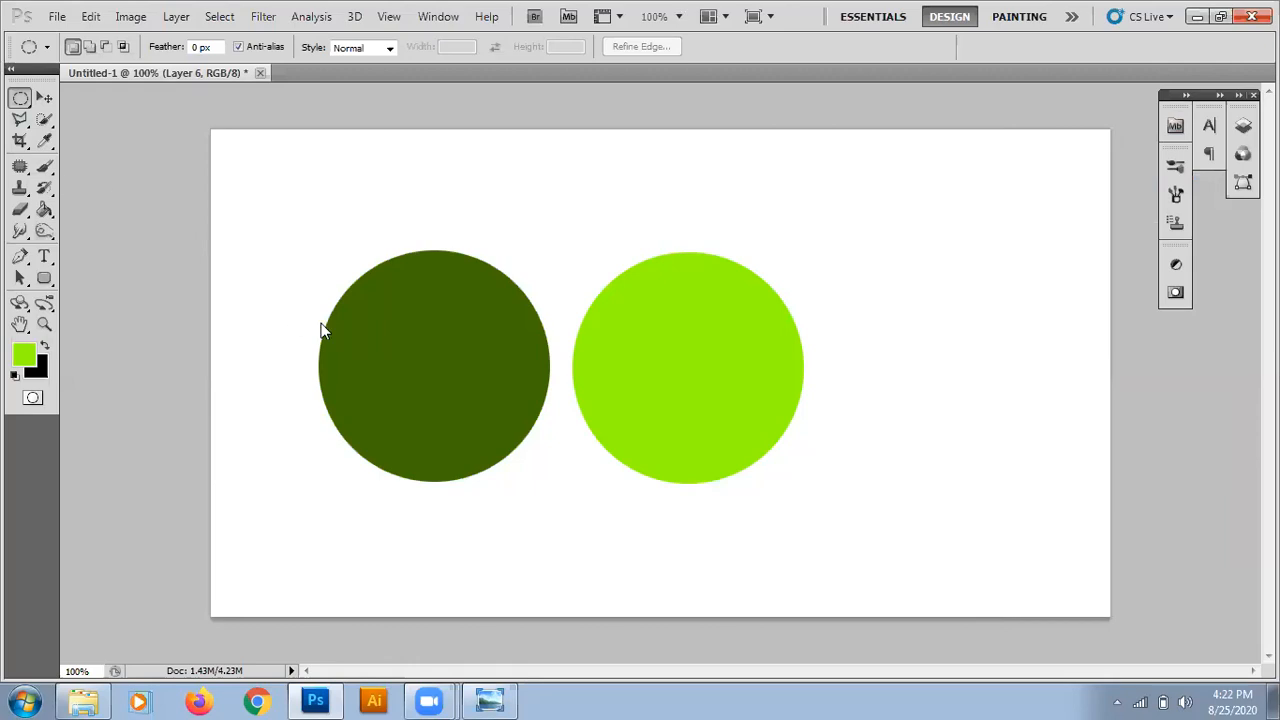
pyautogui.moveTo(534, 283); pyautogui.dragTo(834, 505)
pyautogui.moveTo(834, 505); pyautogui.dragTo(1116, 480)
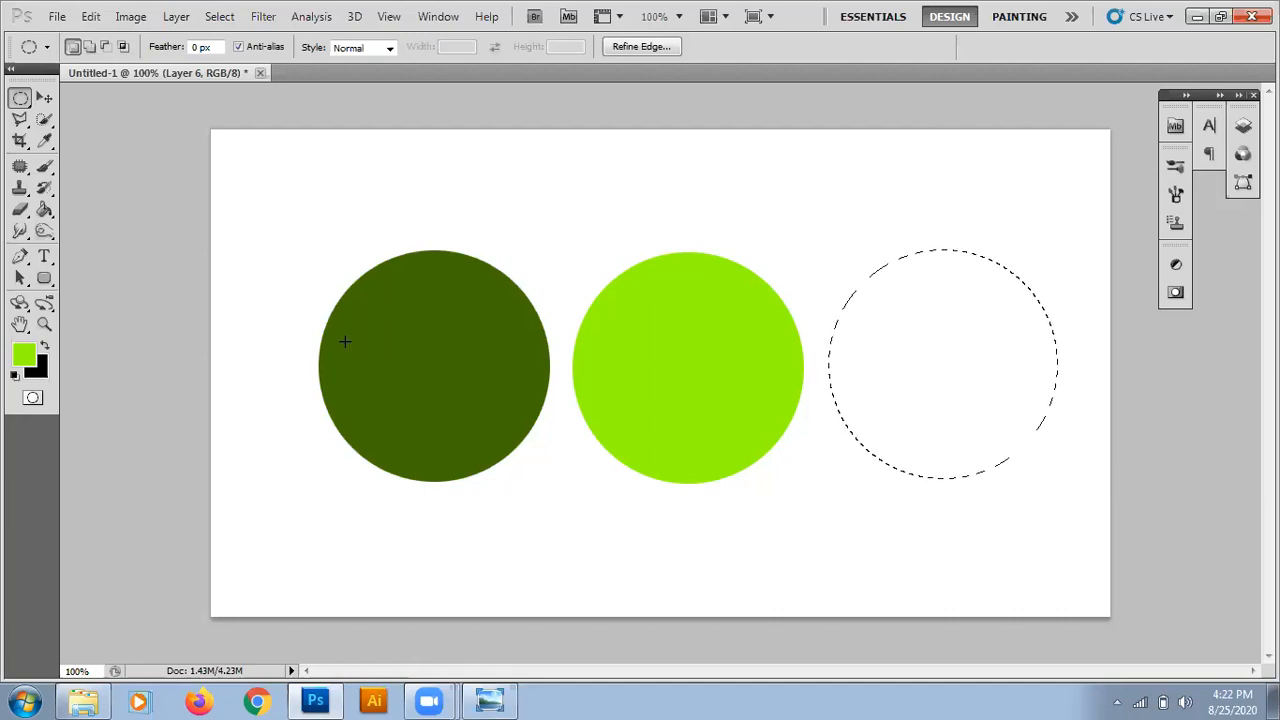
pyautogui.click(1243, 126)
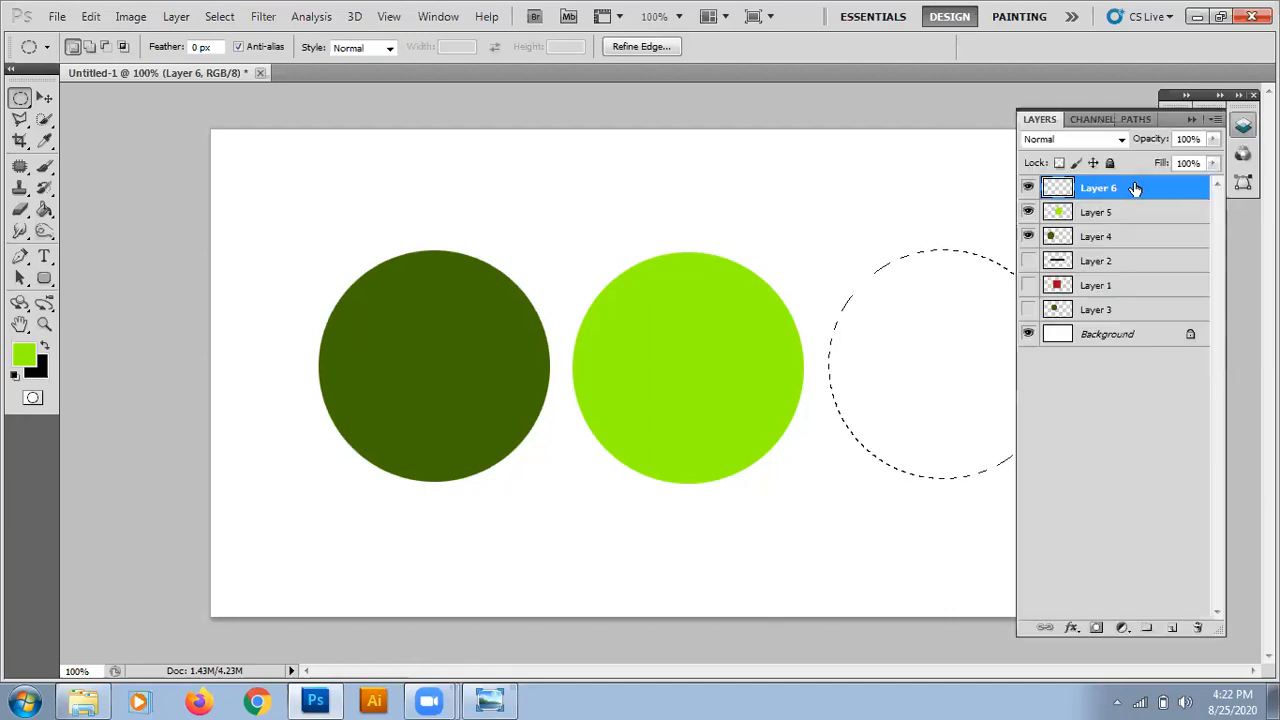
pyautogui.click(1193, 124)
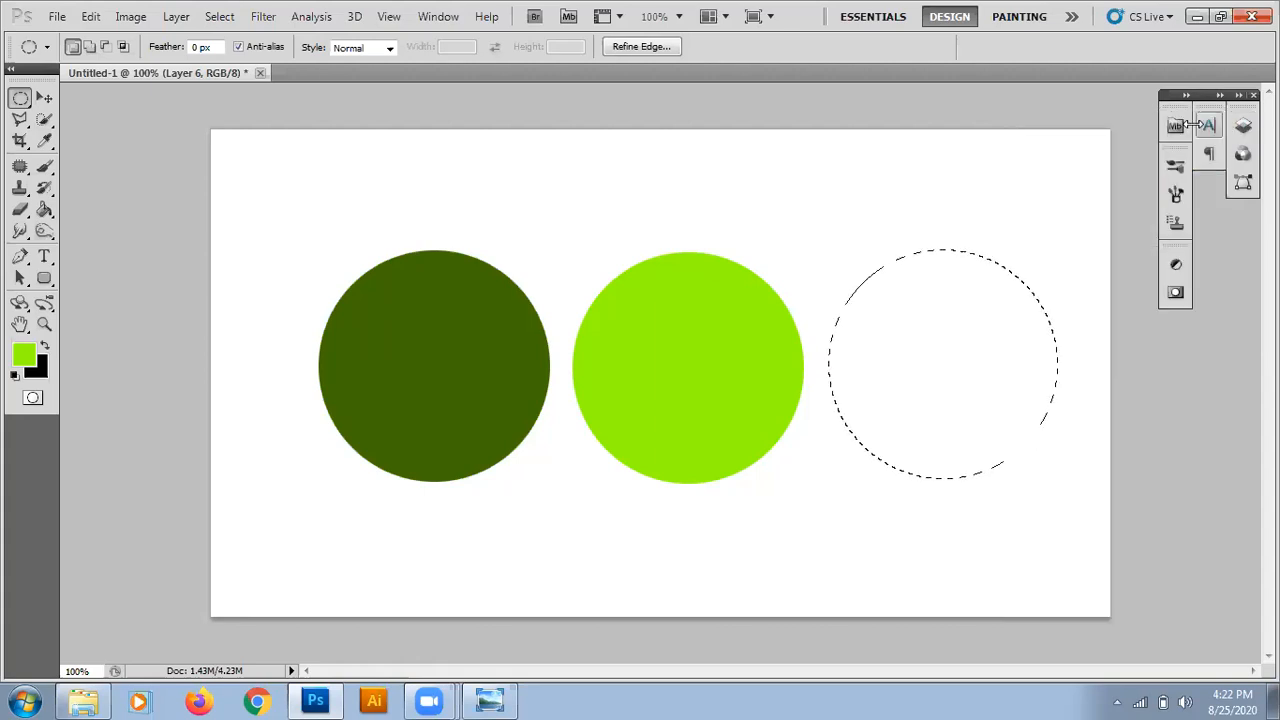
# Set the foreground colour to pale green, c8fa81, fill the circular selection on Layer 6, deselect and switch to the Move tool.
pyautogui.click(24, 360)
pyautogui.click(467, 290)
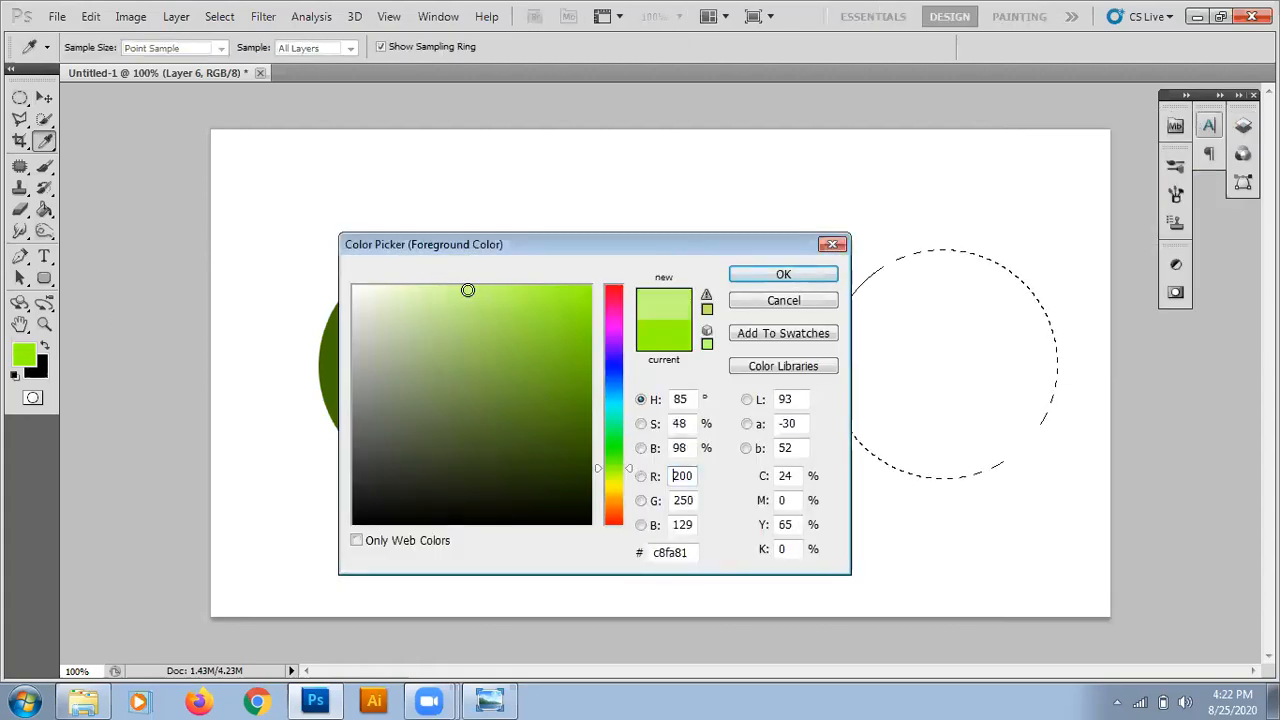
pyautogui.click(770, 277)
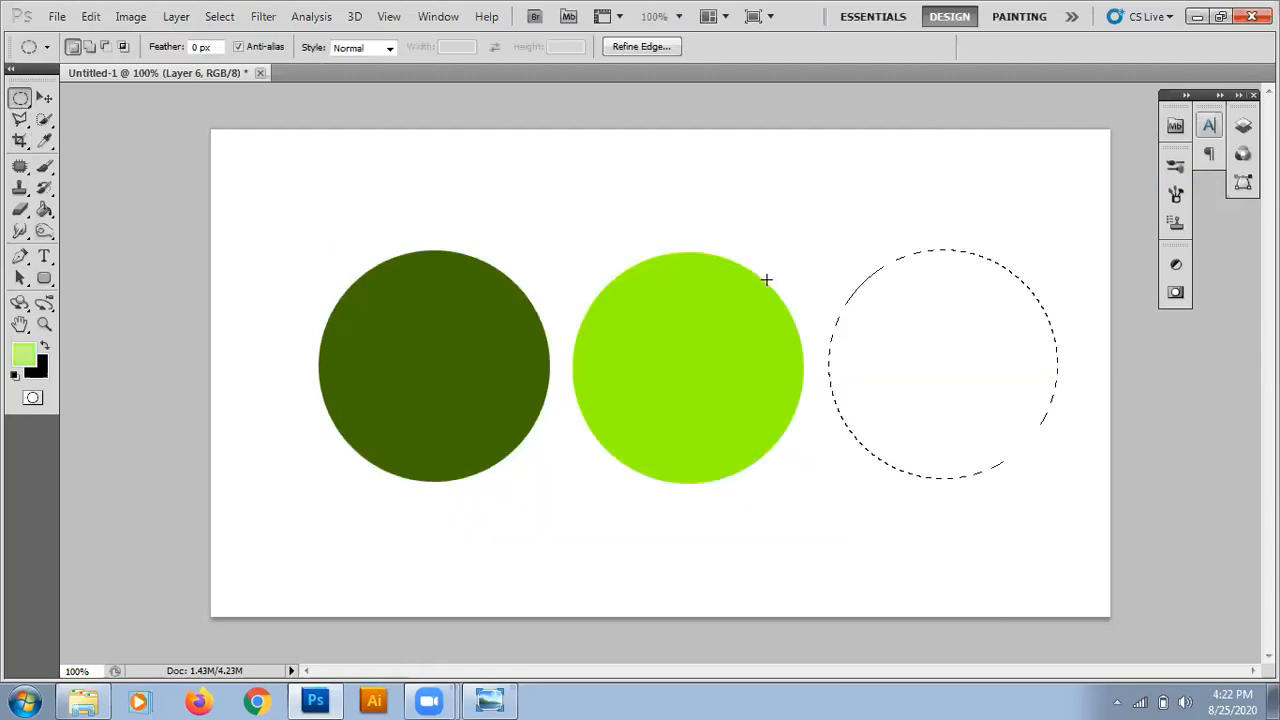
pyautogui.hotkey('alt', 'BackSpace')
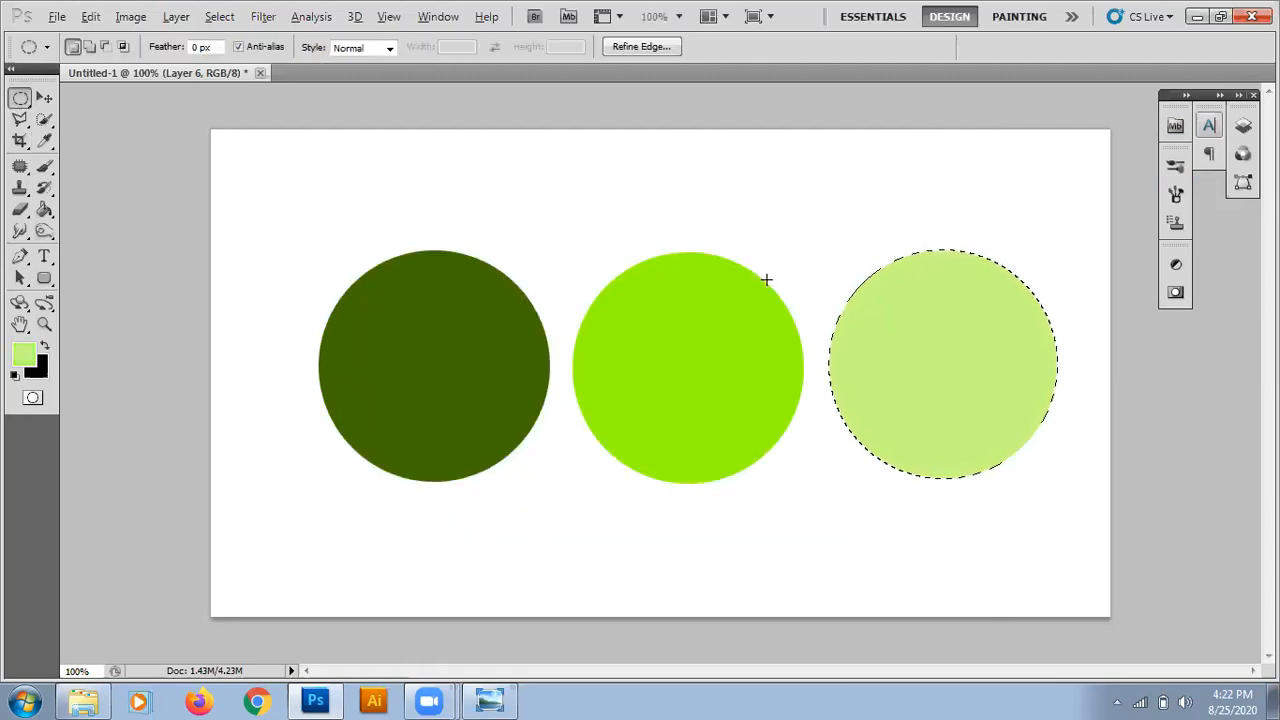
pyautogui.hotkey('ctrl', 'd')
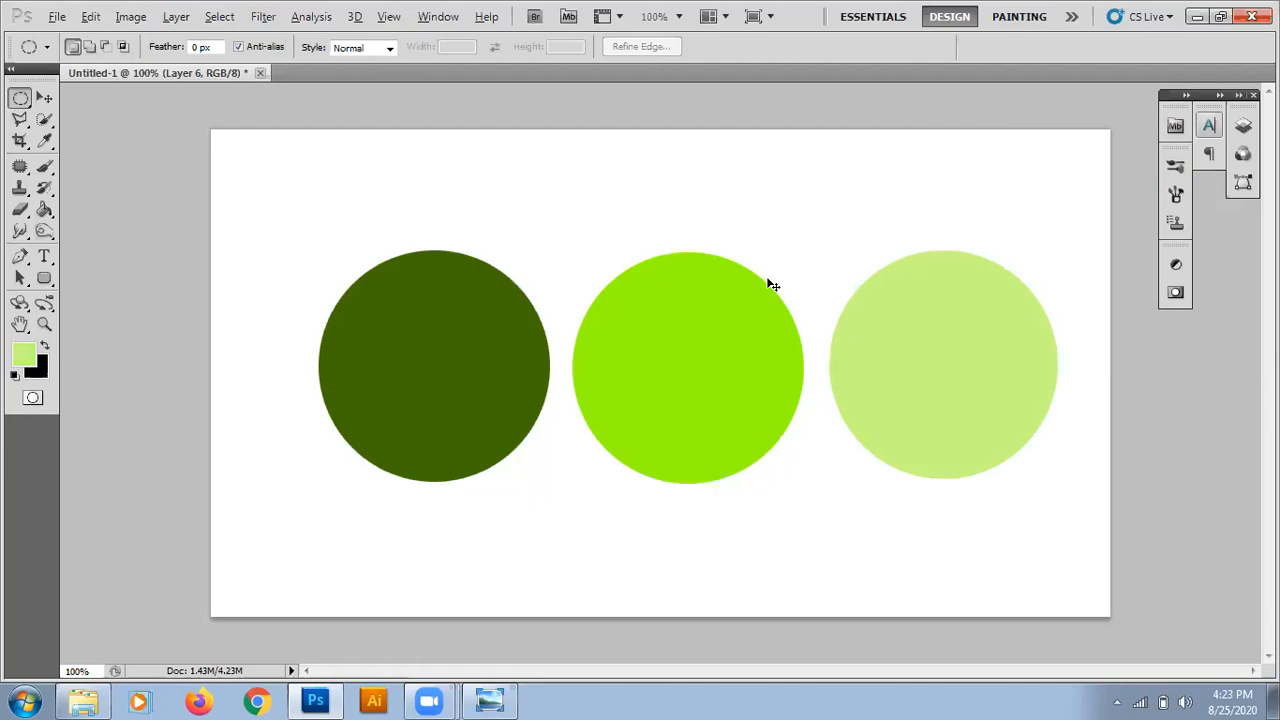
pyautogui.press('v')
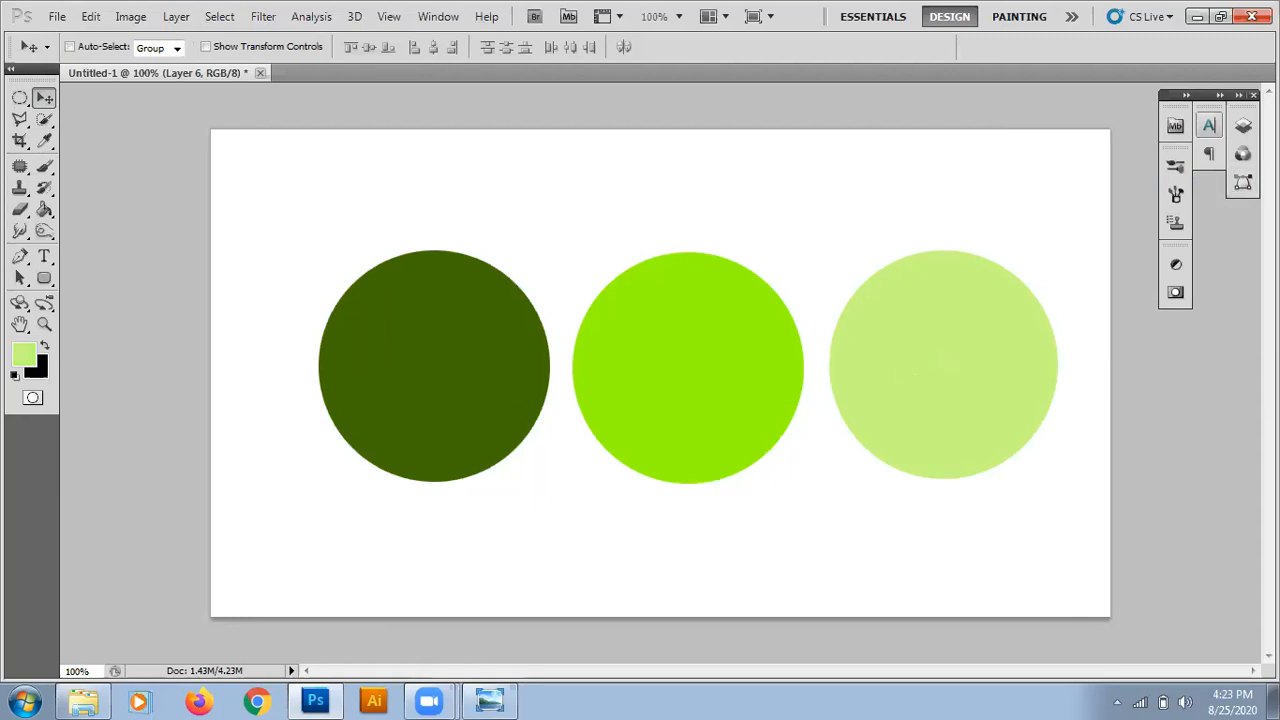
# Nudge the dark green circle on Layer 4 right until it is partly tucked behind the bright green circle.
pyautogui.click(1243, 126)
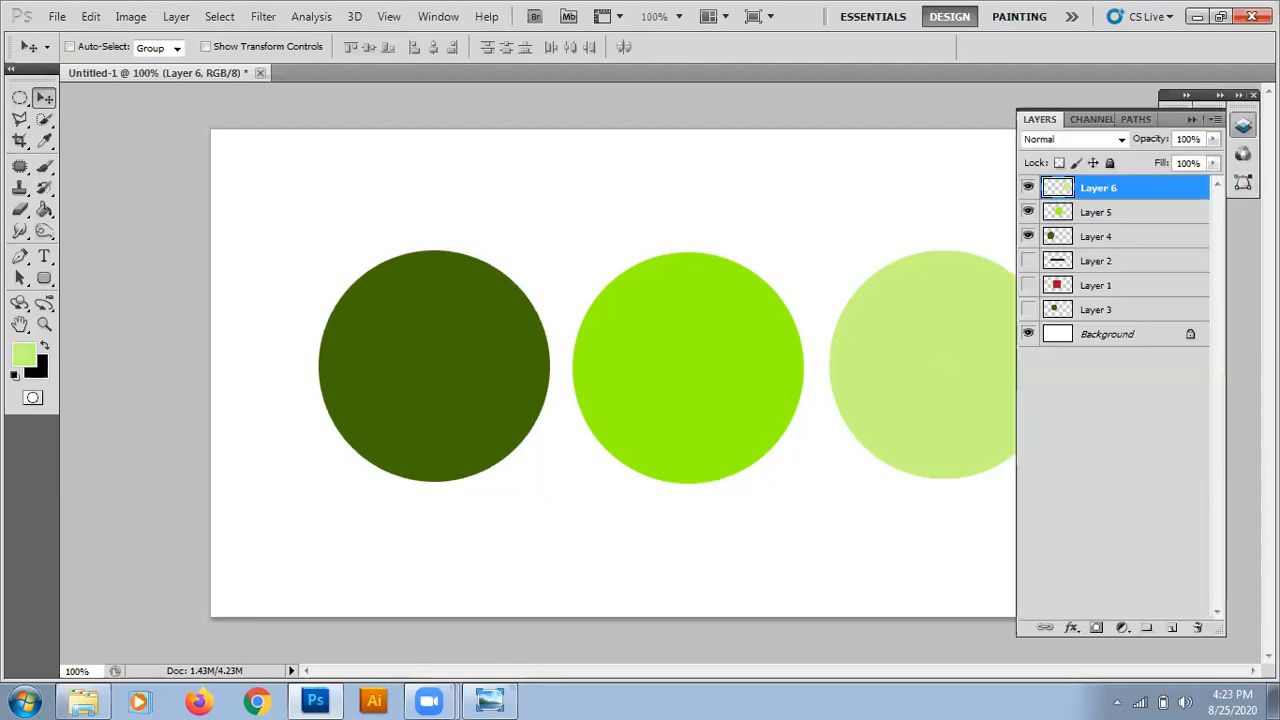
pyautogui.click(1094, 243)
pyautogui.press('Right')
pyautogui.press('Right')
pyautogui.press('Right')
pyautogui.press('Right')
pyautogui.press('Right')
pyautogui.press('Right')
pyautogui.press('Right')
pyautogui.press('Right')
pyautogui.press('Right')
pyautogui.press('Right')
pyautogui.press('Right')
pyautogui.press('Right')
pyautogui.press('Right')
pyautogui.press('Right')
pyautogui.press('Right')
pyautogui.press('Right')
pyautogui.press('Right')
pyautogui.press('Right')
pyautogui.press('Right')
pyautogui.press('Right')
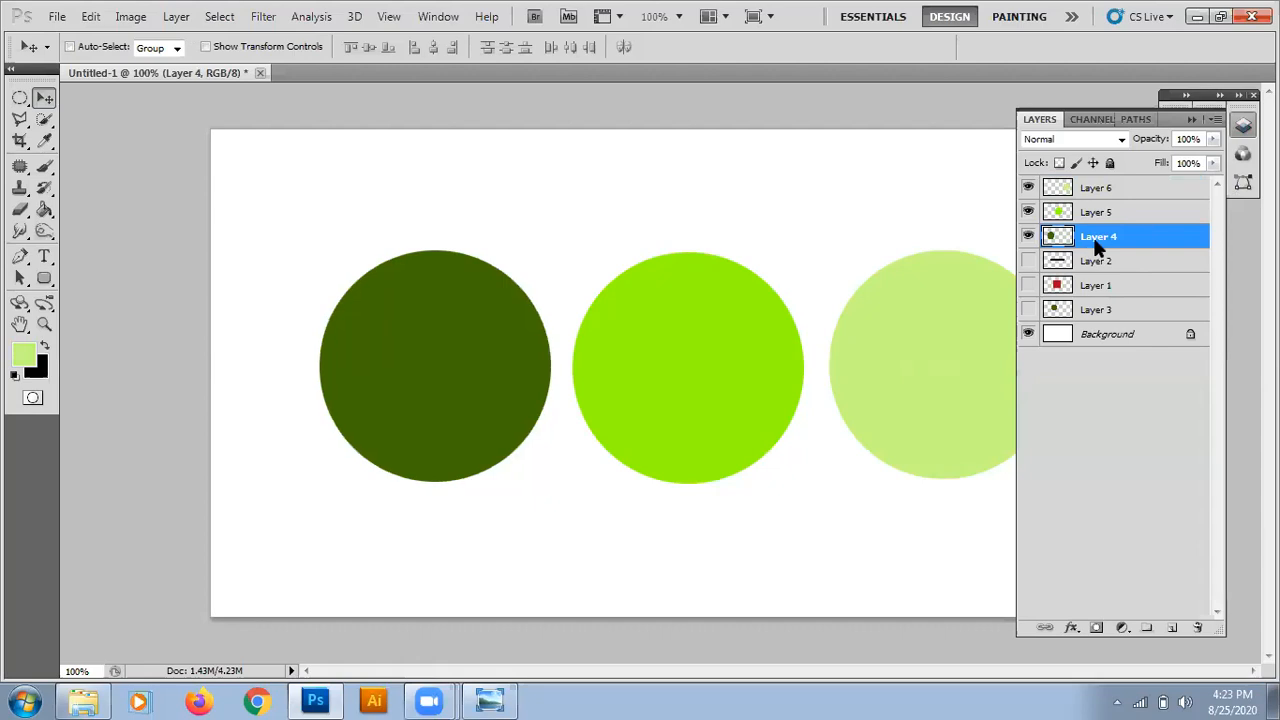
pyautogui.press('Right')
pyautogui.press('Right')
pyautogui.press('Right')
pyautogui.press('Right')
pyautogui.press('Right')
pyautogui.press('Right')
pyautogui.press('Right')
pyautogui.press('Right')
pyautogui.press('Right')
pyautogui.press('Right')
pyautogui.press('Right')
pyautogui.press('Right')
pyautogui.press('Right')
pyautogui.press('Right')
pyautogui.press('Right')
pyautogui.press('Right')
pyautogui.press('Right')
pyautogui.press('Right')
pyautogui.press('Right')
pyautogui.press('Right')
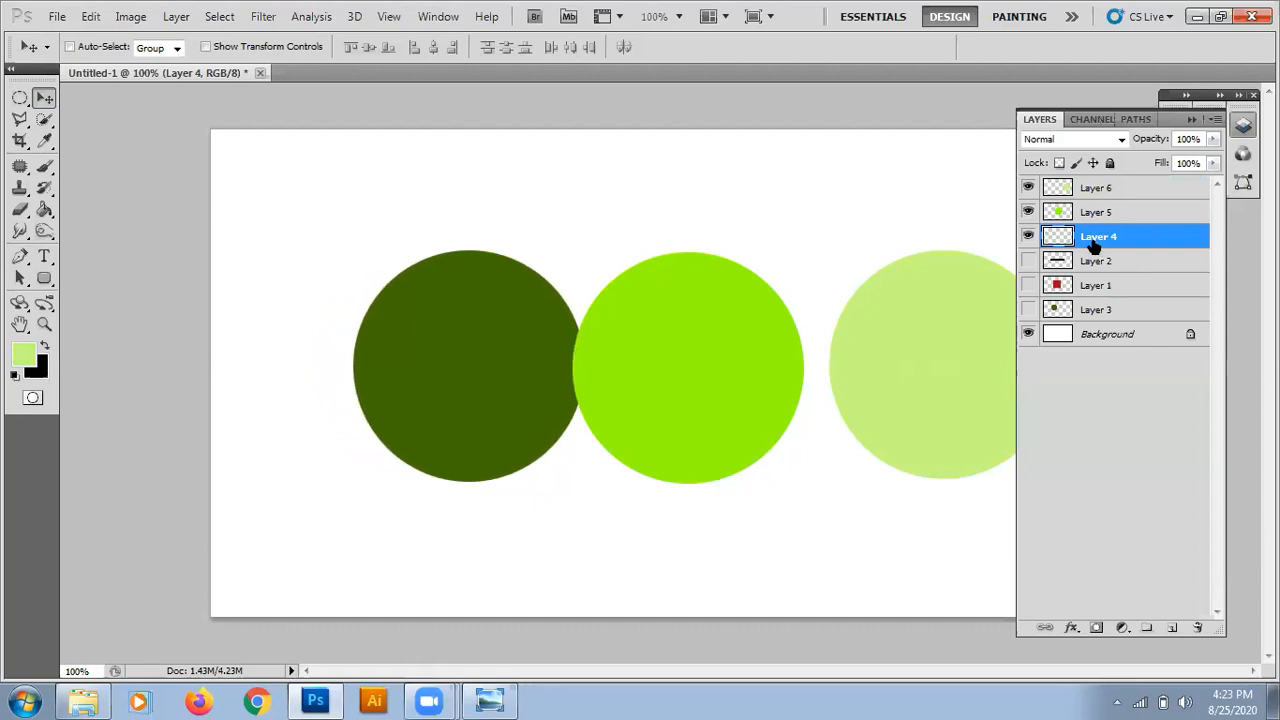
pyautogui.press('Right')
pyautogui.press('Right')
pyautogui.press('Right')
pyautogui.press('Right')
pyautogui.press('Right')
pyautogui.press('Right')
pyautogui.press('Right')
pyautogui.press('Right')
pyautogui.press('Right')
pyautogui.press('Right')
pyautogui.press('Right')
pyautogui.press('Right')
pyautogui.press('Right')
pyautogui.press('Right')
pyautogui.press('Right')
pyautogui.press('Right')
pyautogui.press('Right')
pyautogui.press('Right')
pyautogui.press('Right')
pyautogui.press('Right')
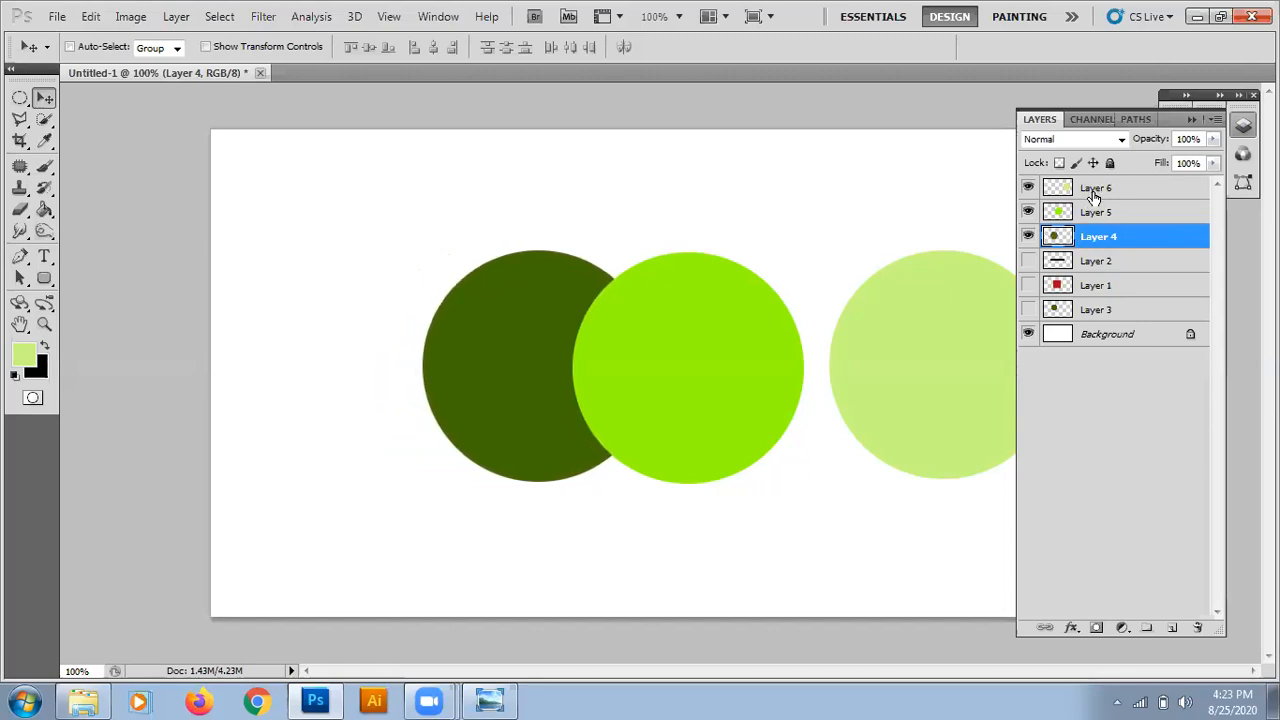
# Nudge the pale green circle on Layer 6 left until it overlaps the bright green circle by a similar amount.
pyautogui.click(1093, 195)
pyautogui.press('Left')
pyautogui.press('Left')
pyautogui.press('Left')
pyautogui.press('Left')
pyautogui.press('Left')
pyautogui.press('Left')
pyautogui.press('Left')
pyautogui.press('Left')
pyautogui.press('Left')
pyautogui.press('Left')
pyautogui.press('Left')
pyautogui.press('Left')
pyautogui.press('Left')
pyautogui.press('Left')
pyautogui.press('Left')
pyautogui.press('Left')
pyautogui.press('Left')
pyautogui.press('Left')
pyautogui.press('Left')
pyautogui.press('Left')
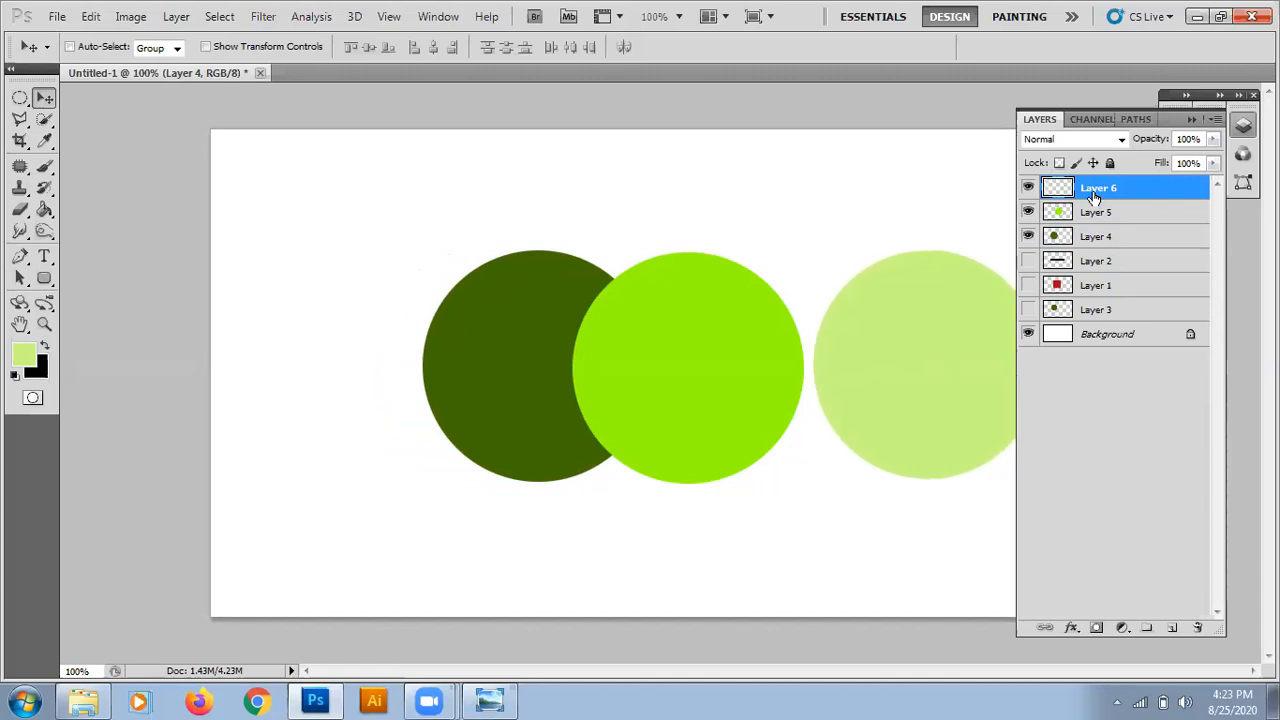
pyautogui.press('Left')
pyautogui.press('Left')
pyautogui.press('Left')
pyautogui.press('Left')
pyautogui.press('Left')
pyautogui.press('Left')
pyautogui.press('Left')
pyautogui.press('Left')
pyautogui.press('Left')
pyautogui.press('Left')
pyautogui.press('Left')
pyautogui.press('Left')
pyautogui.press('Left')
pyautogui.press('Left')
pyautogui.press('Left')
pyautogui.press('Left')
pyautogui.press('Left')
pyautogui.press('Left')
pyautogui.press('Left')
pyautogui.press('Left')
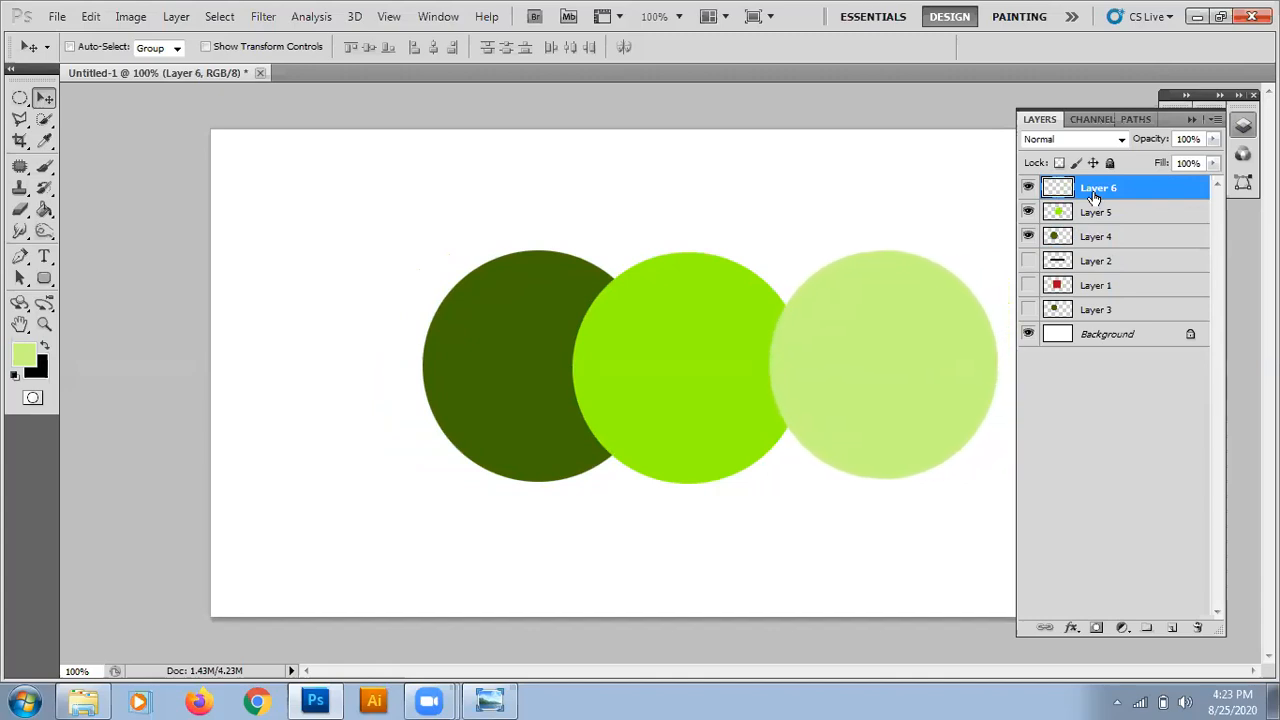
pyautogui.press('Left')
pyautogui.press('Left')
pyautogui.press('Left')
pyautogui.press('Left')
pyautogui.press('Left')
pyautogui.press('Left')
pyautogui.press('Left')
pyautogui.press('Left')
pyautogui.press('Left')
pyautogui.press('Left')
pyautogui.press('Left')
pyautogui.press('Left')
pyautogui.press('Left')
pyautogui.press('Left')
pyautogui.press('Left')
pyautogui.press('Left')
pyautogui.press('Left')
pyautogui.press('Left')
pyautogui.press('Left')
pyautogui.press('Left')
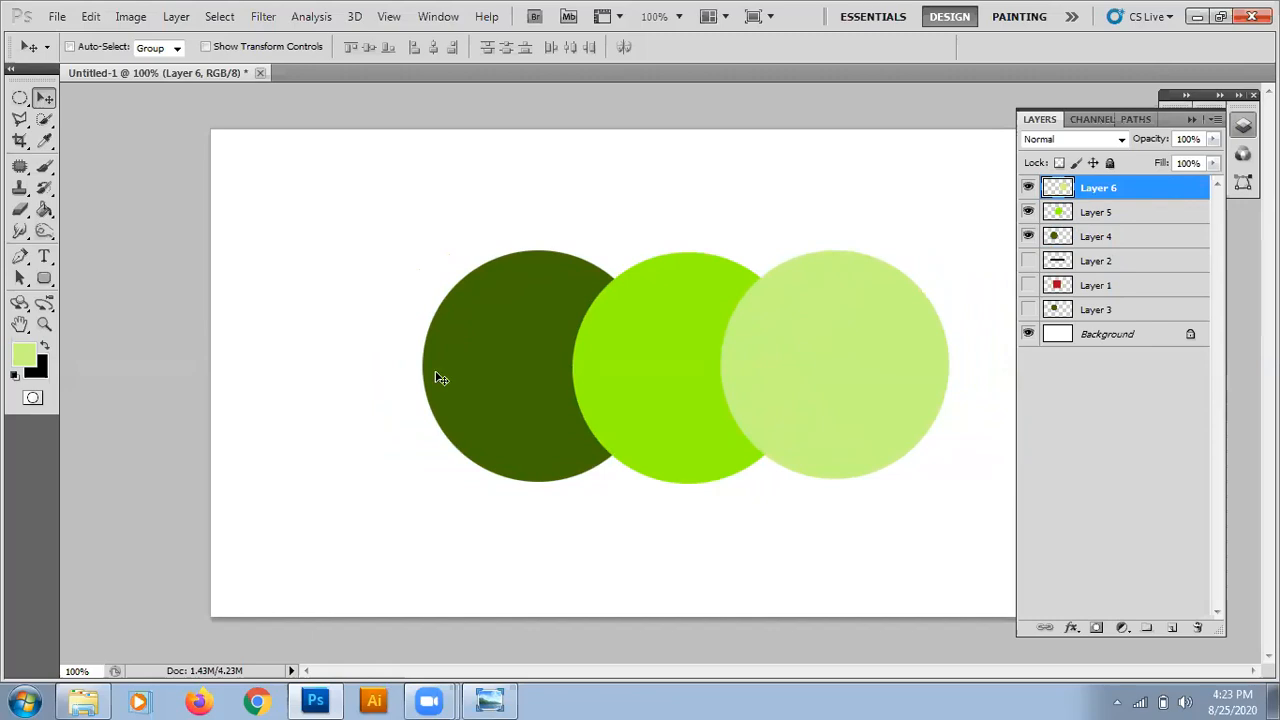
# Draw a rectangular selection enclosing all three circles with a small margin and add a new layer above Layer 6.
pyautogui.click(20, 98)
pyautogui.click(20, 98)
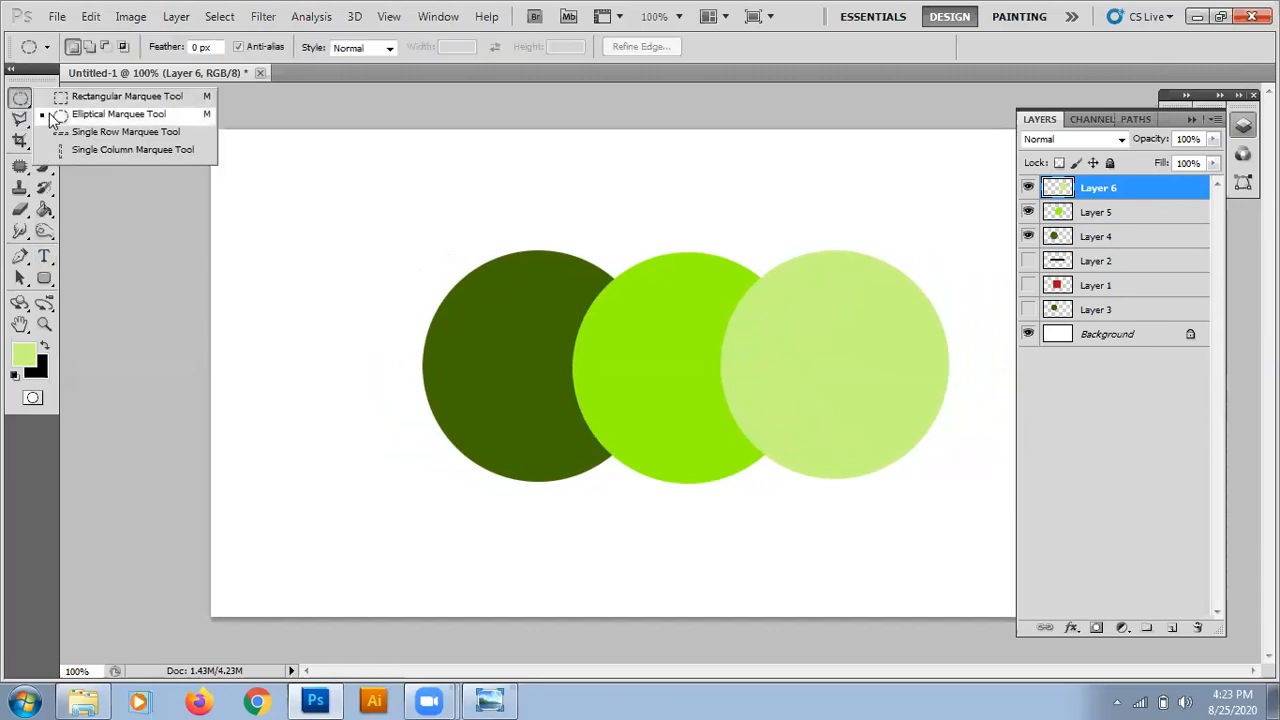
pyautogui.click(71, 100)
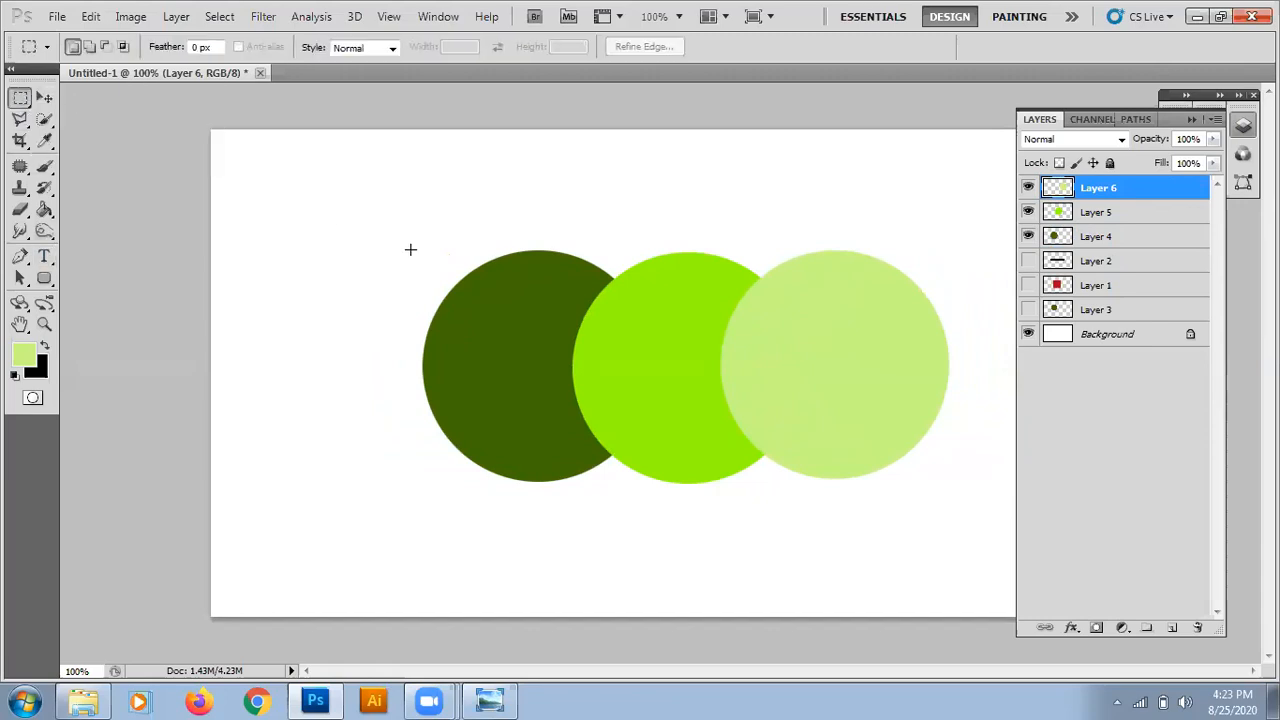
pyautogui.moveTo(397, 237); pyautogui.dragTo(969, 496)
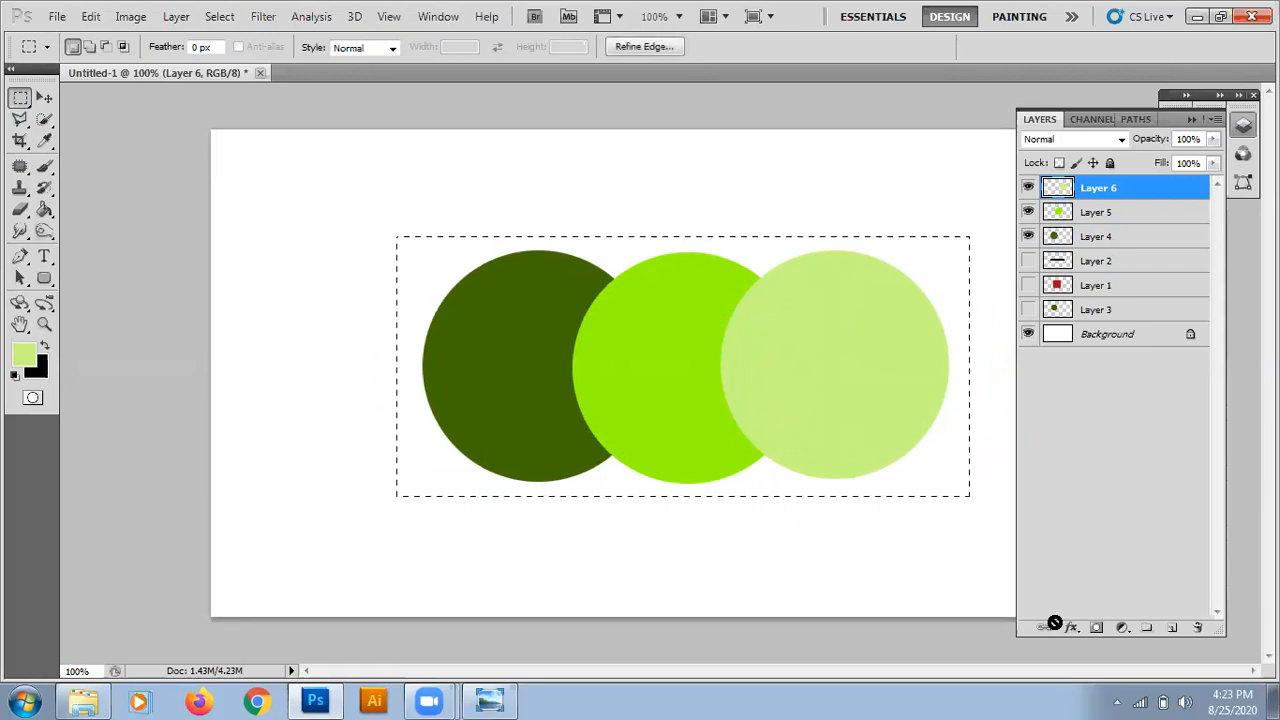
pyautogui.click(1172, 627)
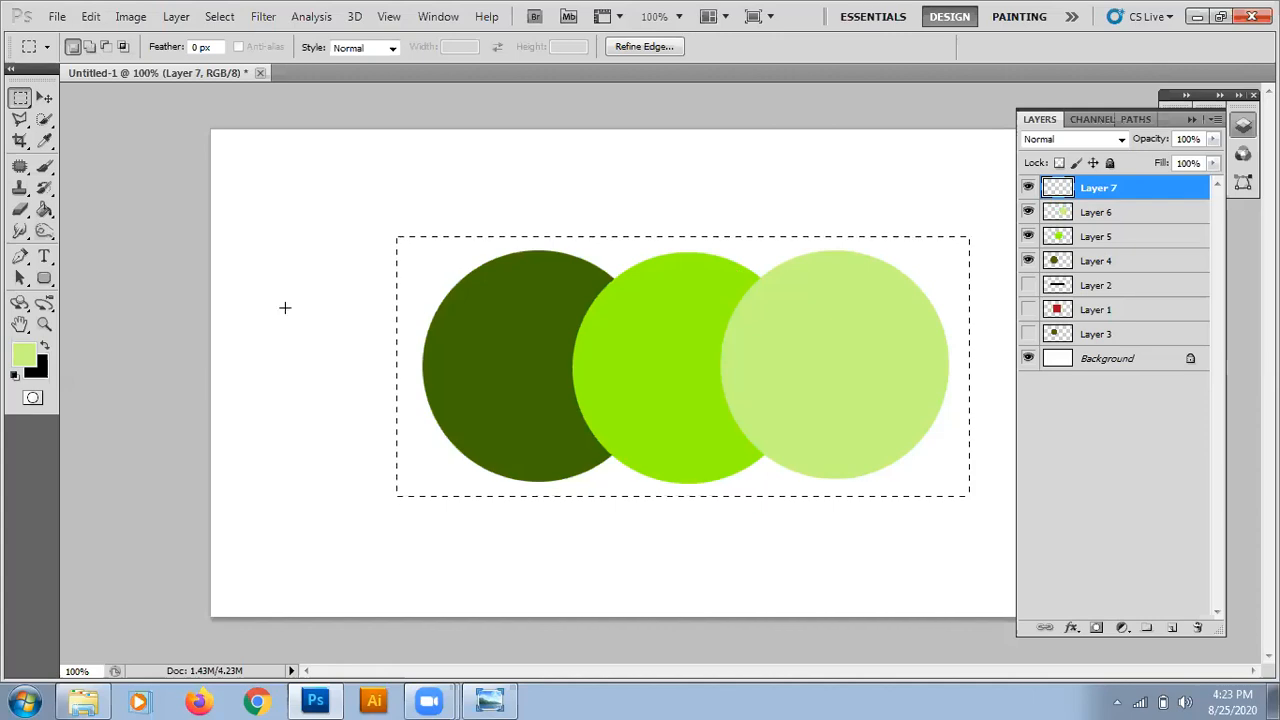
# Set the foreground colour to a very pale green, fill the rectangular selection on Layer 7, deselect and switch to the Move tool.
pyautogui.click(23, 356)
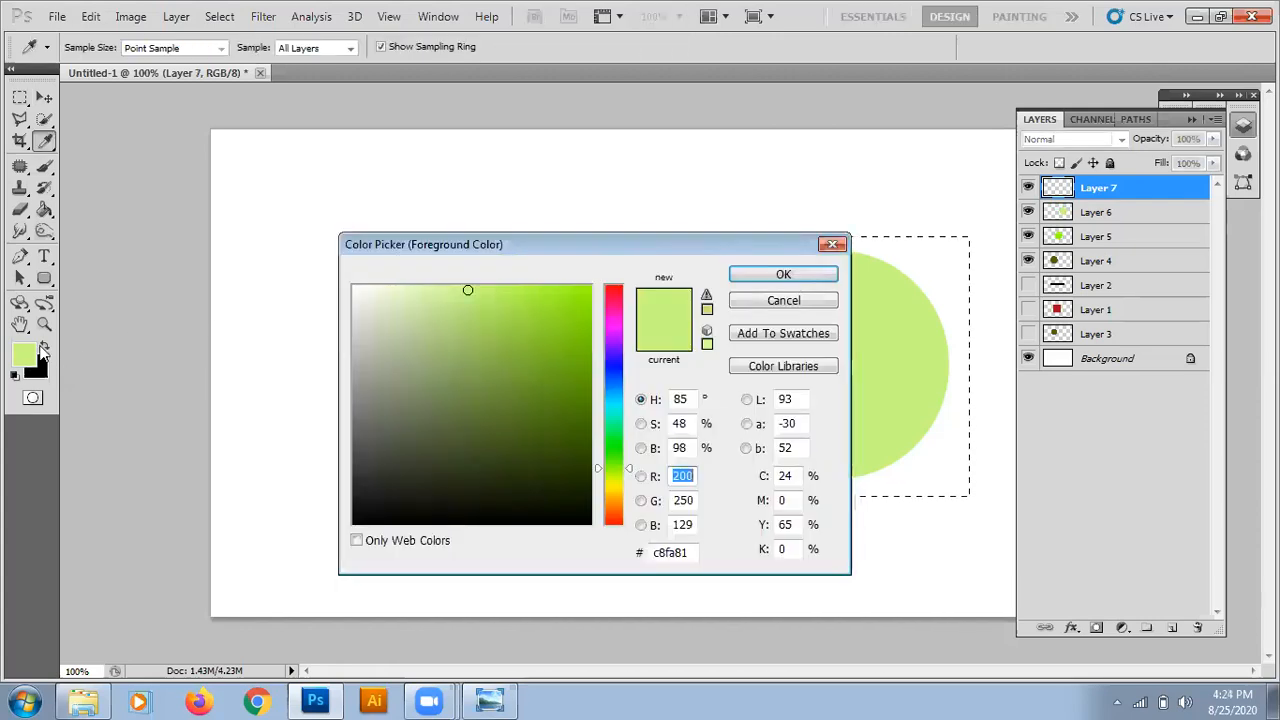
pyautogui.click(394, 287)
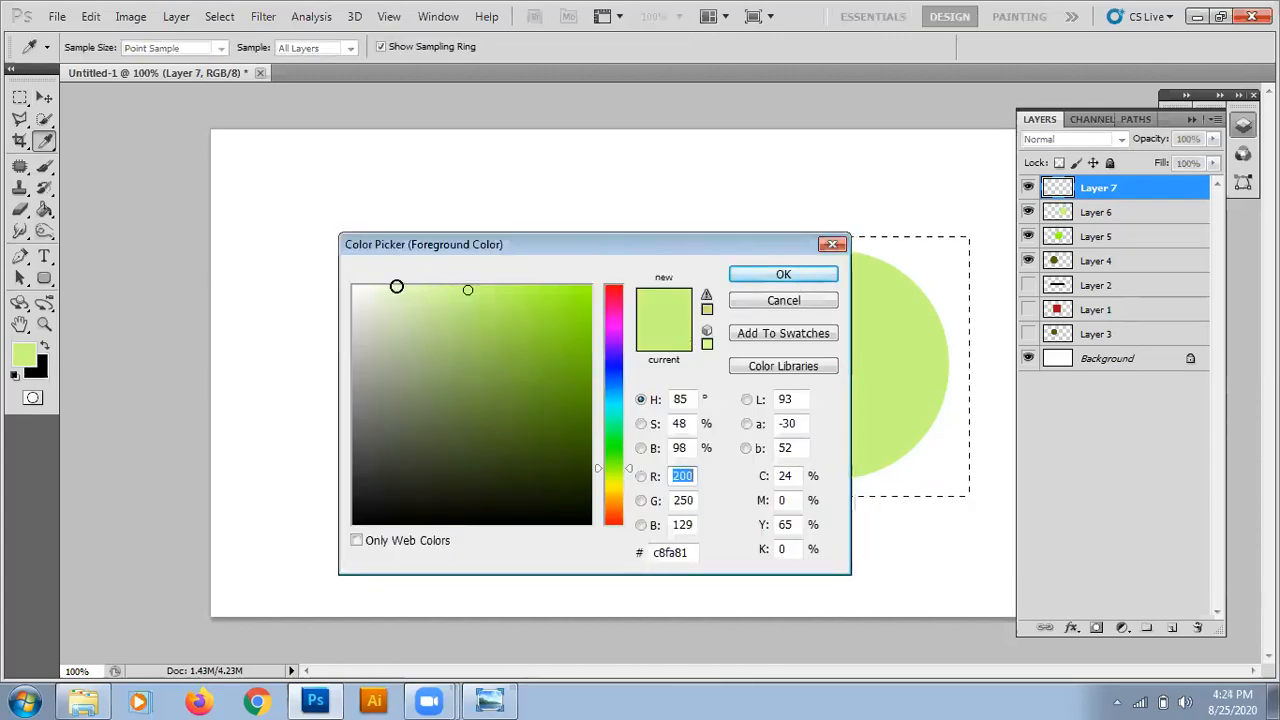
pyautogui.click(742, 276)
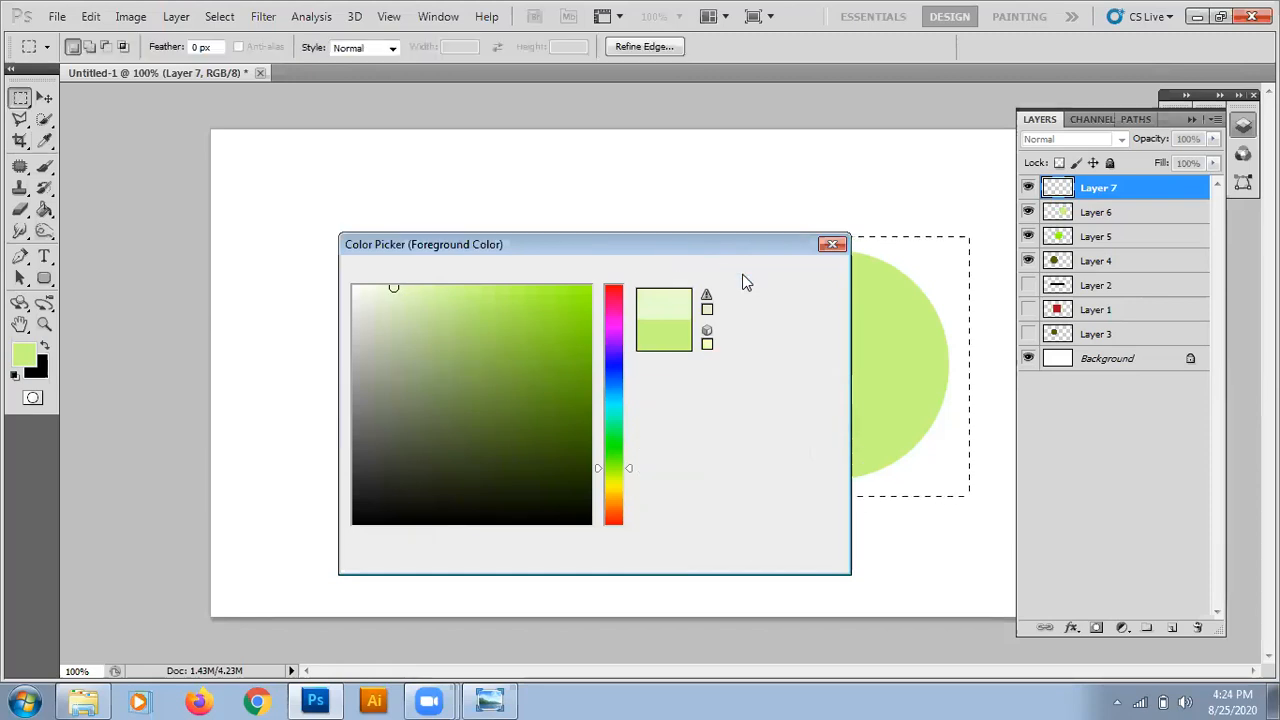
pyautogui.hotkey('alt', 'BackSpace')
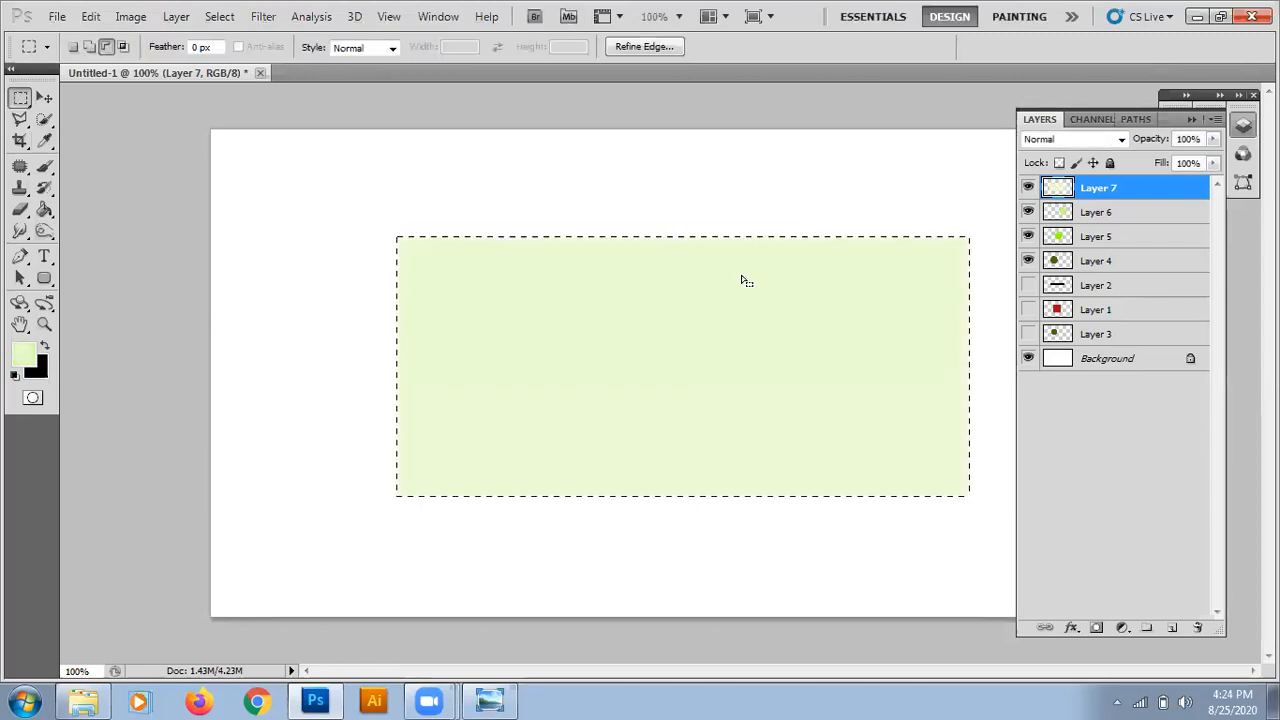
pyautogui.hotkey('ctrl', 'd')
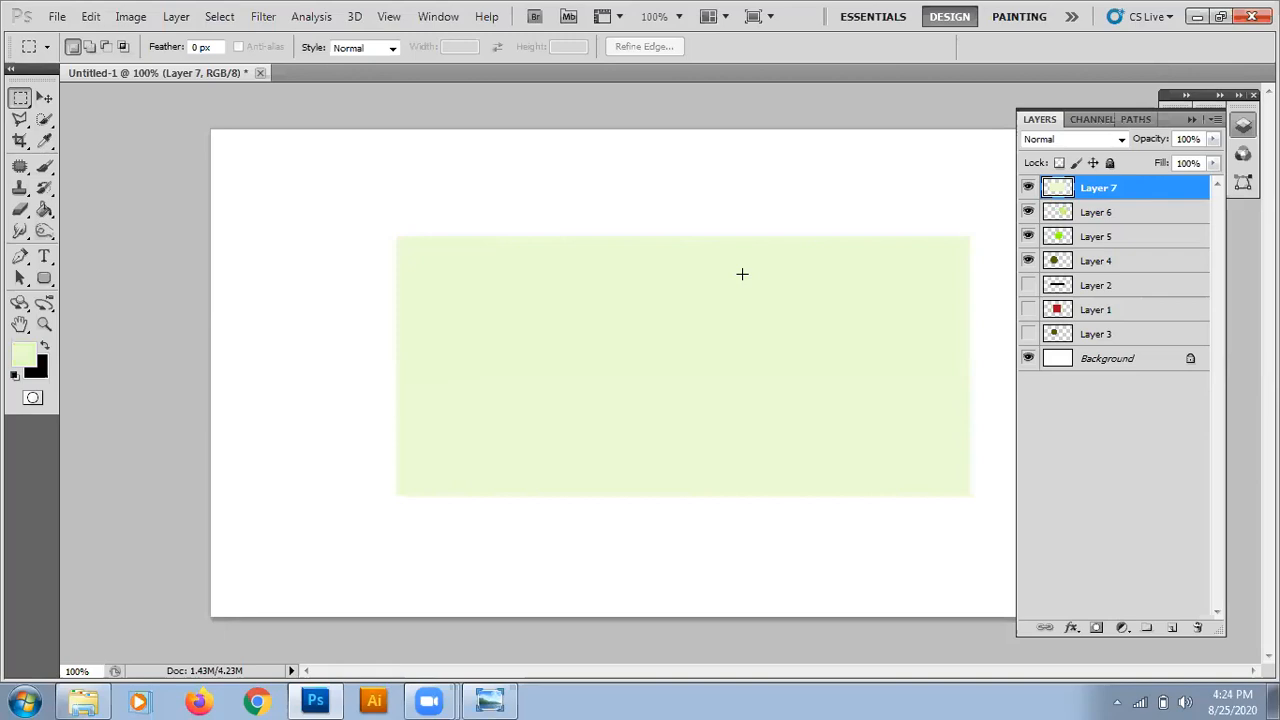
pyautogui.press('v')
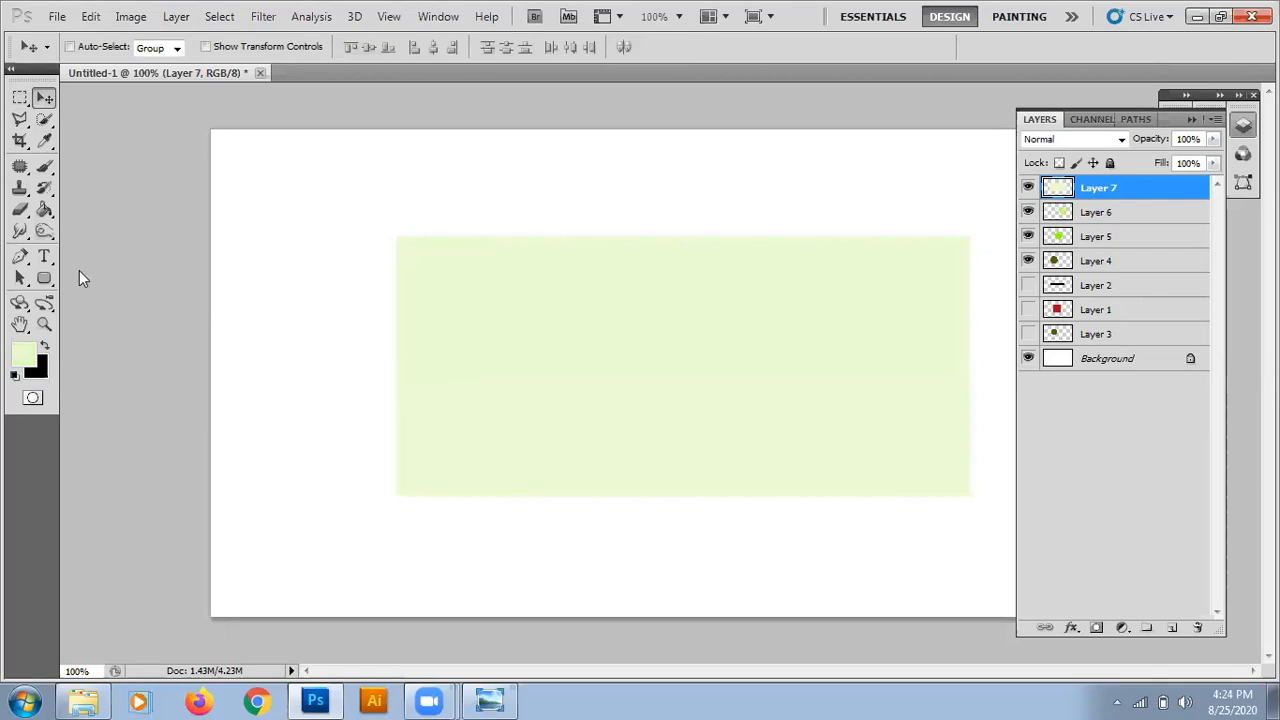
# Move Layer 7 below Layer 4 in the layer stack so the rectangle sits behind all three circles.
pyautogui.click(43, 212)
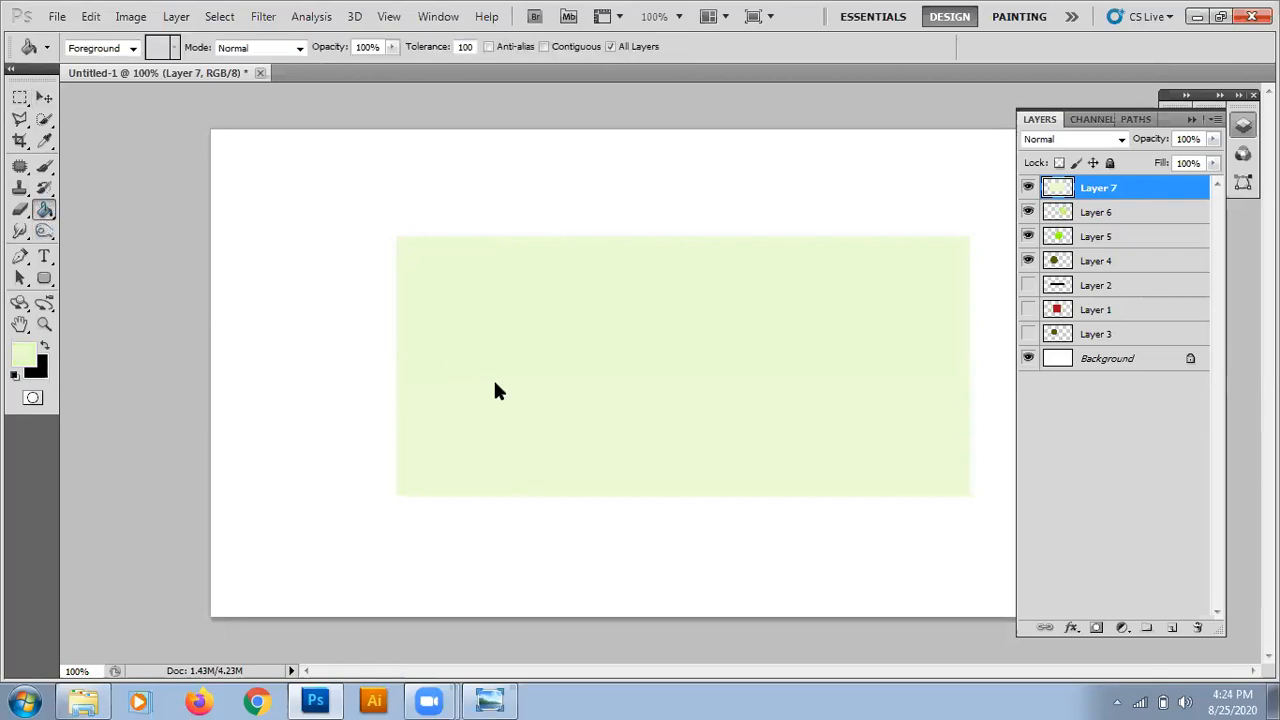
pyautogui.click(44, 98)
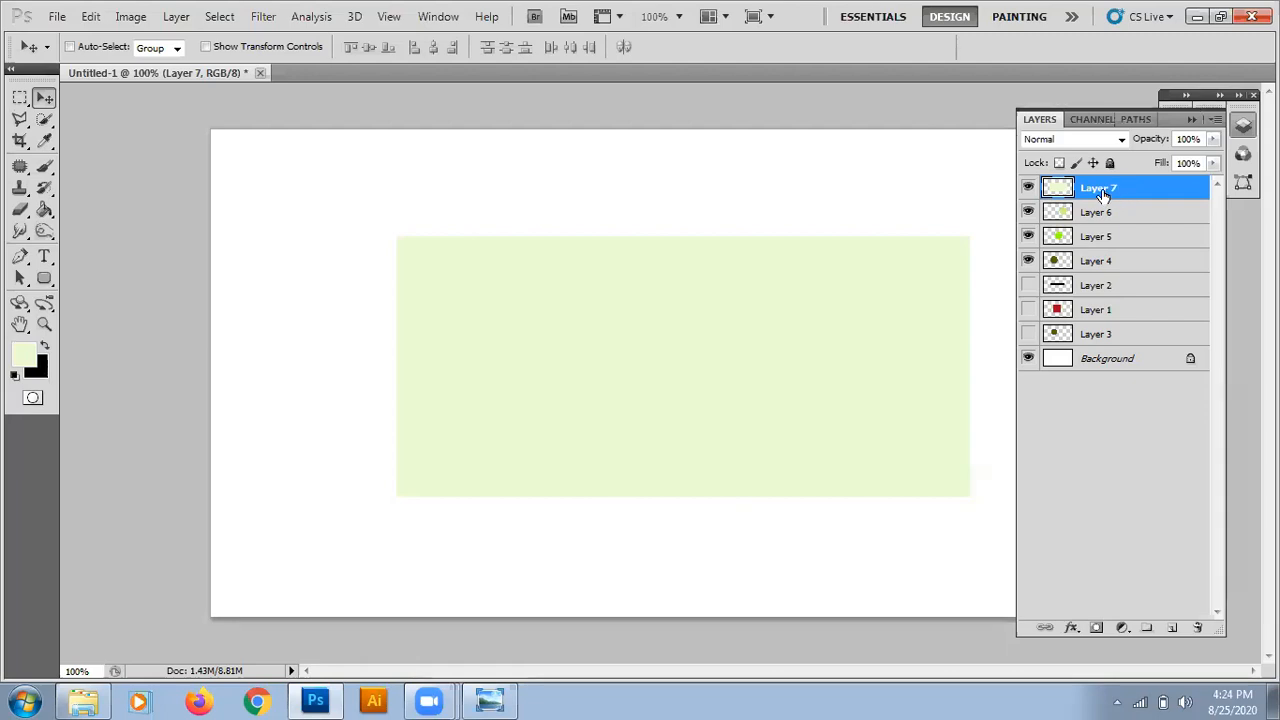
pyautogui.moveTo(1102, 195); pyautogui.dragTo(1106, 256)
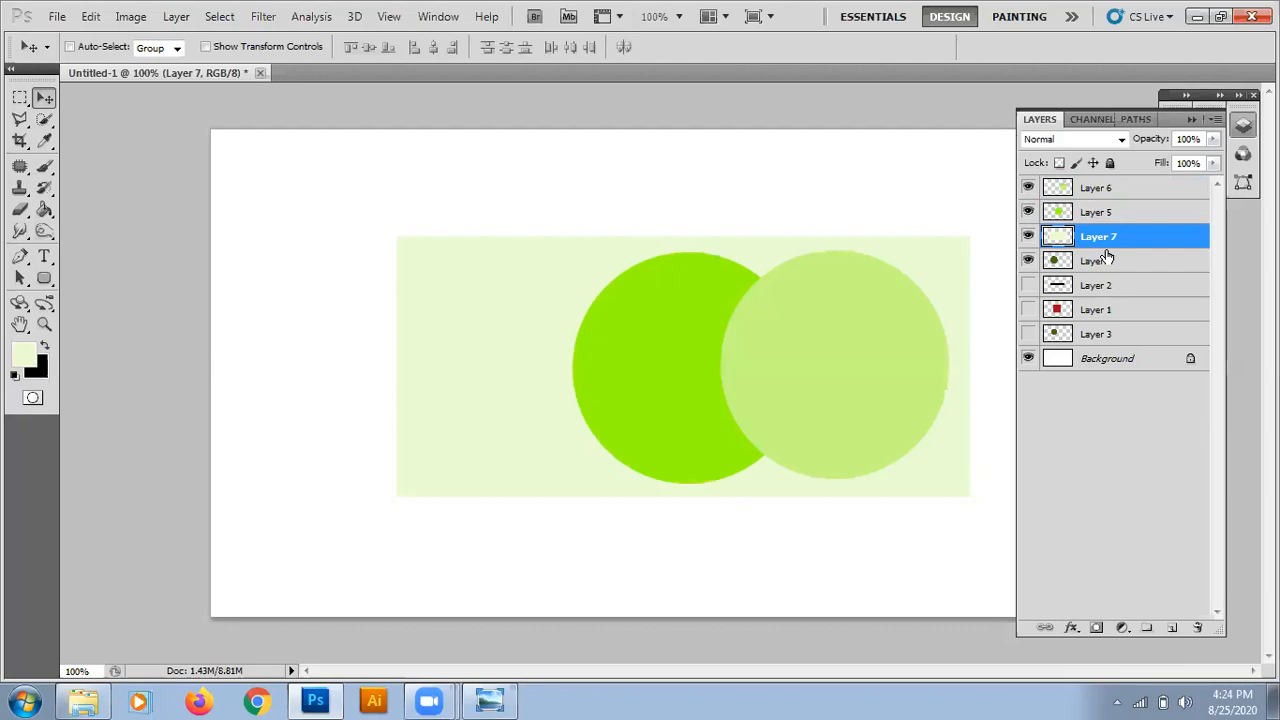
pyautogui.moveTo(1112, 243); pyautogui.dragTo(1111, 274)
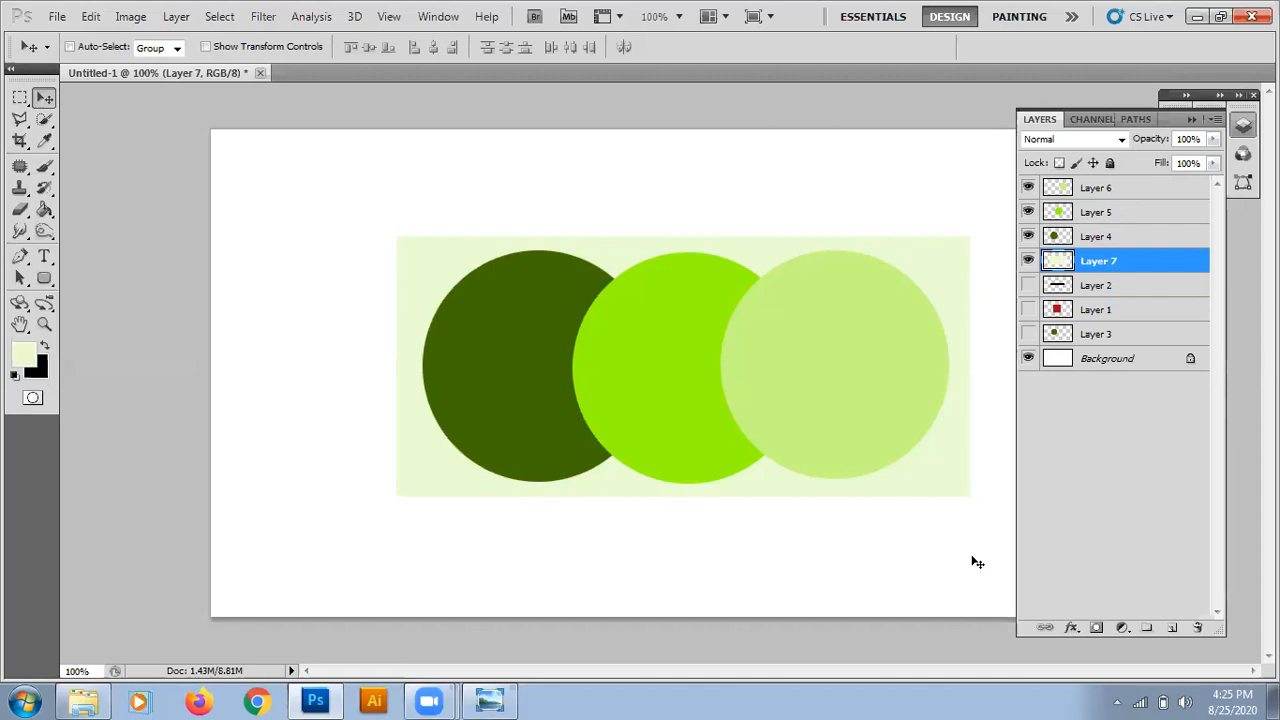
# Nudge the dark green circle on Layer 4 up past the rectangle's upper edge and back down inside it.
pyautogui.click(1100, 244)
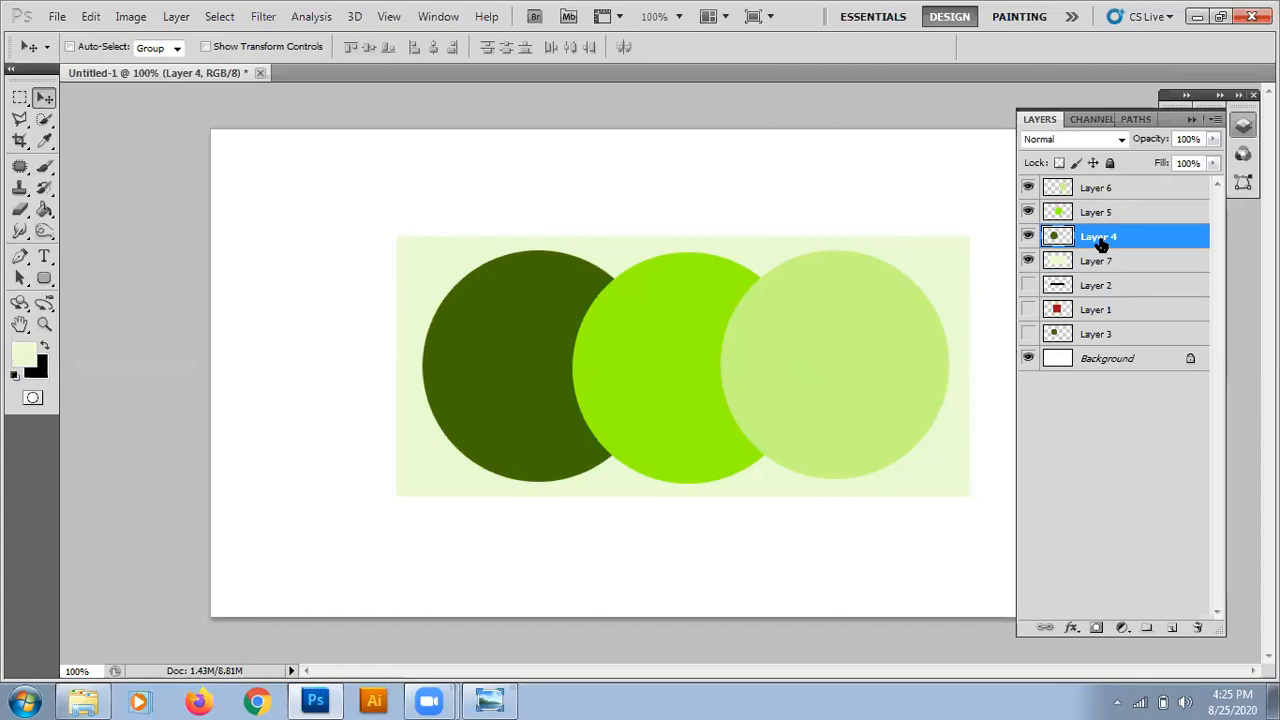
pyautogui.press('Up')
pyautogui.press('Up')
pyautogui.press('Up')
pyautogui.press('Up')
pyautogui.press('Up')
pyautogui.press('Up')
pyautogui.press('Up')
pyautogui.press('Up')
pyautogui.press('Up')
pyautogui.press('Up')
pyautogui.press('Up')
pyautogui.press('Up')
pyautogui.press('Up')
pyautogui.press('Up')
pyautogui.press('Up')
pyautogui.press('Up')
pyautogui.press('Up')
pyautogui.press('Up')
pyautogui.press('Up')
pyautogui.press('Up')
pyautogui.press('Up')
pyautogui.press('Up')
pyautogui.press('Up')
pyautogui.press('Up')
pyautogui.press('Up')
pyautogui.press('Up')
pyautogui.press('Up')
pyautogui.press('Up')
pyautogui.press('Up')
pyautogui.press('Up')
pyautogui.press('Up')
pyautogui.press('Up')
pyautogui.press('Up')
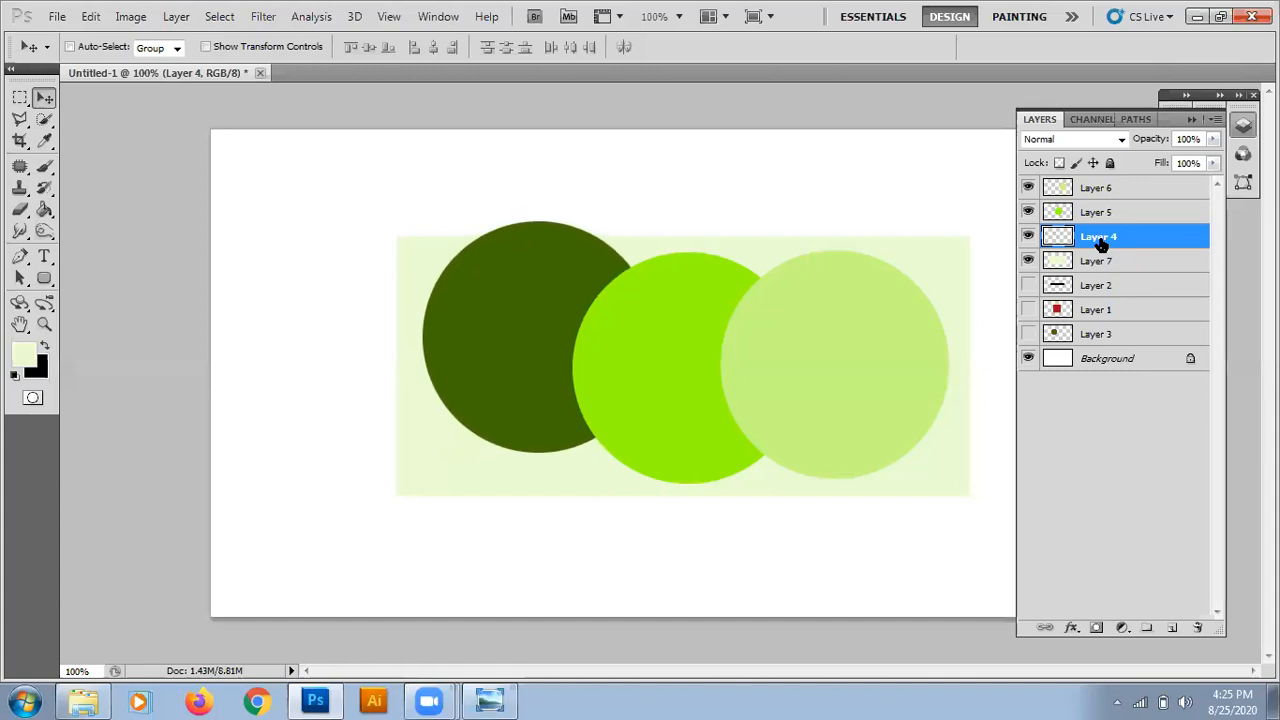
pyautogui.press('Down')
pyautogui.press('Down')
pyautogui.press('Down')
pyautogui.press('Down')
pyautogui.press('Down')
pyautogui.press('Down')
pyautogui.press('Down')
pyautogui.press('Down')
pyautogui.press('Down')
pyautogui.press('Down')
pyautogui.press('Down')
pyautogui.press('Down')
pyautogui.press('Down')
pyautogui.press('Down')
pyautogui.press('Down')
pyautogui.press('Down')
pyautogui.press('Down')
pyautogui.press('Down')
pyautogui.press('Down')
pyautogui.press('Down')
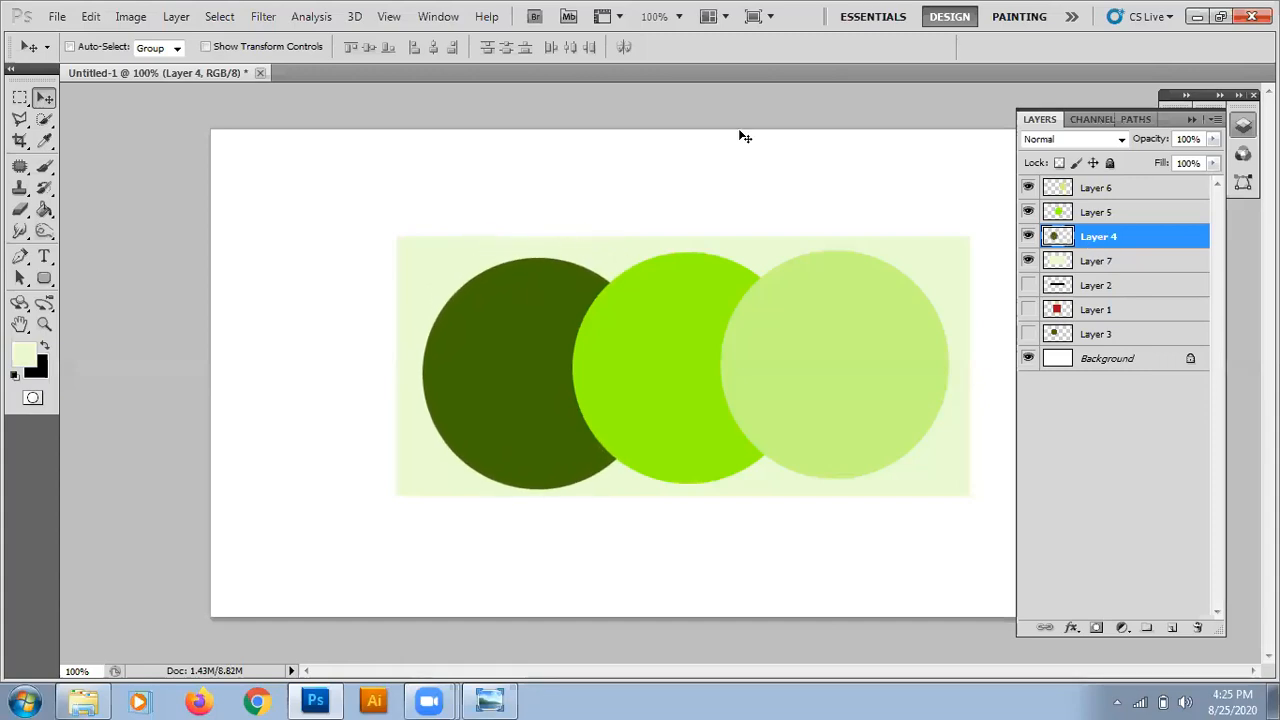
# Nudge the dark green circle left until it extends past the rectangle's left edge.
pyautogui.press('Left')
pyautogui.press('Left')
pyautogui.press('Left')
pyautogui.press('Left')
pyautogui.press('Left')
pyautogui.press('Left')
pyautogui.press('Left')
pyautogui.press('Left')
pyautogui.press('Left')
pyautogui.press('Left')
pyautogui.press('Left')
pyautogui.press('Left')
pyautogui.press('Left')
pyautogui.press('Left')
pyautogui.press('Left')
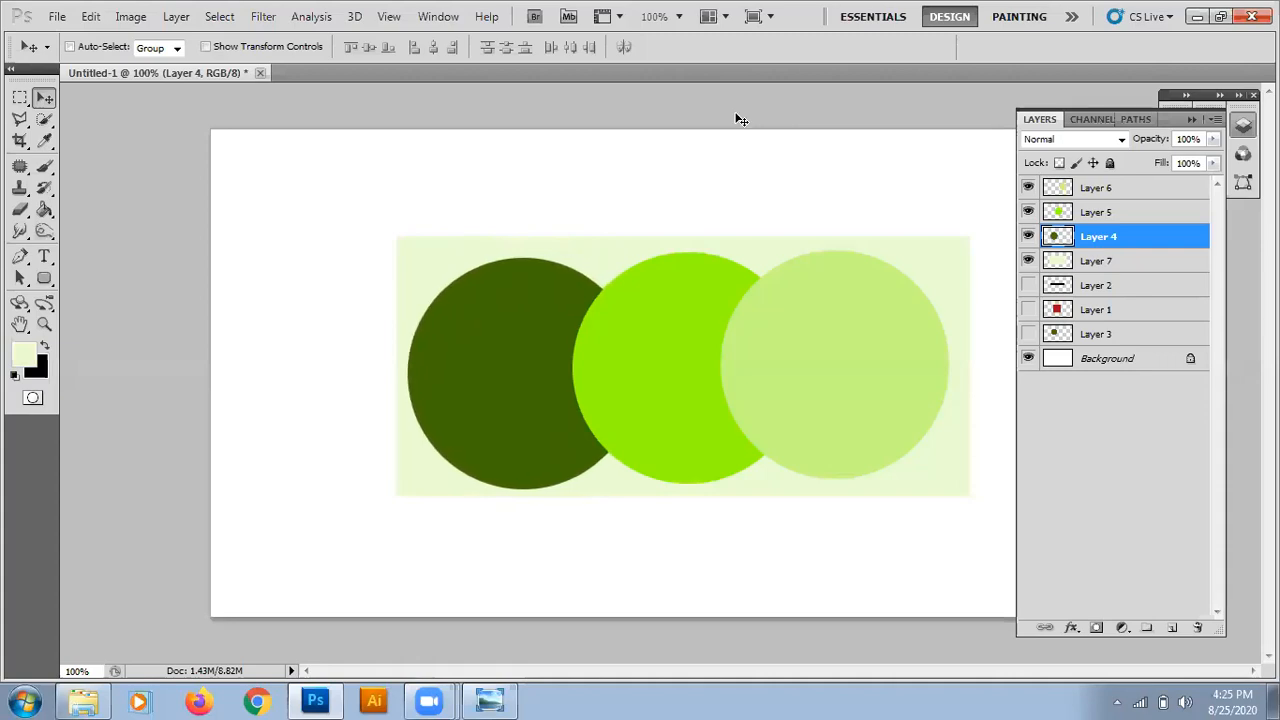
pyautogui.press('Left')
pyautogui.press('Left')
pyautogui.press('Left')
pyautogui.press('Left')
pyautogui.press('Left')
pyautogui.press('Left')
pyautogui.press('Left')
pyautogui.press('Left')
pyautogui.press('Left')
pyautogui.press('Left')
pyautogui.press('Left')
pyautogui.press('Left')
pyautogui.press('Left')
pyautogui.press('Left')
pyautogui.press('Left')
pyautogui.press('Left')
pyautogui.press('Left')
pyautogui.press('Left')
pyautogui.press('Left')
pyautogui.press('Left')
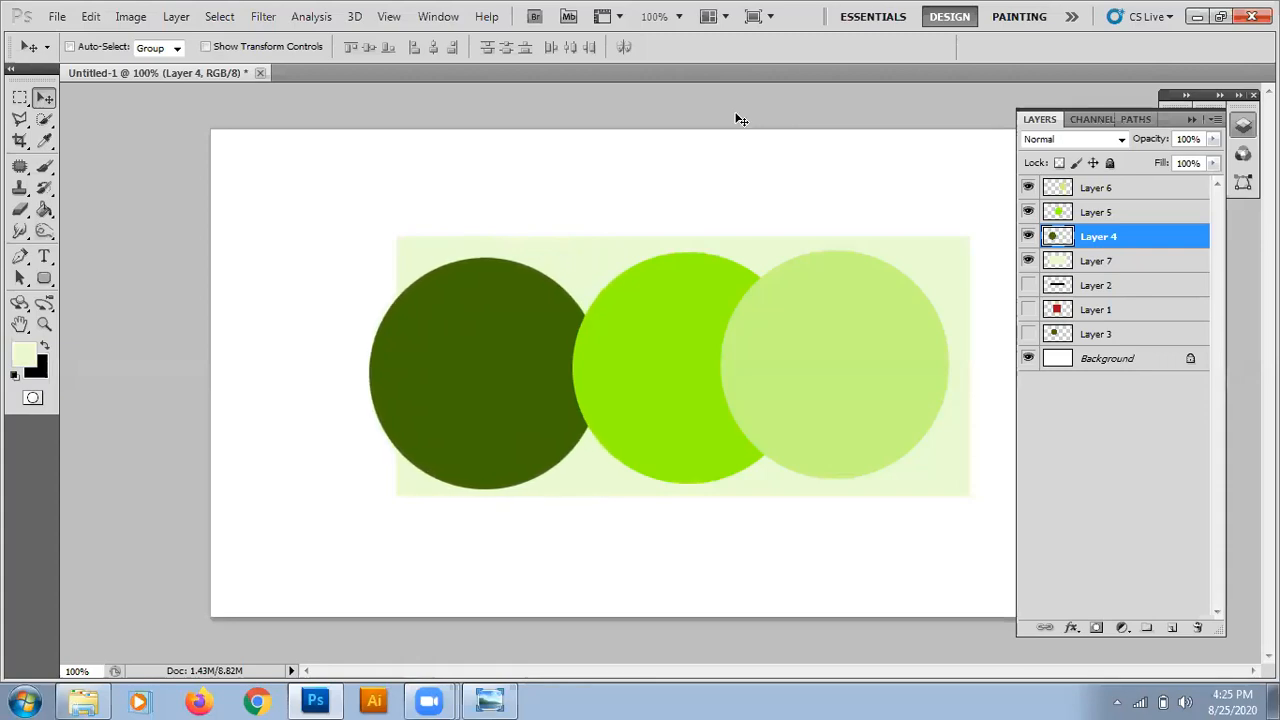
# Nudge the dark green circle back right and slightly up to line it up with the other two circles.
pyautogui.press('Right')
pyautogui.press('Right')
pyautogui.press('Right')
pyautogui.press('Right')
pyautogui.press('Right')
pyautogui.press('Right')
pyautogui.press('Right')
pyautogui.press('Right')
pyautogui.press('Right')
pyautogui.press('Right')
pyautogui.press('Right')
pyautogui.press('Right')
pyautogui.press('Right')
pyautogui.press('Right')
pyautogui.press('Right')
pyautogui.press('Right')
pyautogui.press('Right')
pyautogui.press('Right')
pyautogui.press('Right')
pyautogui.press('Right')
pyautogui.press('Right')
pyautogui.press('Right')
pyautogui.press('Right')
pyautogui.press('Right')
pyautogui.press('Right')
pyautogui.press('Right')
pyautogui.press('Right')
pyautogui.press('Right')
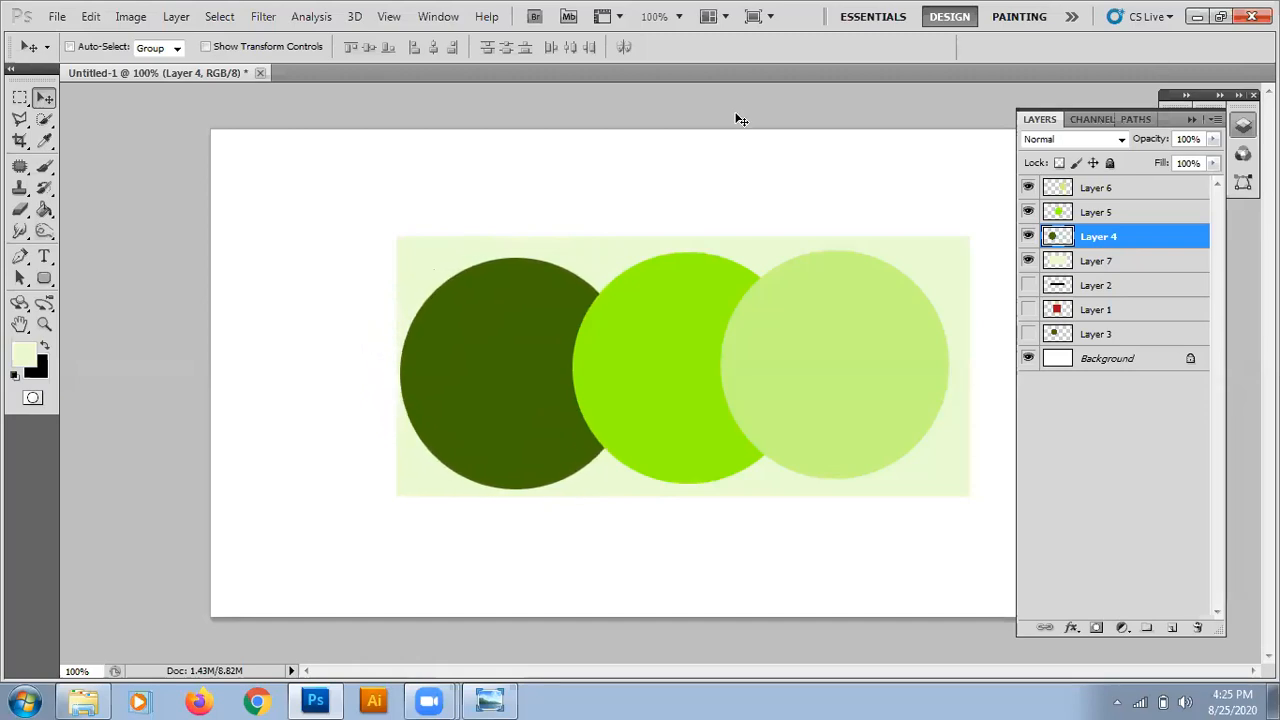
pyautogui.press('Right')
pyautogui.press('Right')
pyautogui.press('Right')
pyautogui.press('Right')
pyautogui.press('Up')
pyautogui.press('Up')
pyautogui.press('Up')
pyautogui.press('Up')
pyautogui.press('Up')
pyautogui.press('Up')
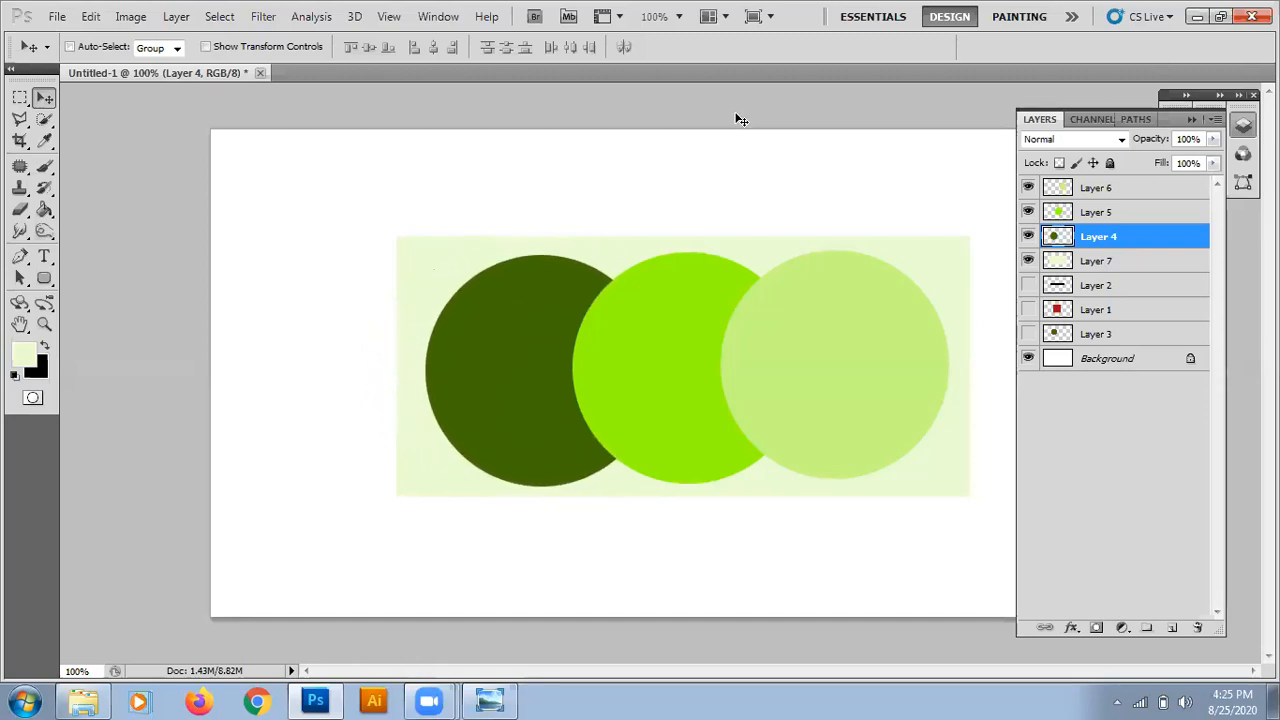
pyautogui.press('Up')
pyautogui.press('Up')
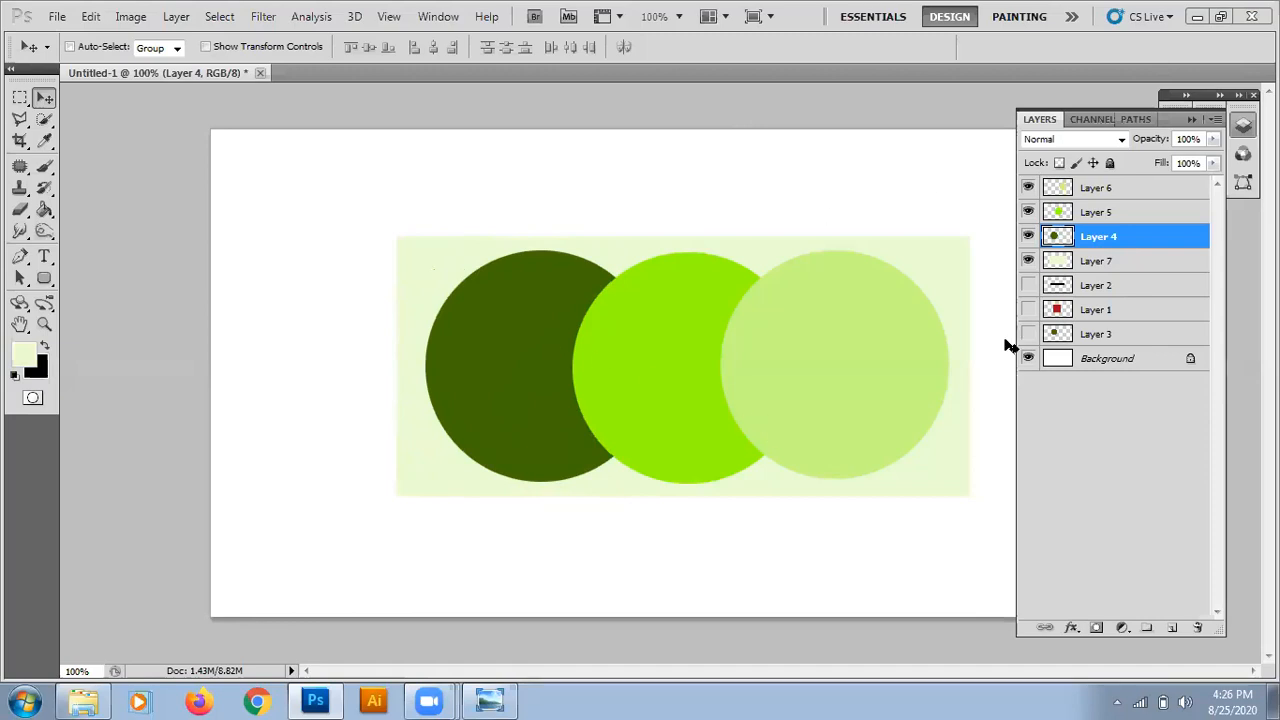
# Duplicate Layer 5 and move the copied bright green circle to the left of the dark green circle, partly overlapping it.
pyautogui.click(1107, 220)
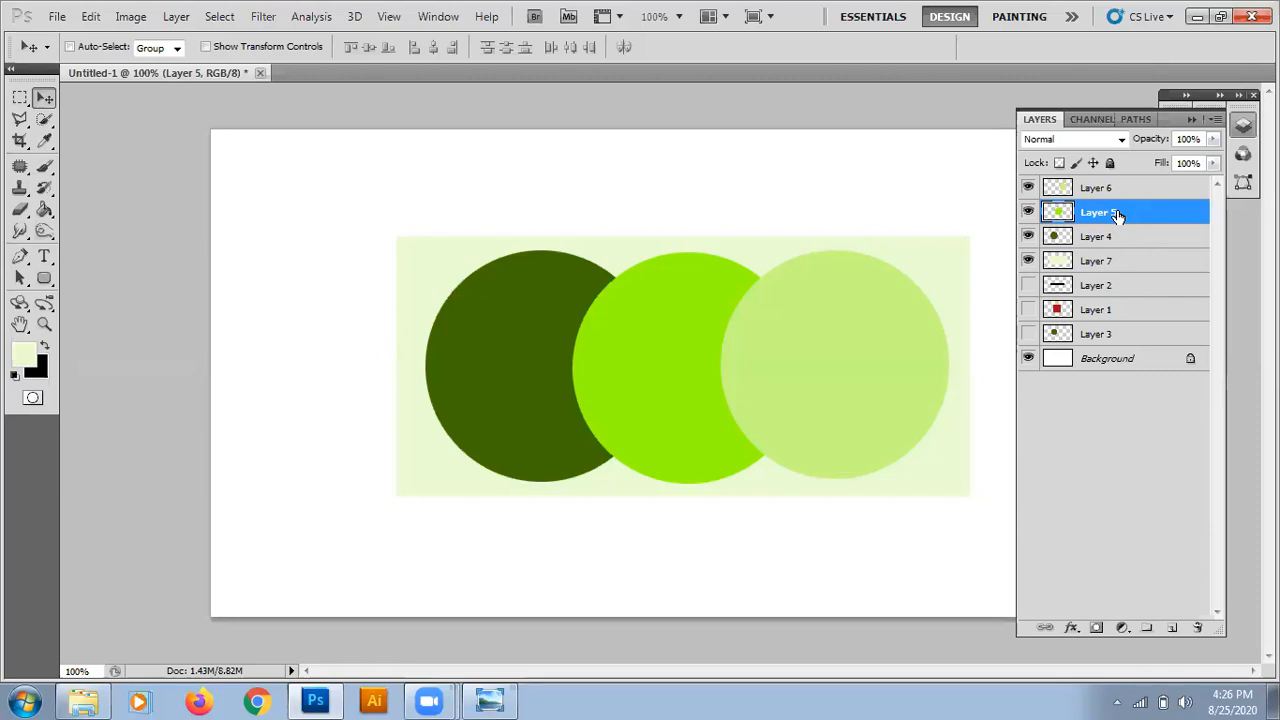
pyautogui.moveTo(1117, 215); pyautogui.dragTo(1172, 627)
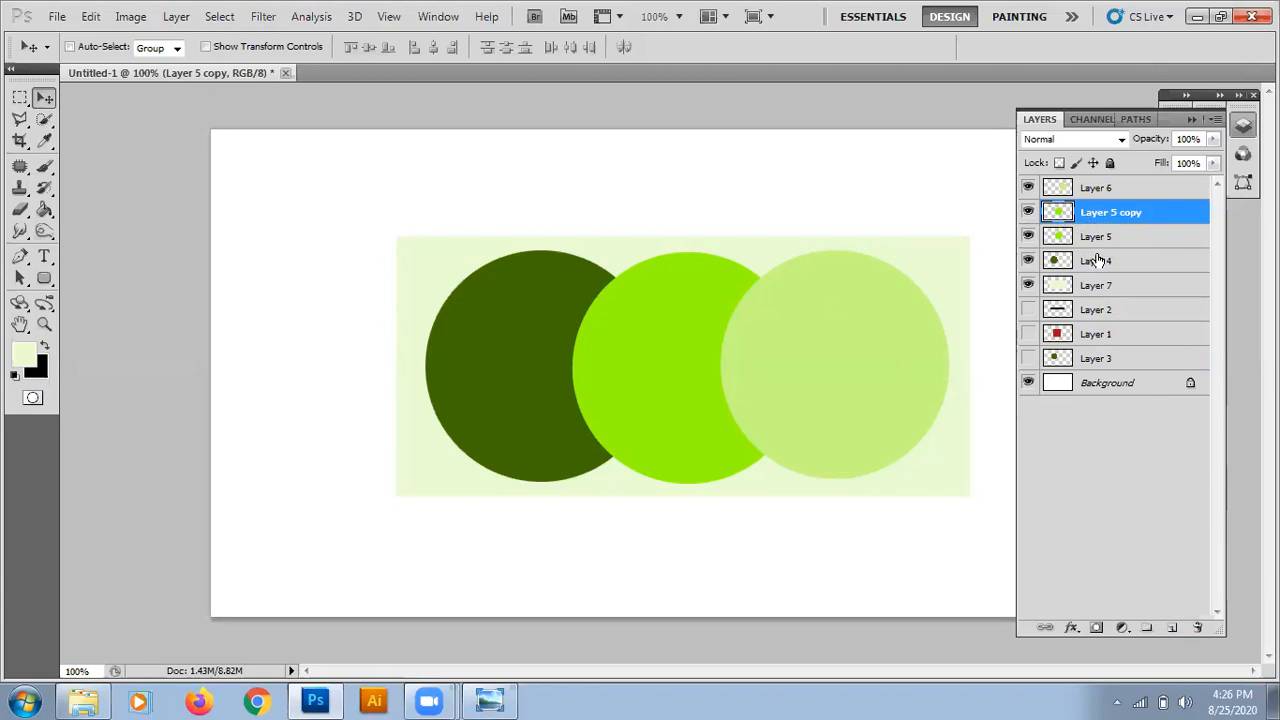
pyautogui.moveTo(654, 380); pyautogui.dragTo(305, 376)
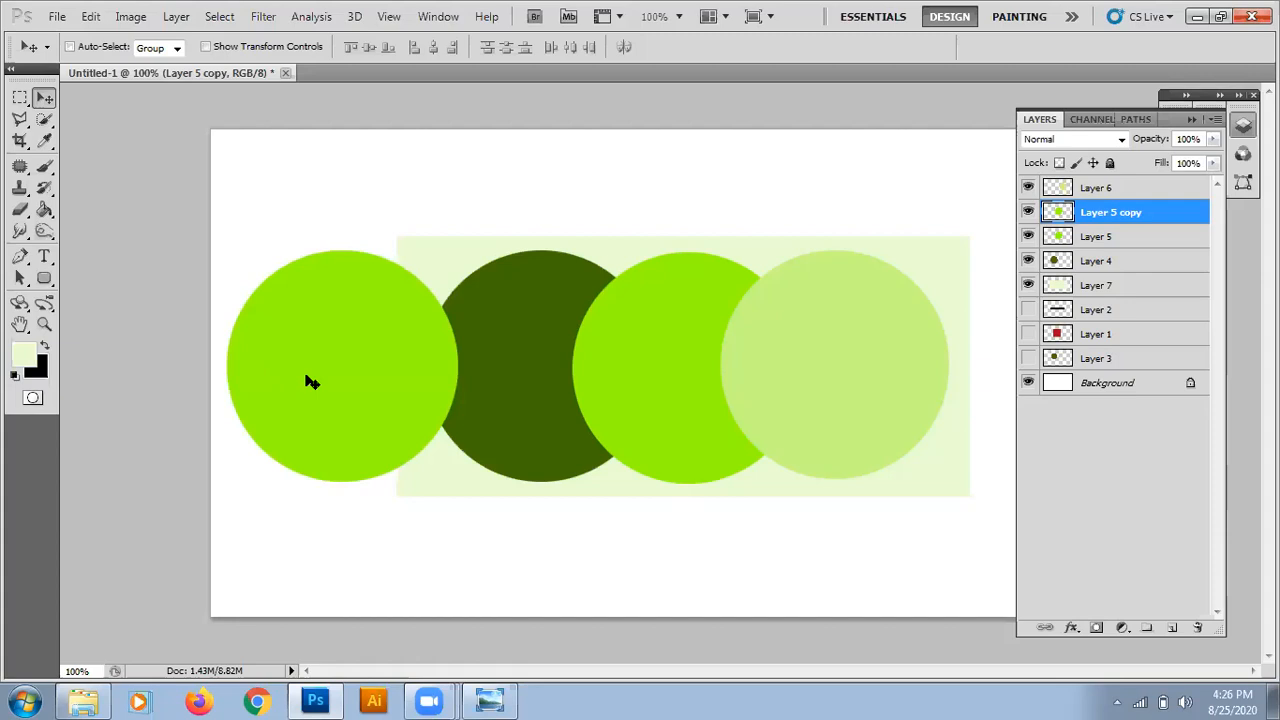
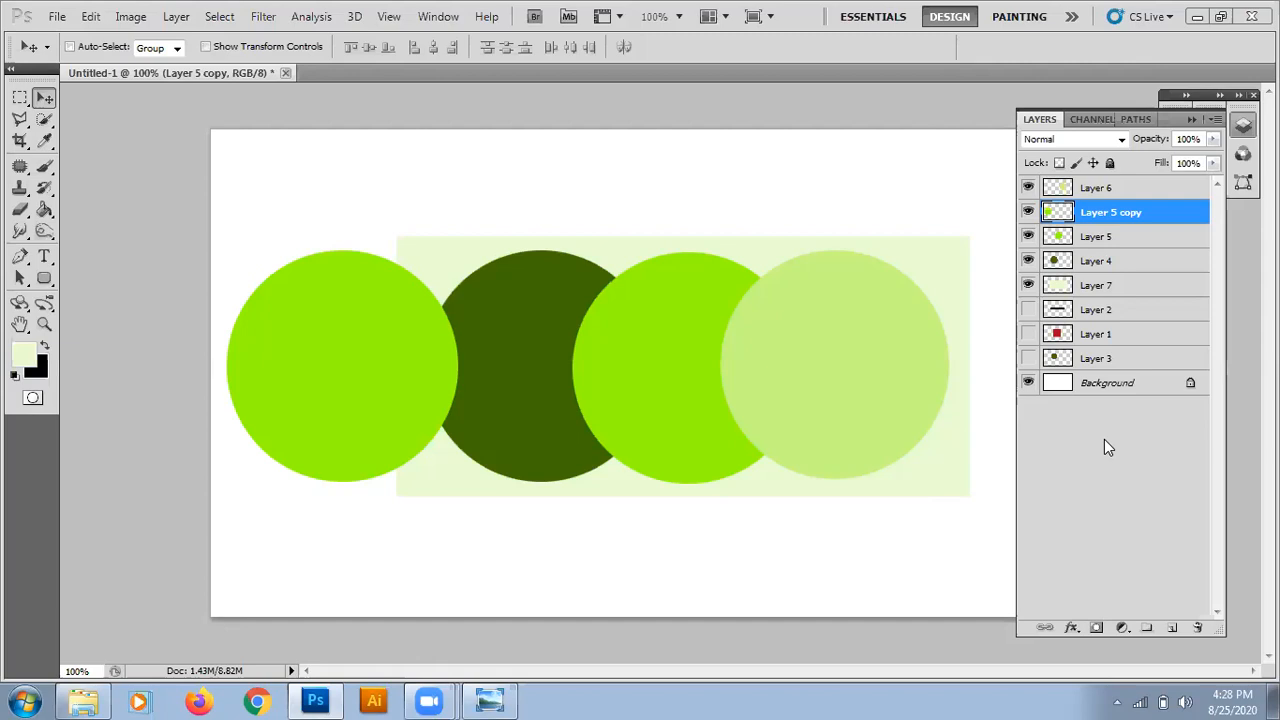
# Make a single-row marquee selection across the canvas, above the circles and the rectangle.
pyautogui.click(20, 97)
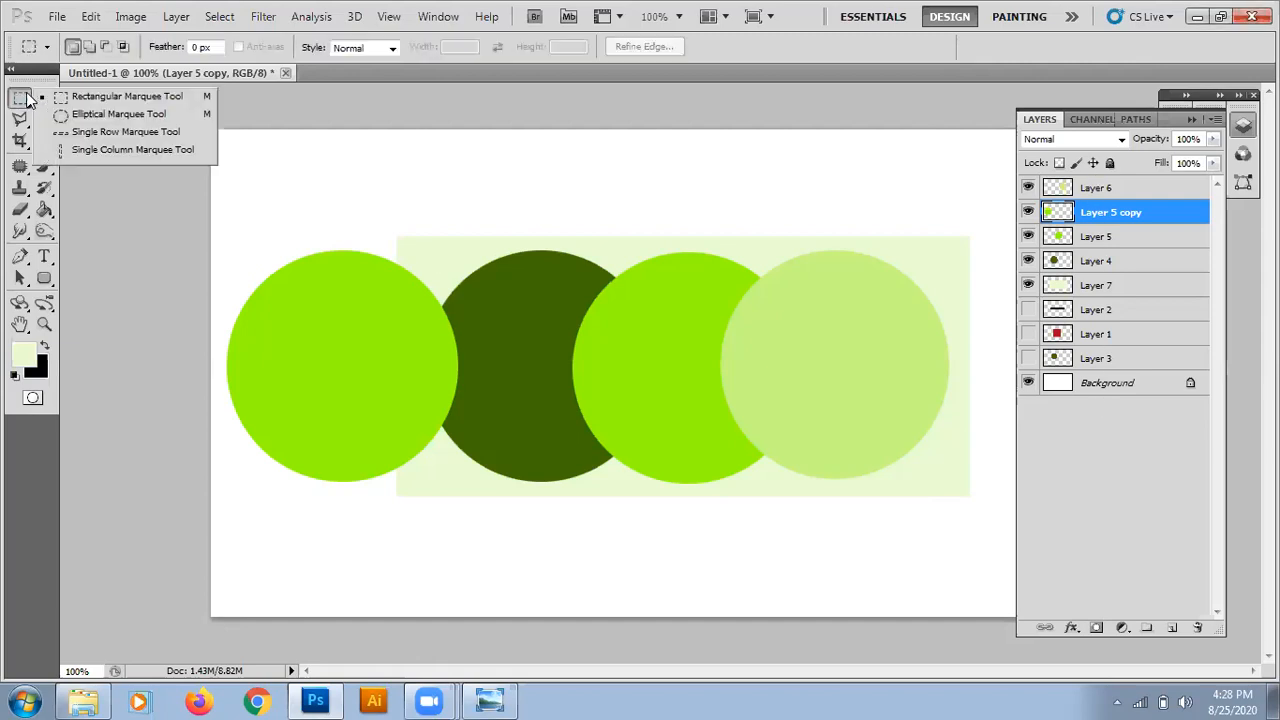
pyautogui.click(90, 132)
pyautogui.click(272, 151)
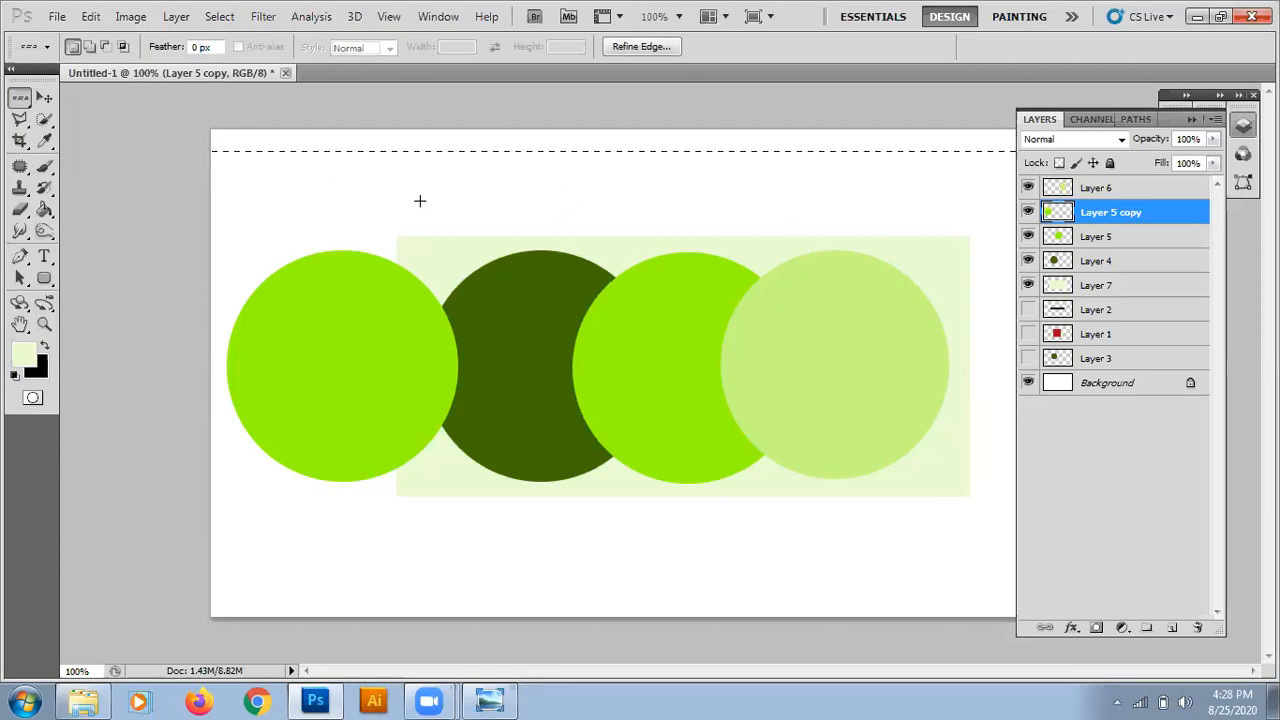
# Make a single-column marquee selection through the leftmost circle, clear it, and switch back to the Elliptical Marquee tool.
pyautogui.rightClick(20, 98)
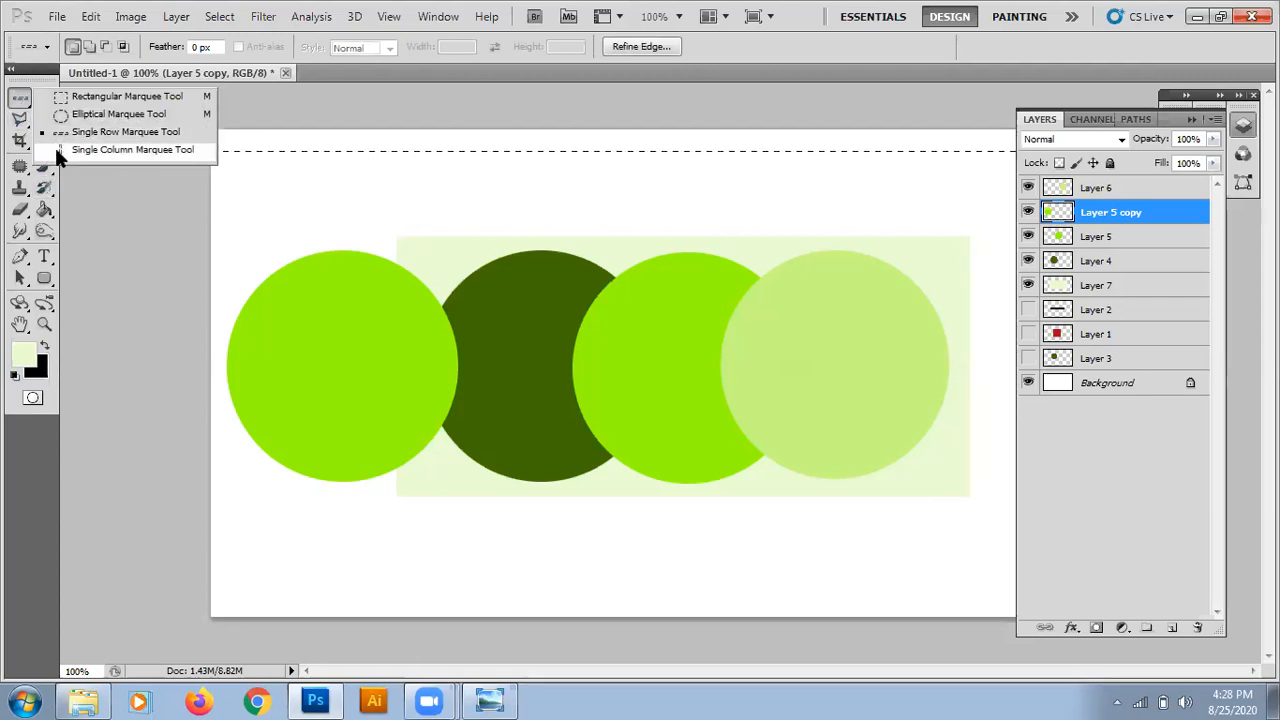
pyautogui.click(60, 148)
pyautogui.click(257, 247)
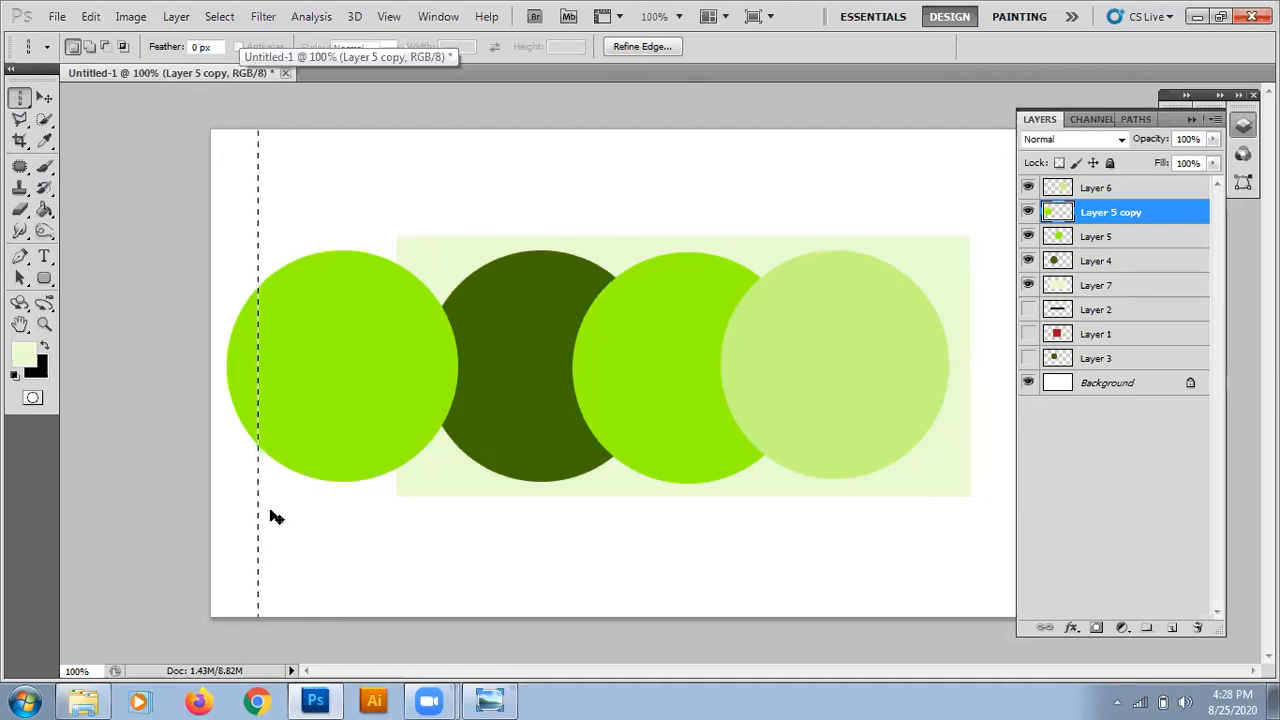
pyautogui.hotkey('ctrl', 'd')
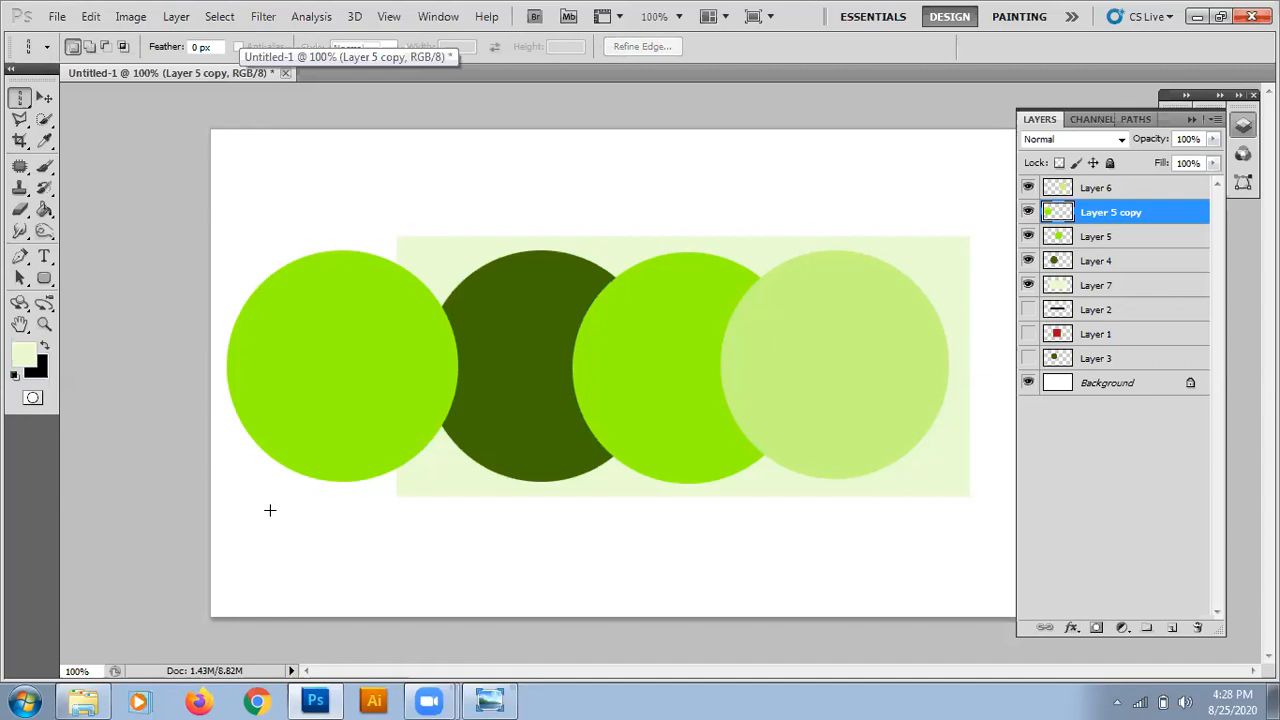
pyautogui.rightClick(20, 97)
pyautogui.click(66, 116)
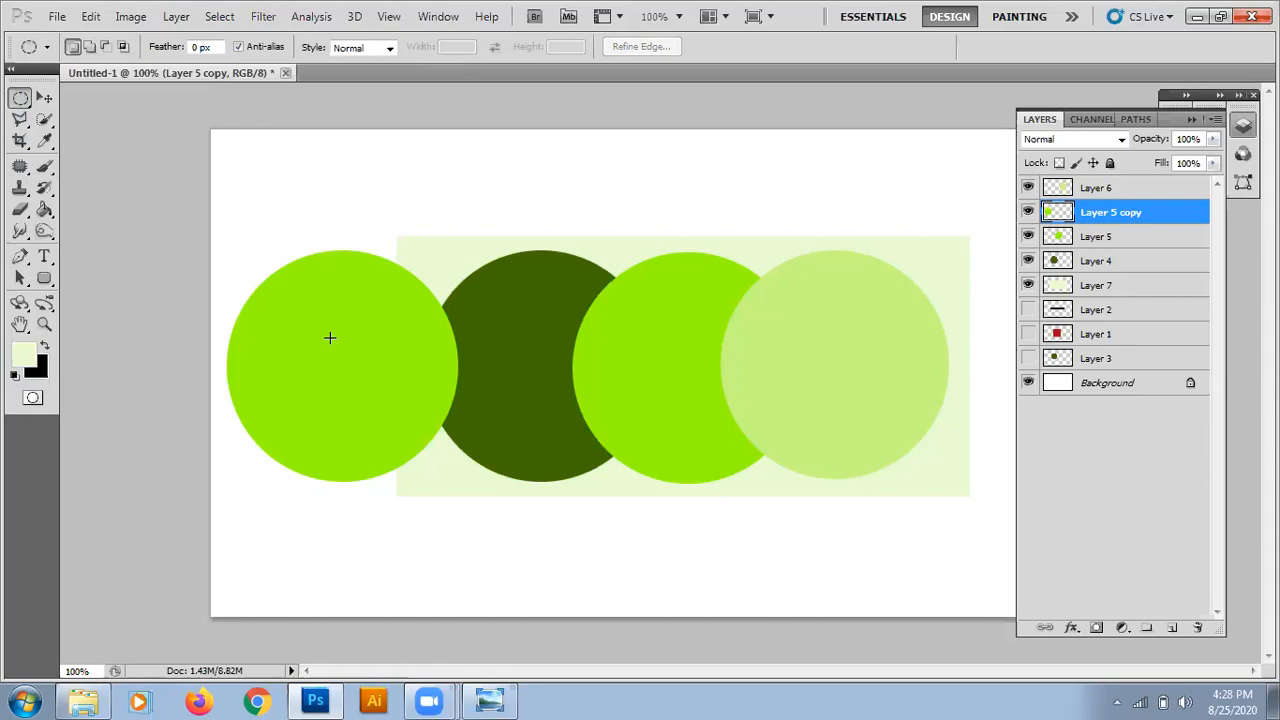
# Activate the Move tool and select Layers 7, 4 and 6 in turn, hiding and reshowing Layer 6.
pyautogui.press('v')
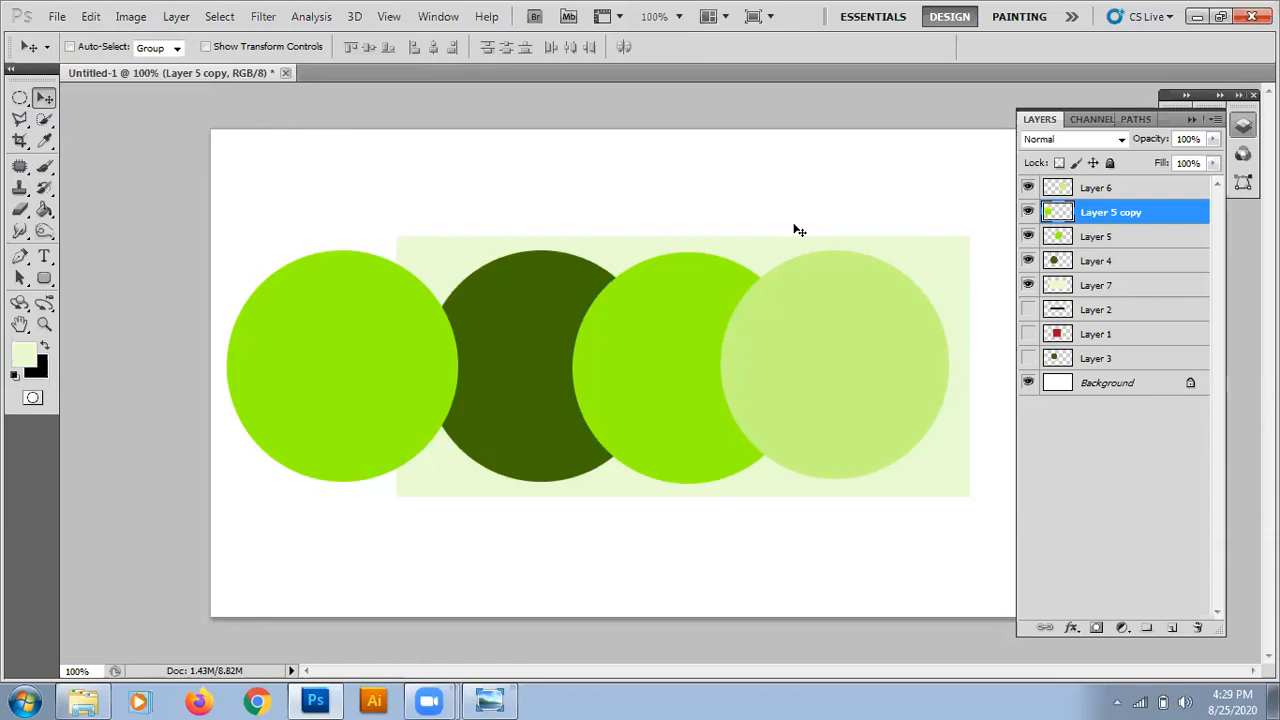
pyautogui.click(1096, 294)
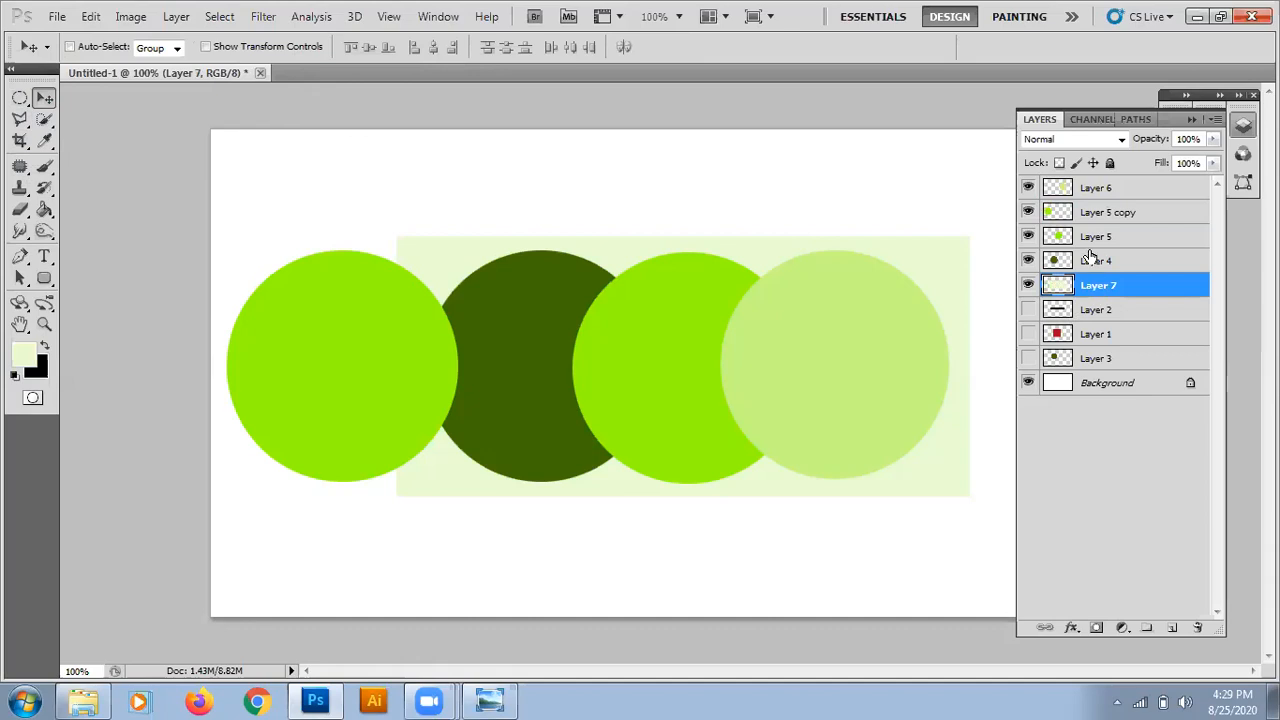
pyautogui.click(1090, 262)
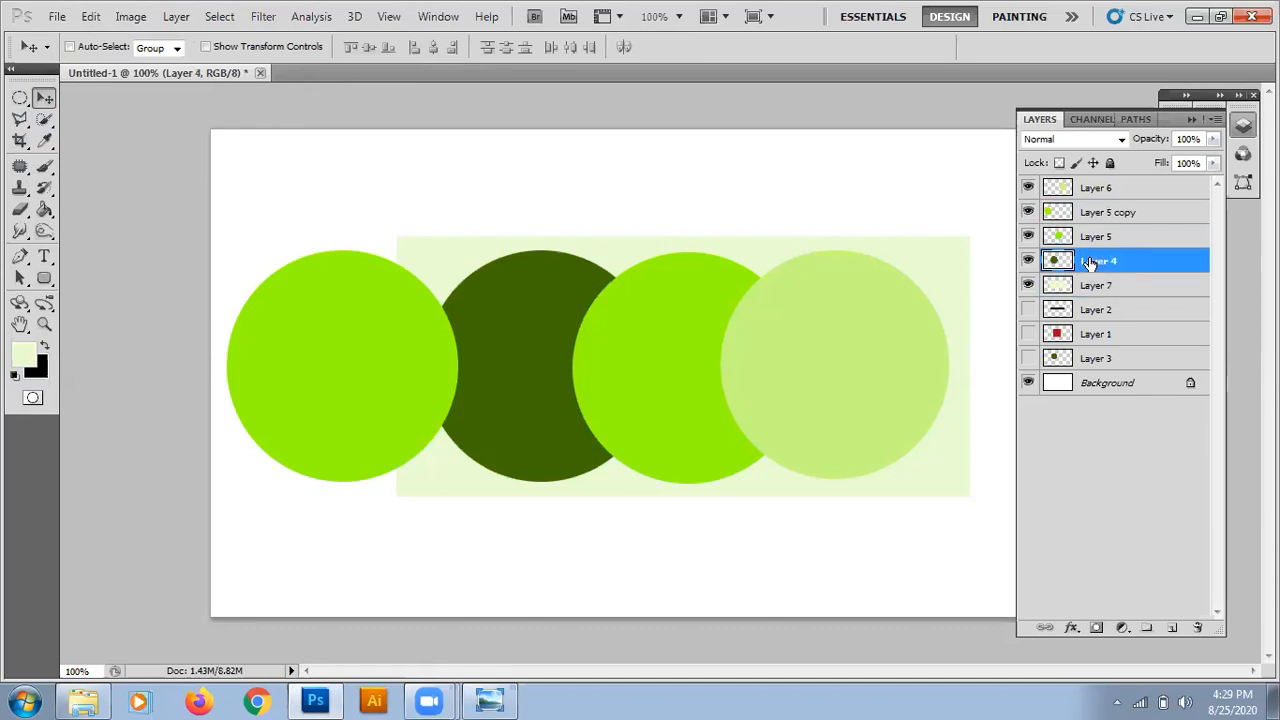
pyautogui.click(1097, 190)
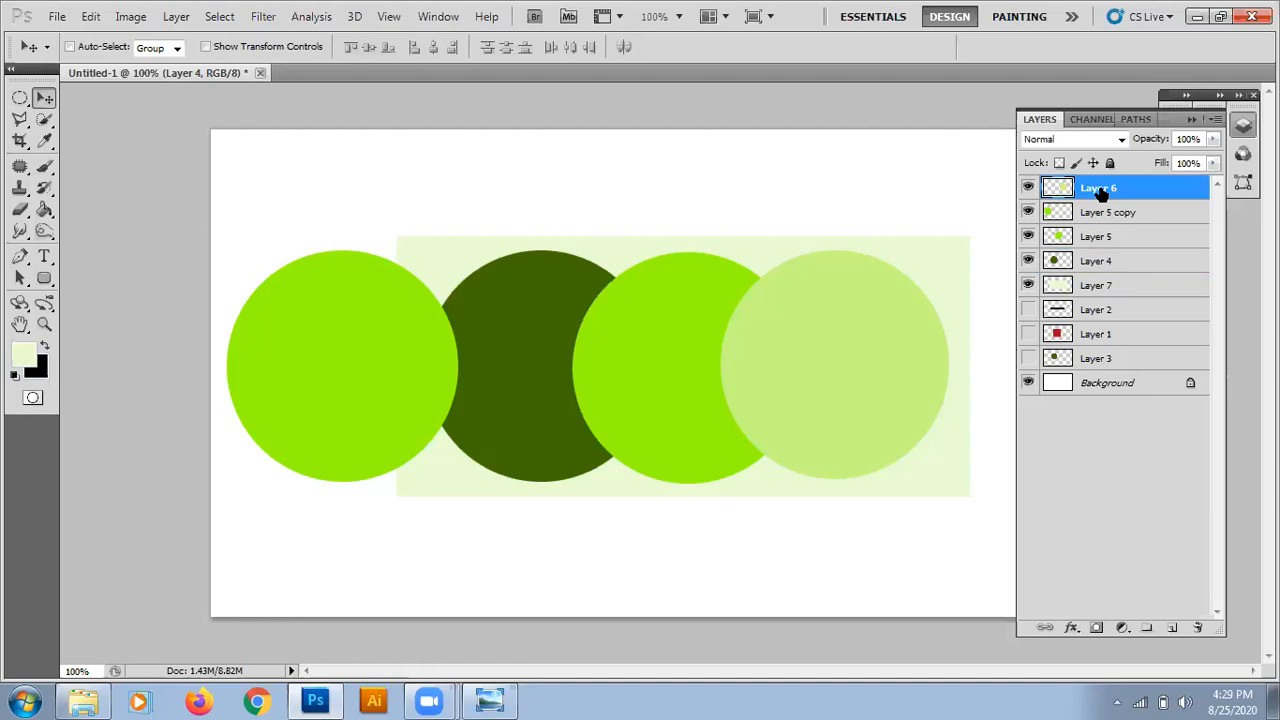
pyautogui.click(1029, 188)
pyautogui.click(1029, 188)
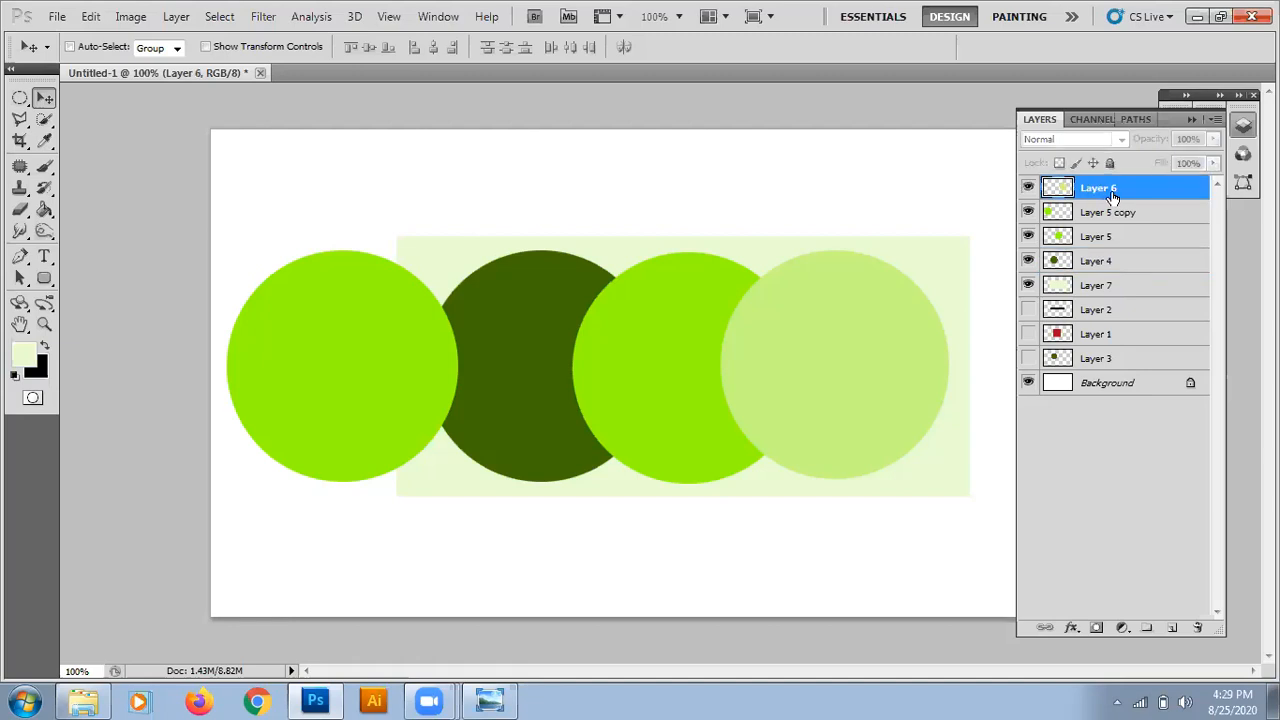
pyautogui.click(1112, 196)
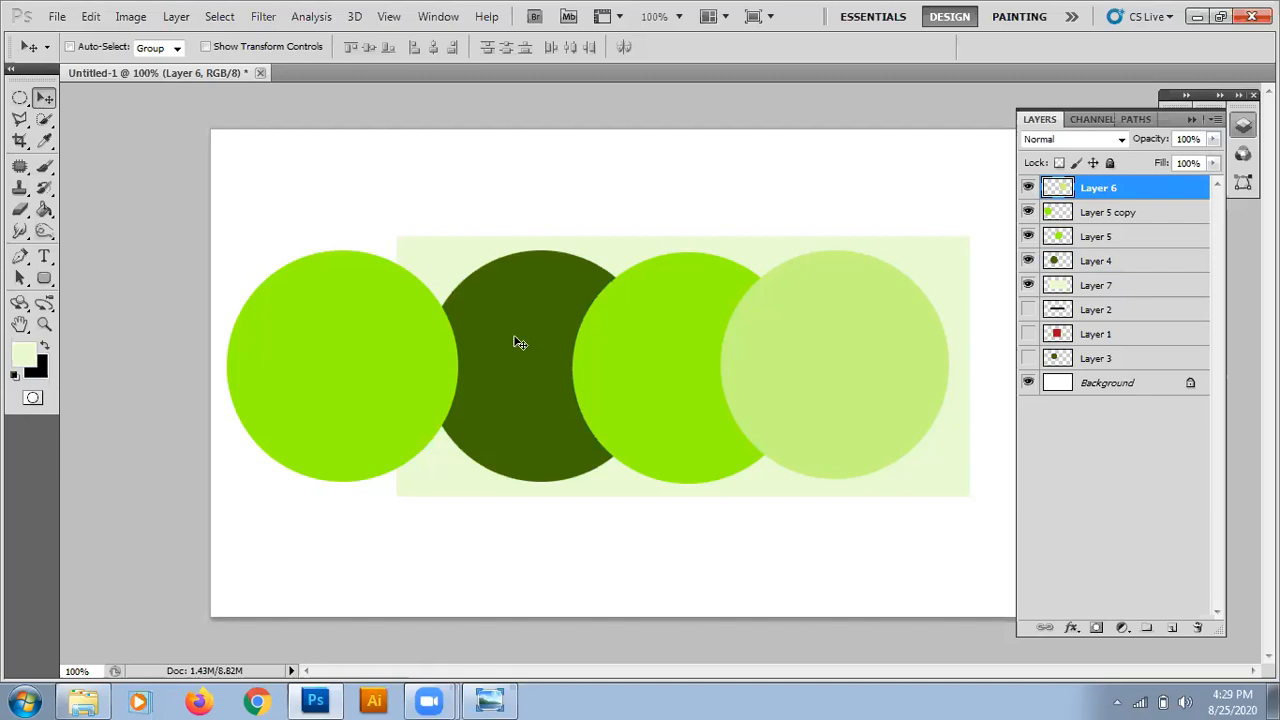
# Nudge the leftmost bright green circle on Layer 5 copy right so it overlaps more of the dark green circle.
pyautogui.click(1066, 220)
pyautogui.press('Right')
pyautogui.press('Right')
pyautogui.press('Right')
pyautogui.press('Right')
pyautogui.press('Right')
pyautogui.press('Right')
pyautogui.press('Right')
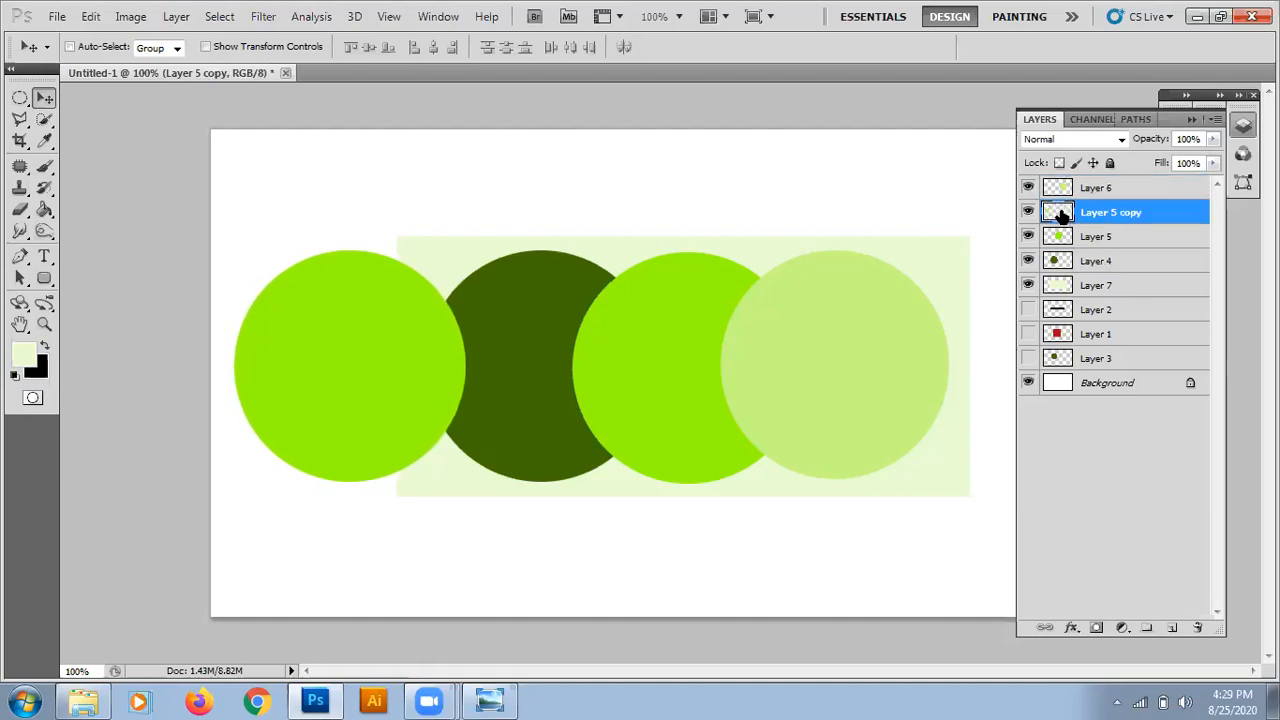
pyautogui.press('Right')
pyautogui.press('Right')
pyautogui.press('Right')
pyautogui.press('Right')
pyautogui.press('Right')
pyautogui.press('Right')
pyautogui.press('Right')
pyautogui.press('Right')
pyautogui.press('Right')
pyautogui.press('Right')
pyautogui.press('Right')
pyautogui.press('Right')
pyautogui.press('Right')
pyautogui.press('Right')
pyautogui.press('Right')
pyautogui.press('Right')
pyautogui.press('Right')
pyautogui.press('Right')
pyautogui.press('Right')
pyautogui.press('Right')
pyautogui.press('Right')
pyautogui.press('Right')
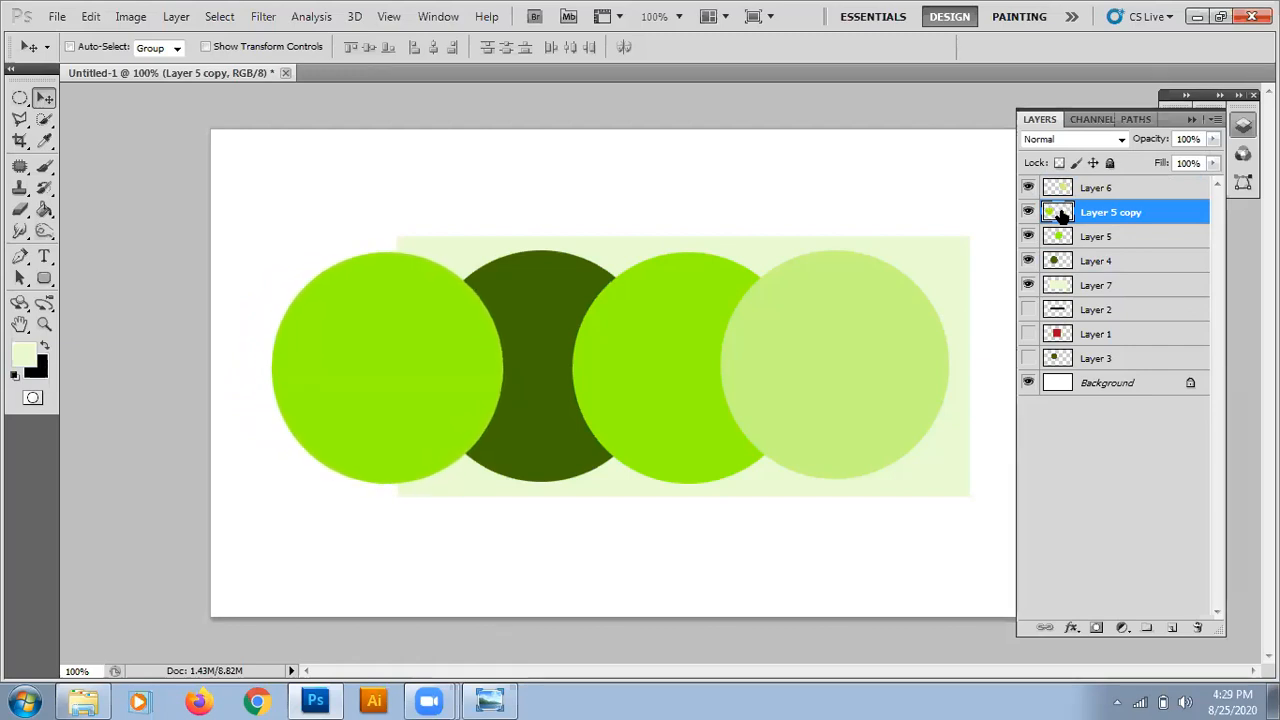
# Move Layer 4 directly above Layer 5 copy in the stack and set its opacity to 50%.
pyautogui.click(1098, 262)
pyautogui.moveTo(1098, 262)
pyautogui.mouseDown()
pyautogui.moveTo(1086, 214)
pyautogui.moveTo(1058, 211)
pyautogui.mouseUp()
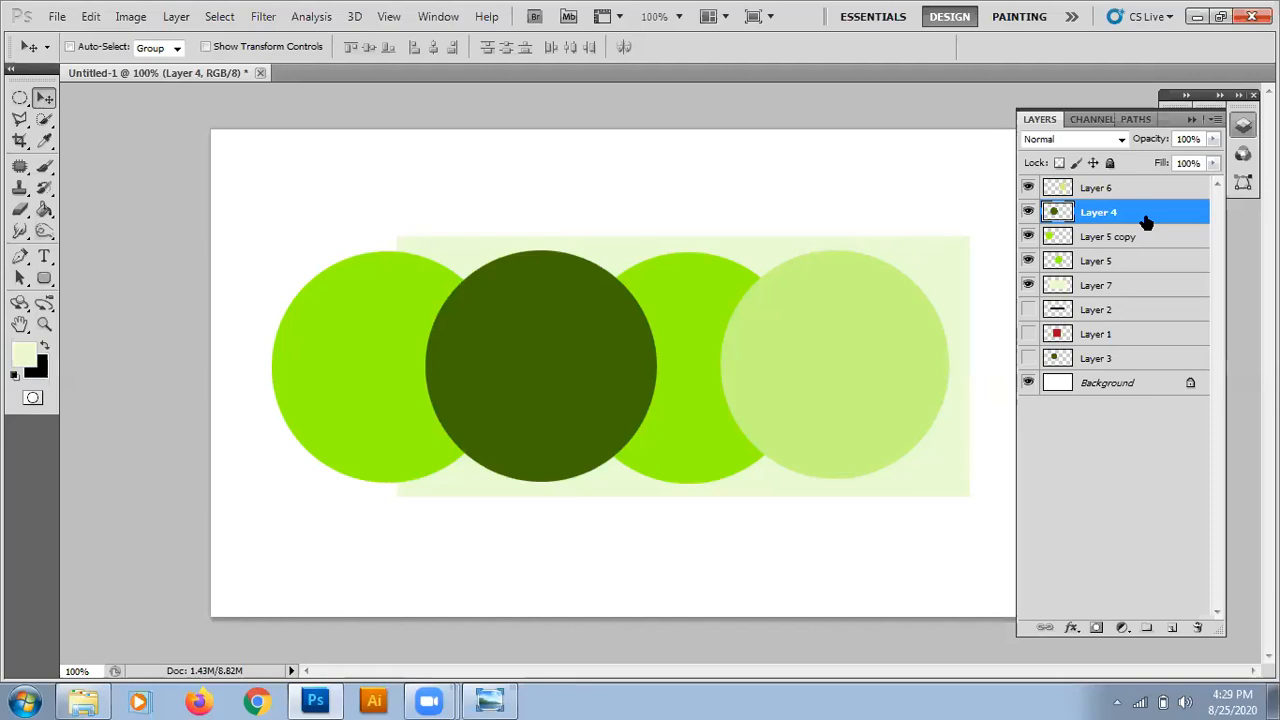
pyautogui.click(1188, 139)
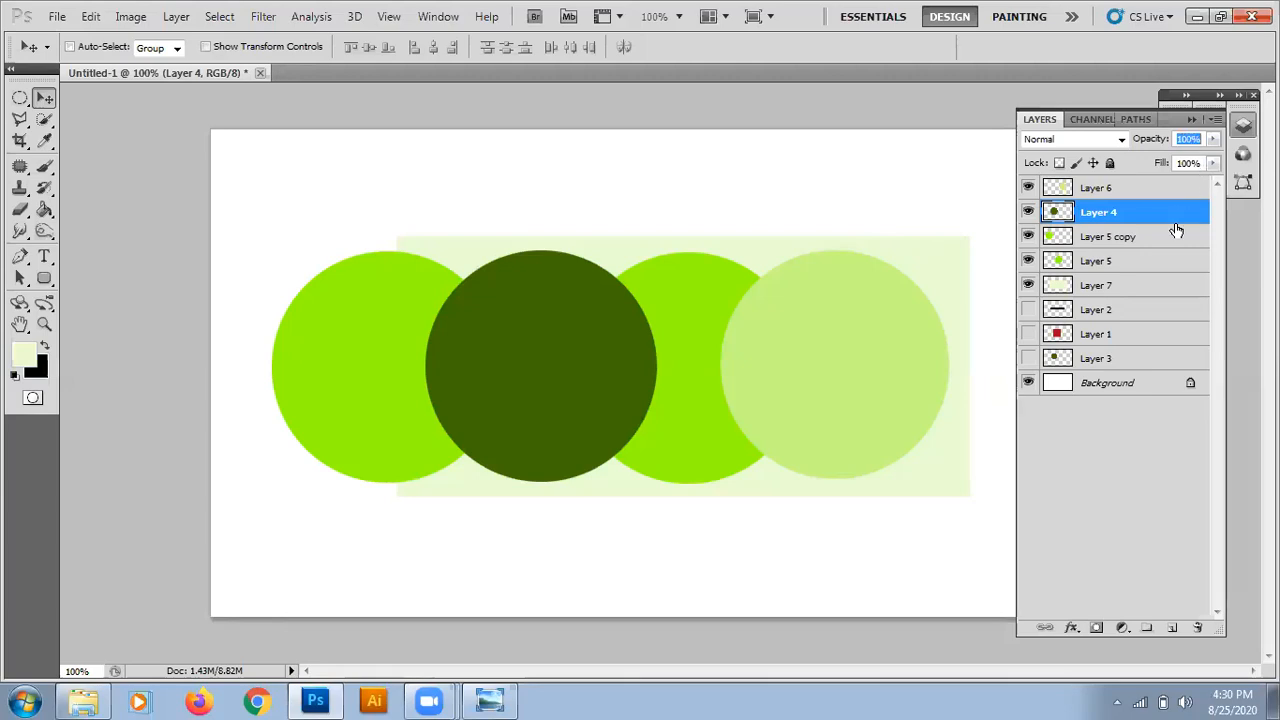
pyautogui.write('50')
pyautogui.press('Return')
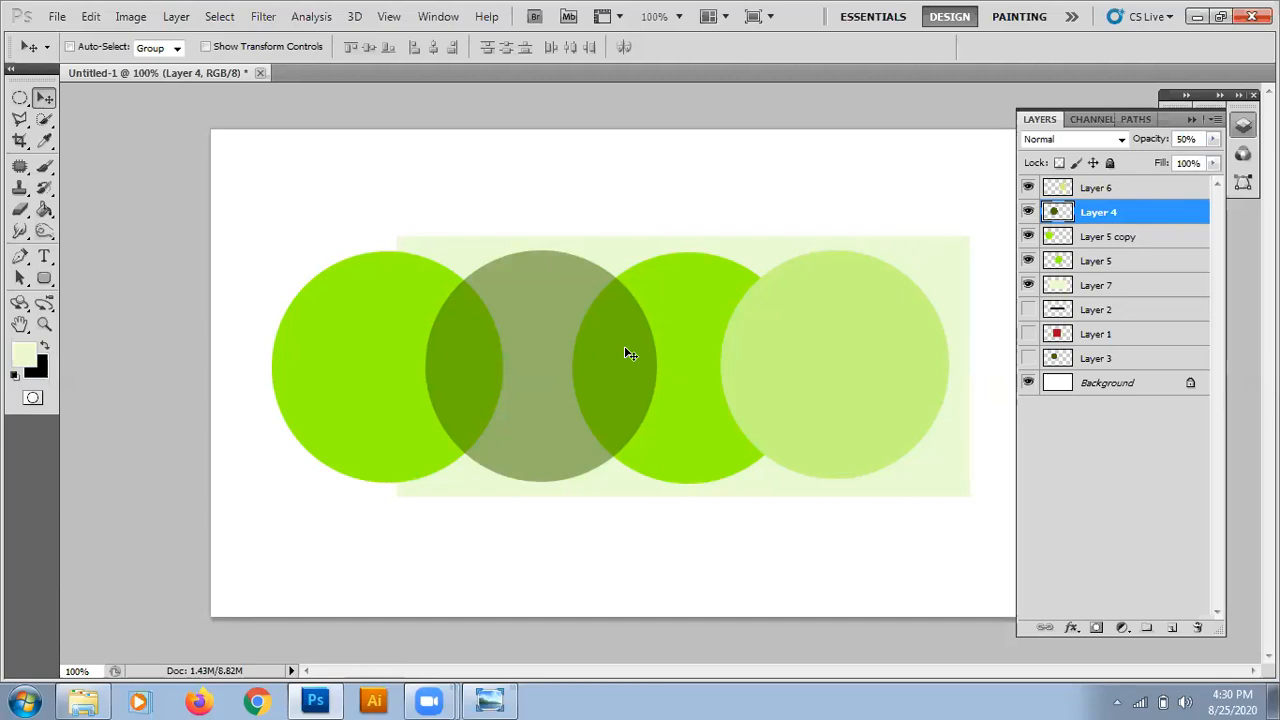
# Adjust the opacity of Layer 4 gradually, ending at 57%.
pyautogui.click(1185, 139)
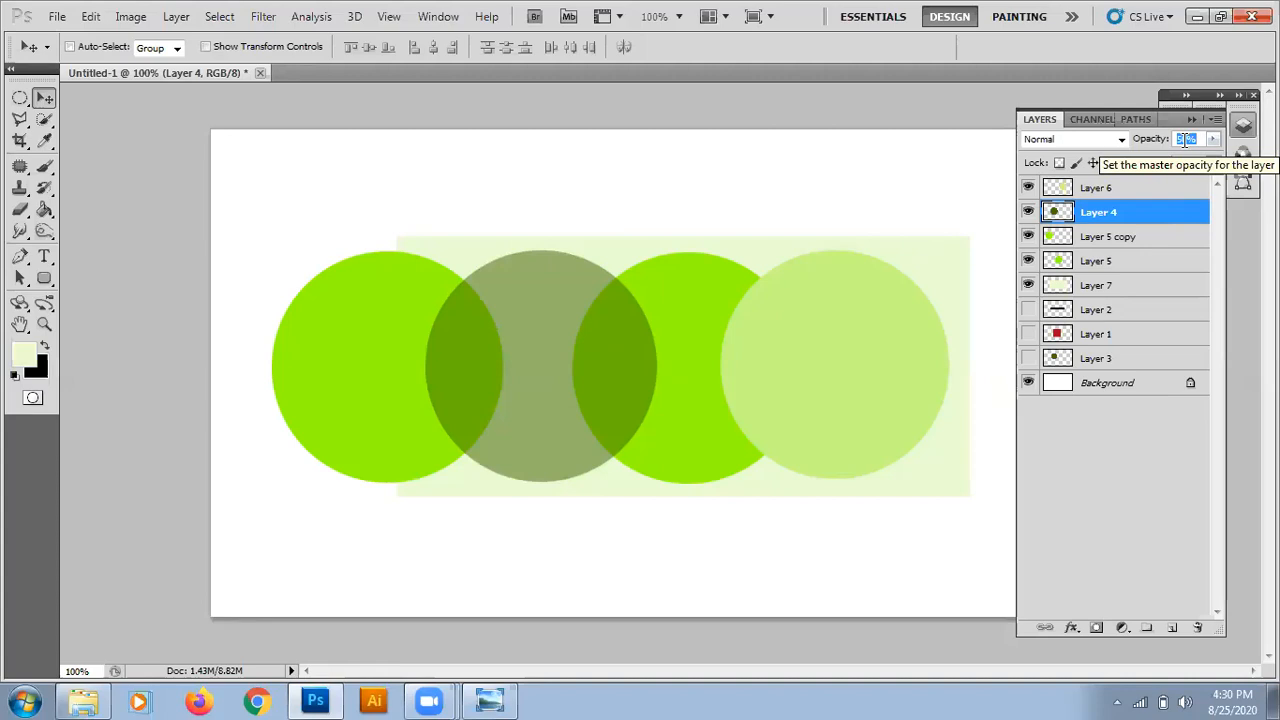
pyautogui.click(545, 346)
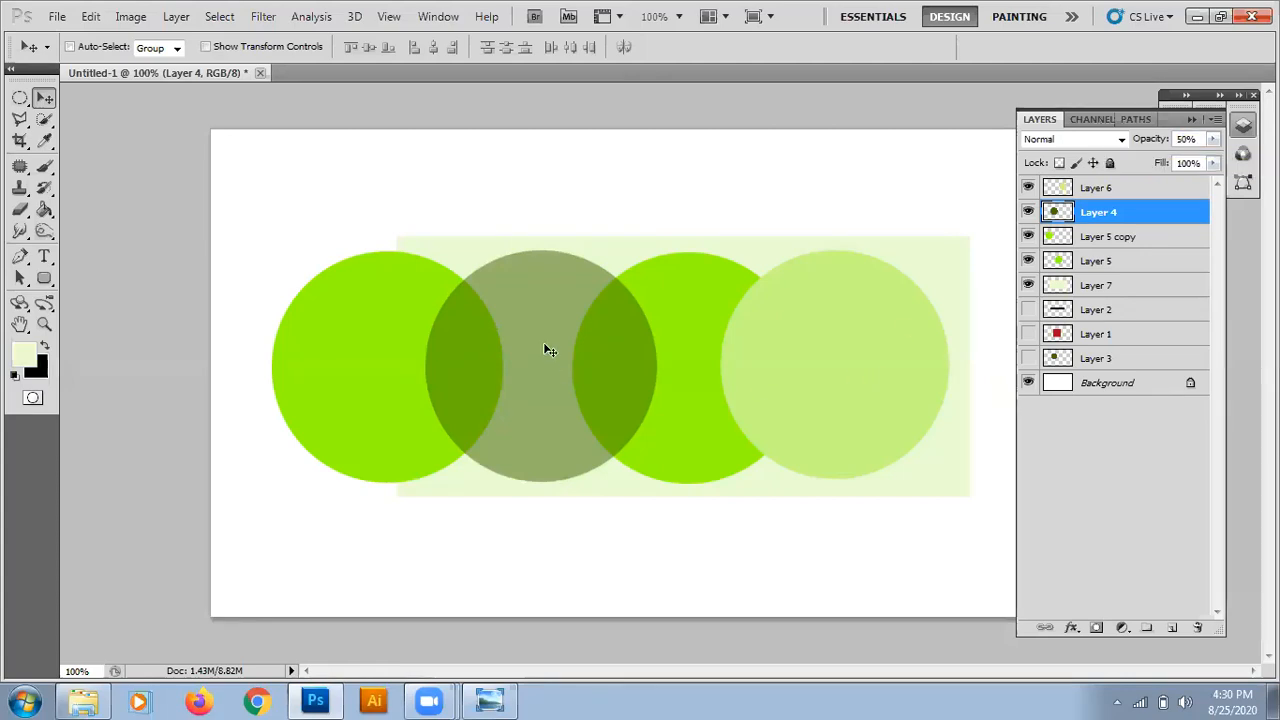
pyautogui.click(1214, 140)
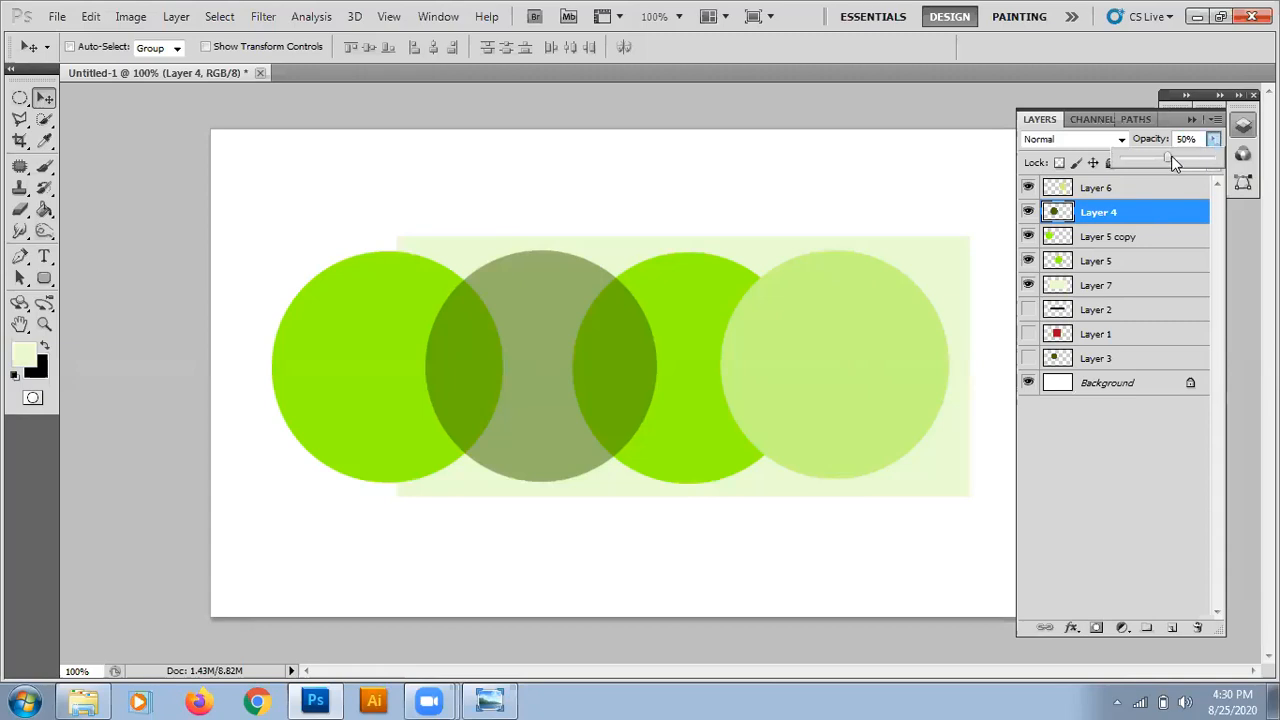
pyautogui.moveTo(1166, 160)
pyautogui.mouseDown()
pyautogui.moveTo(1134, 159)
pyautogui.moveTo(1172, 162)
pyautogui.mouseUp()
pyautogui.click(1090, 222)
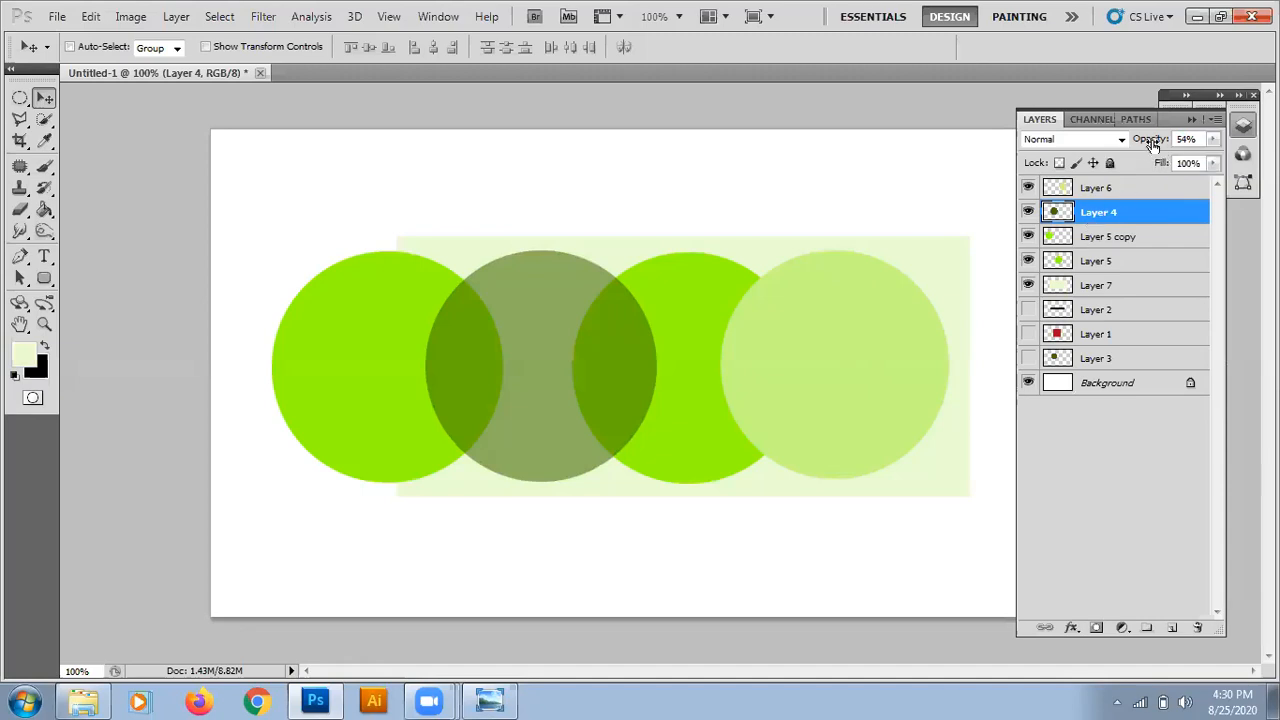
pyautogui.moveTo(1152, 145)
pyautogui.mouseDown()
pyautogui.moveTo(1116, 146)
pyautogui.moveTo(1172, 146)
pyautogui.moveTo(1156, 146)
pyautogui.mouseUp()
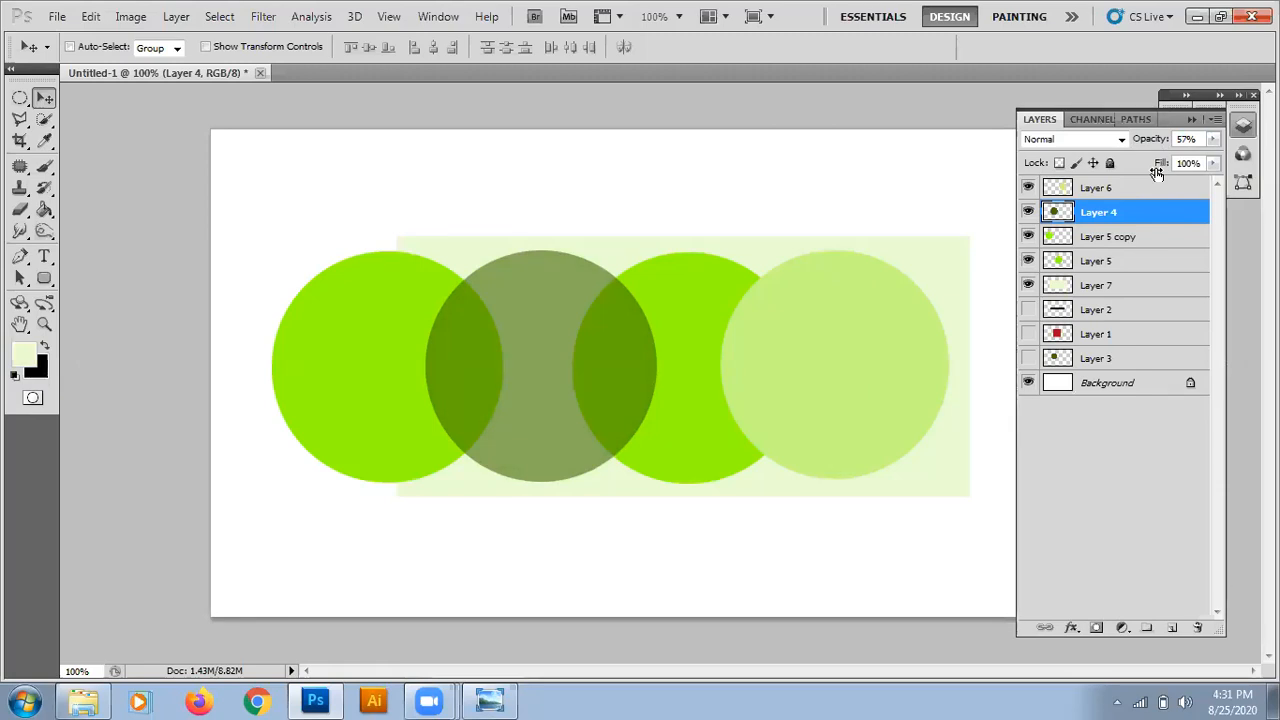
# Set the opacity of Layer 4 to 100%.
pyautogui.click(1186, 140)
pyautogui.write('100')
pyautogui.press('Return')
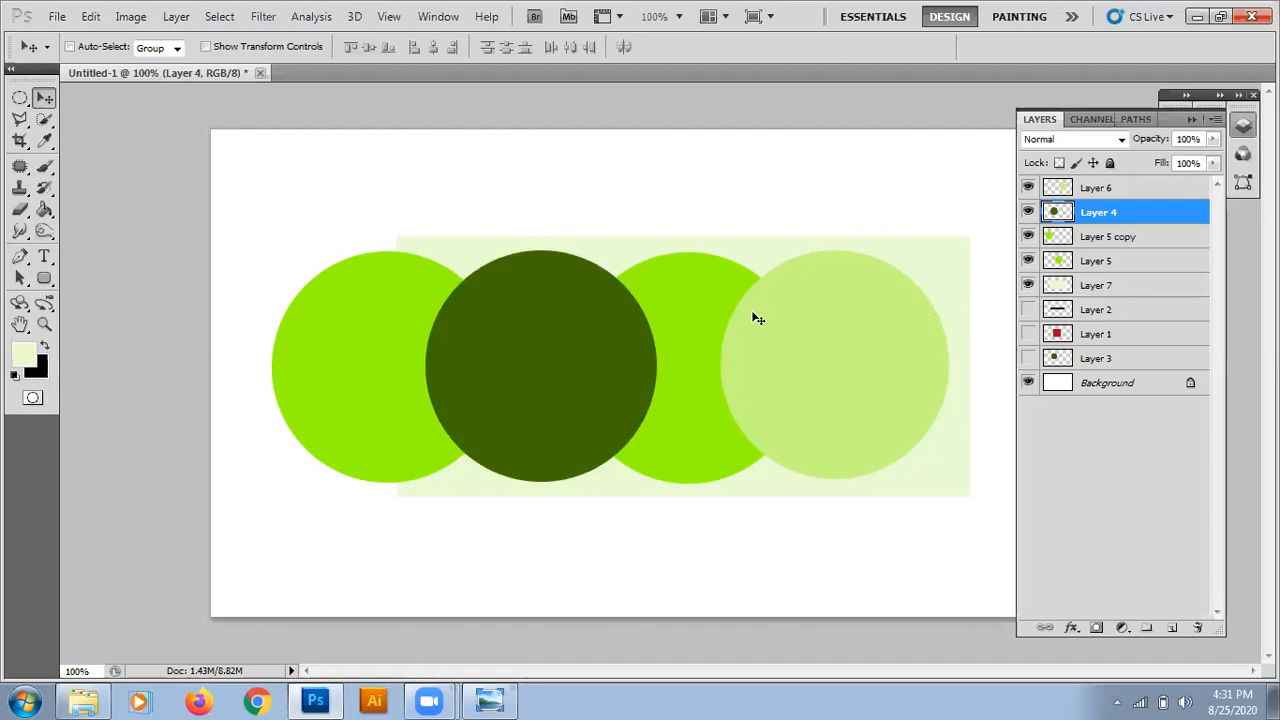
# Recolour the leftmost circle on Layer 5 copy red (ff0000) by locking its transparent pixels and filling with the foreground colour.
pyautogui.rightClick(373, 291)
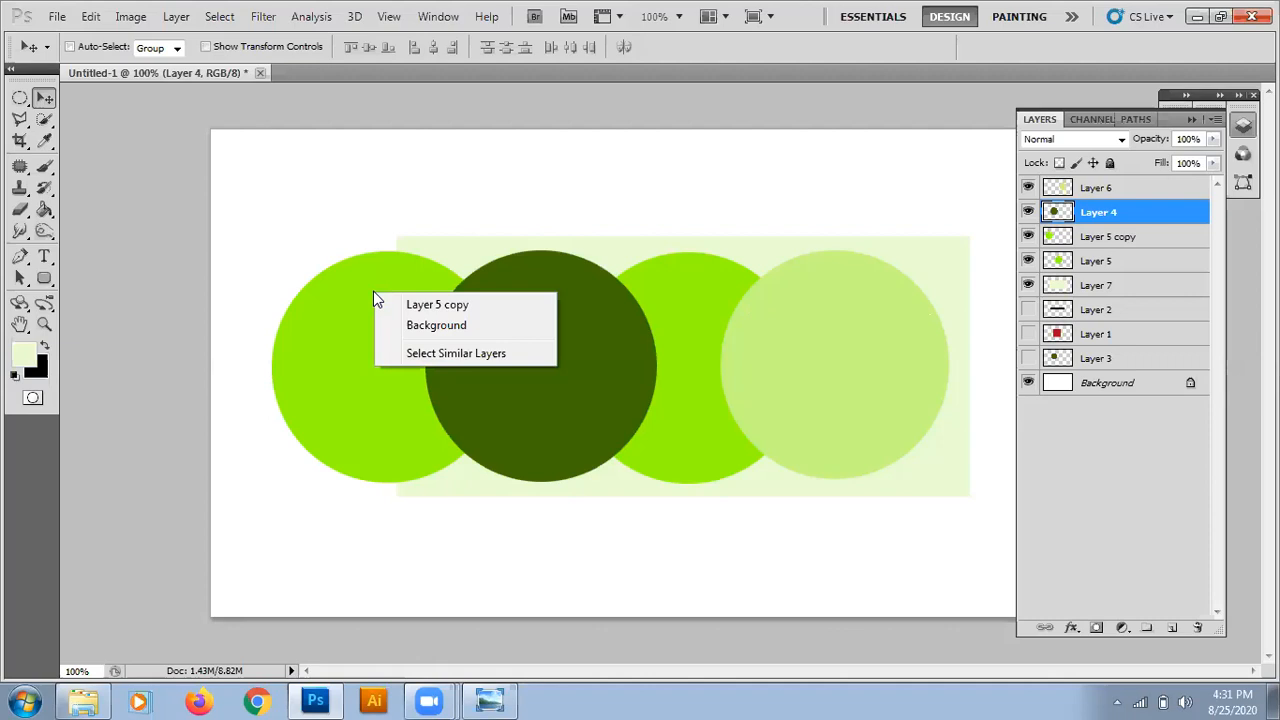
pyautogui.click(398, 306)
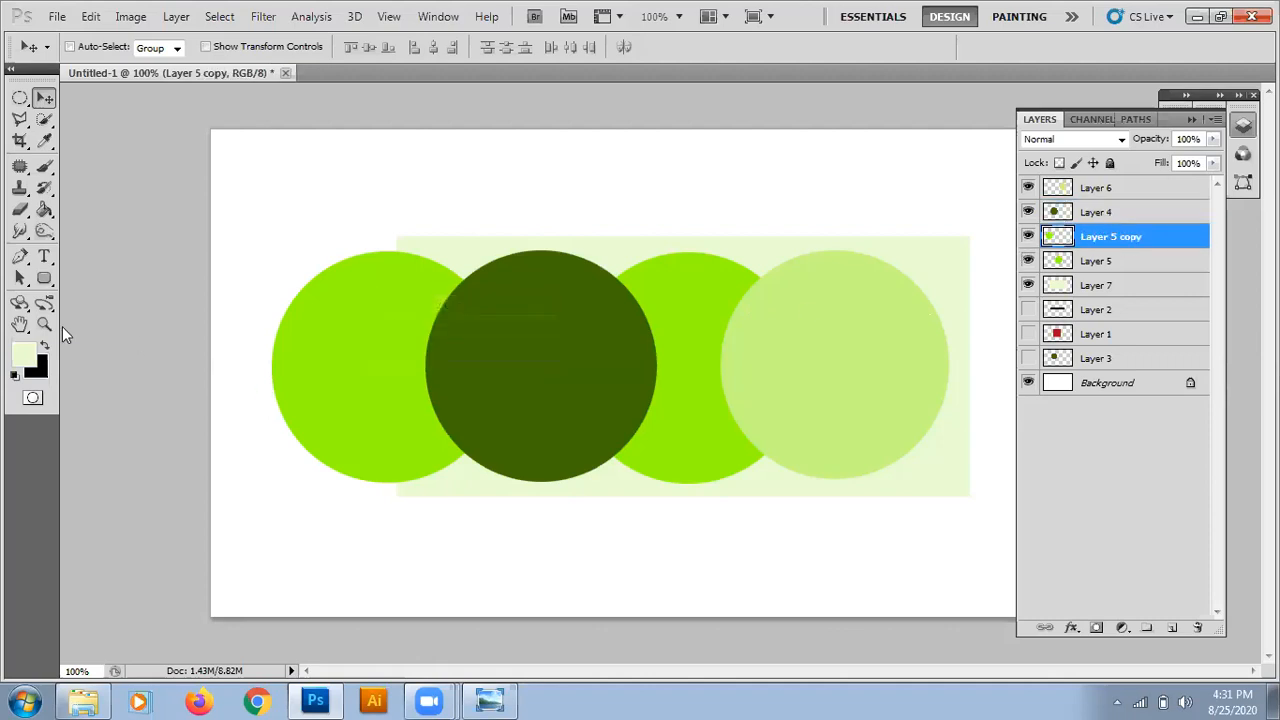
pyautogui.click(22, 352)
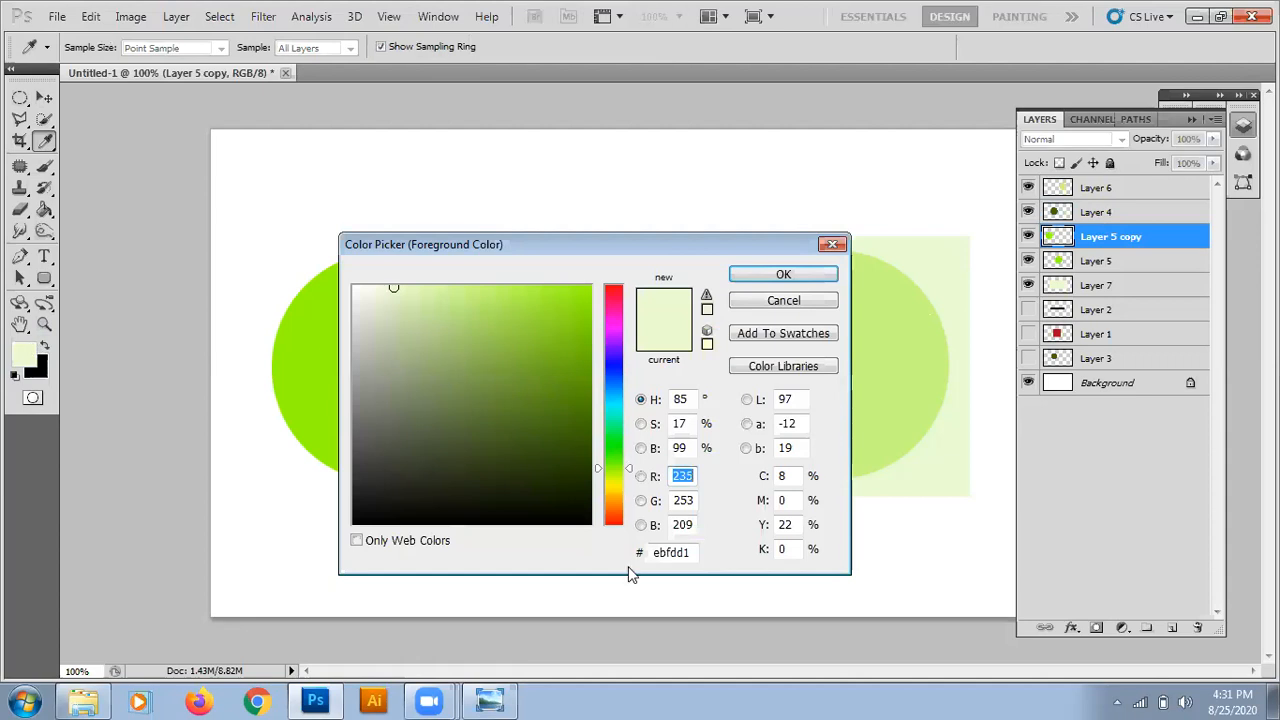
pyautogui.moveTo(609, 467); pyautogui.dragTo(620, 563)
pyautogui.moveTo(551, 287); pyautogui.dragTo(617, 261)
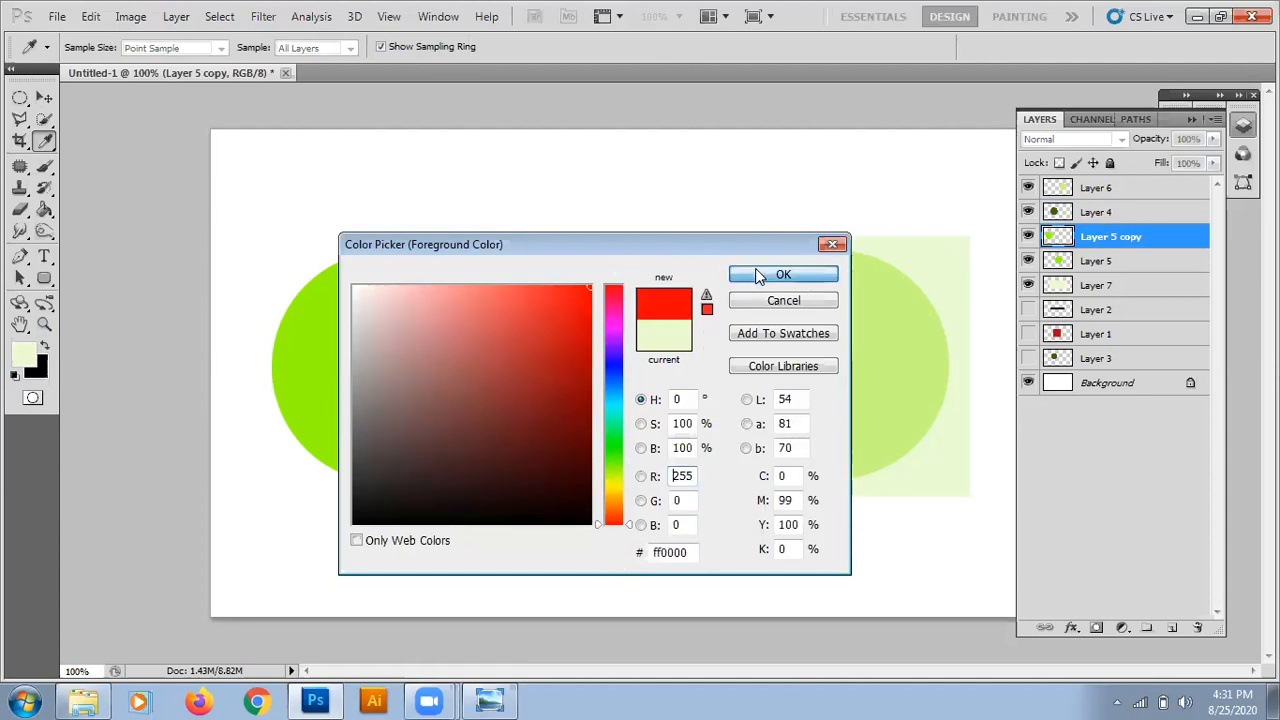
pyautogui.click(783, 274)
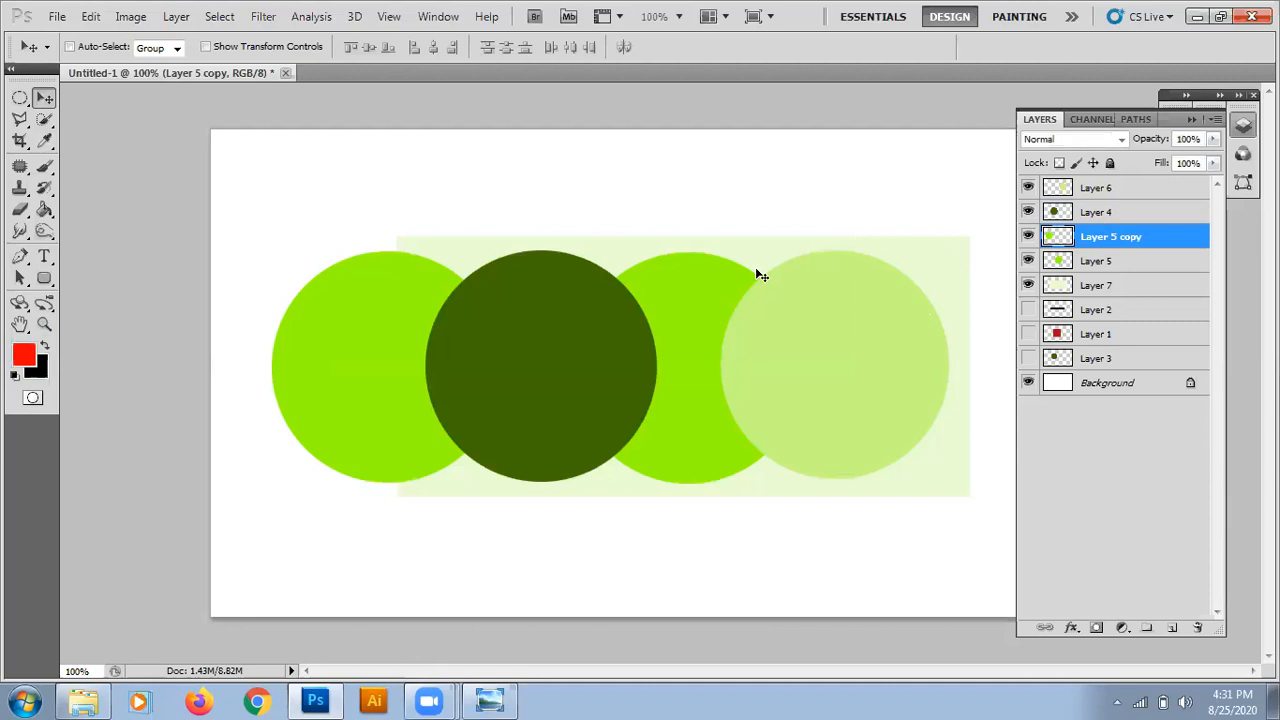
pyautogui.click(1060, 163)
pyautogui.hotkey('alt', 'BackSpace')
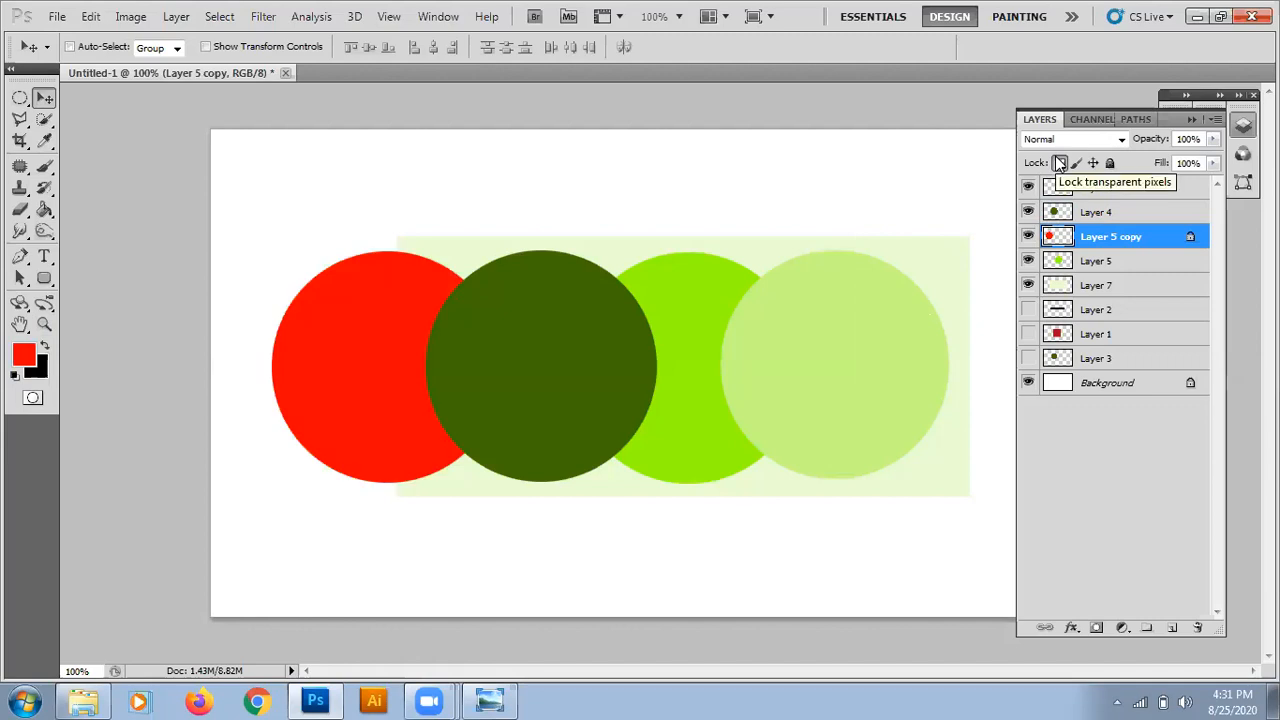
# Set the opacity of both Layer 4 and Layer 5 copy to 50%.
pyautogui.click(1105, 211)
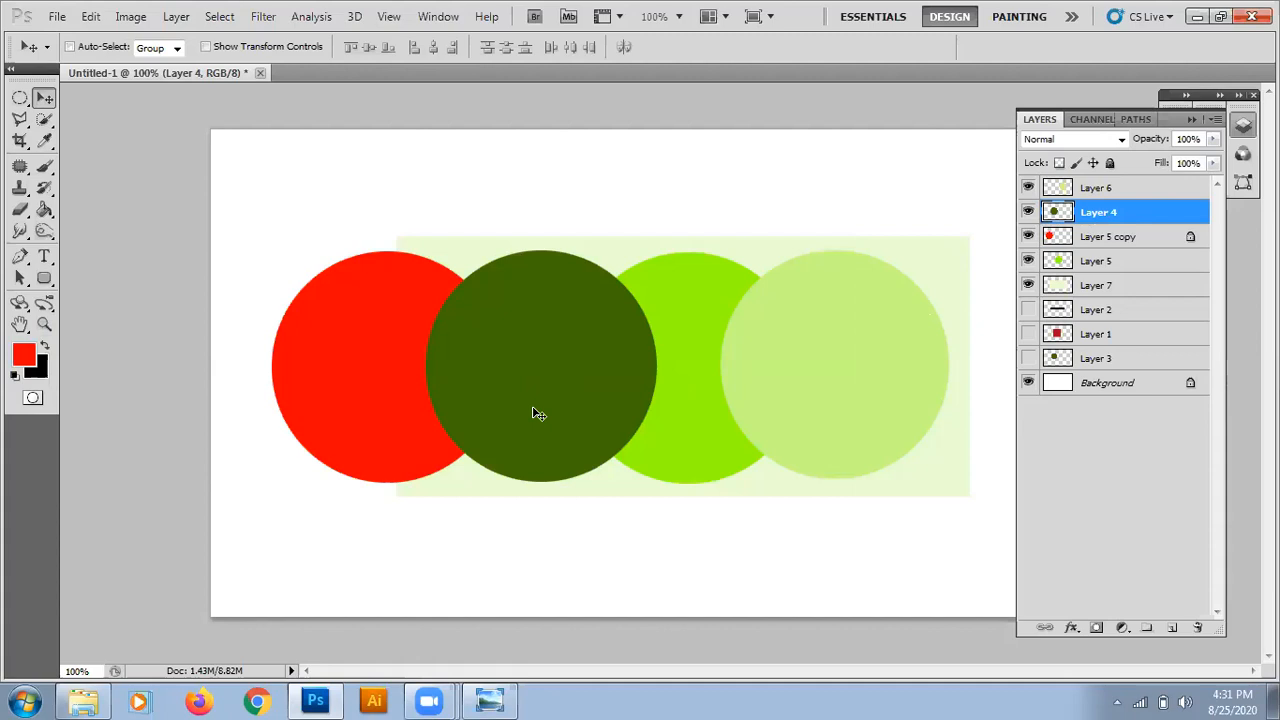
pyautogui.press('5')
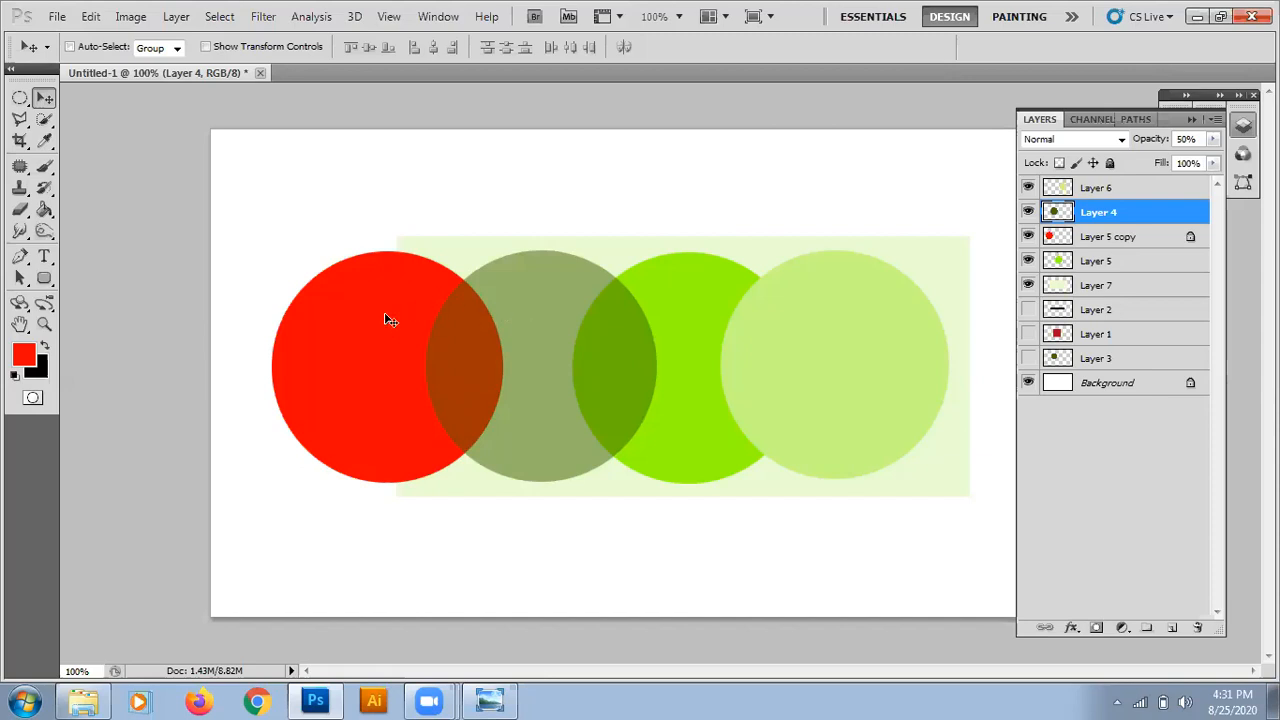
pyautogui.click(1122, 240)
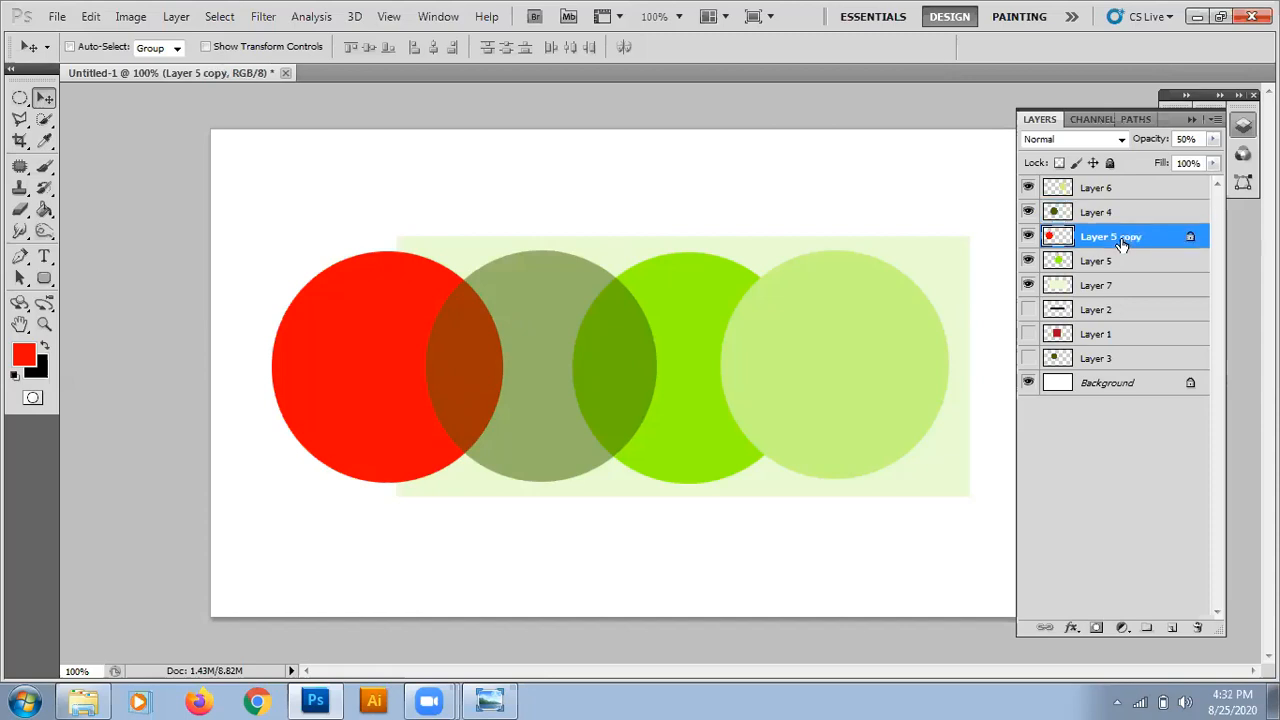
pyautogui.press('5')
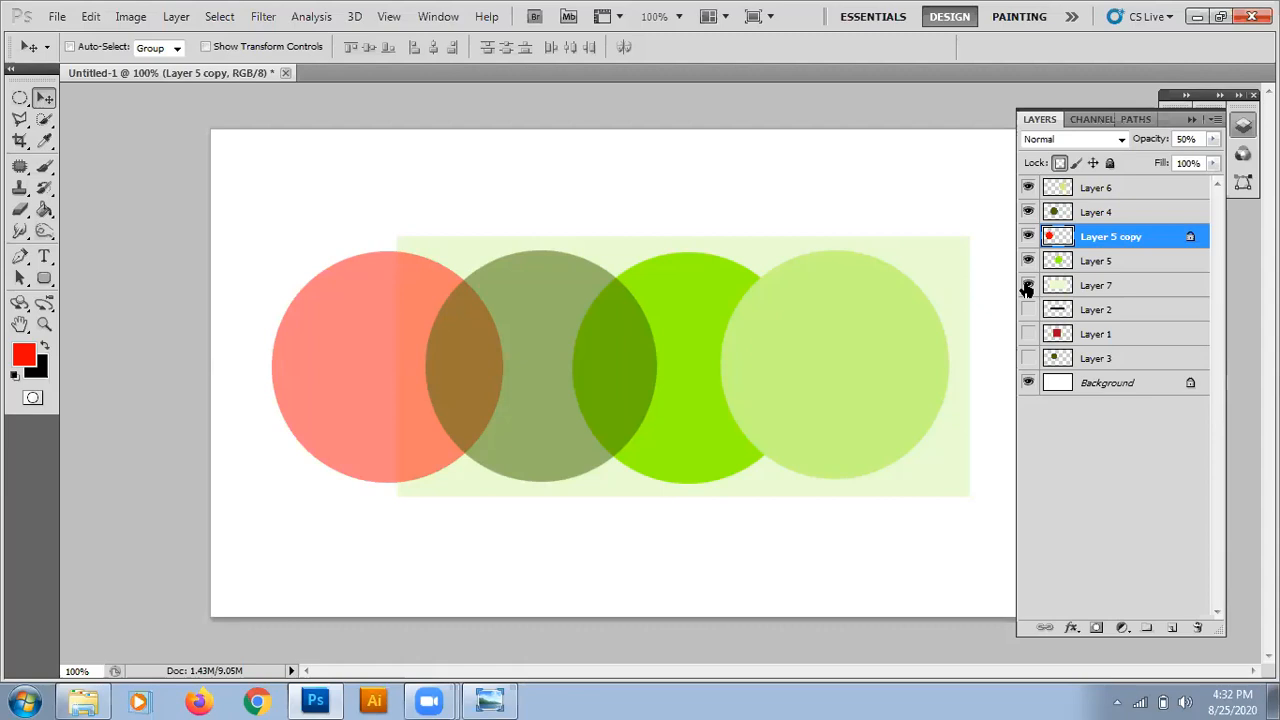
# Hide Layer 6, Layer 4, Layer 5 copy, Layer 5 and Layer 7 so only the Background stays on.
pyautogui.moveTo(1028, 260); pyautogui.dragTo(1028, 188)
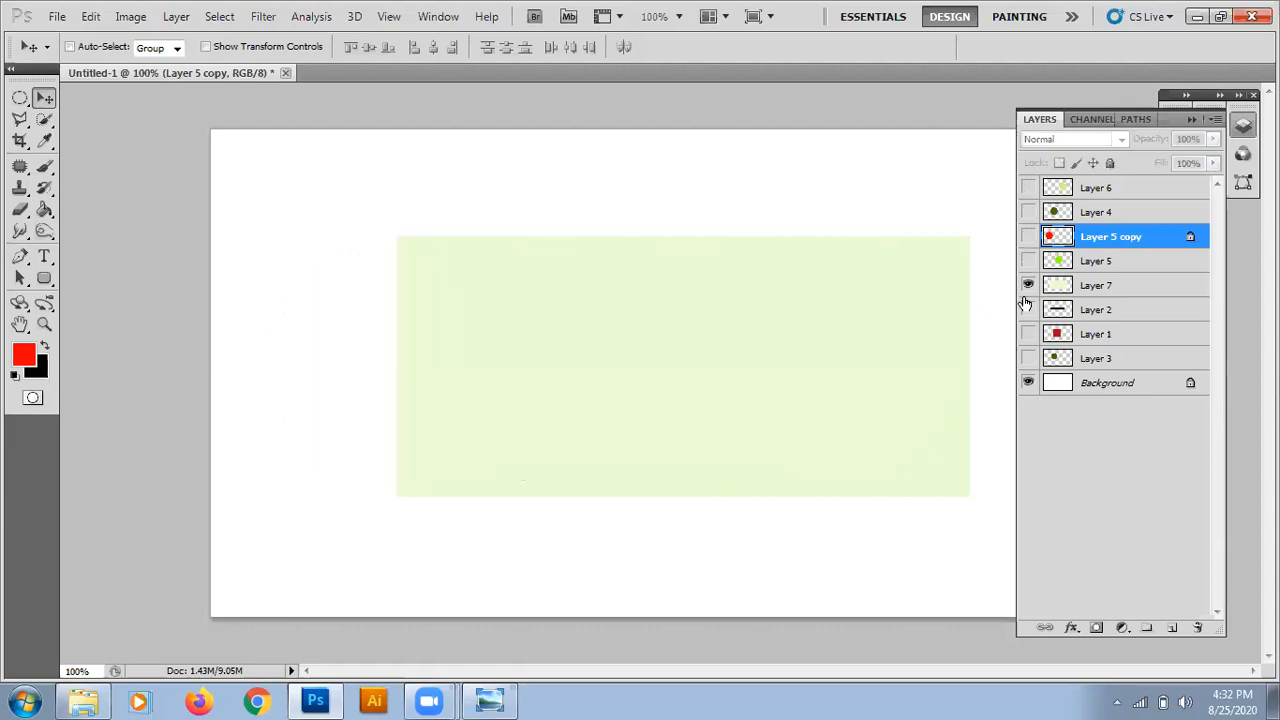
pyautogui.click(1068, 288)
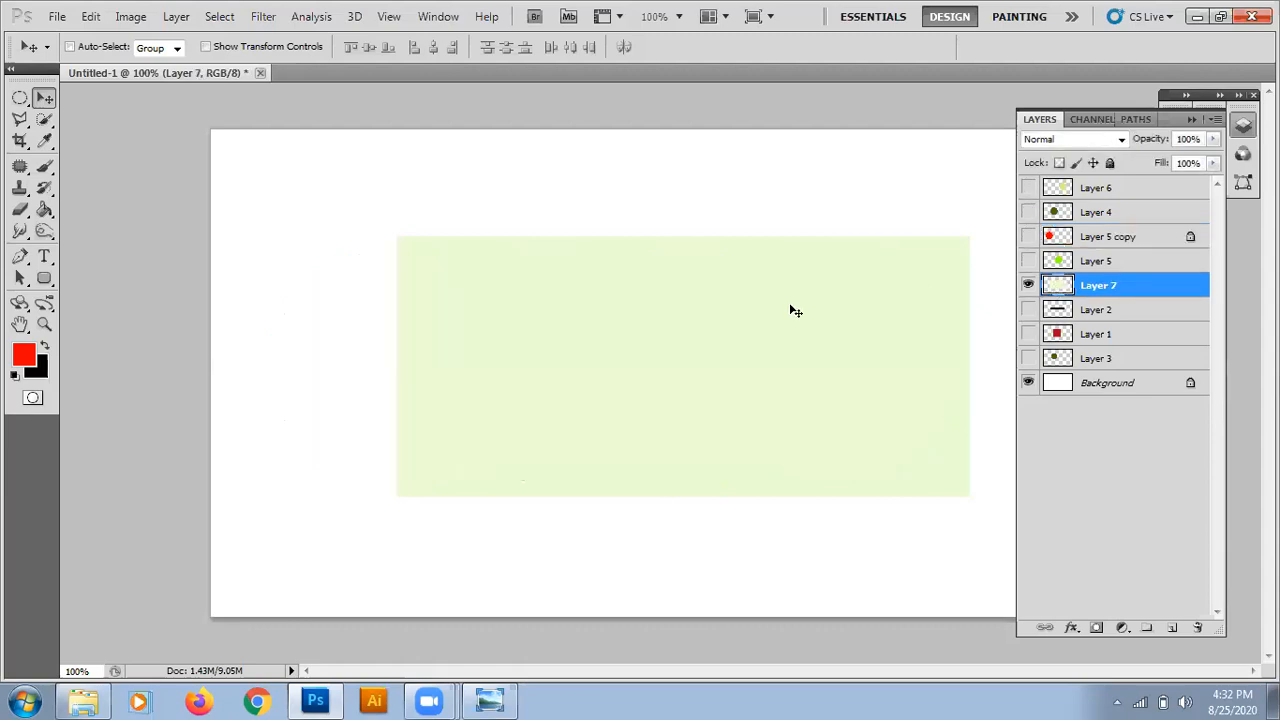
pyautogui.click(1028, 285)
# Draw a large rectangular marquee selection across most of the canvas and add a new layer above Layer 6.
pyautogui.click(20, 97)
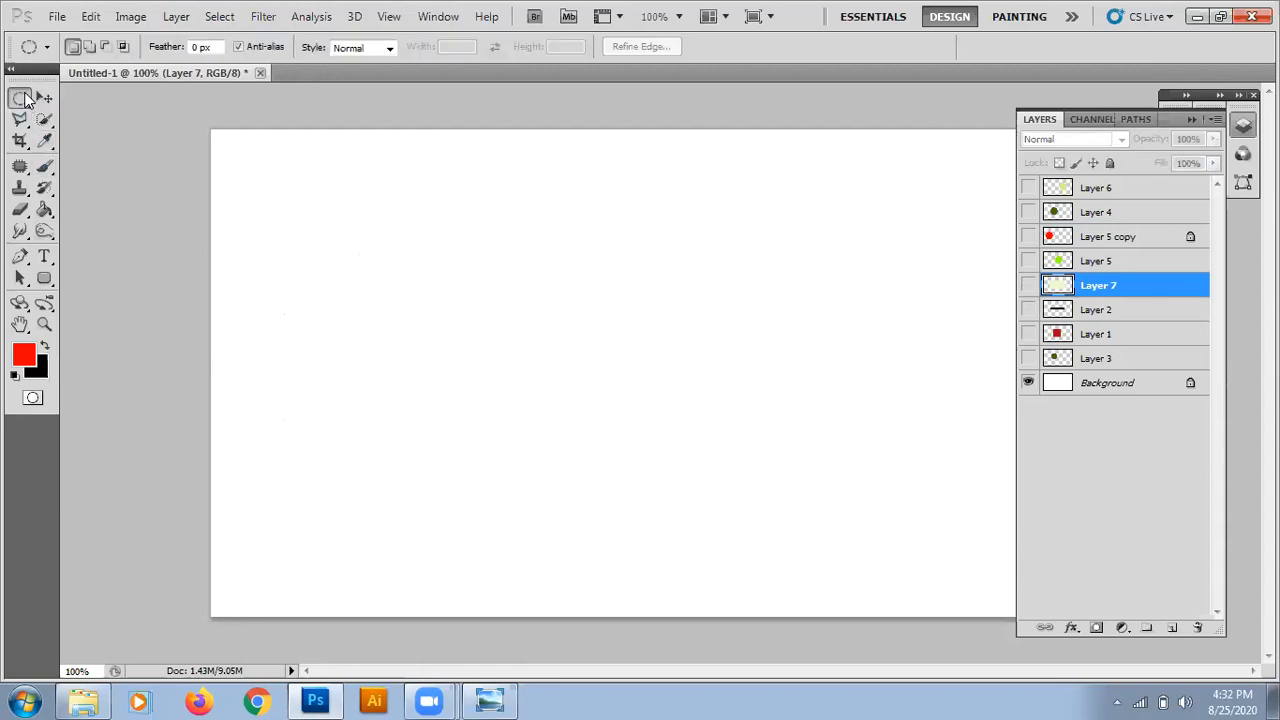
pyautogui.click(84, 97)
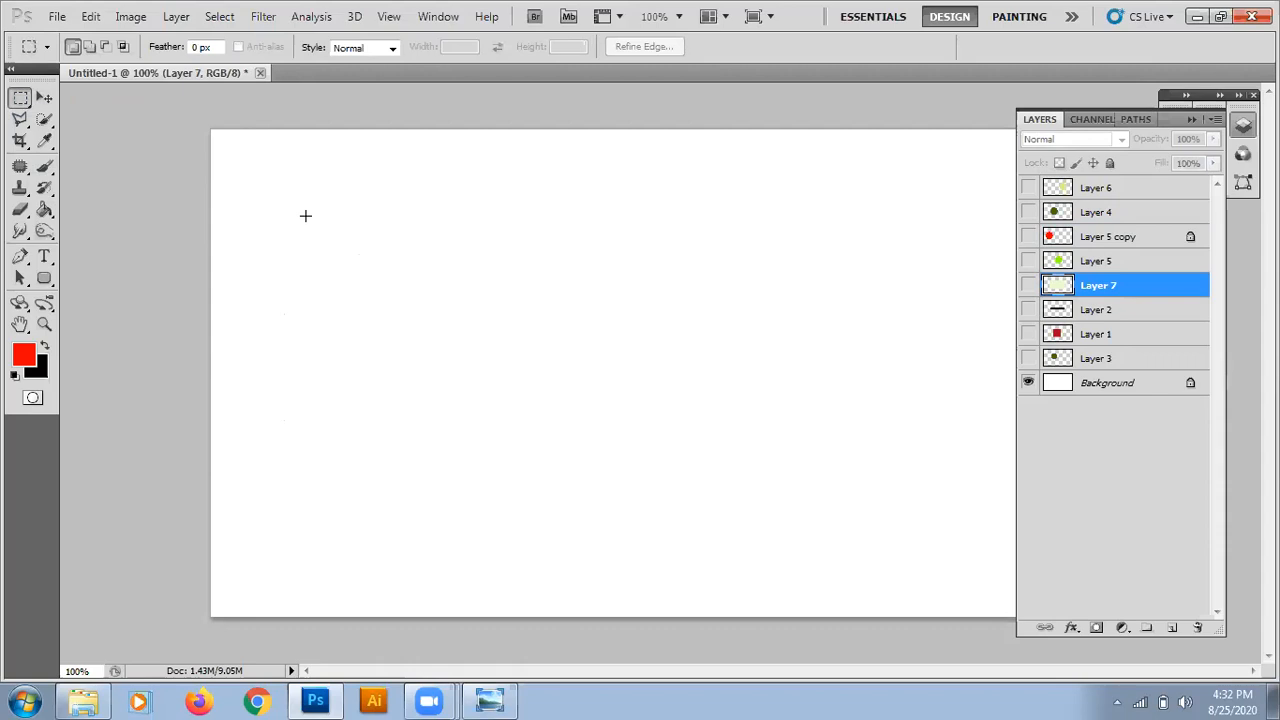
pyautogui.moveTo(293, 167); pyautogui.dragTo(963, 569)
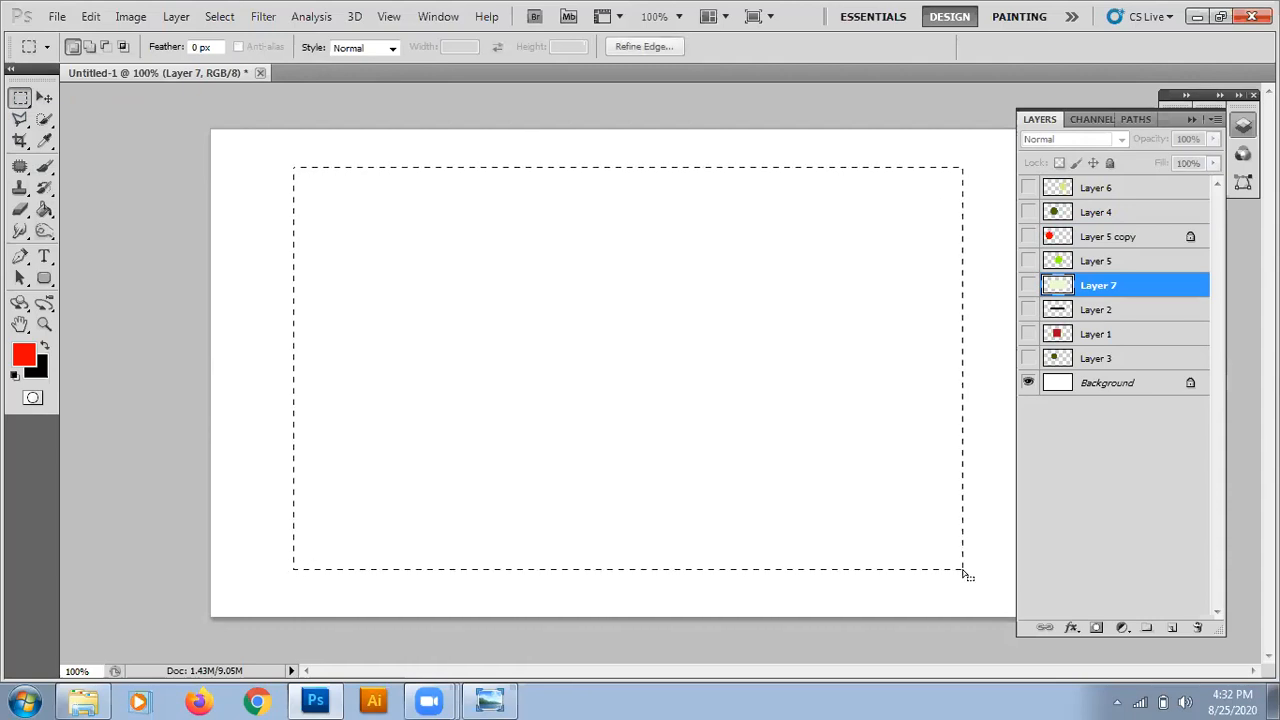
pyautogui.click(1137, 193)
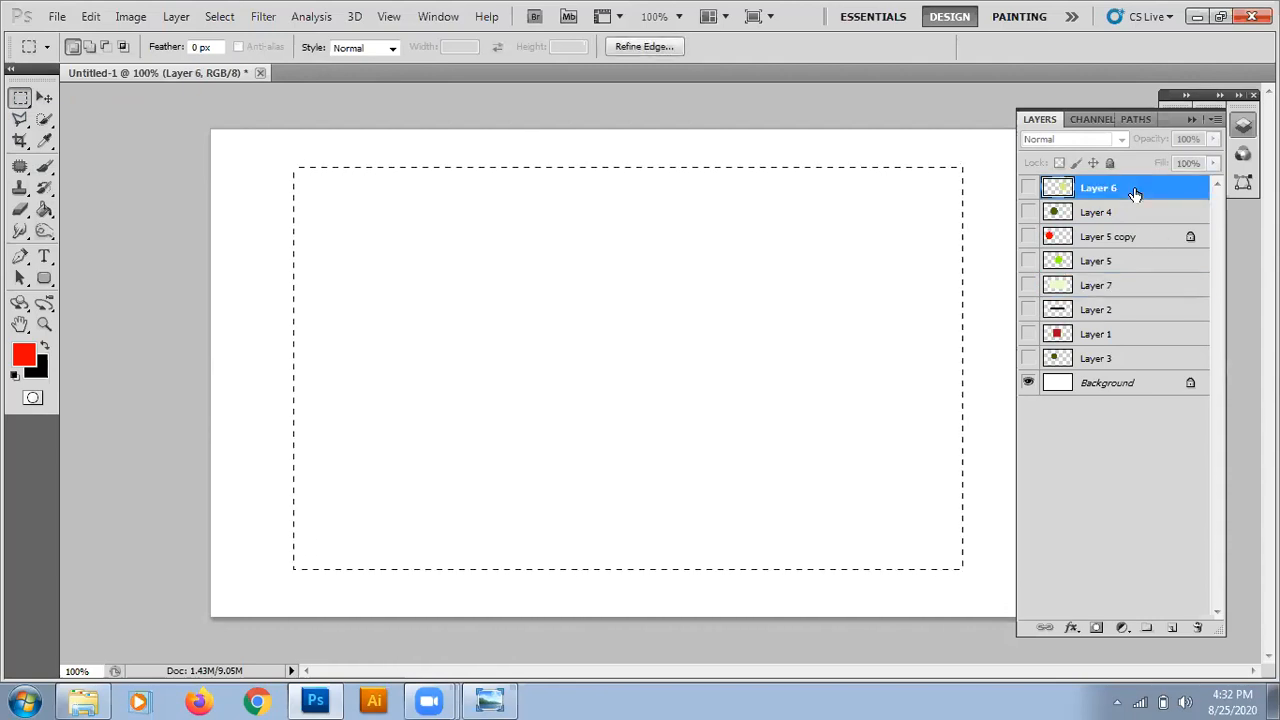
pyautogui.click(1172, 630)
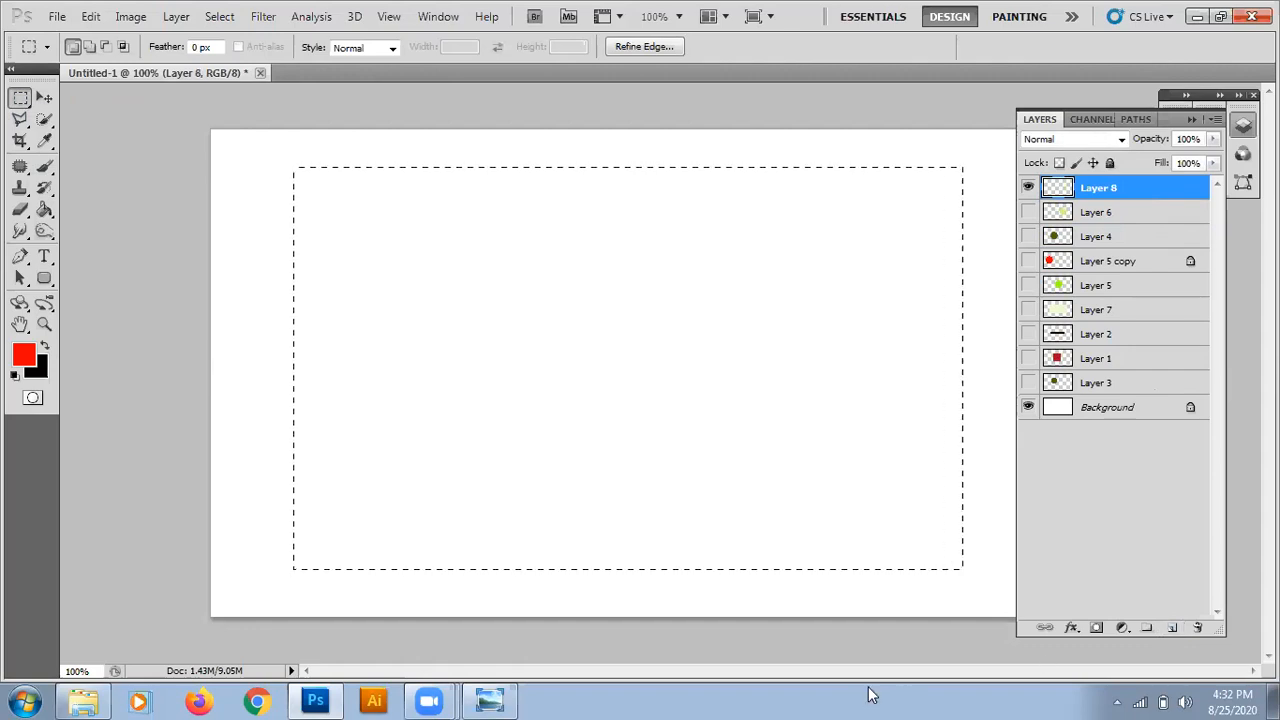
# Fill the large rectangular selection on Layer 8 with the red foreground colour and deselect it.
pyautogui.hotkey('ctrl', 'd')
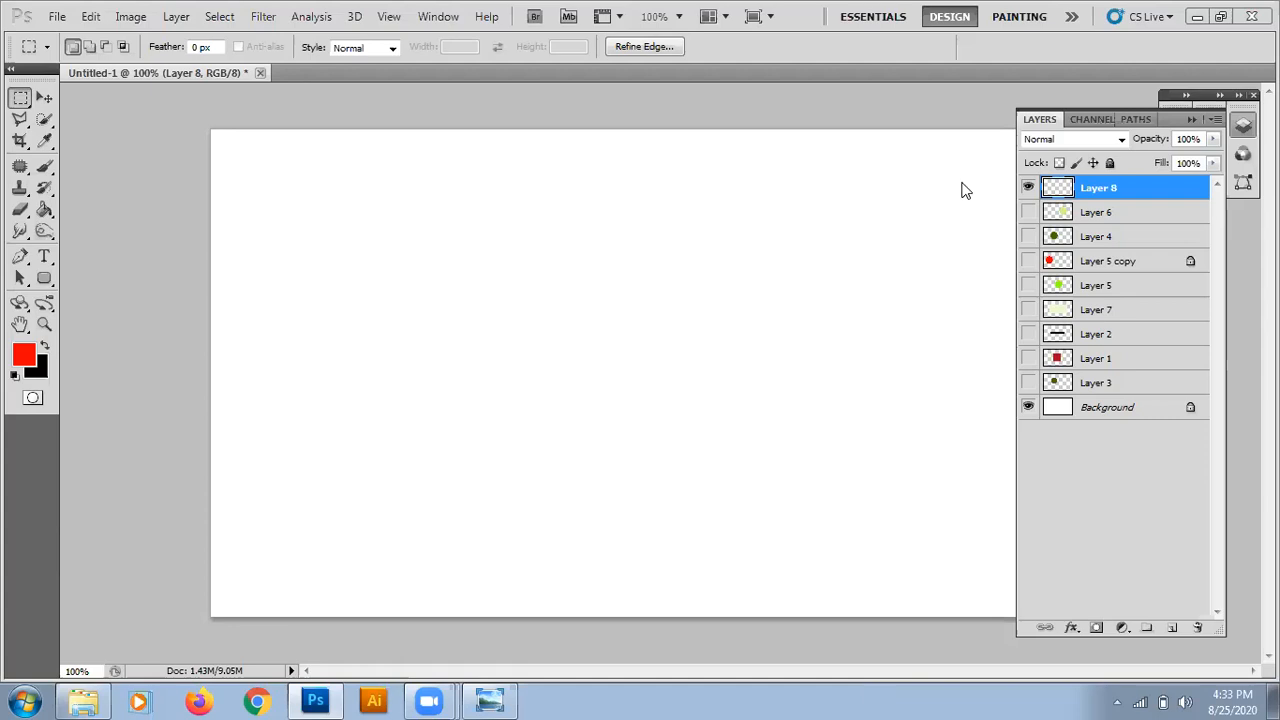
pyautogui.hotkey('ctrl', 'z')
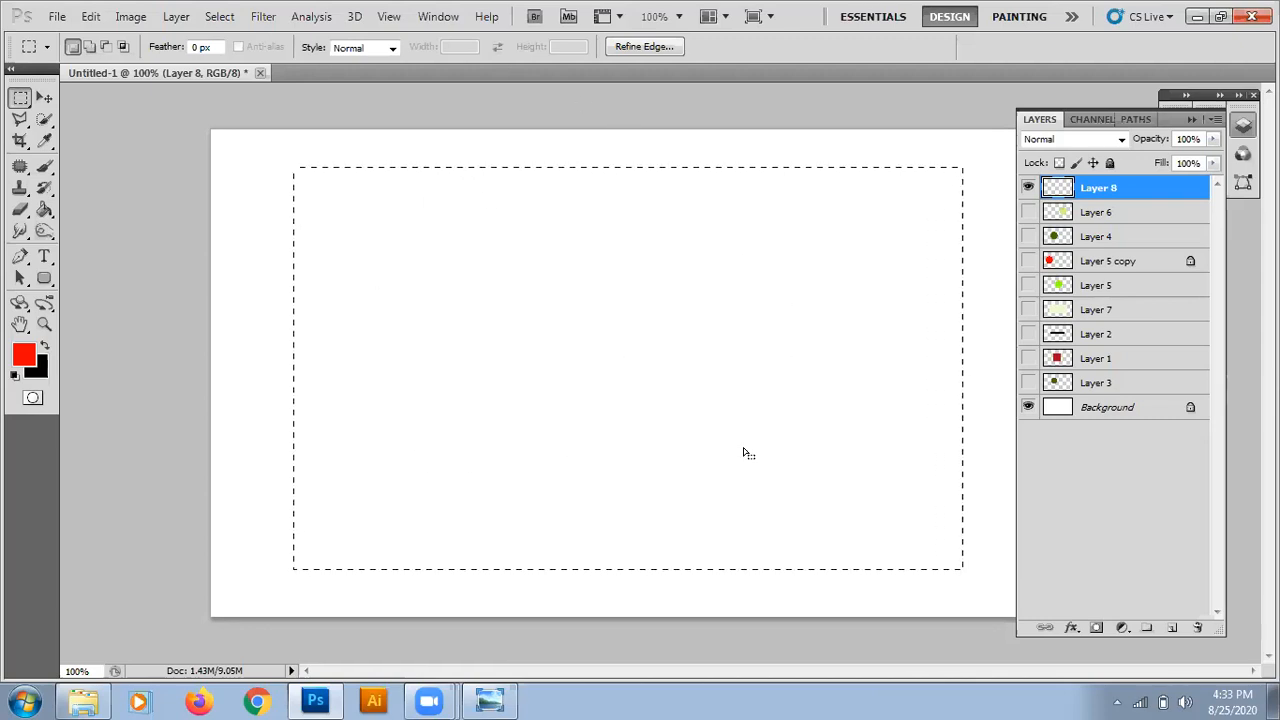
pyautogui.hotkey('alt', 'BackSpace')
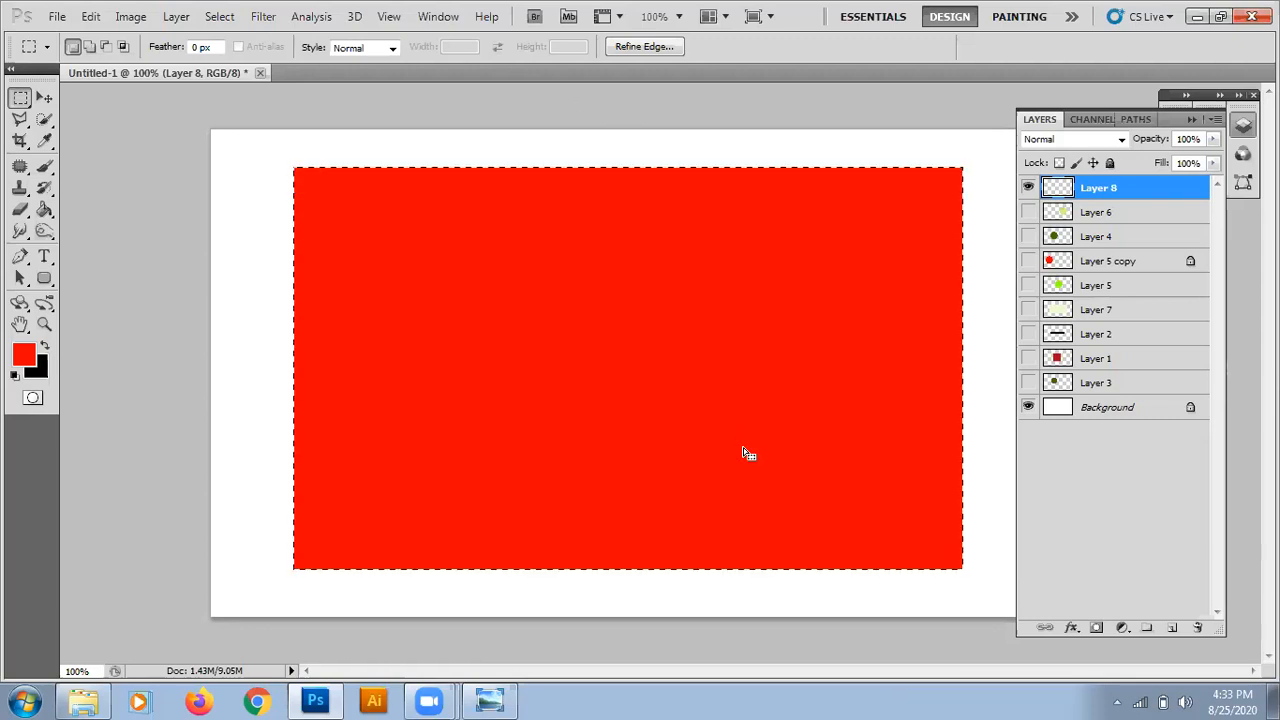
pyautogui.click(45, 209)
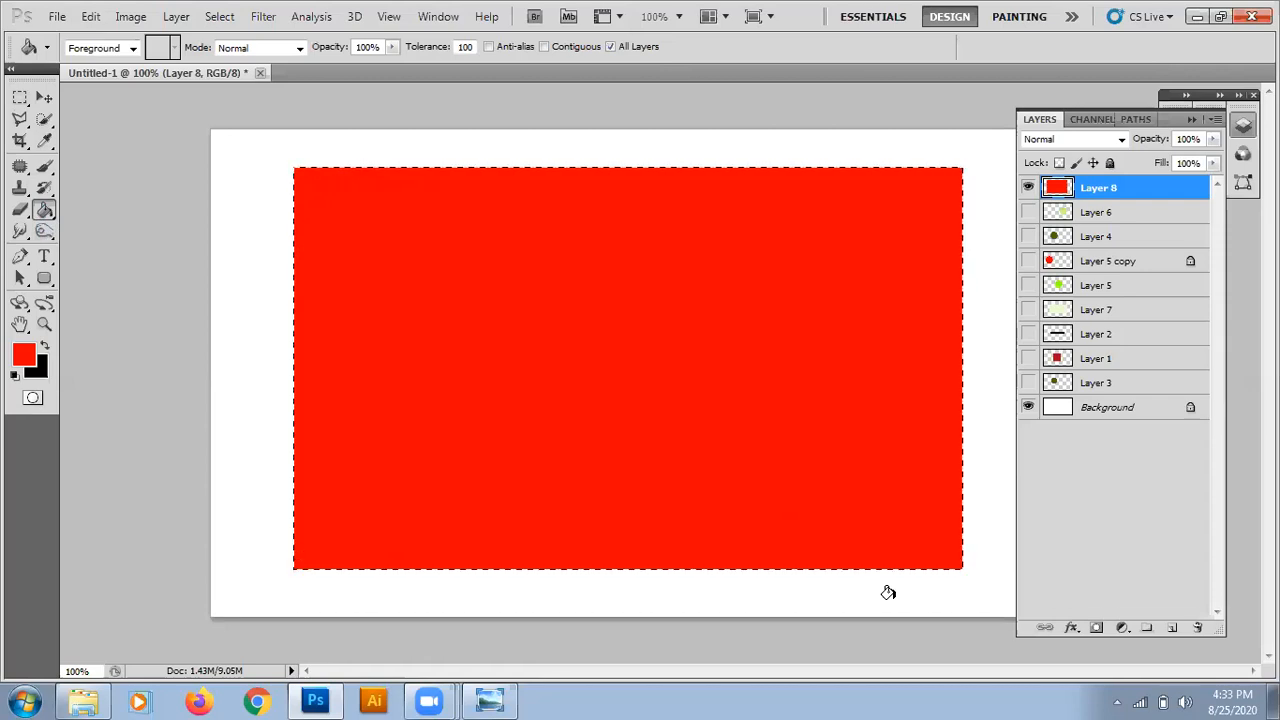
pyautogui.hotkey('ctrl', 'd')
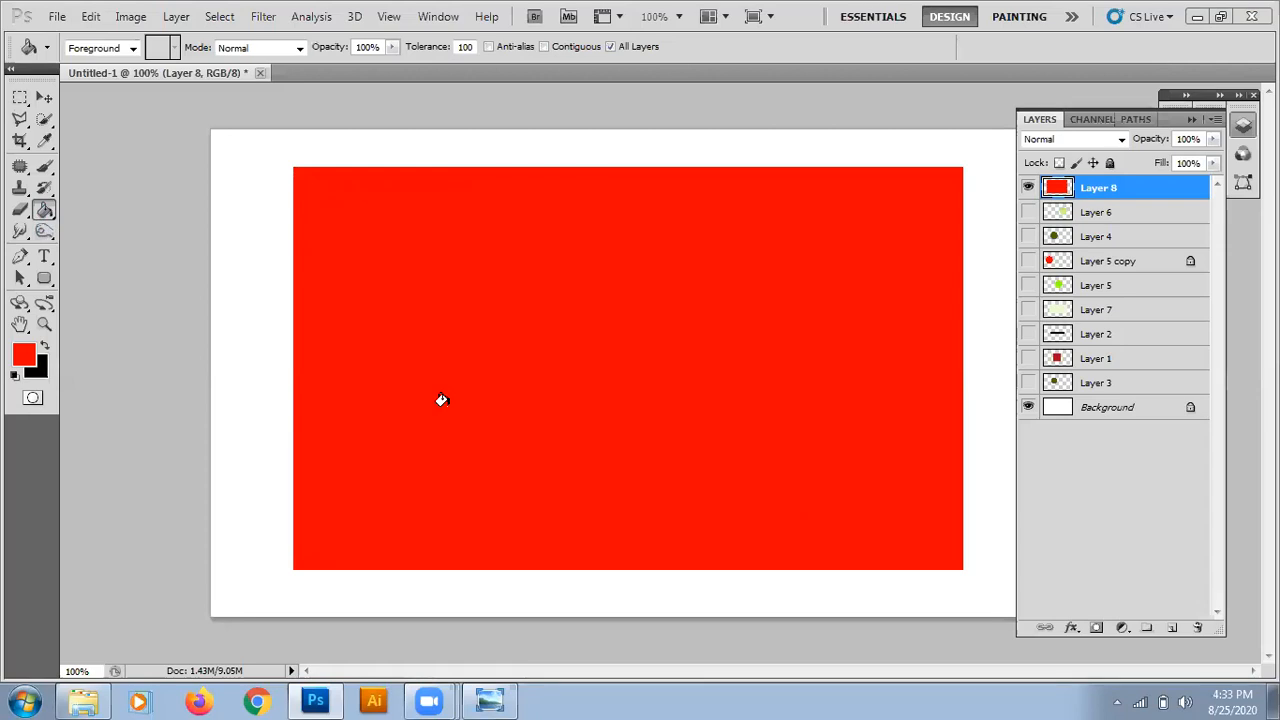
# Add a new layer above Layer 8 and marquee a smaller rectangle overlapping the red rectangle's left edge.
pyautogui.click(19, 99)
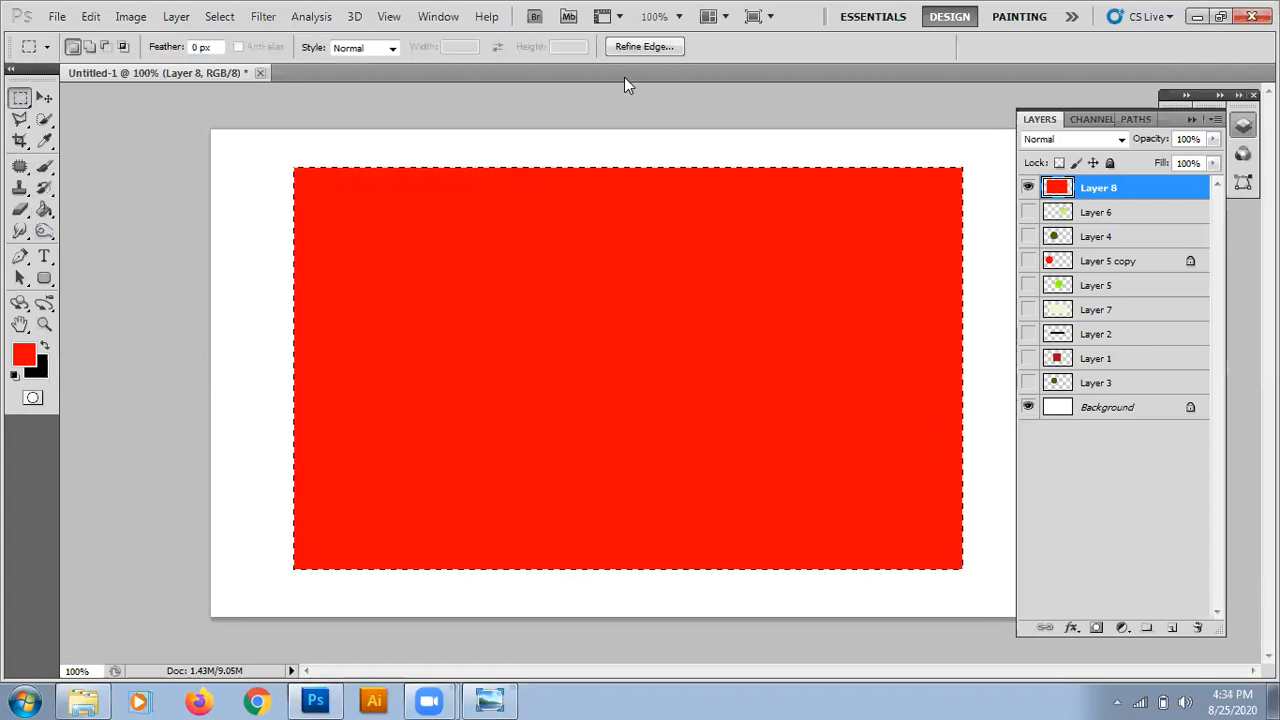
pyautogui.click(1172, 630)
pyautogui.moveTo(264, 213); pyautogui.dragTo(734, 475)
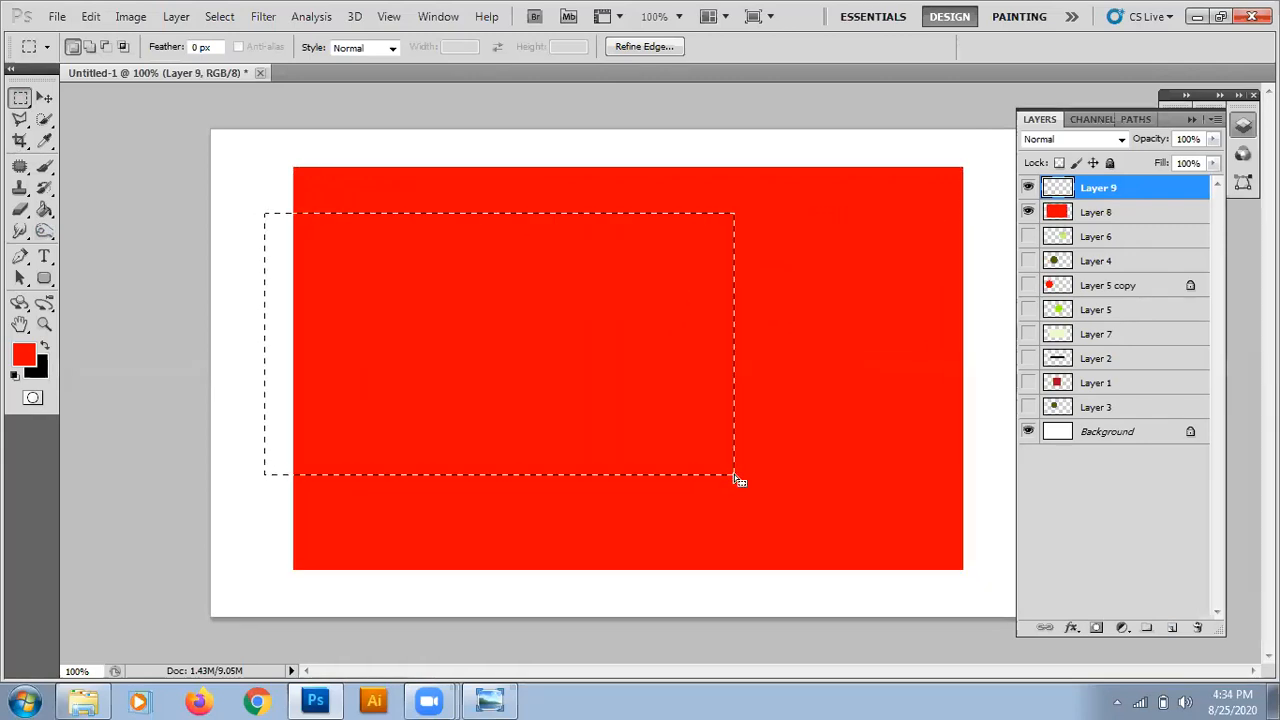
# Fill the smaller rectangular selection on Layer 8 with the red foreground colour.
pyautogui.click(1062, 217)
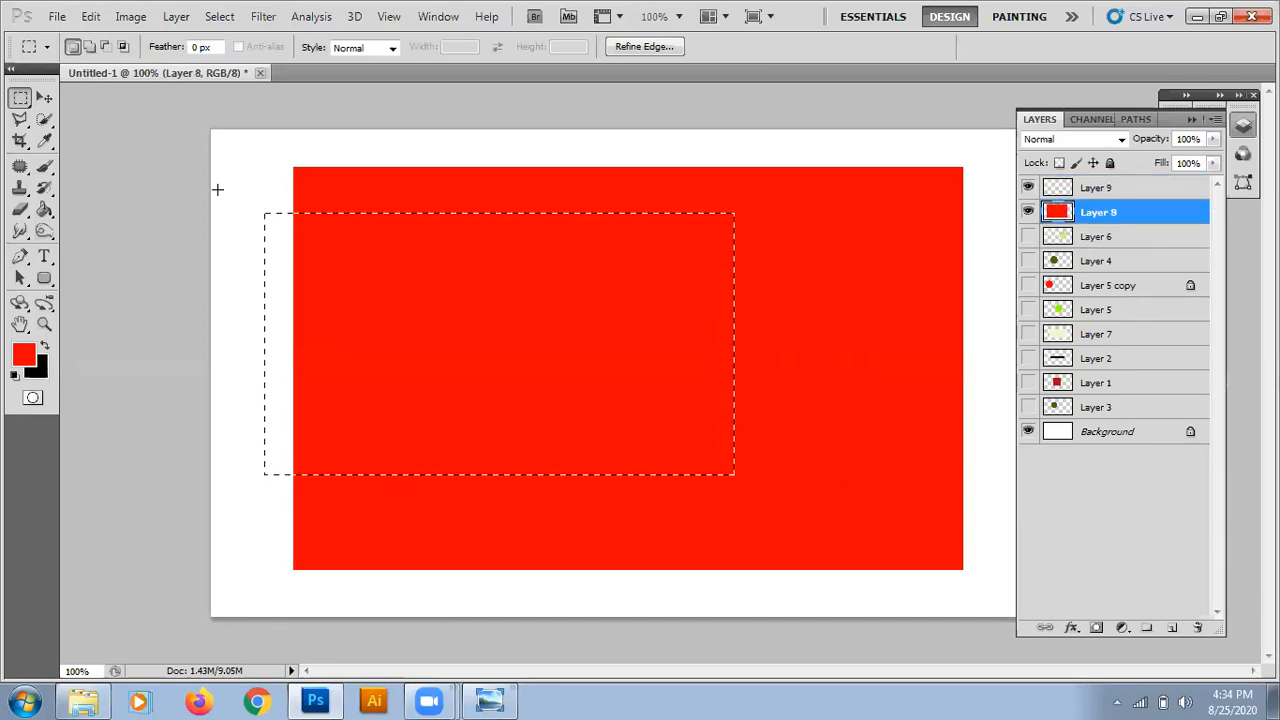
pyautogui.click(44, 210)
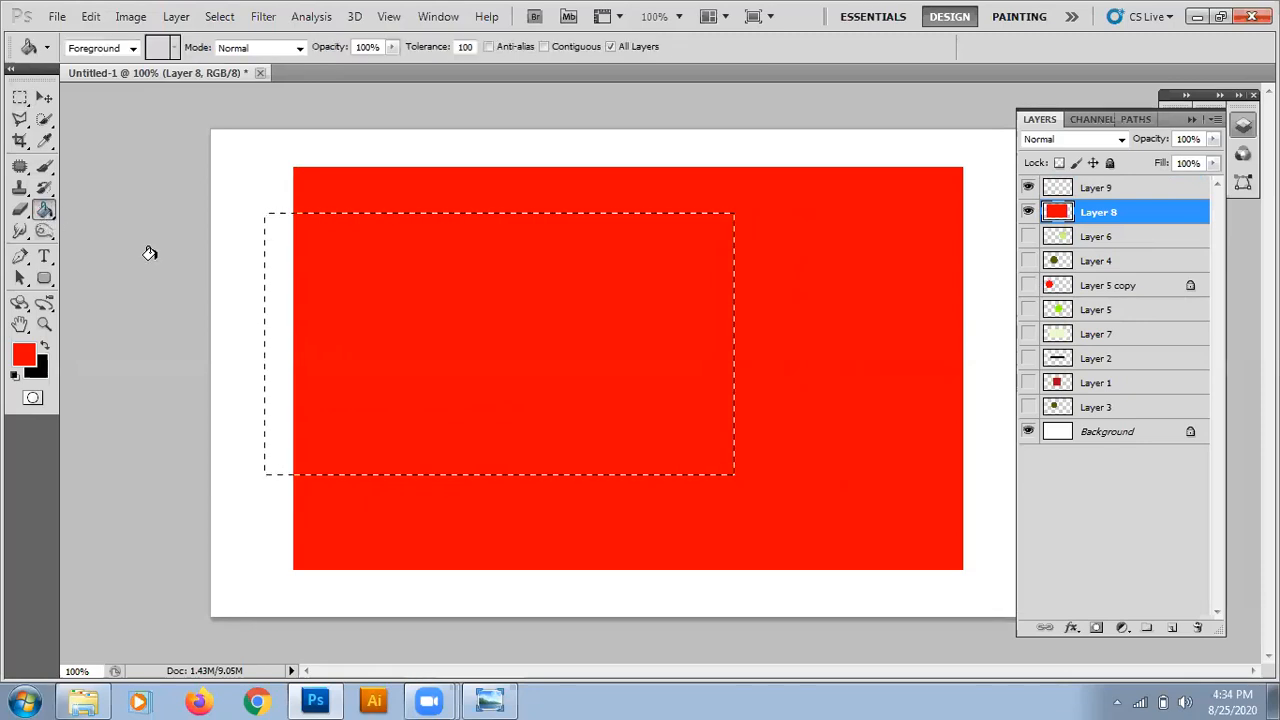
pyautogui.click(281, 321)
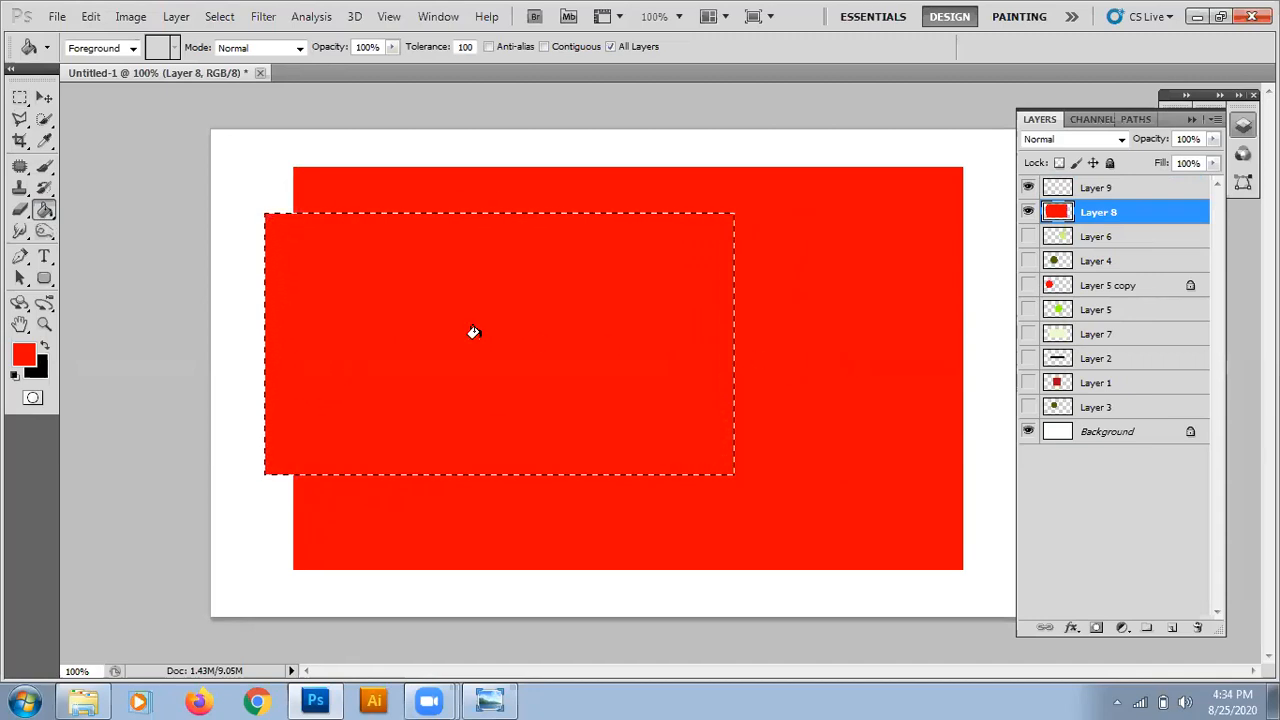
# Delete the selected area from Layer 8 to cut an opening into the red rectangle's left side, and deselect.
pyautogui.click(44, 99)
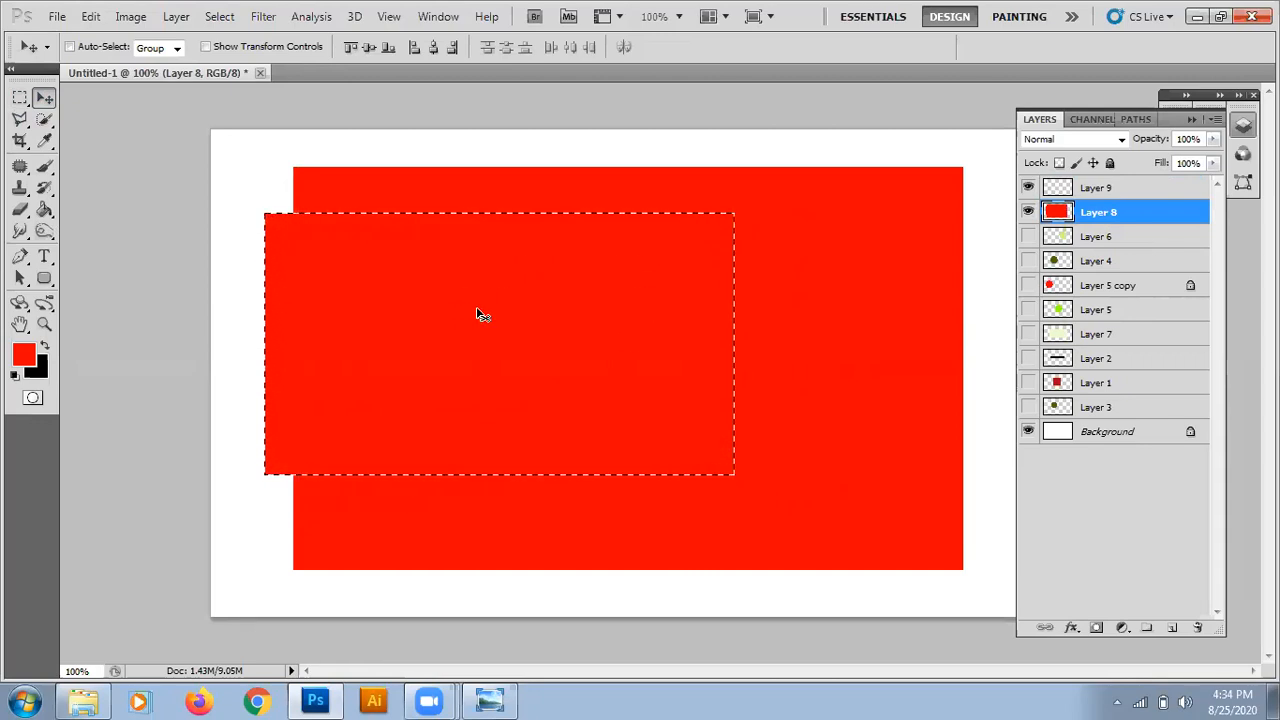
pyautogui.press('Delete')
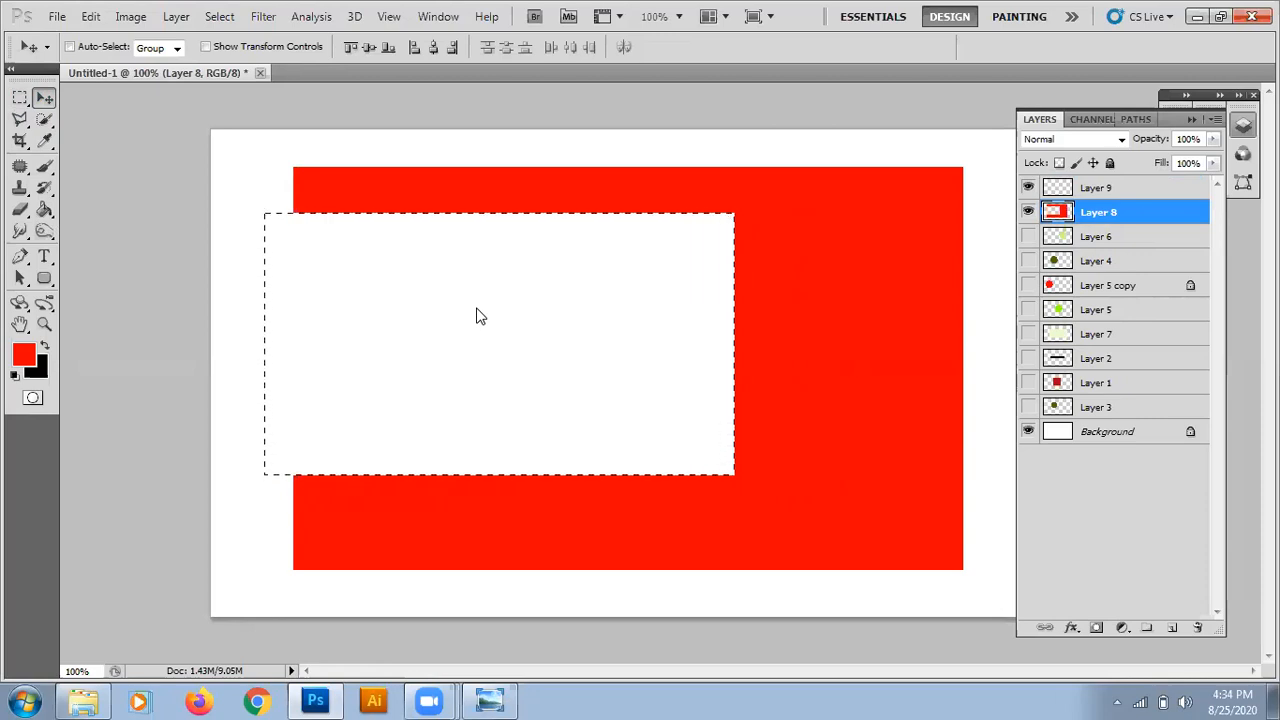
pyautogui.hotkey('ctrl', 'd')
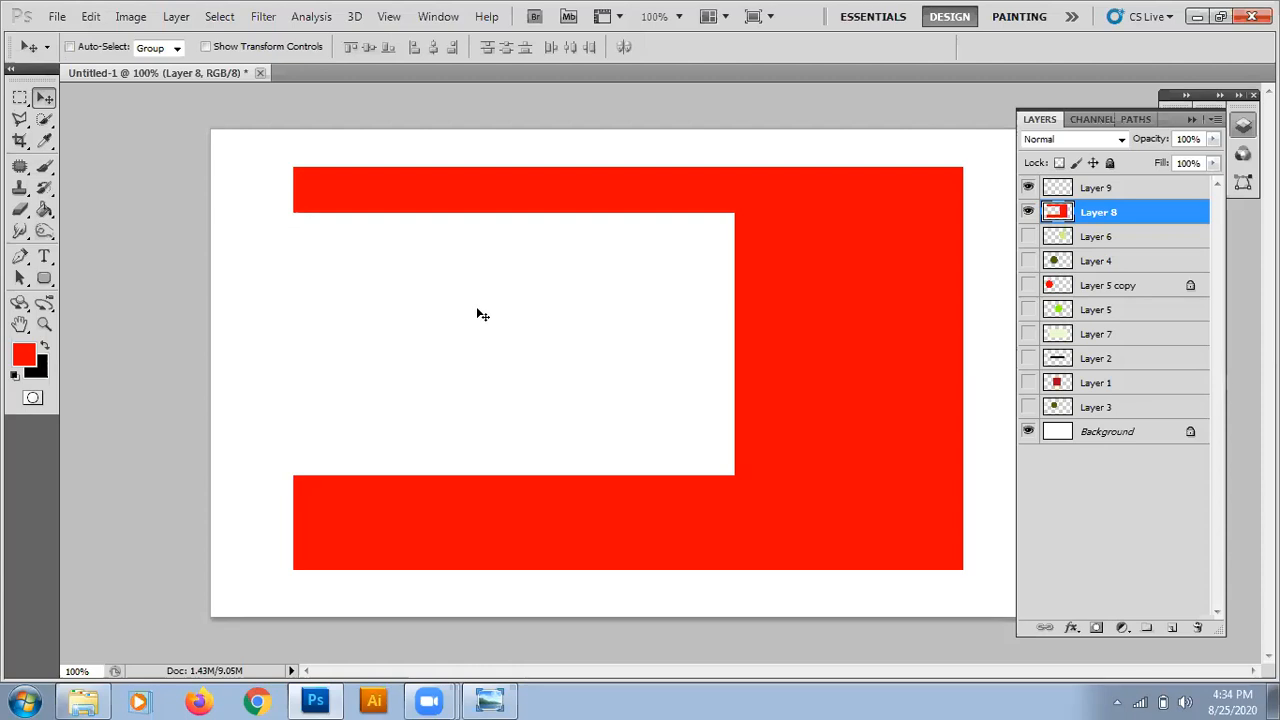
pyautogui.click(20, 97)
pyautogui.hotkey('ctrl', 'shift', 'd')
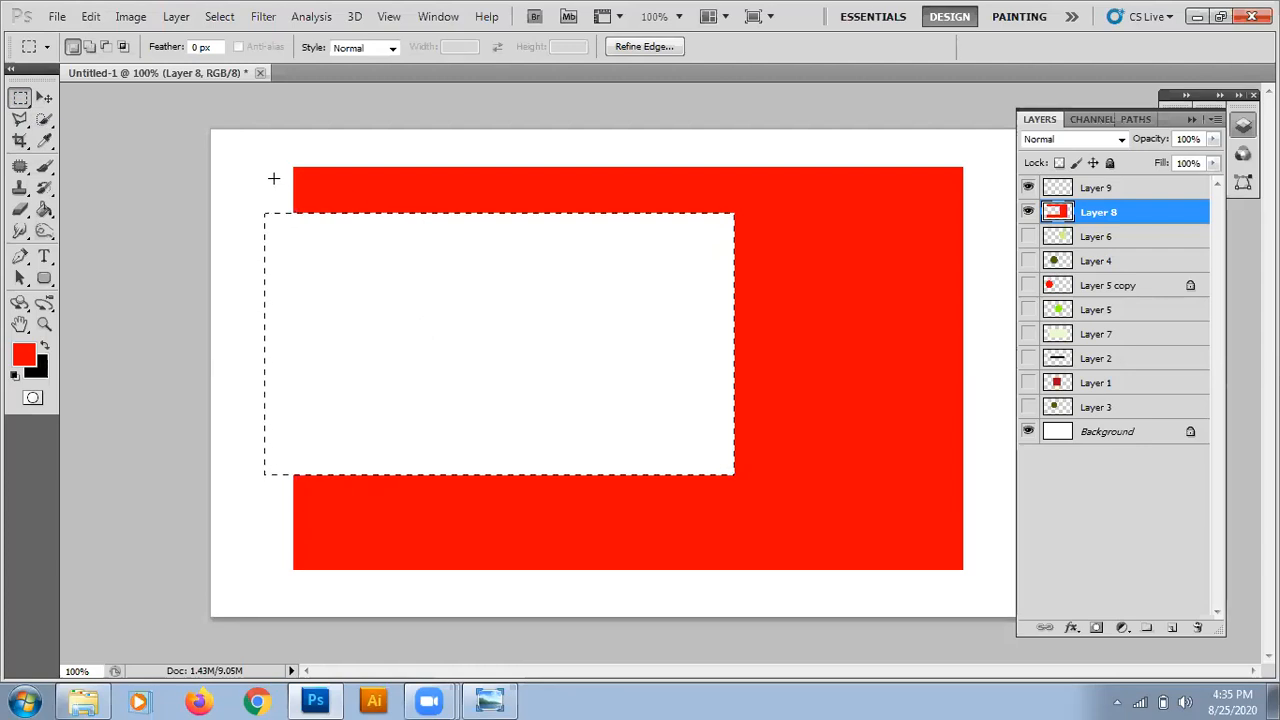
pyautogui.click(223, 159)
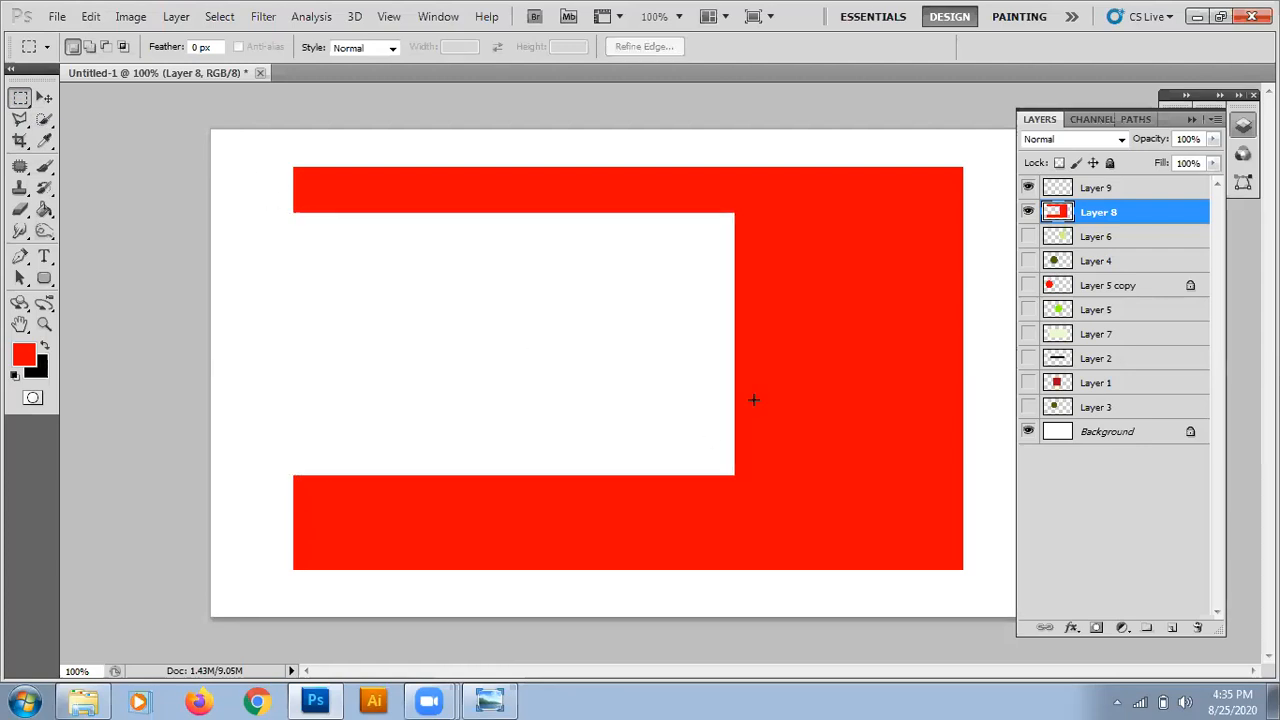
pyautogui.click(45, 97)
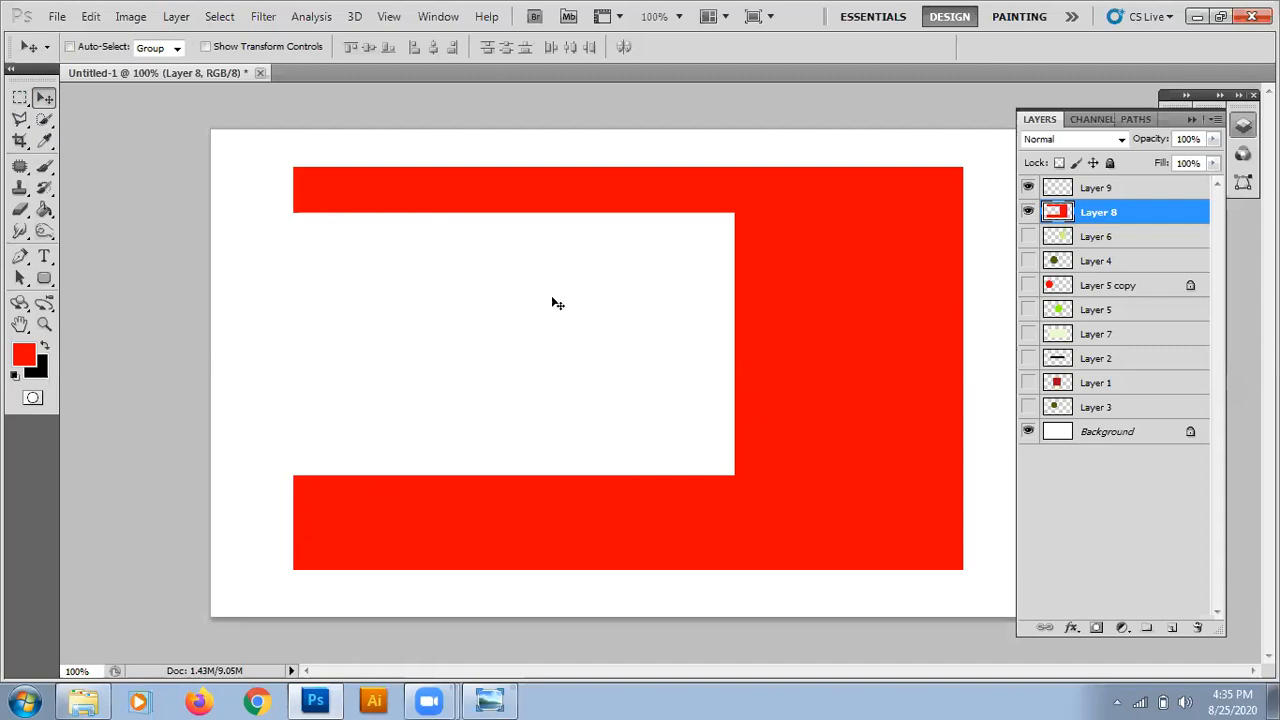
# Marquee a tall narrow strip through the right part of the red shape, delete it from Layer 8 and deselect.
pyautogui.click(20, 97)
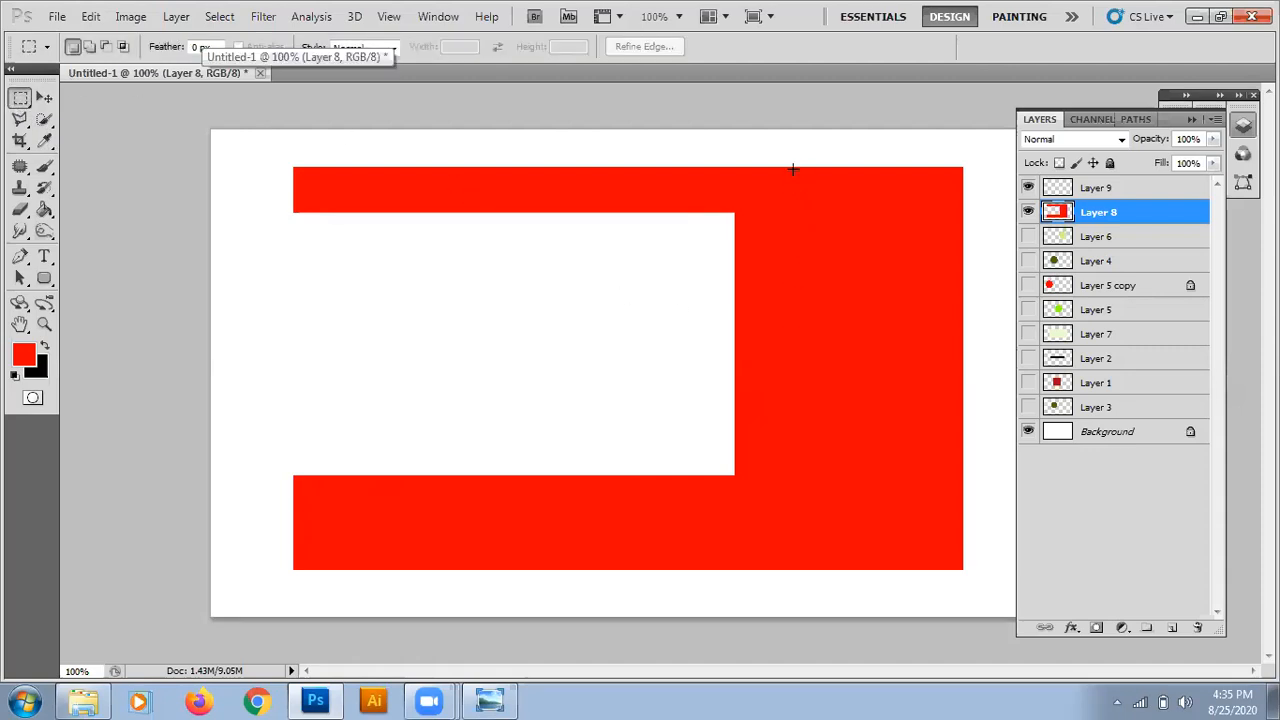
pyautogui.moveTo(834, 544); pyautogui.dragTo(855, 551)
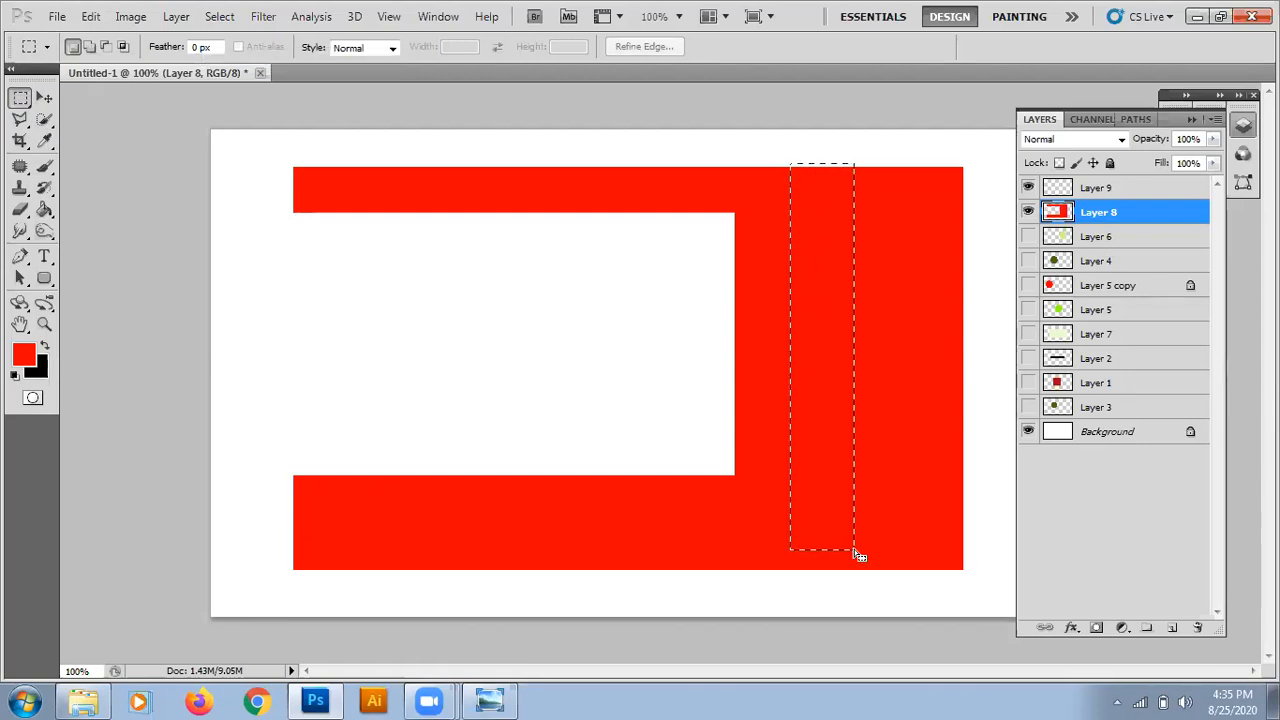
pyautogui.press('Delete')
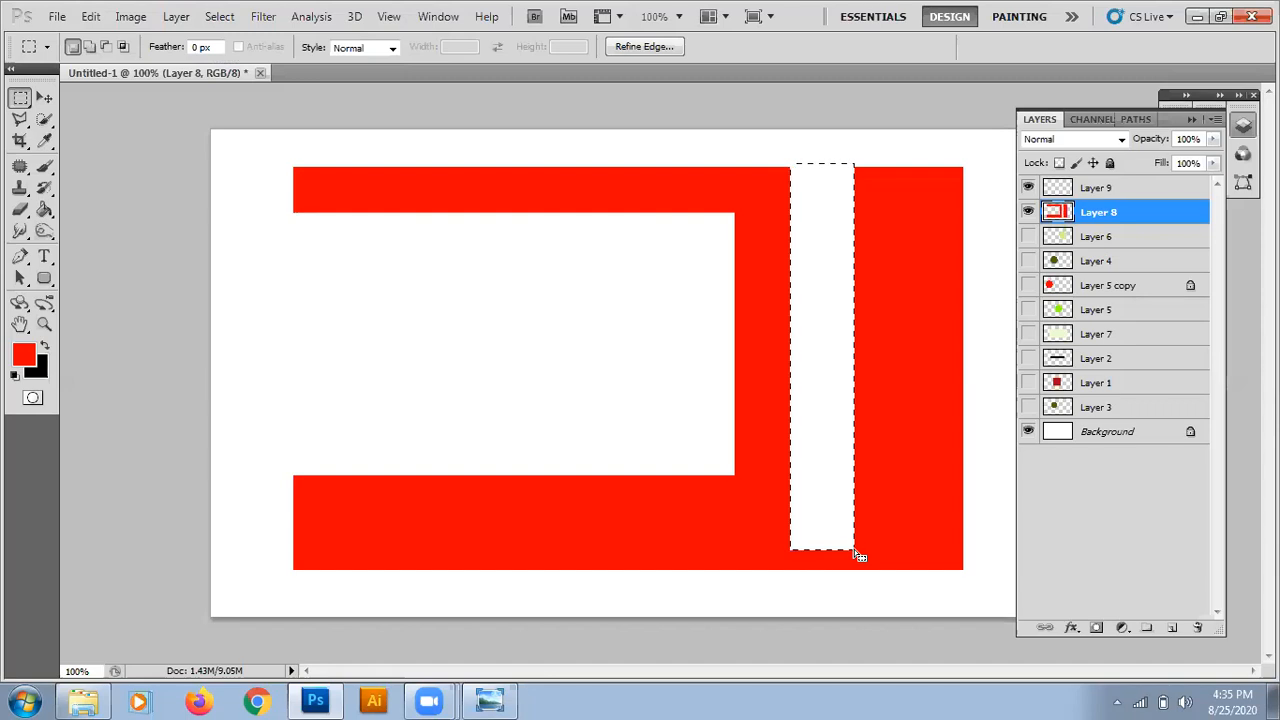
pyautogui.hotkey('ctrl', 'd')
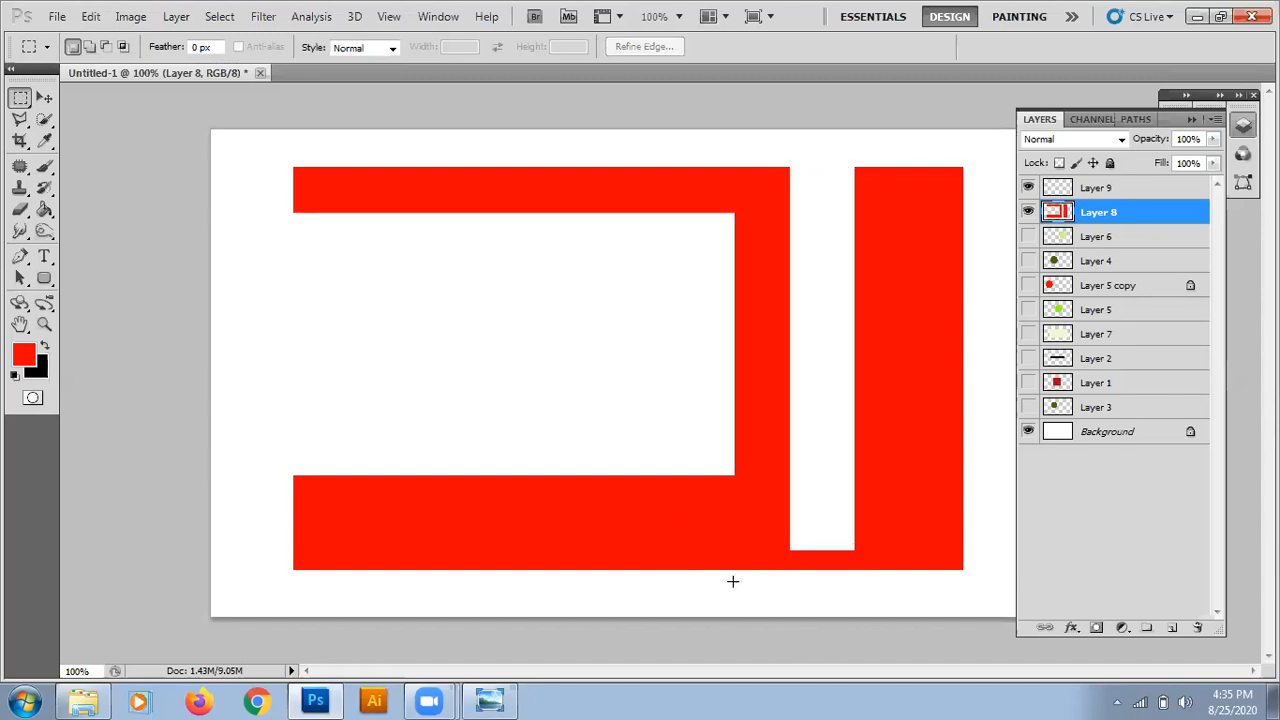
# Cut a small rectangular notch into the red shape's bottom edge, just left of the tall strip, and deselect.
pyautogui.moveTo(733, 581); pyautogui.dragTo(664, 500)
pyautogui.press('Delete')
pyautogui.hotkey('ctrl', 'd')
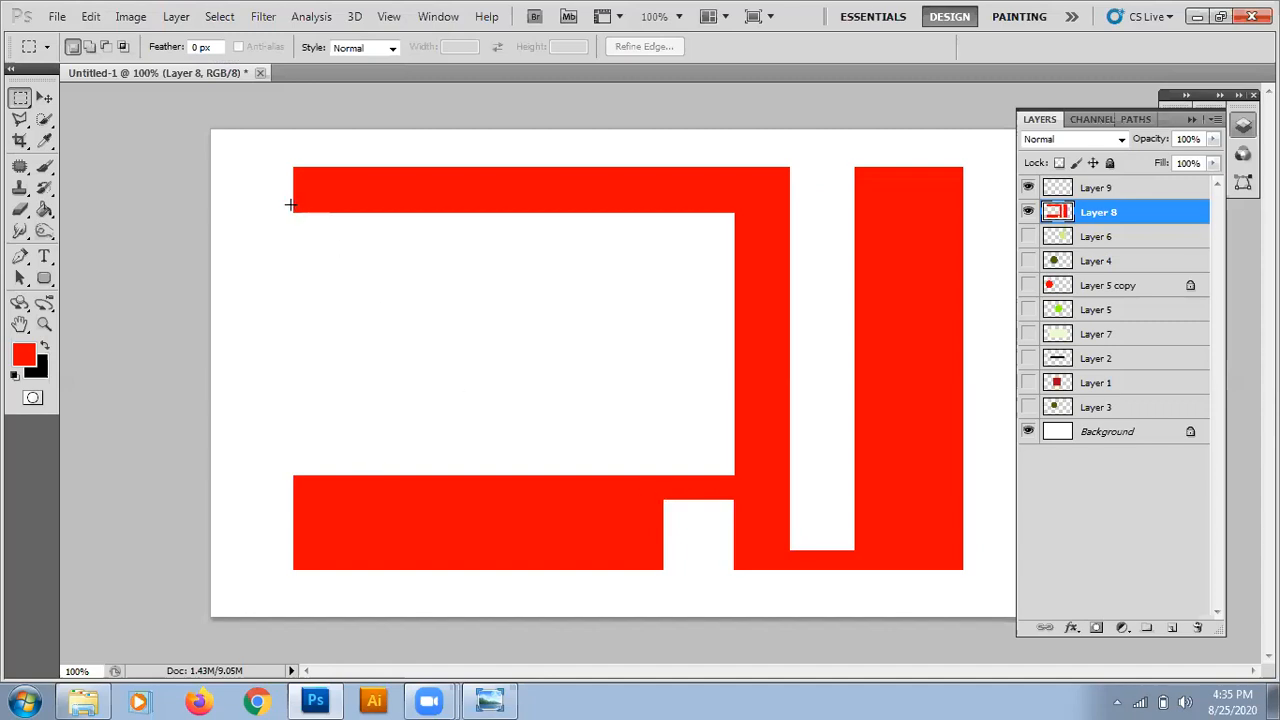
# Marquee the large opening on the red shape's left side, fill it with the red foreground colour and deselect.
pyautogui.moveTo(293, 205); pyautogui.dragTo(740, 483)
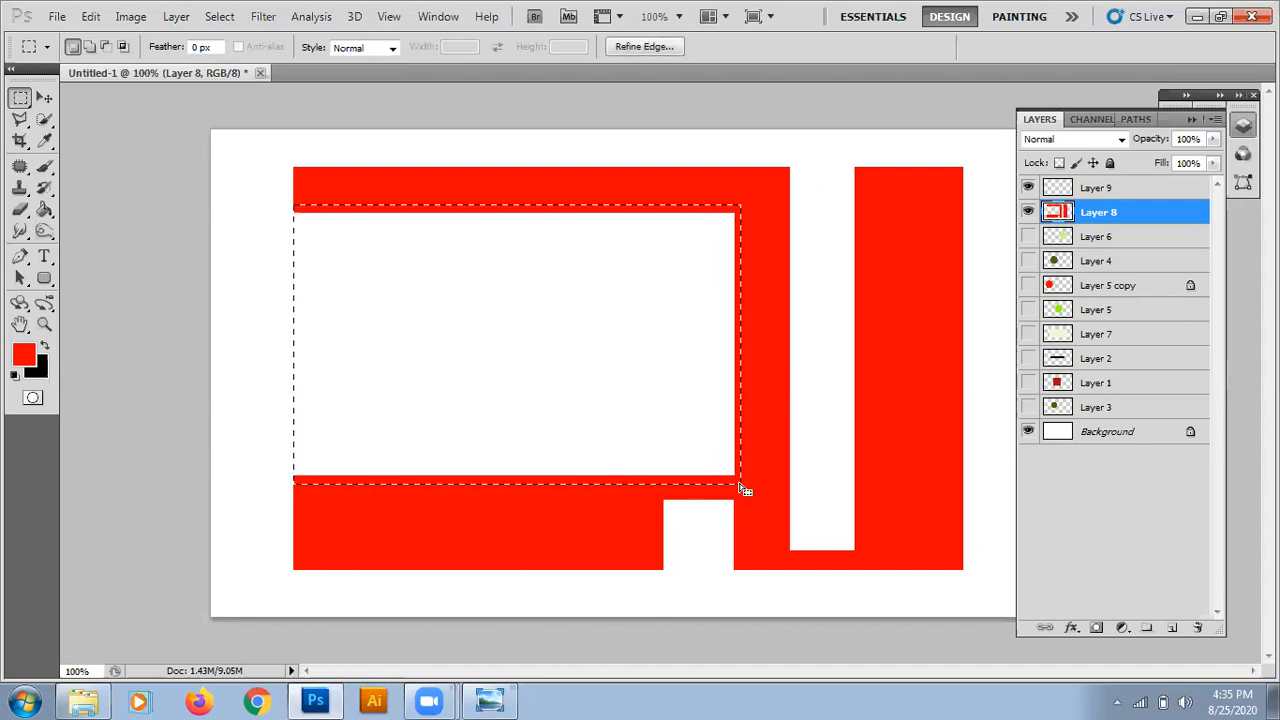
pyautogui.click(44, 209)
pyautogui.click(396, 322)
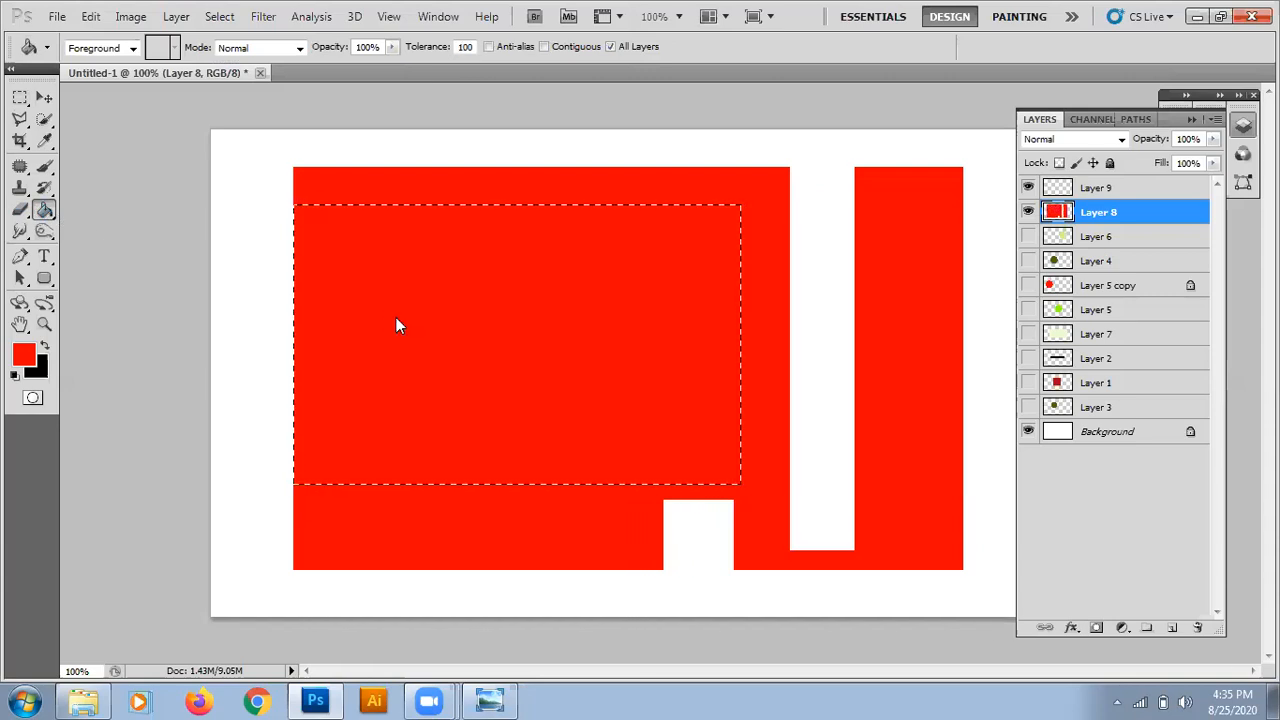
pyautogui.hotkey('ctrl', 'd')
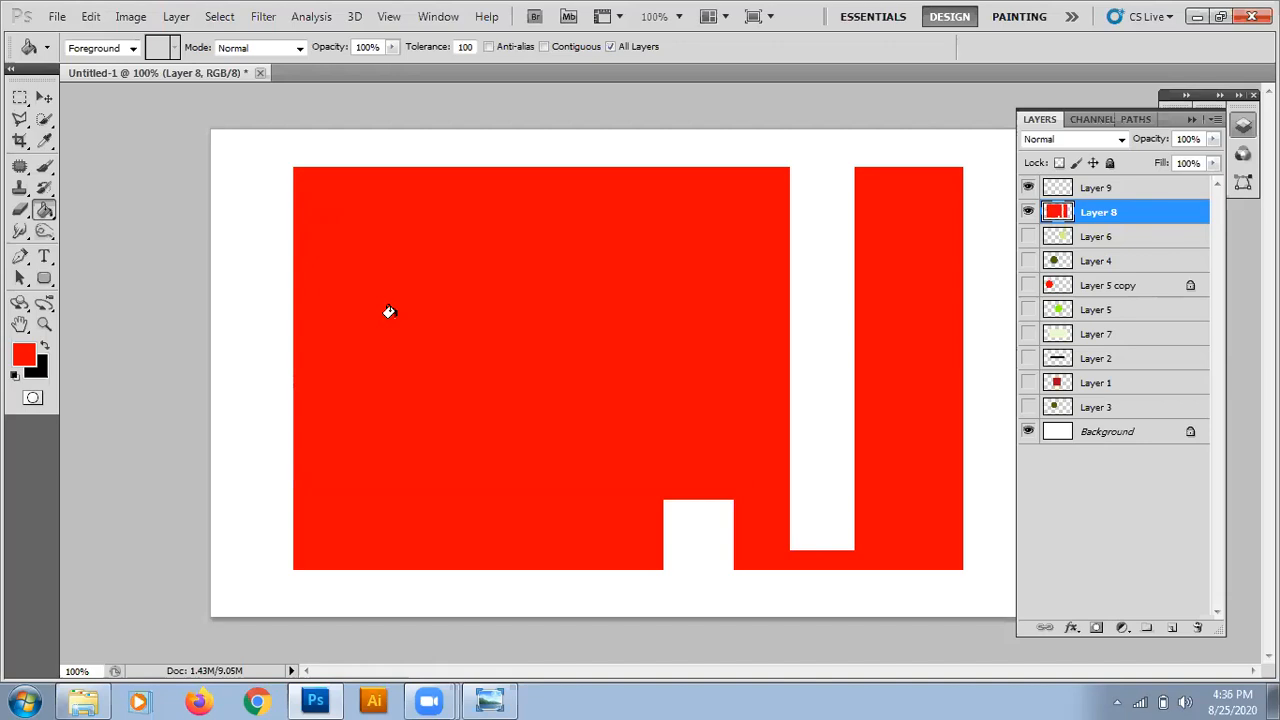
# Marquee the tall empty strip in the red shape, fill it with the red foreground colour and deselect.
pyautogui.click(20, 97)
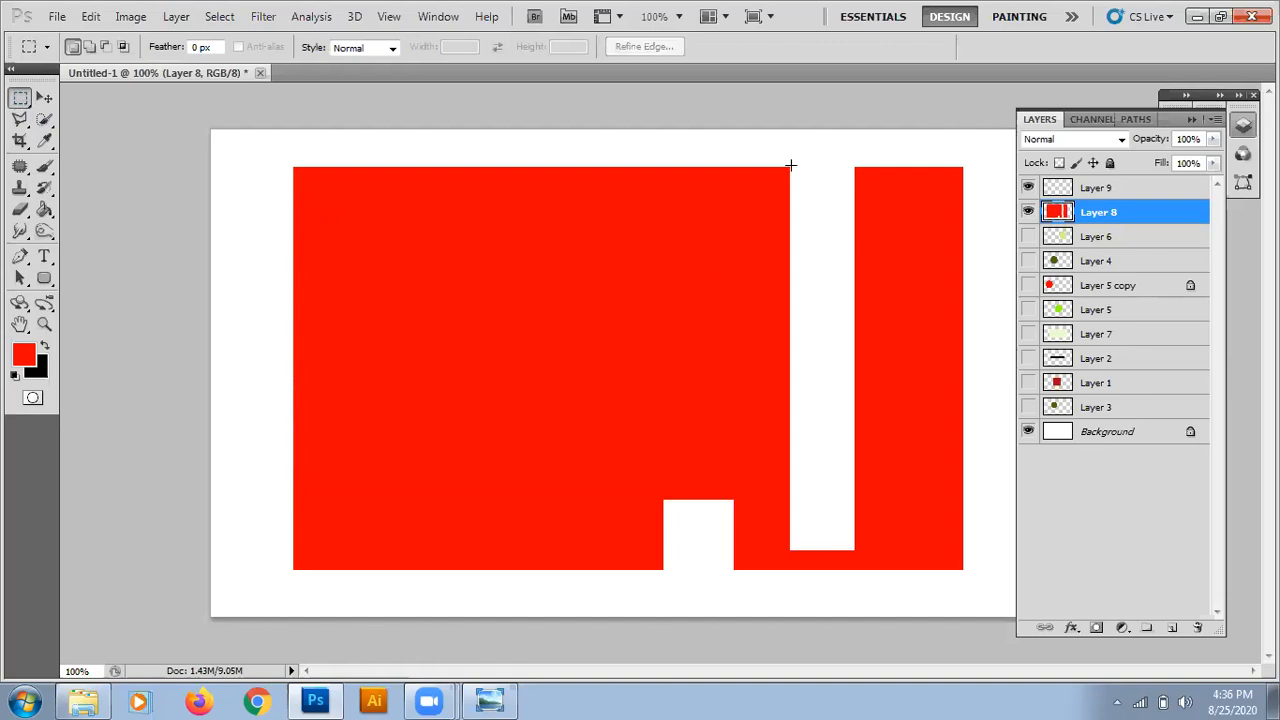
pyautogui.moveTo(789, 170); pyautogui.dragTo(873, 558)
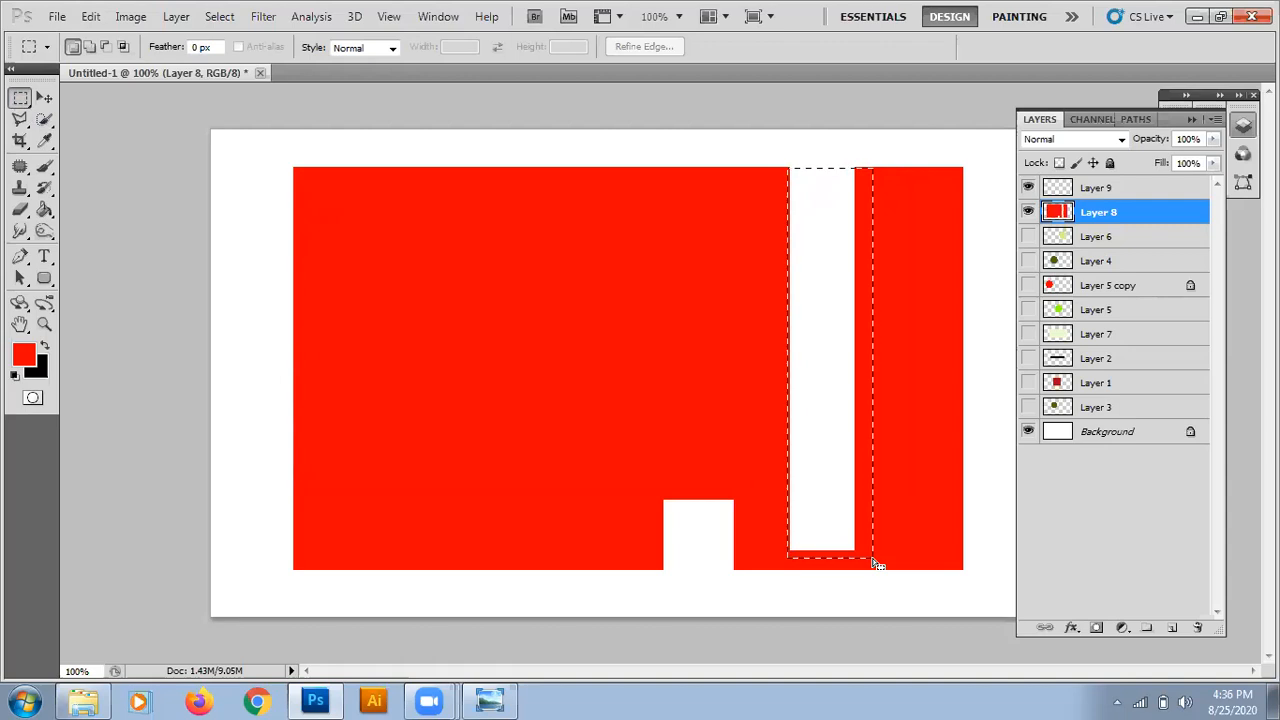
pyautogui.click(44, 229)
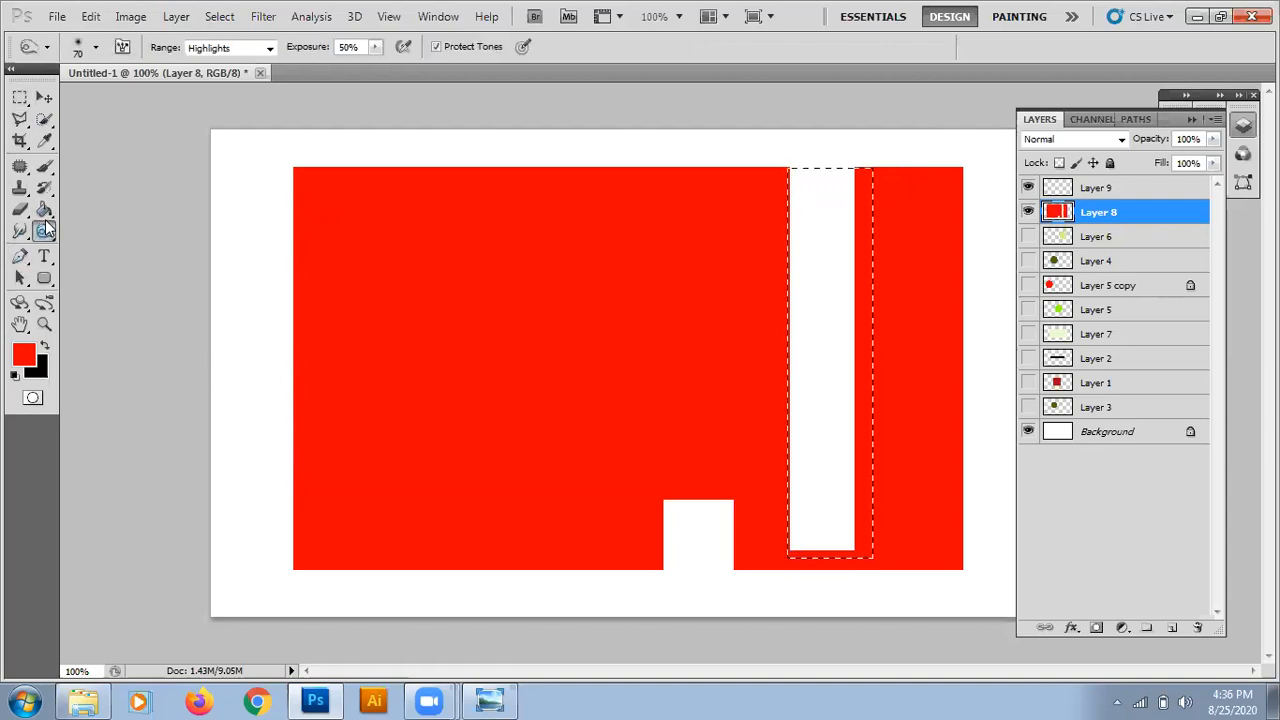
pyautogui.click(44, 209)
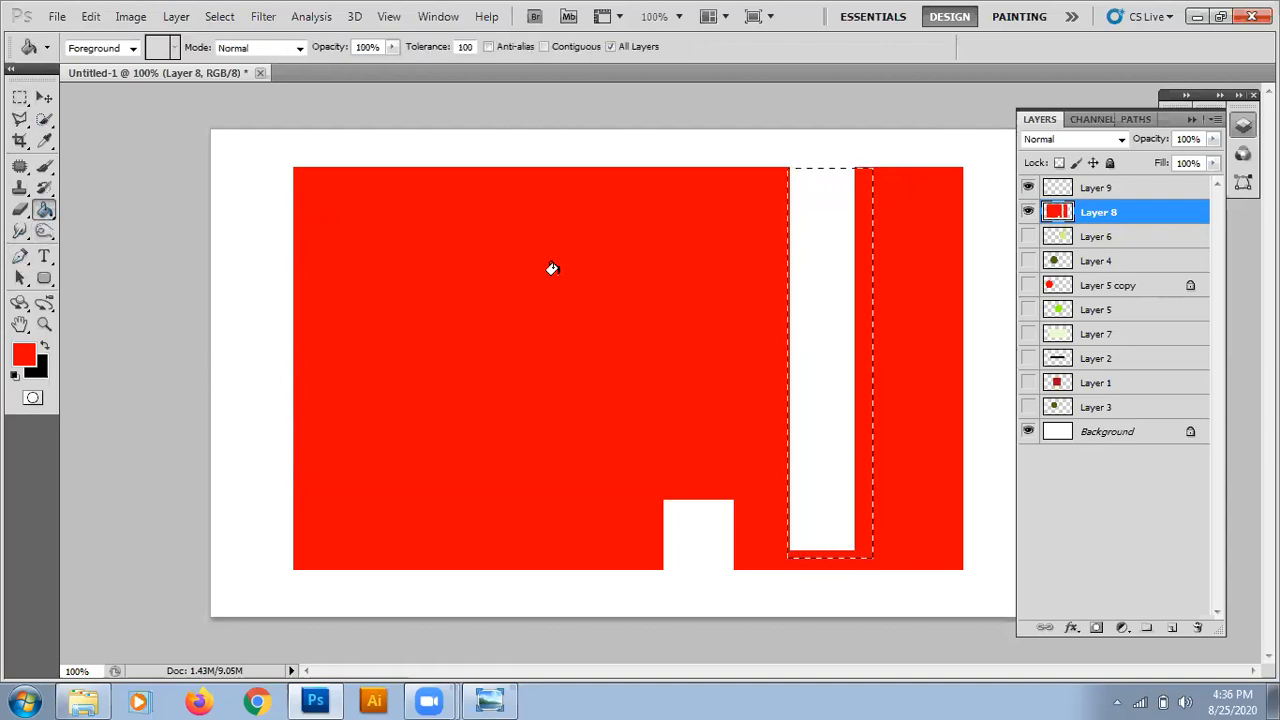
pyautogui.click(849, 343)
pyautogui.hotkey('ctrl', 'd')
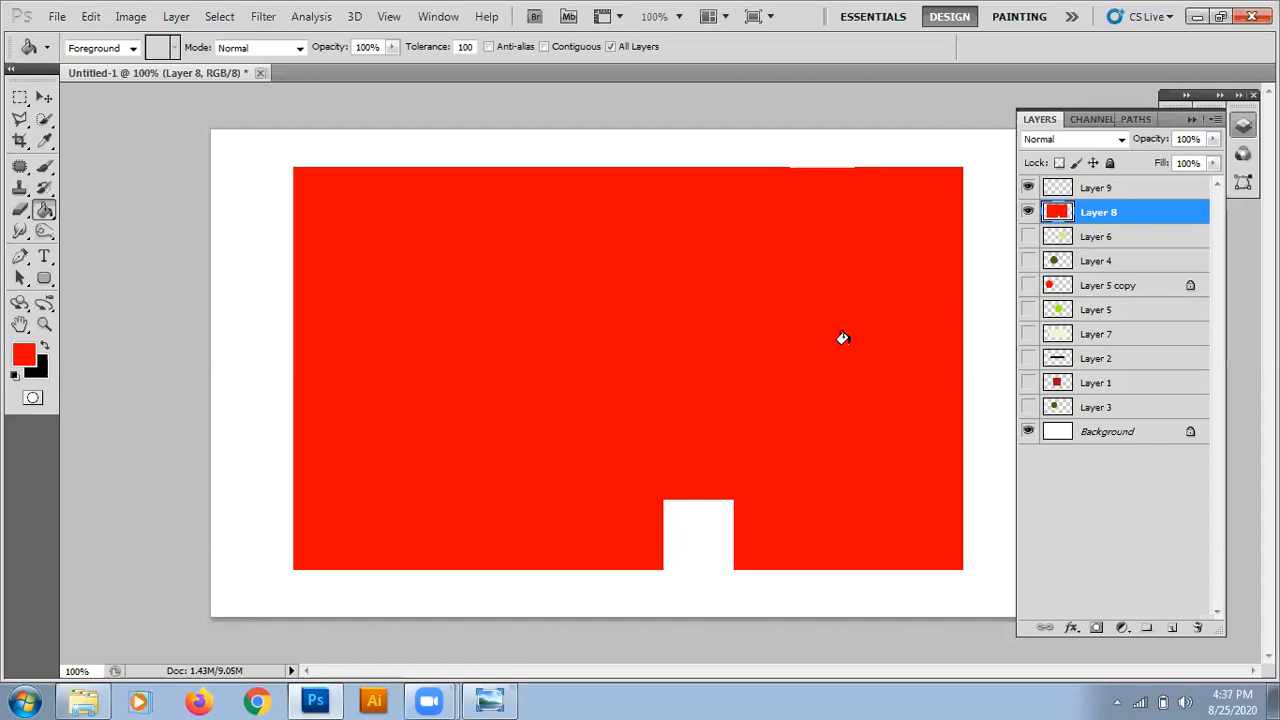
pyautogui.click(856, 576)
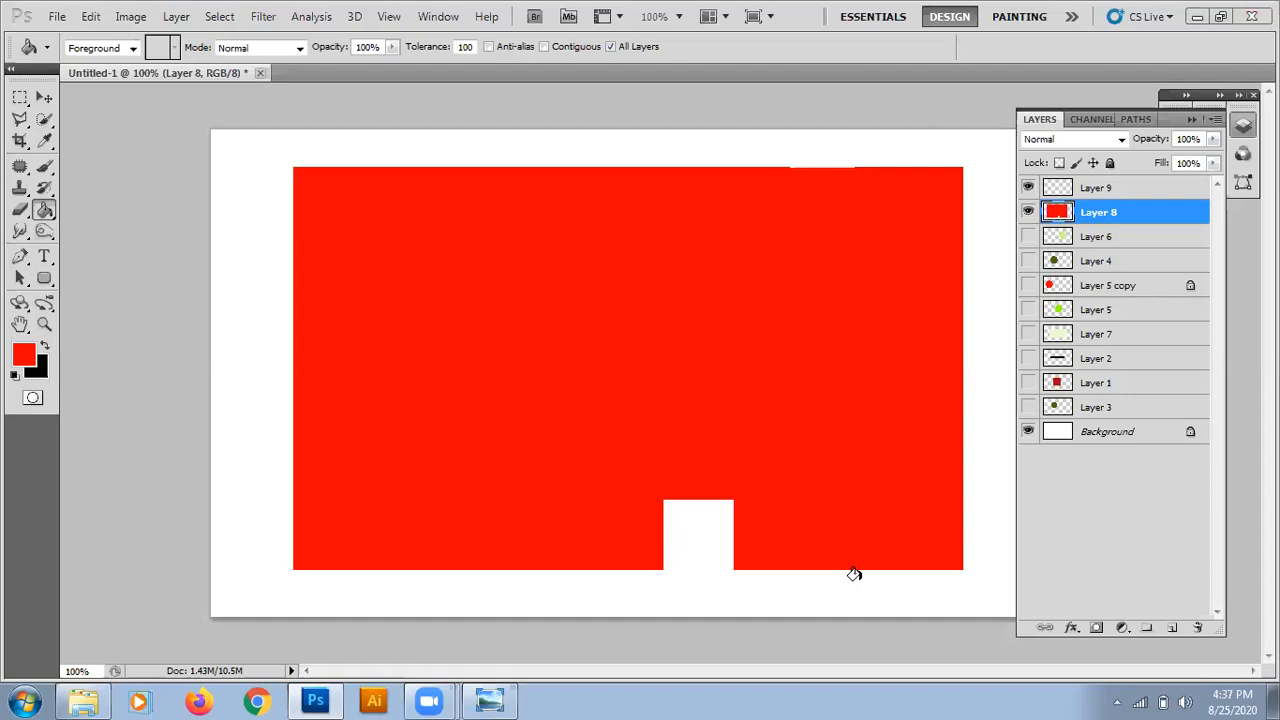
# Open the river and mountain landscape photo from the Photoshop folder, view its single background layer and close it again.
pyautogui.click(44, 97)
pyautogui.click(57, 19)
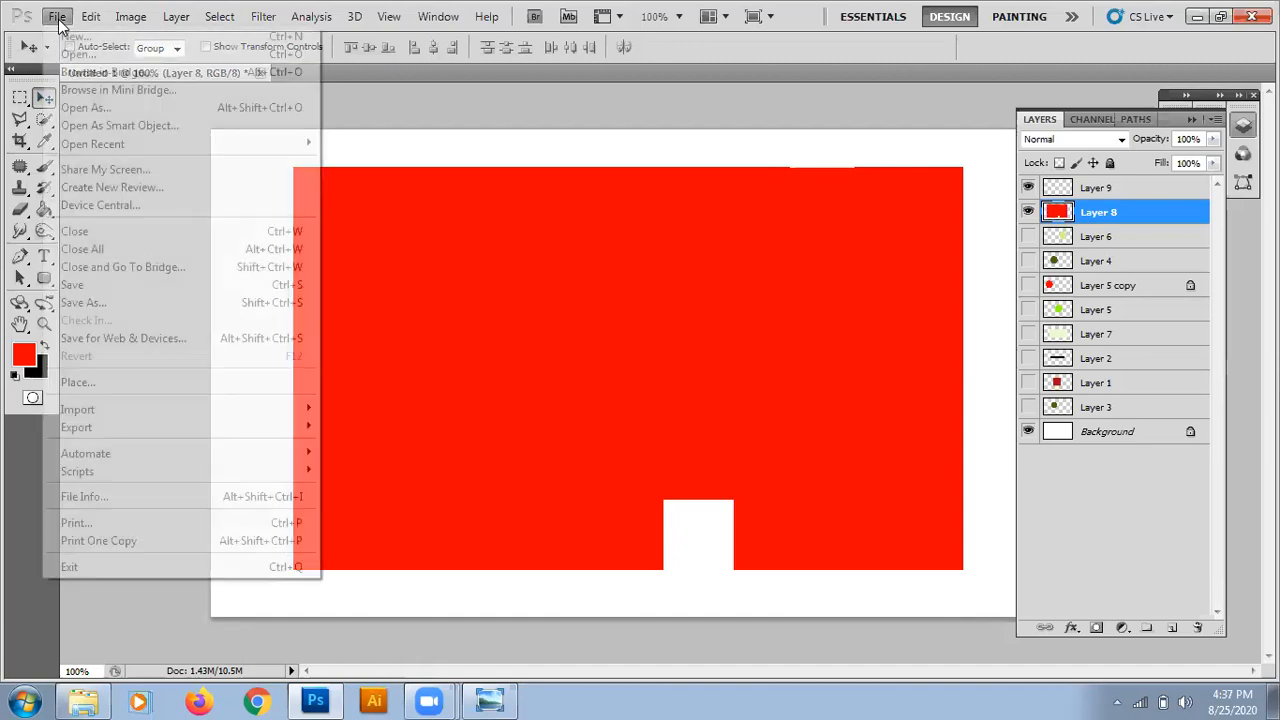
pyautogui.click(71, 59)
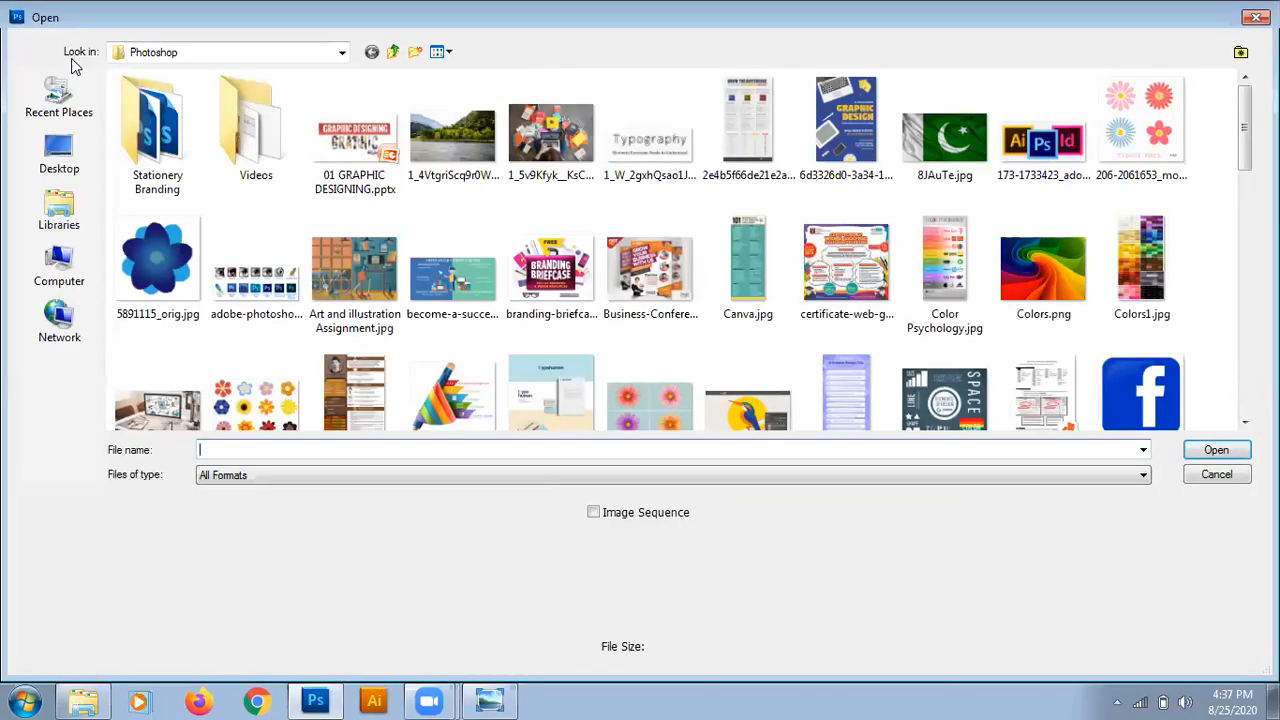
pyautogui.doubleClick(469, 139)
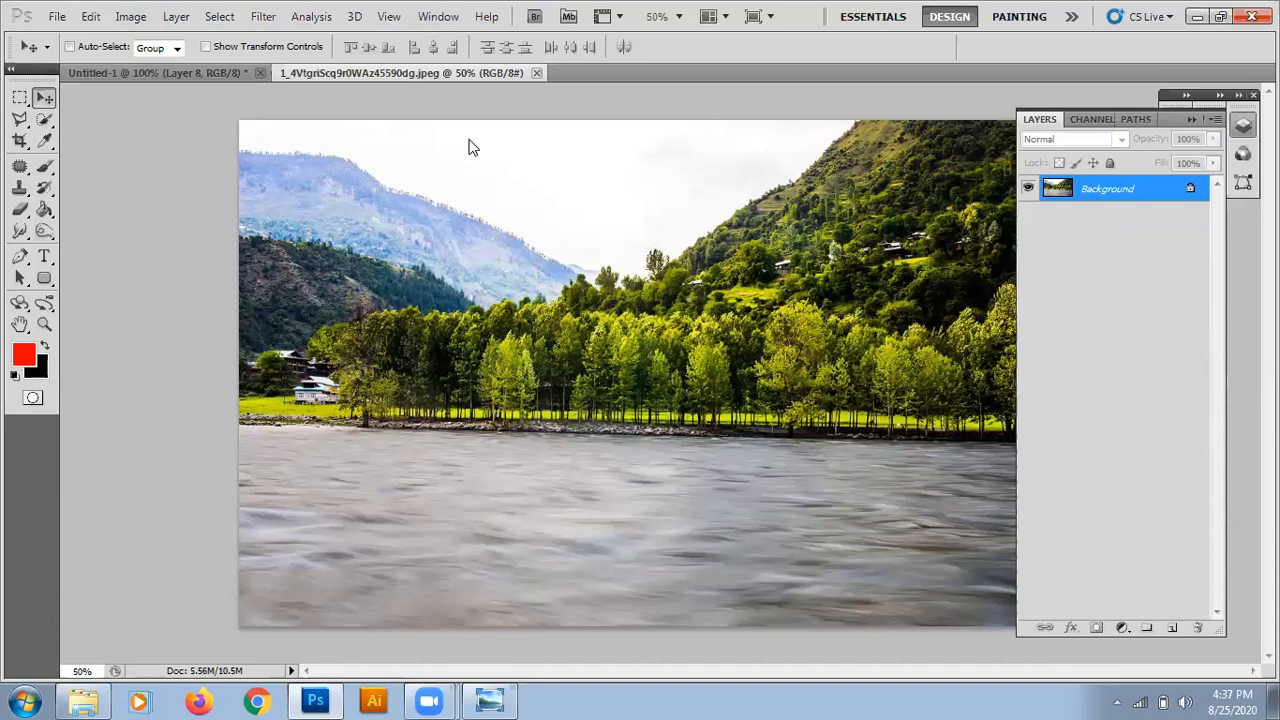
pyautogui.click(536, 73)
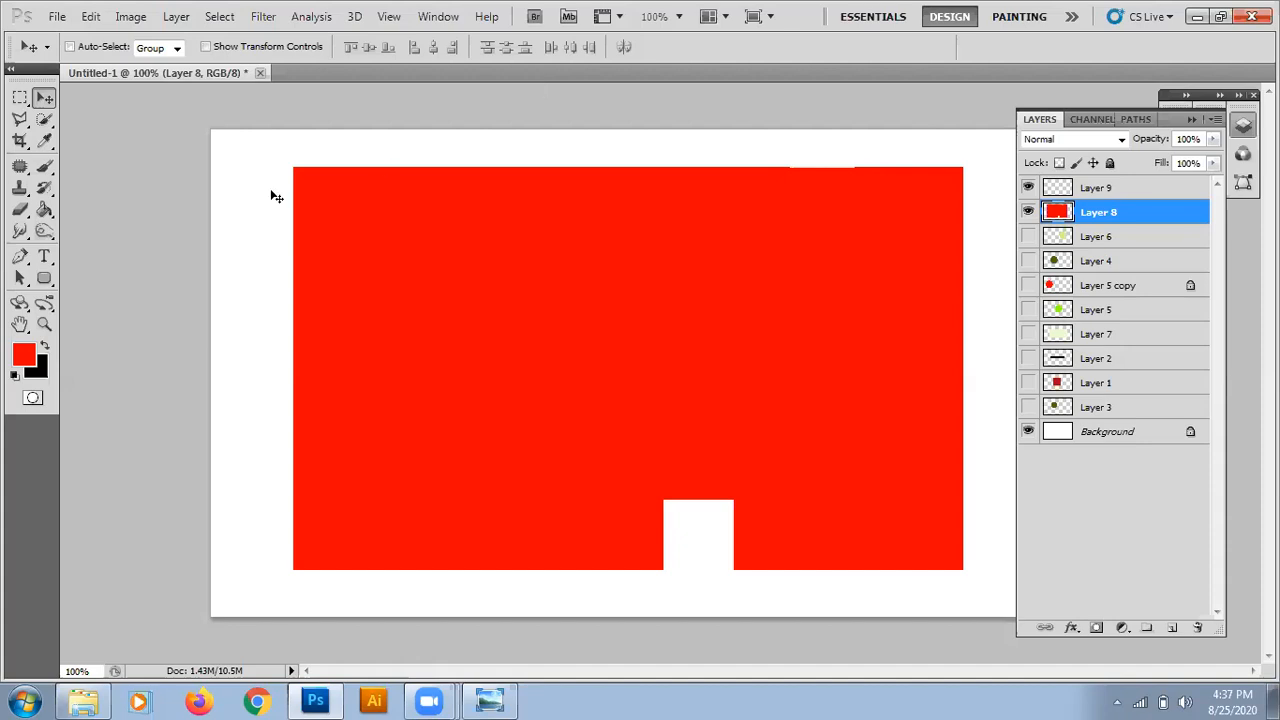
pyautogui.click(20, 121)
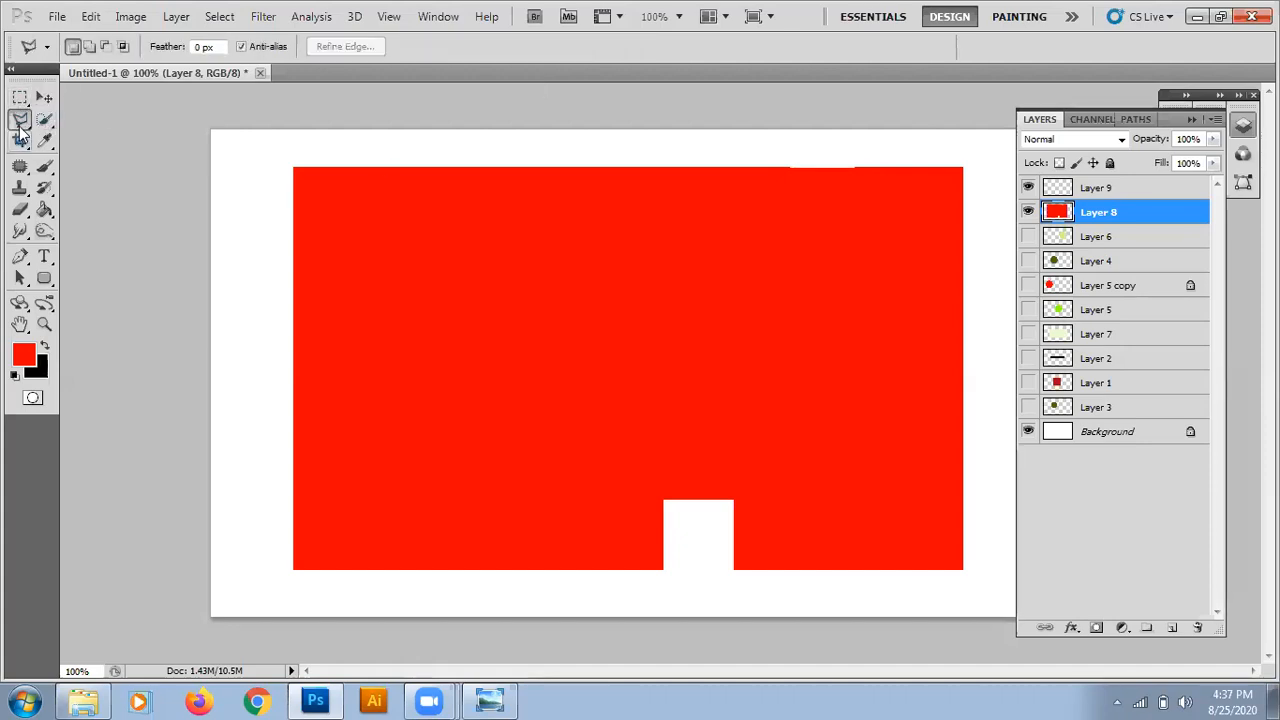
pyautogui.click(20, 142)
pyautogui.click(20, 120)
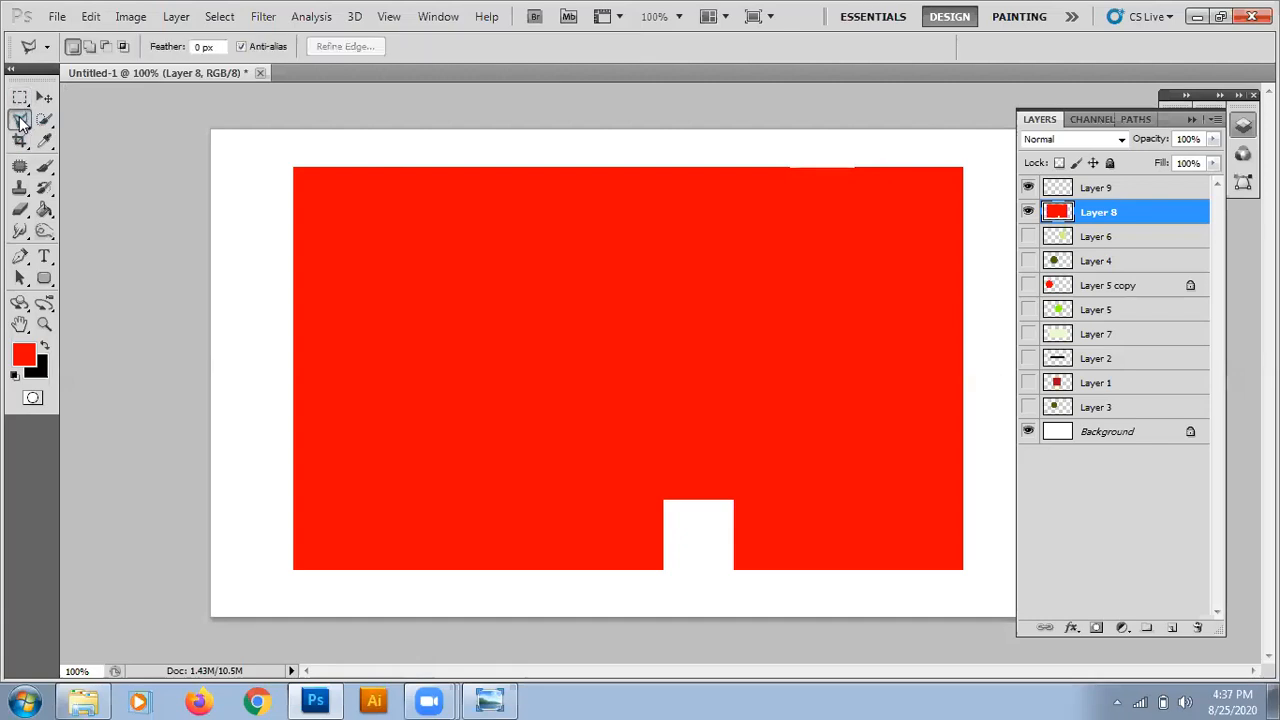
pyautogui.click(44, 143)
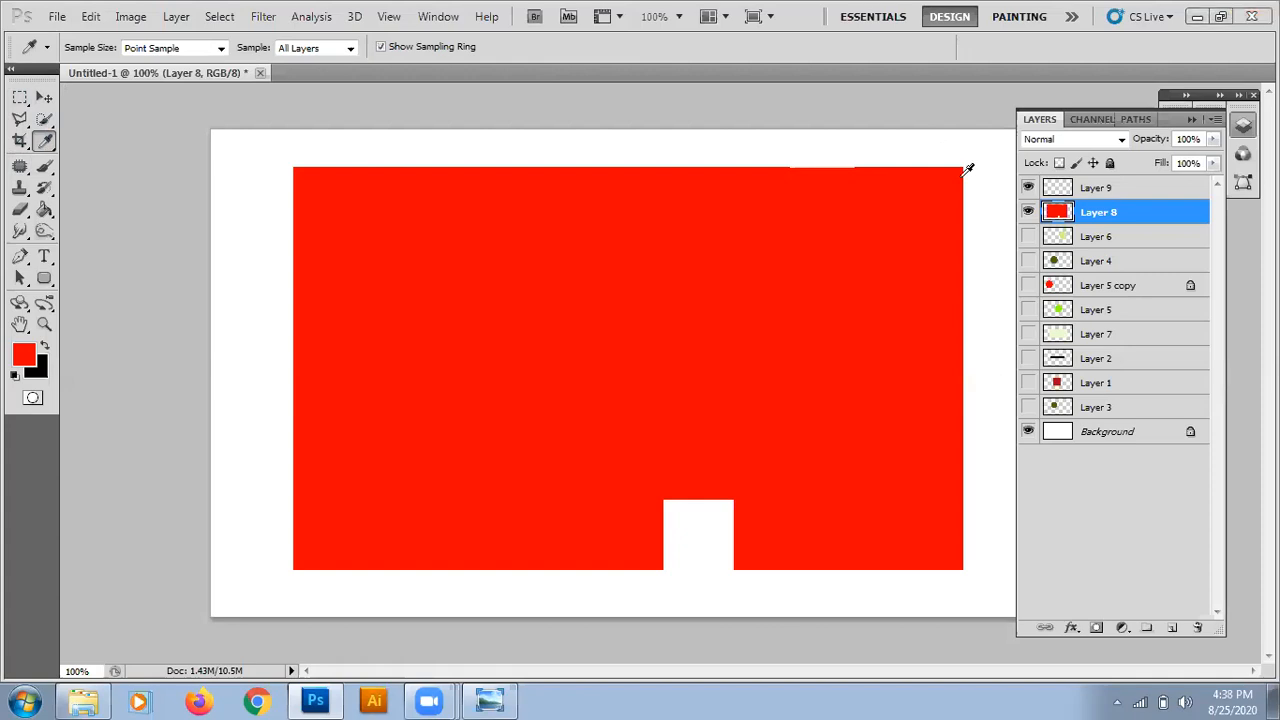
# Make Layer 5 copy visible, unlock its transparent pixels and move it to the top of the layer stack.
pyautogui.click(1145, 288)
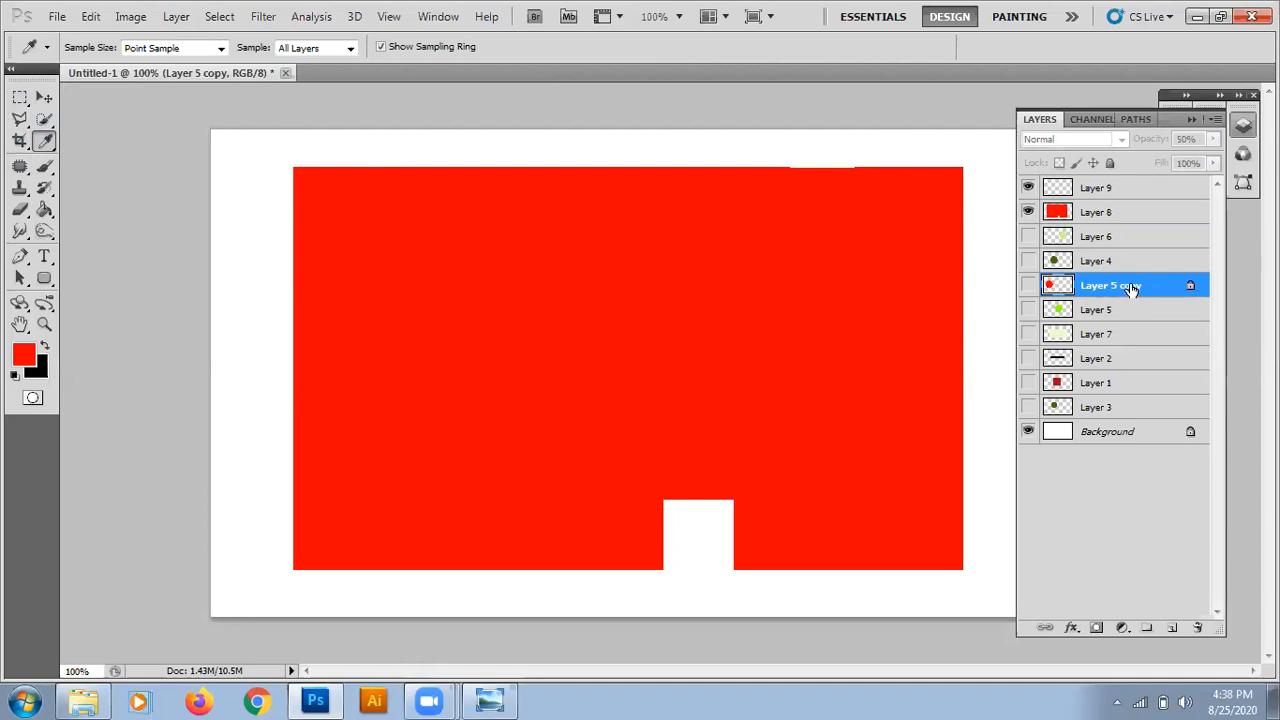
pyautogui.doubleClick(1189, 290)
pyautogui.click(1097, 204)
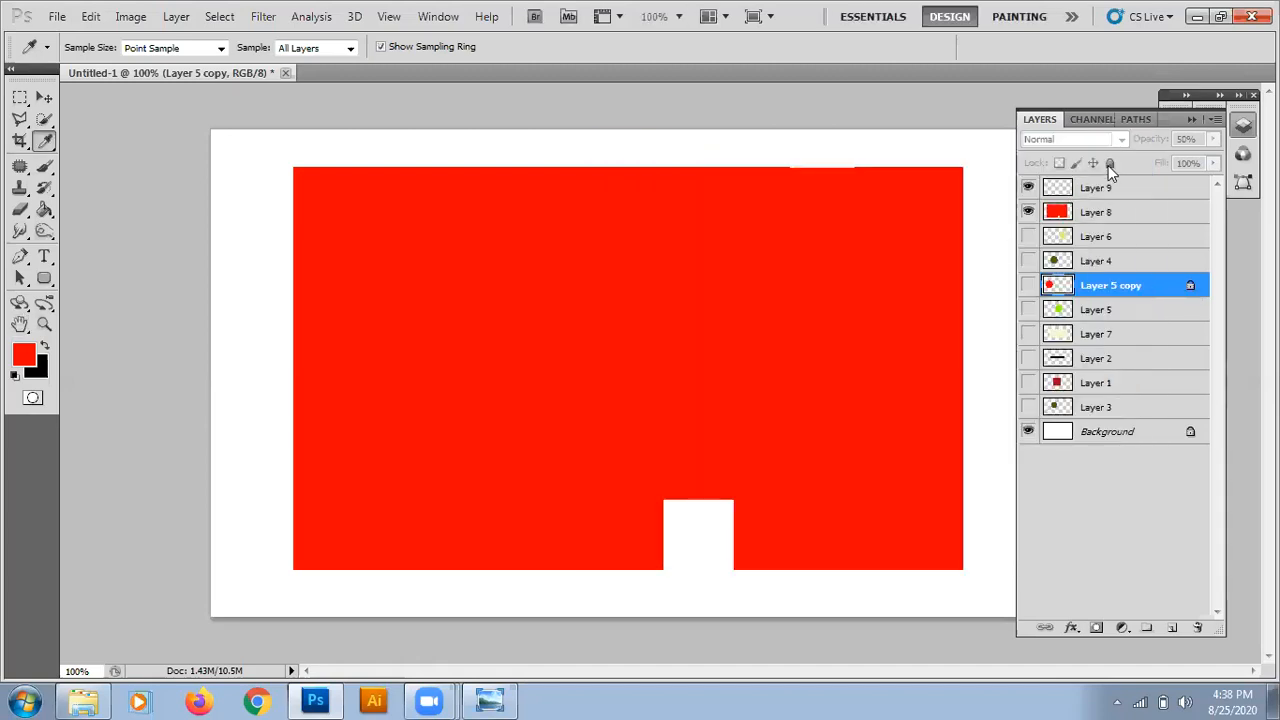
pyautogui.moveTo(1097, 286); pyautogui.dragTo(1093, 200)
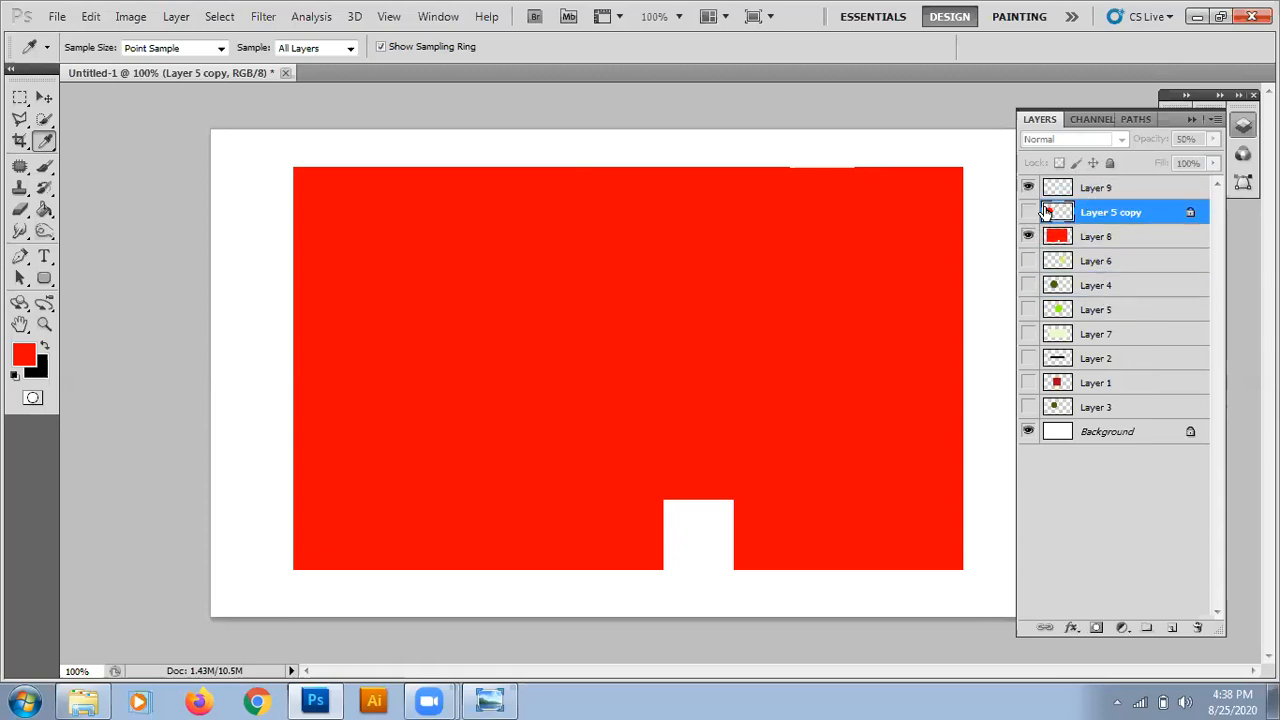
pyautogui.click(1029, 212)
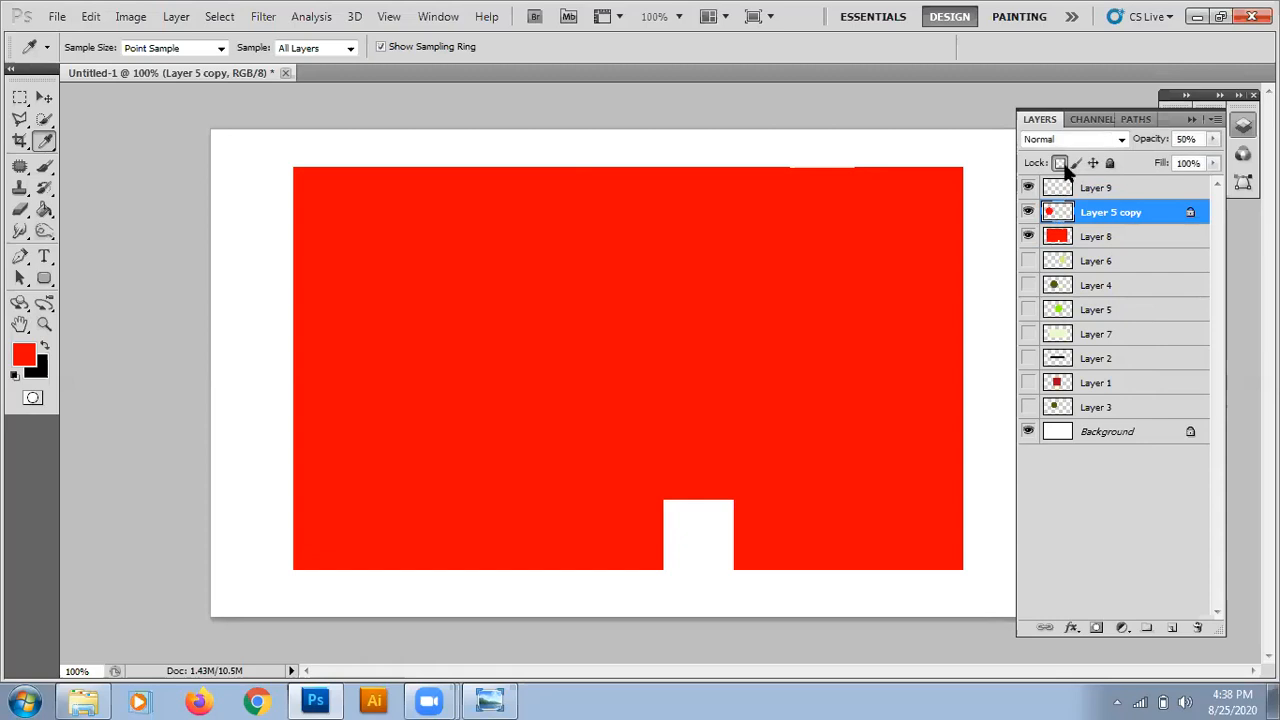
pyautogui.click(1060, 164)
pyautogui.moveTo(1063, 213); pyautogui.dragTo(1059, 189)
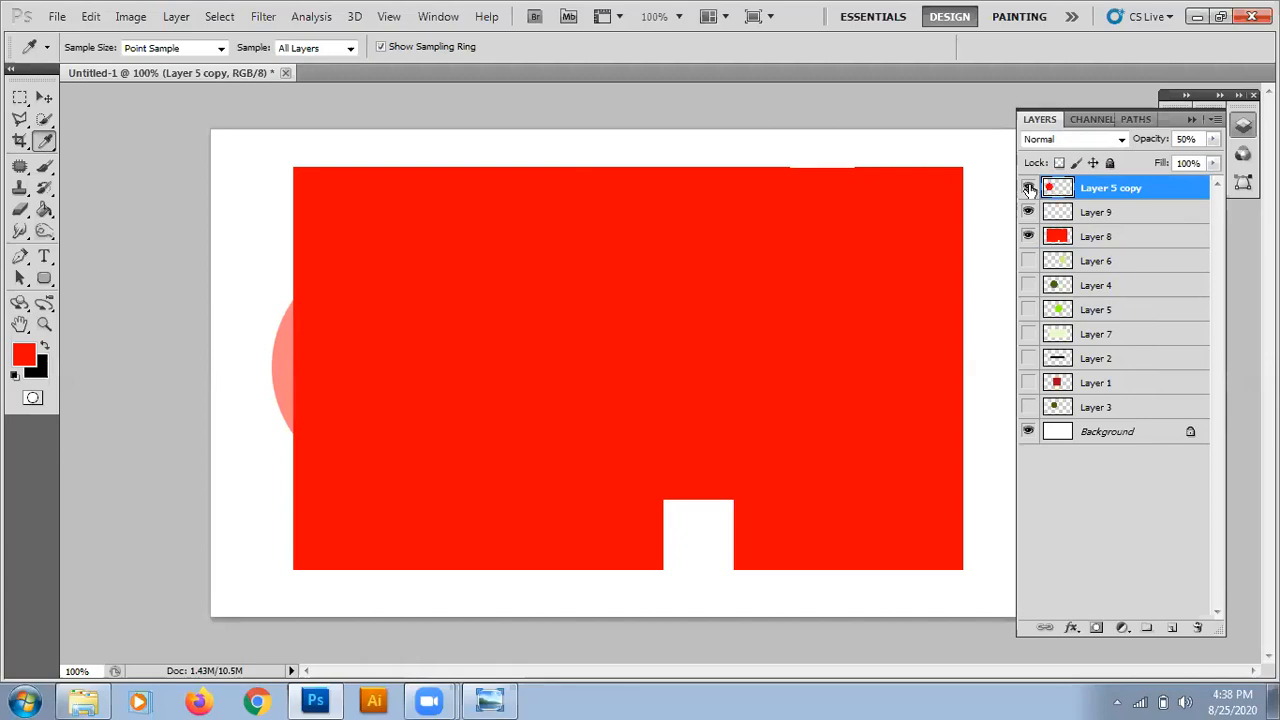
# Hide Layer 9 and Layer 8, and move the circle on Layer 5 copy to the middle of the canvas.
pyautogui.click(1030, 238)
pyautogui.click(1030, 238)
pyautogui.click(1030, 238)
pyautogui.click(1030, 238)
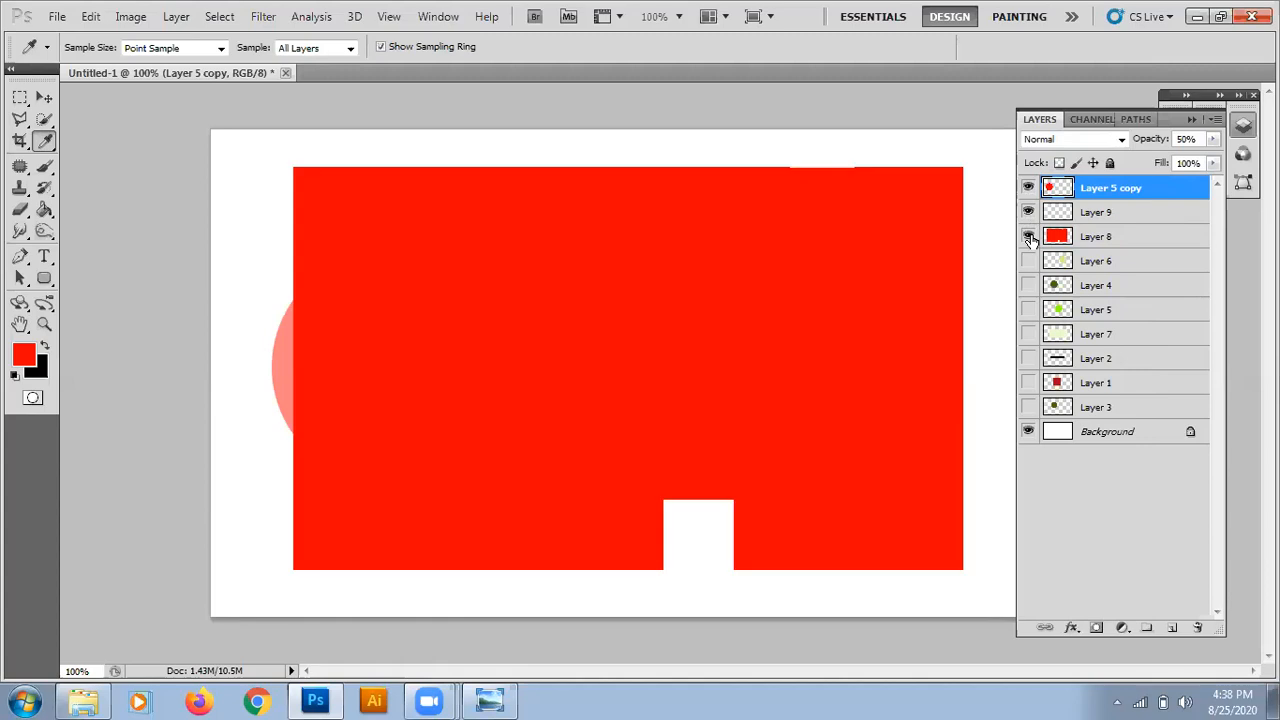
pyautogui.click(1029, 214)
pyautogui.click(43, 97)
pyautogui.moveTo(277, 374); pyautogui.dragTo(357, 410)
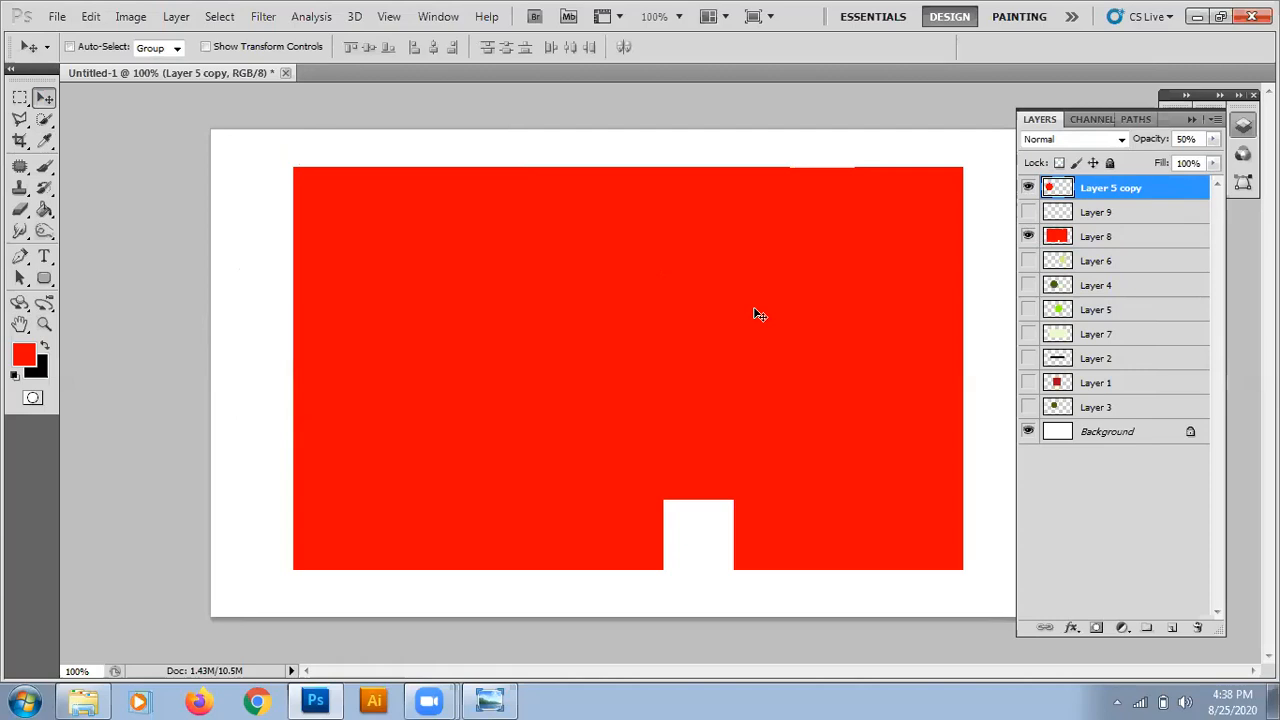
pyautogui.click(1027, 237)
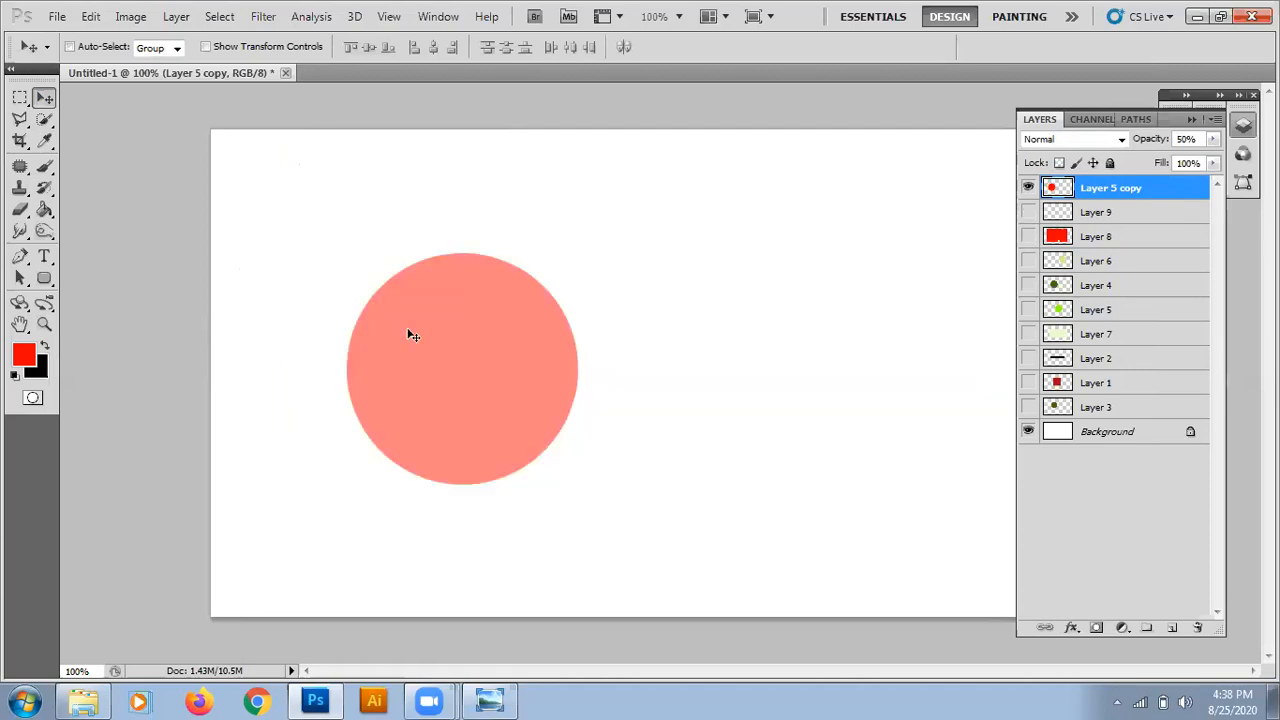
pyautogui.moveTo(436, 326); pyautogui.dragTo(581, 318)
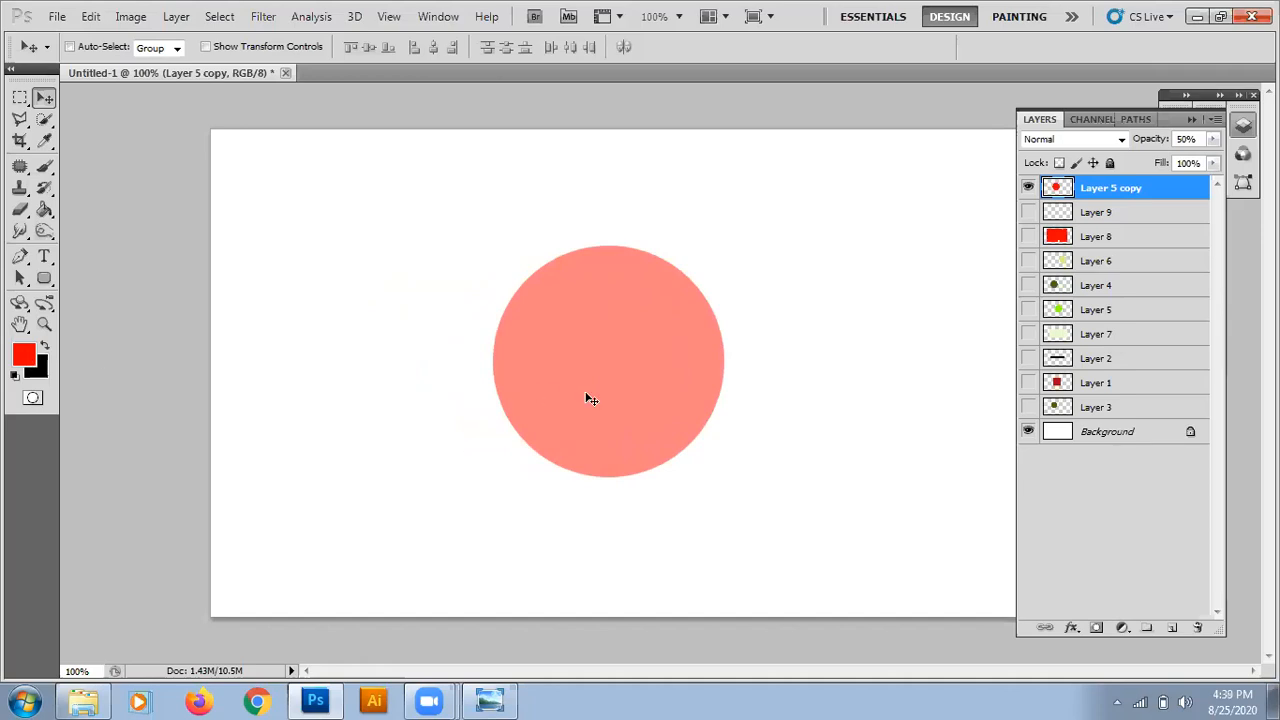
# Try a Paint Bucket fill with the red foreground colour around the circle on Layer 5 copy, and undo it.
pyautogui.click(43, 207)
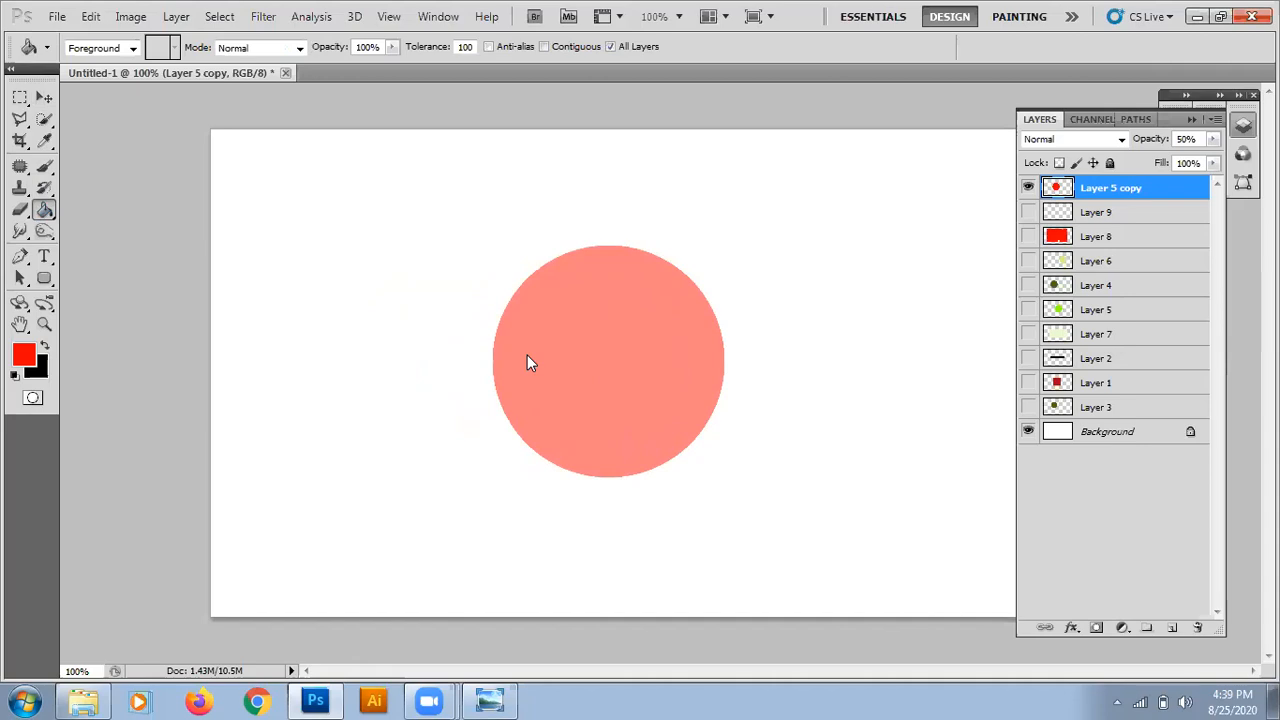
pyautogui.click(779, 304)
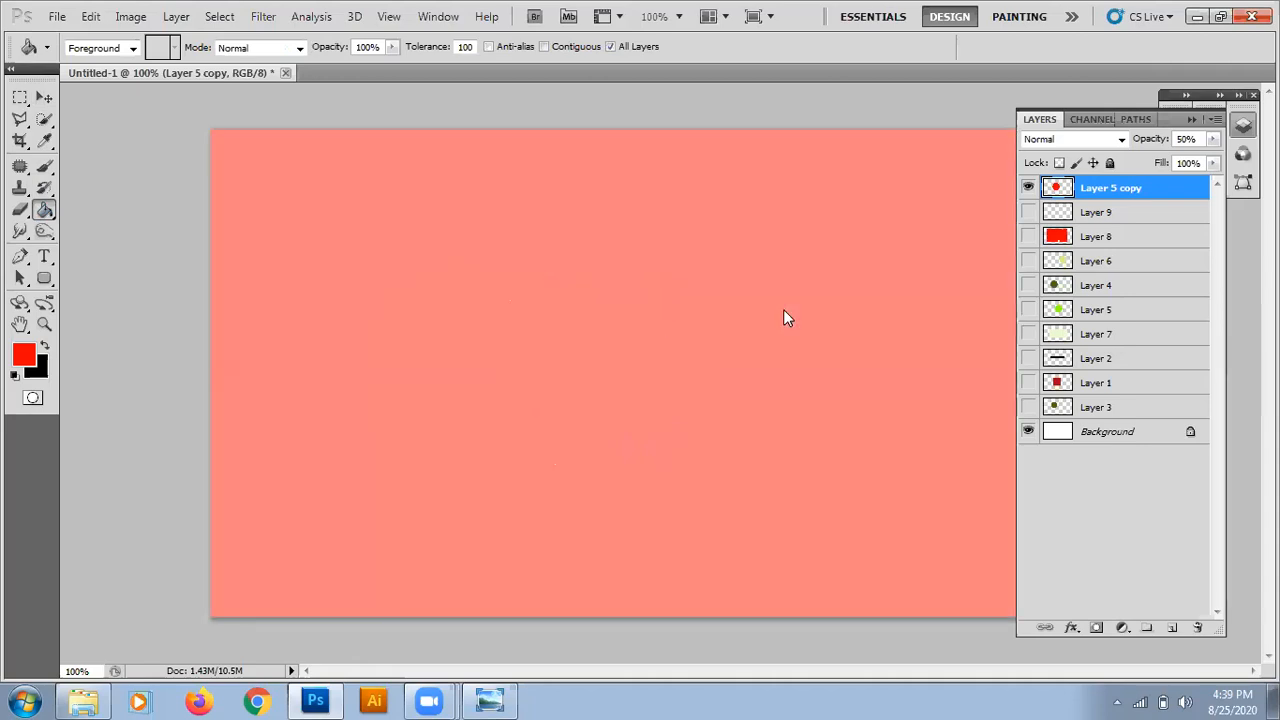
pyautogui.hotkey('ctrl', 'z')
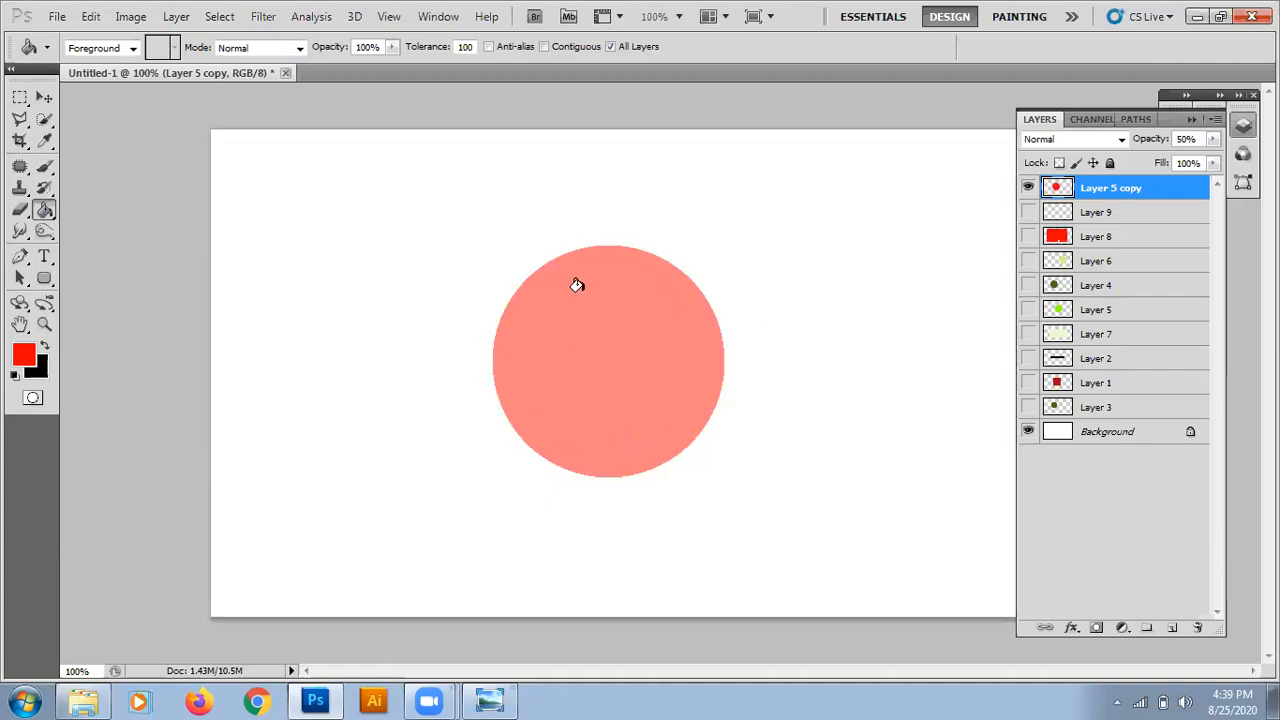
# Set the opacity of Layer 5 copy to 100%.
pyautogui.click(1062, 164)
pyautogui.click(1213, 139)
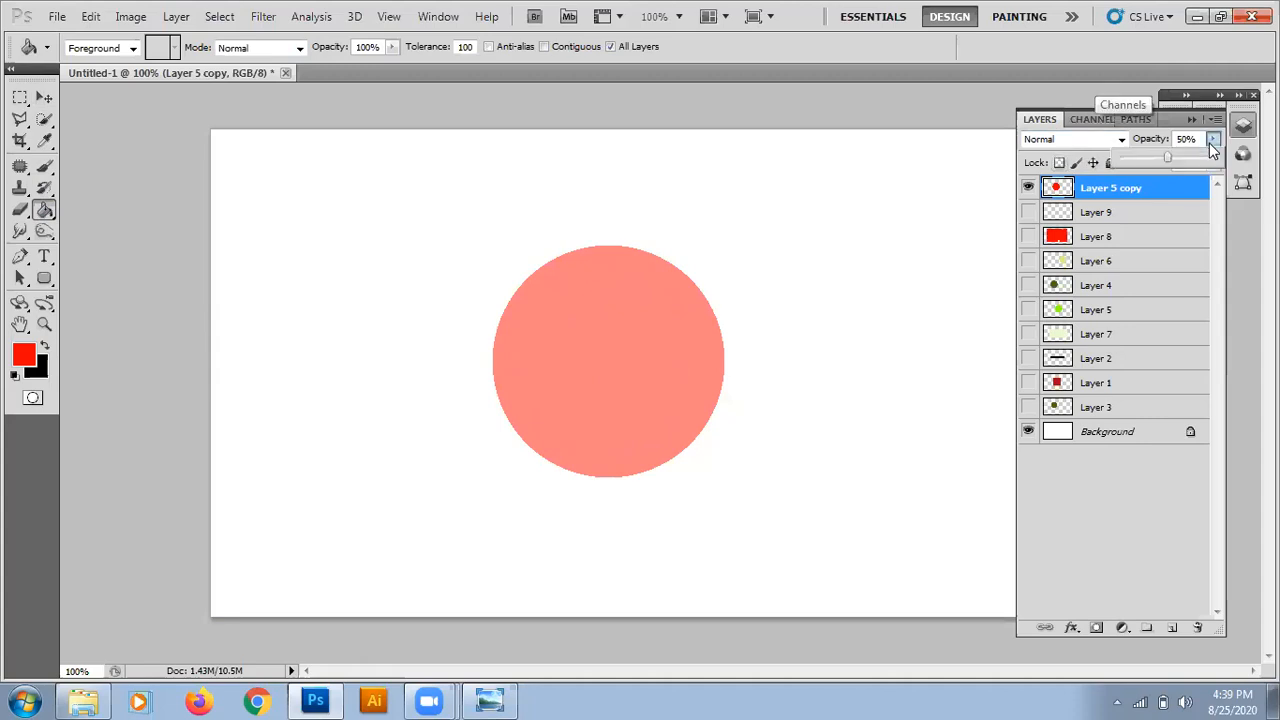
pyautogui.moveTo(1170, 163); pyautogui.dragTo(1215, 161)
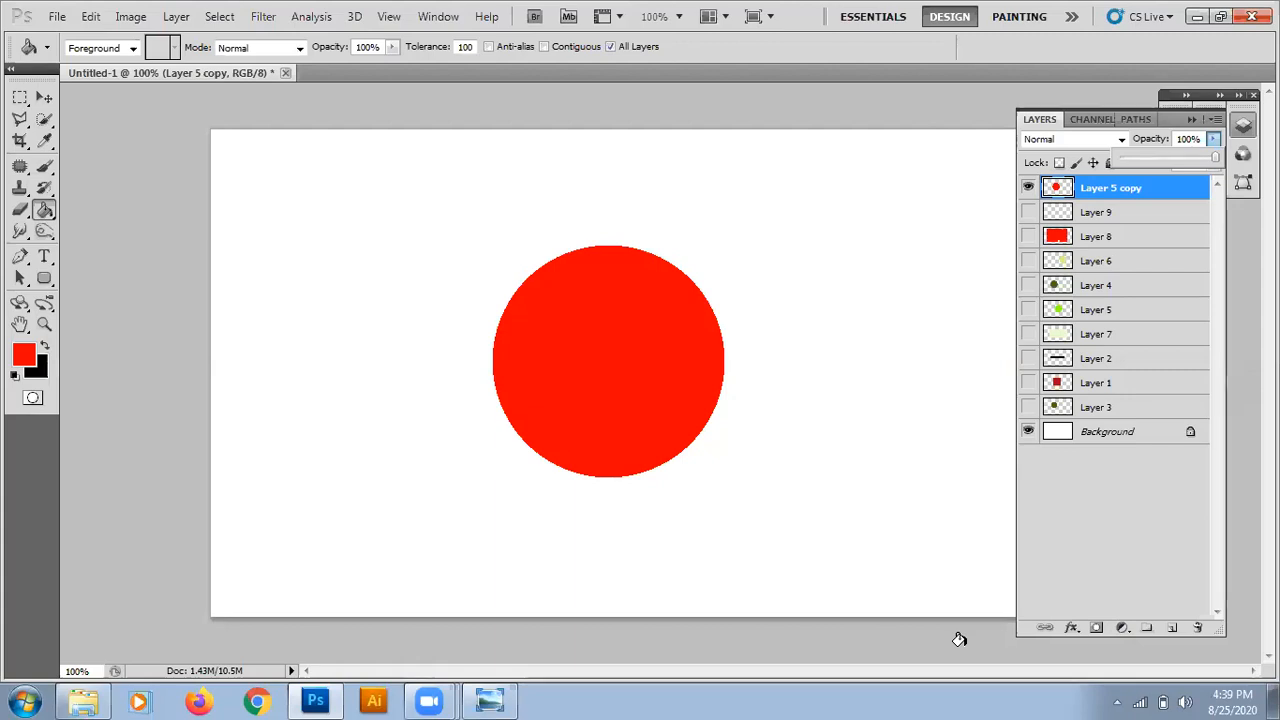
pyautogui.click(952, 169)
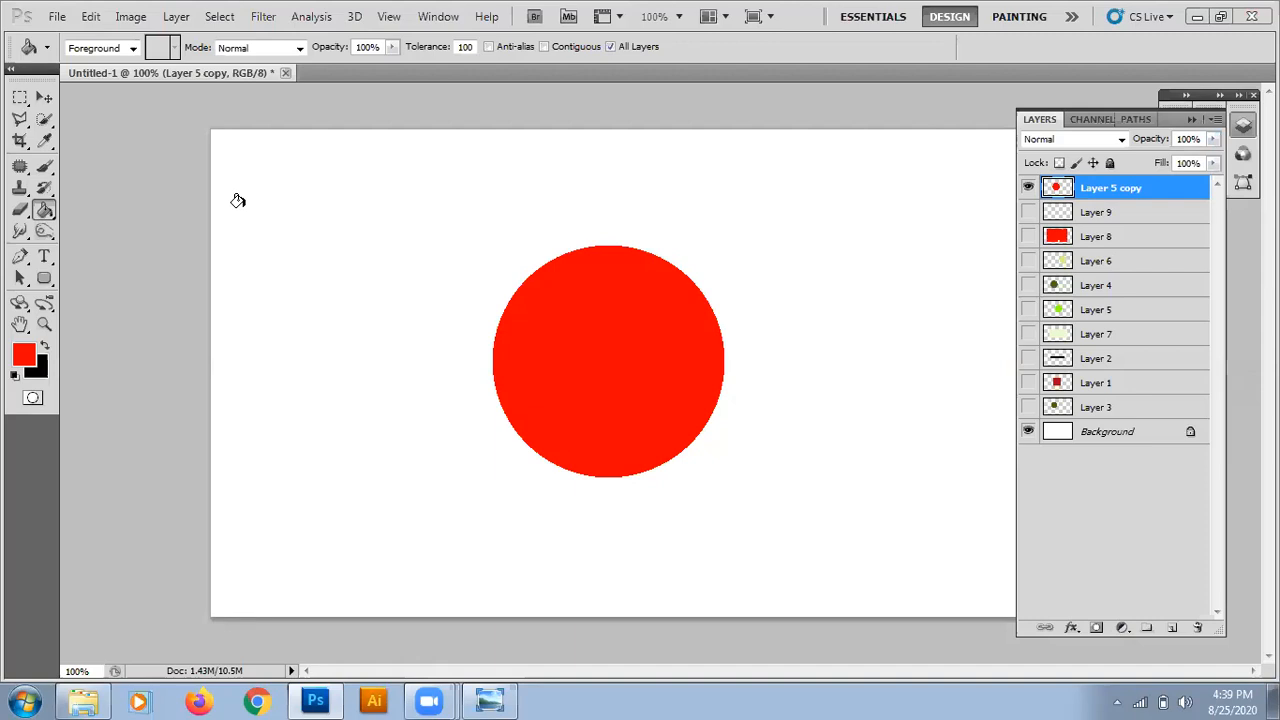